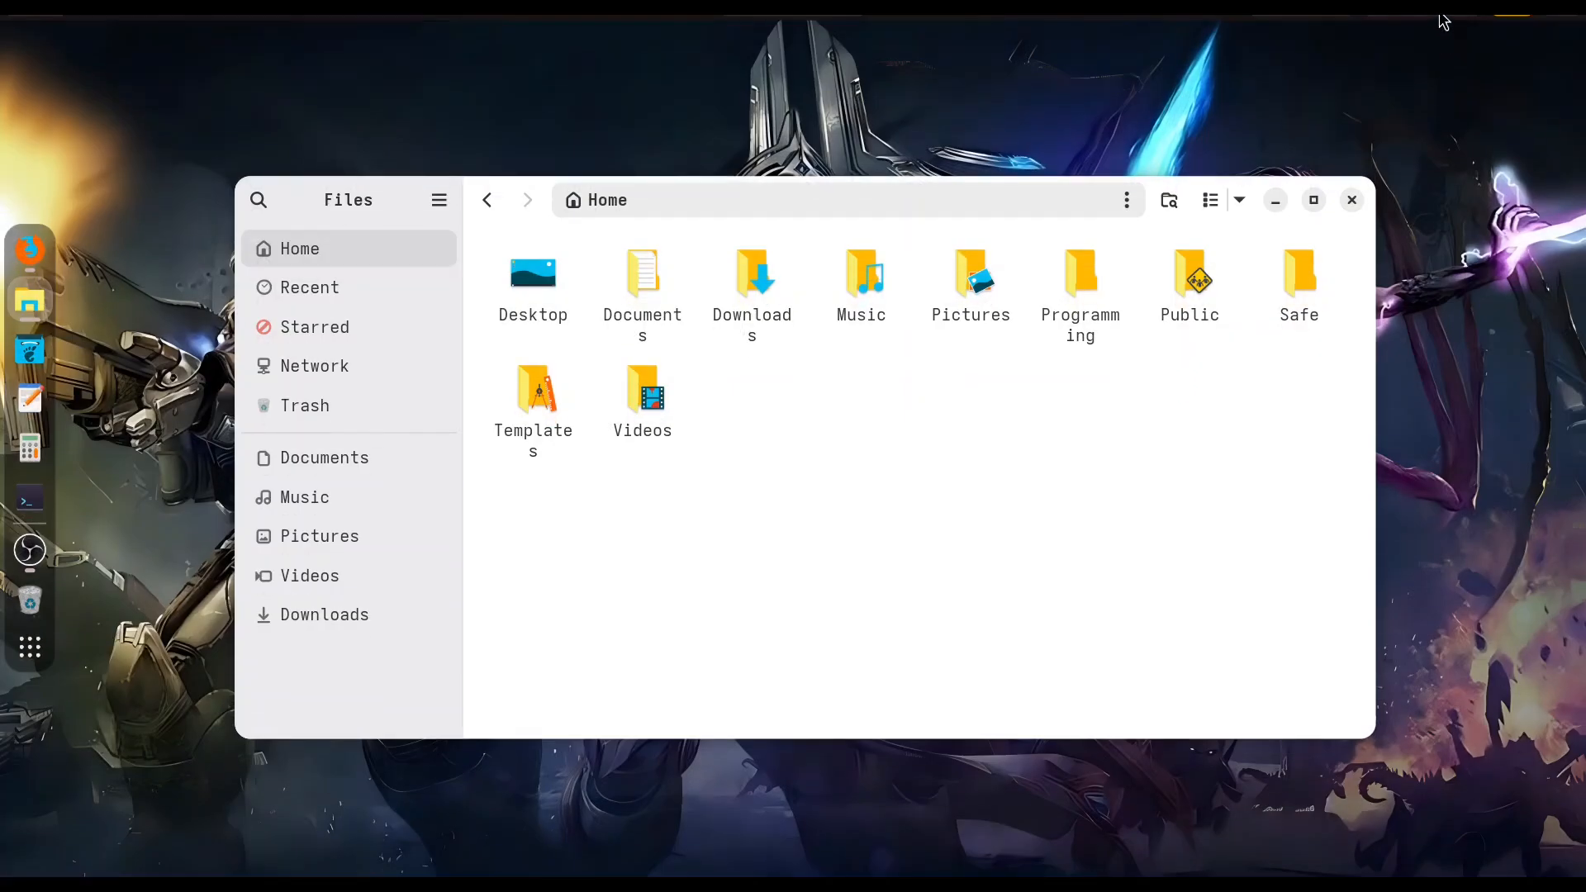
Step: Open the system Appearance settings, look through the available backgrounds, and switch the style to Dark
click(1447, 18)
click(1441, 62)
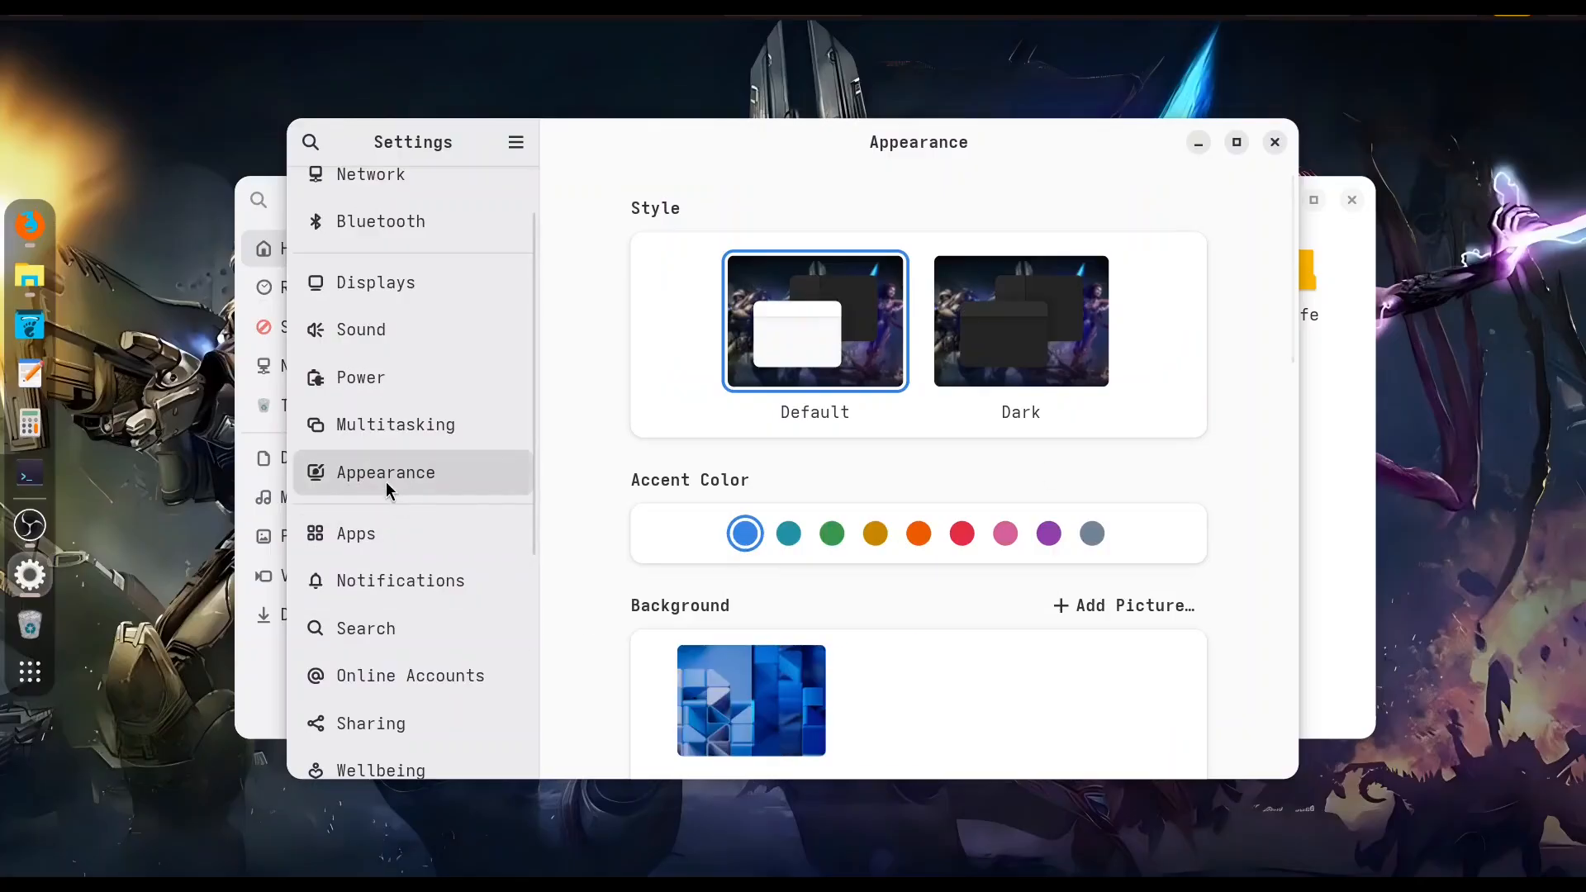
scroll(1227, 493, down, 3)
scroll(1227, 502, down, 5)
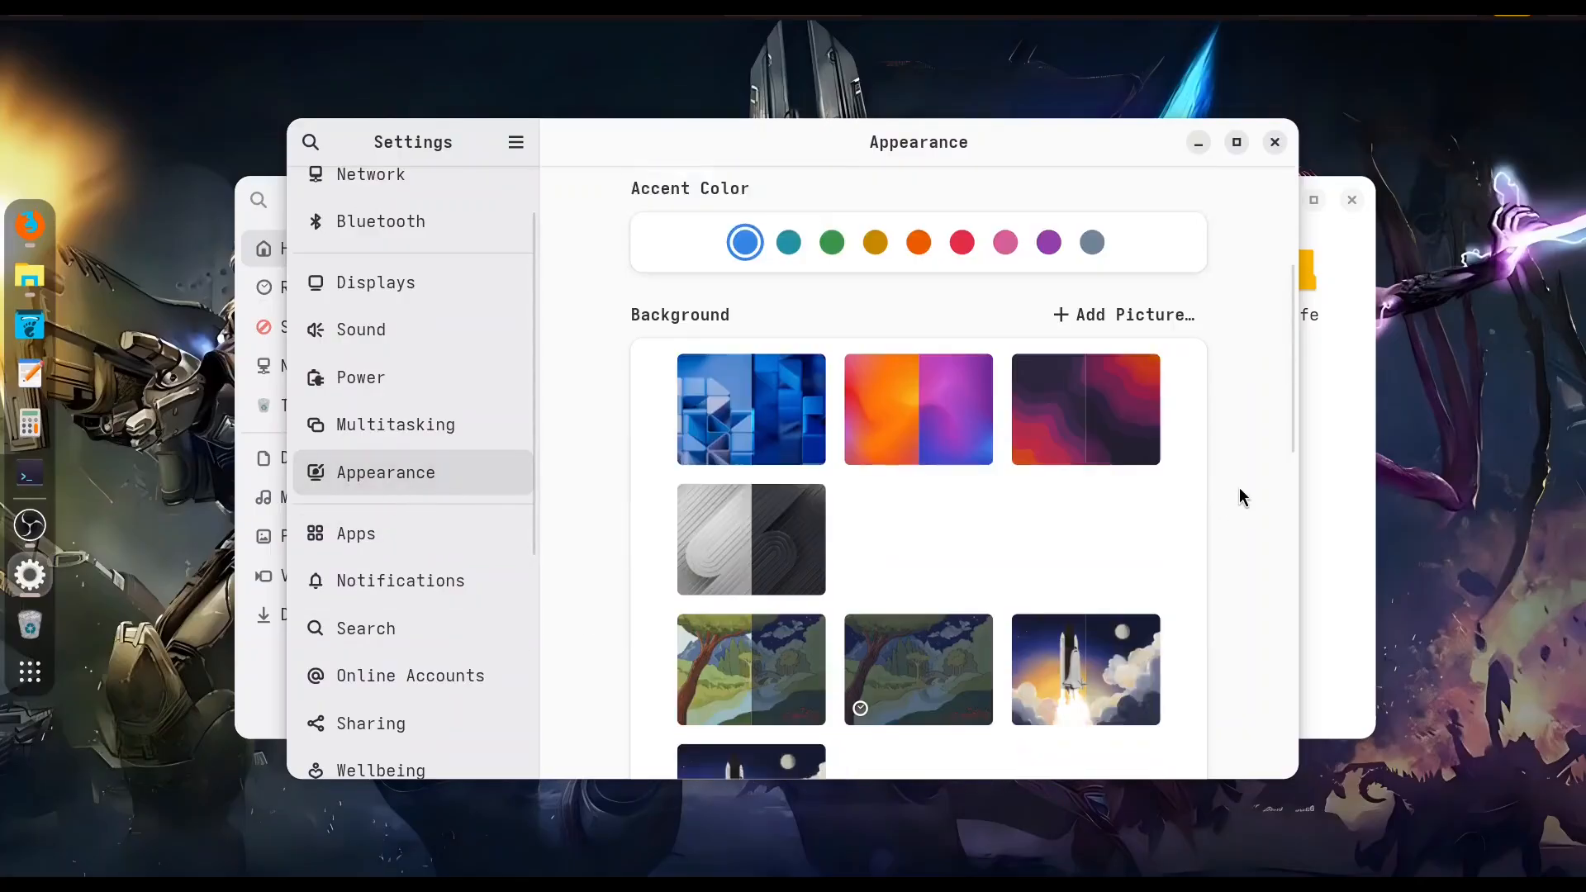
scroll(1237, 501, up, 5)
scroll(1238, 501, up, 2)
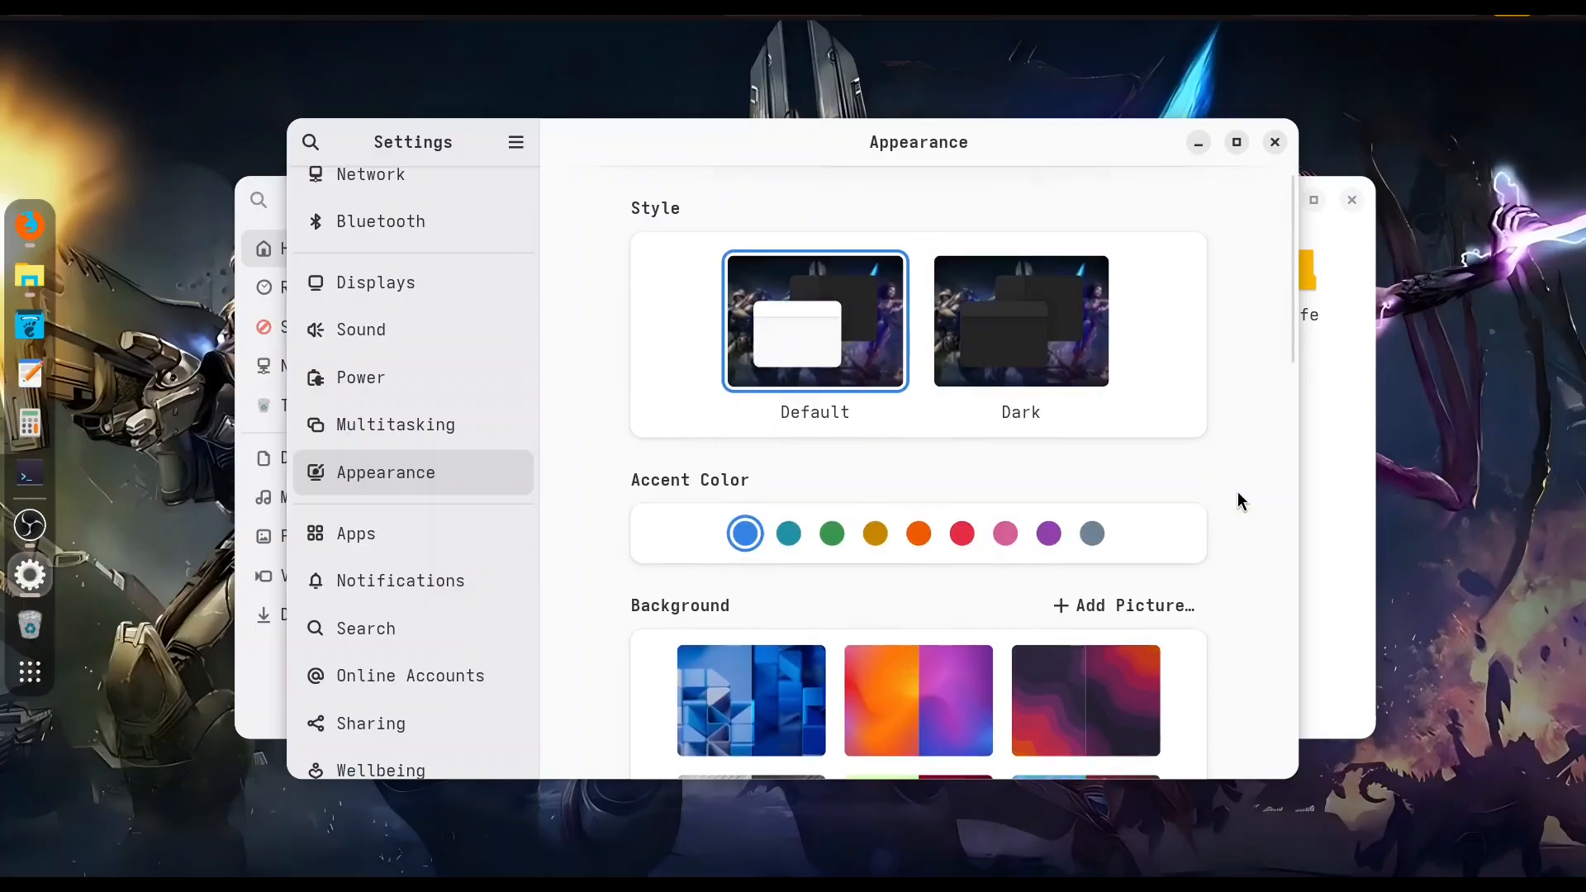
scroll(1238, 495, down, 4)
scroll(1240, 495, down, 3)
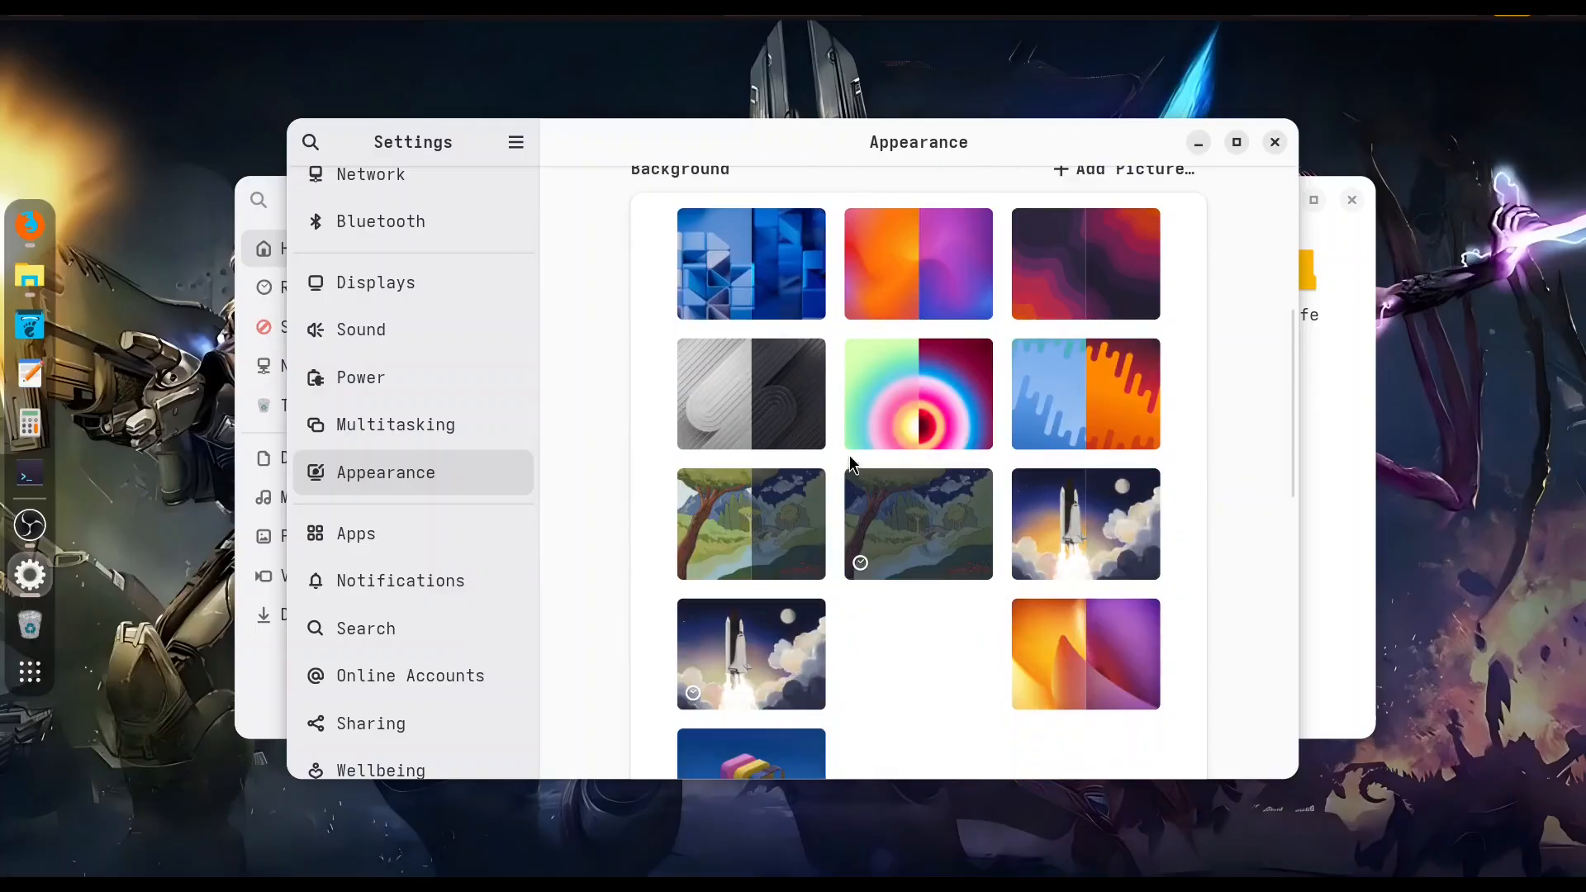
scroll(1232, 432, up, 9)
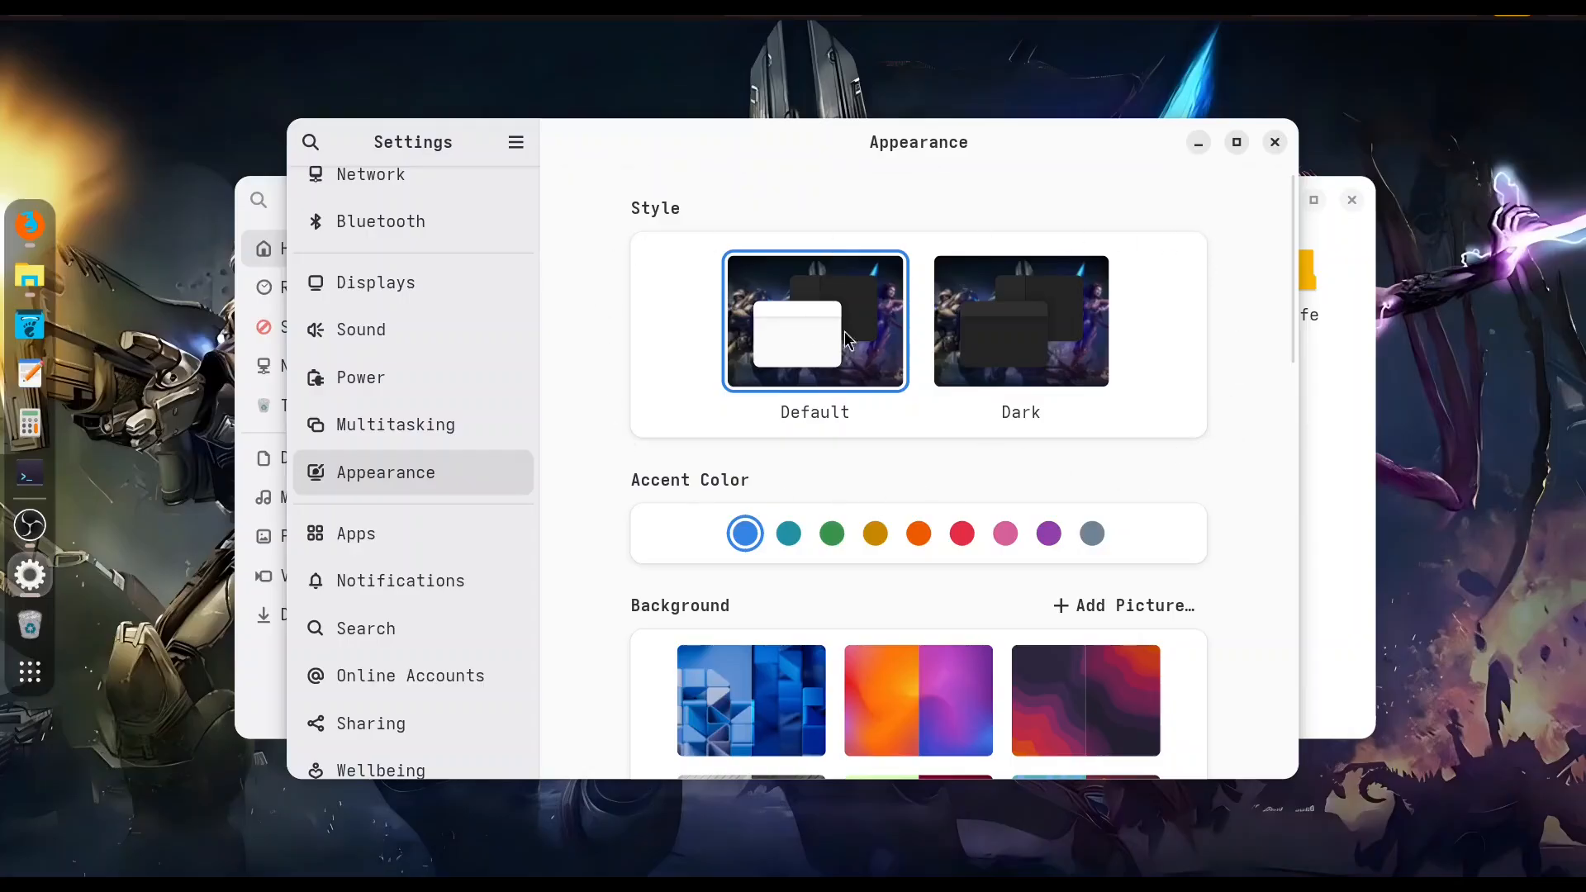
click(1044, 364)
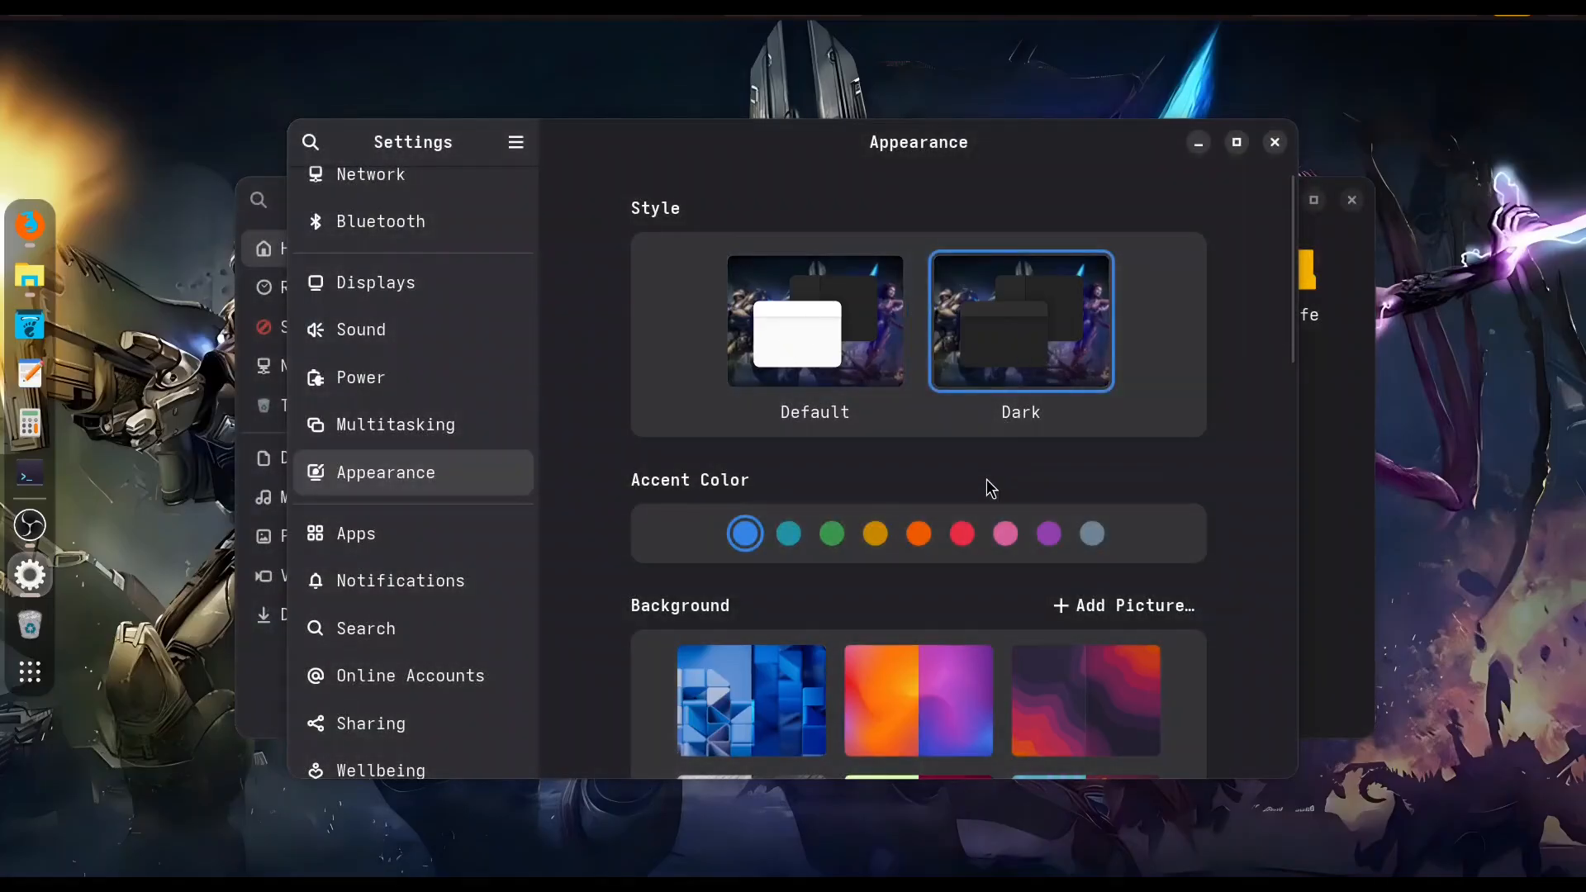
drag(899, 147, 934, 141)
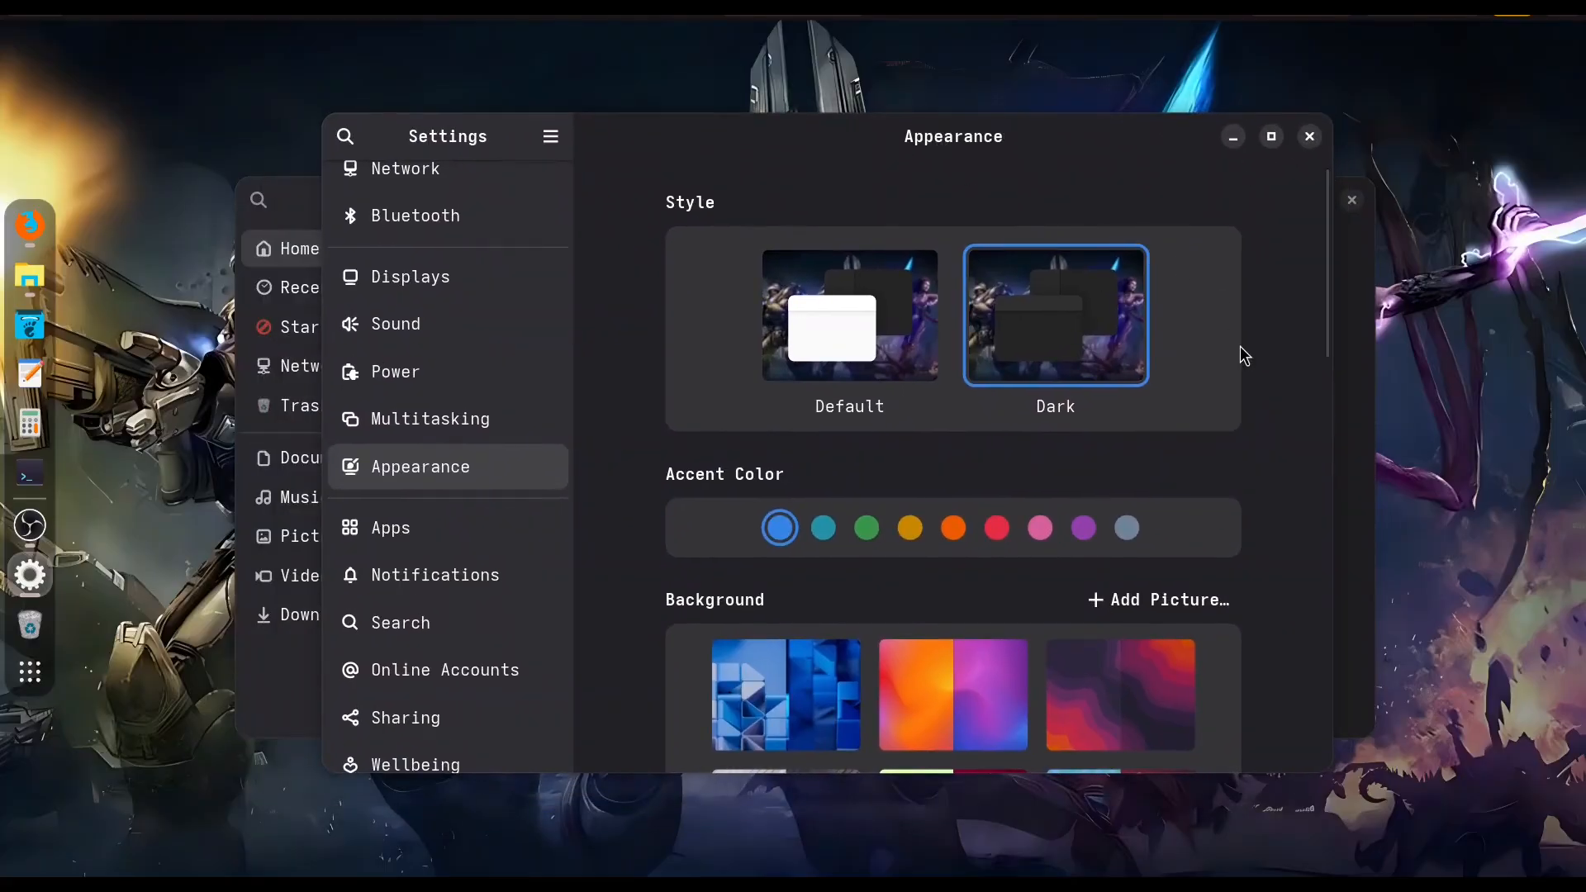
Step: Try the teal, green and yellow accent colors, and return the accent to blue
click(826, 533)
click(868, 531)
click(912, 532)
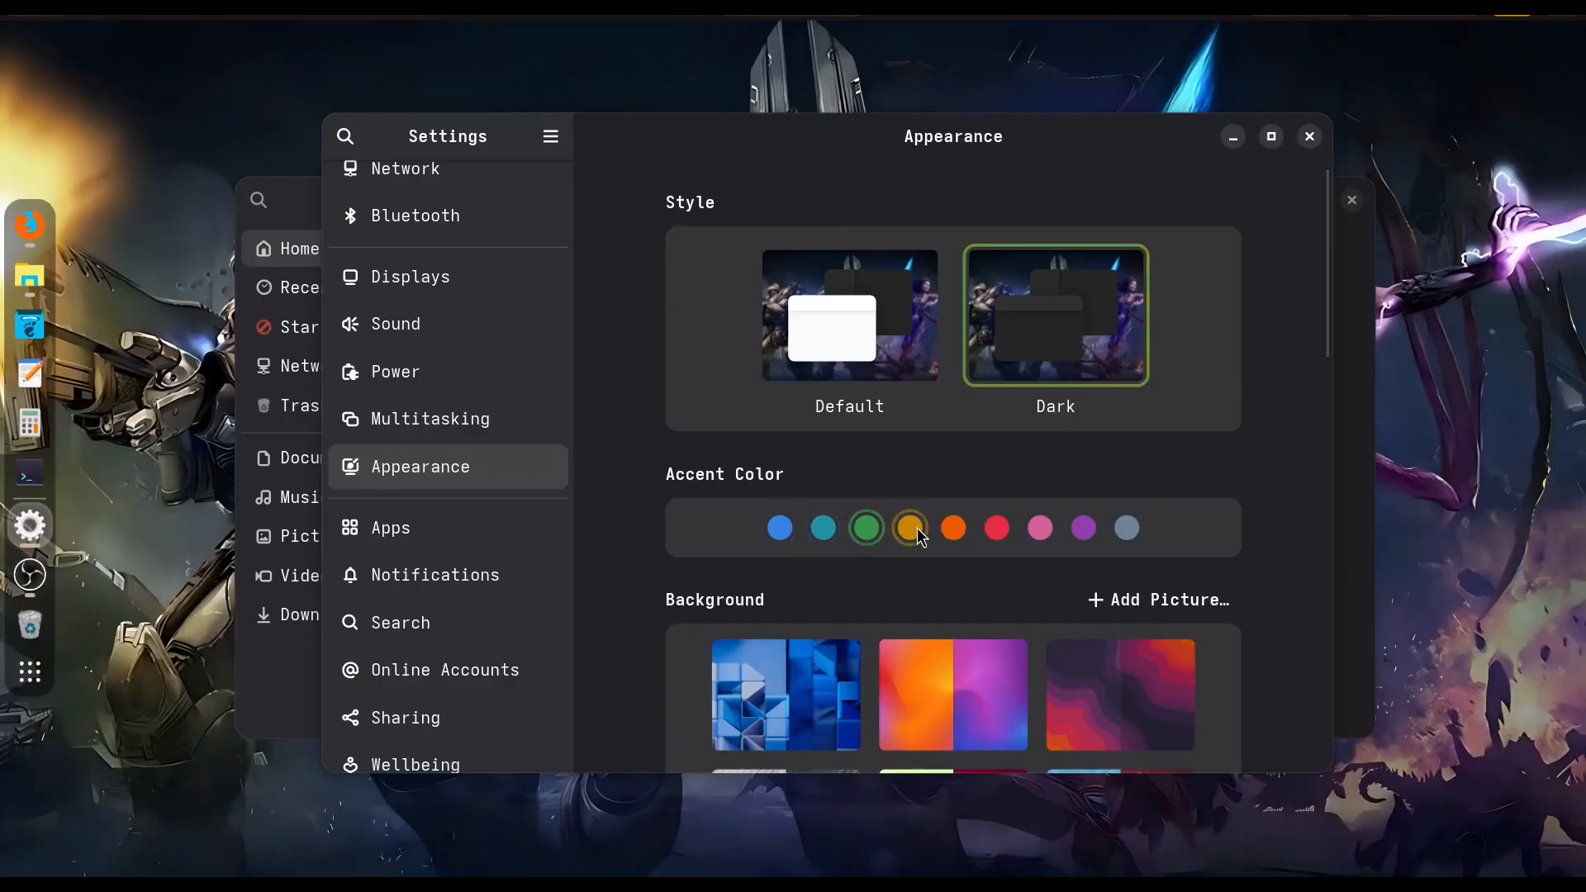
click(777, 533)
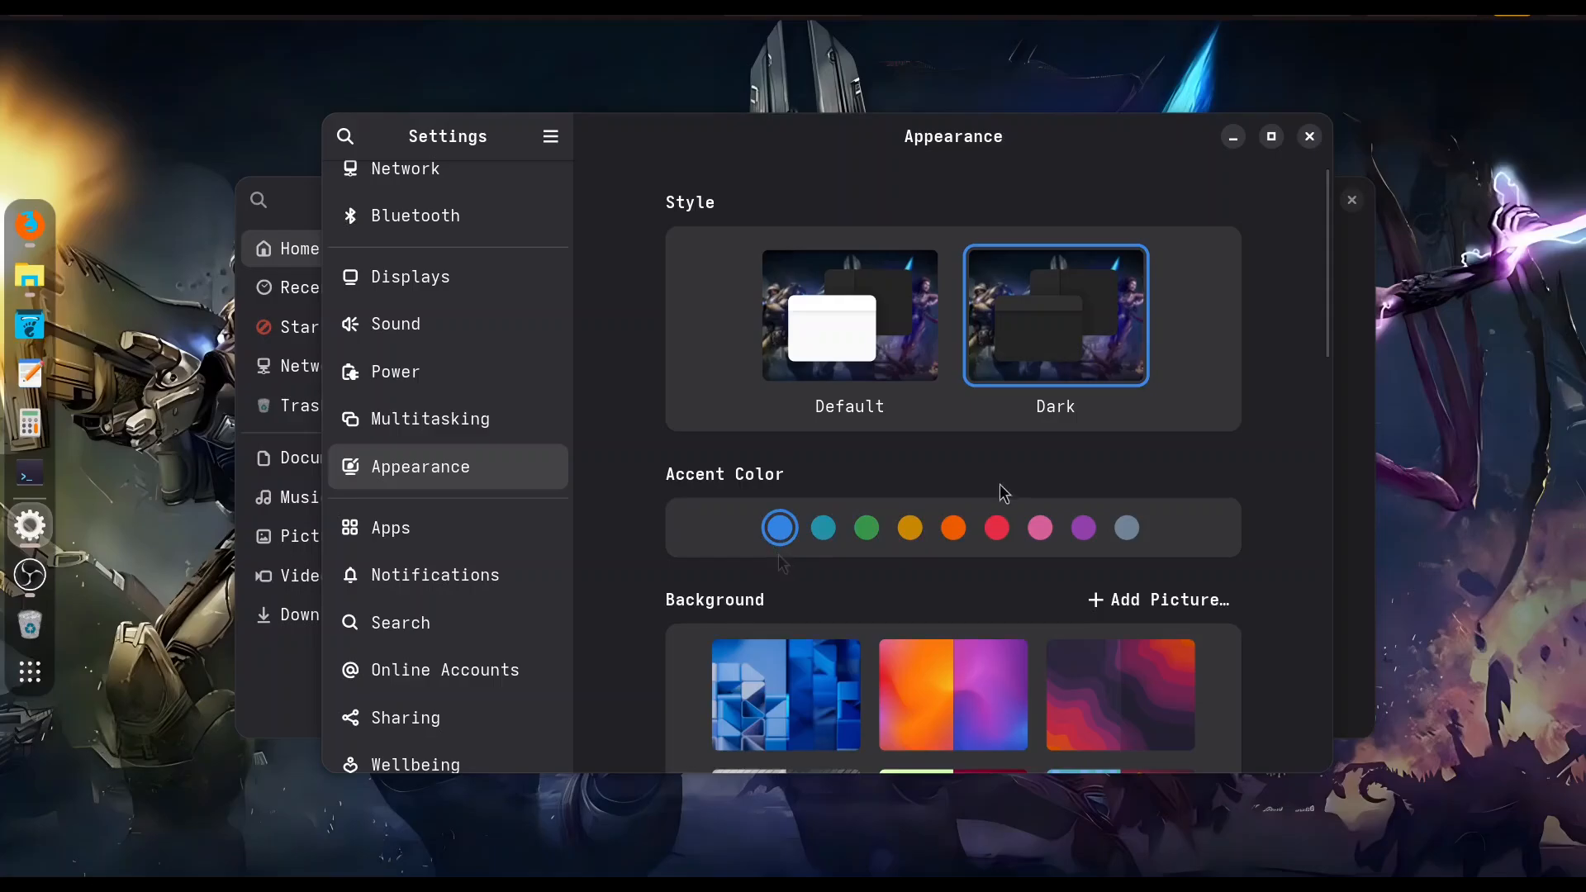
Step: Close the system settings, find and launch Extension Manager, and shift its window aside
click(1309, 137)
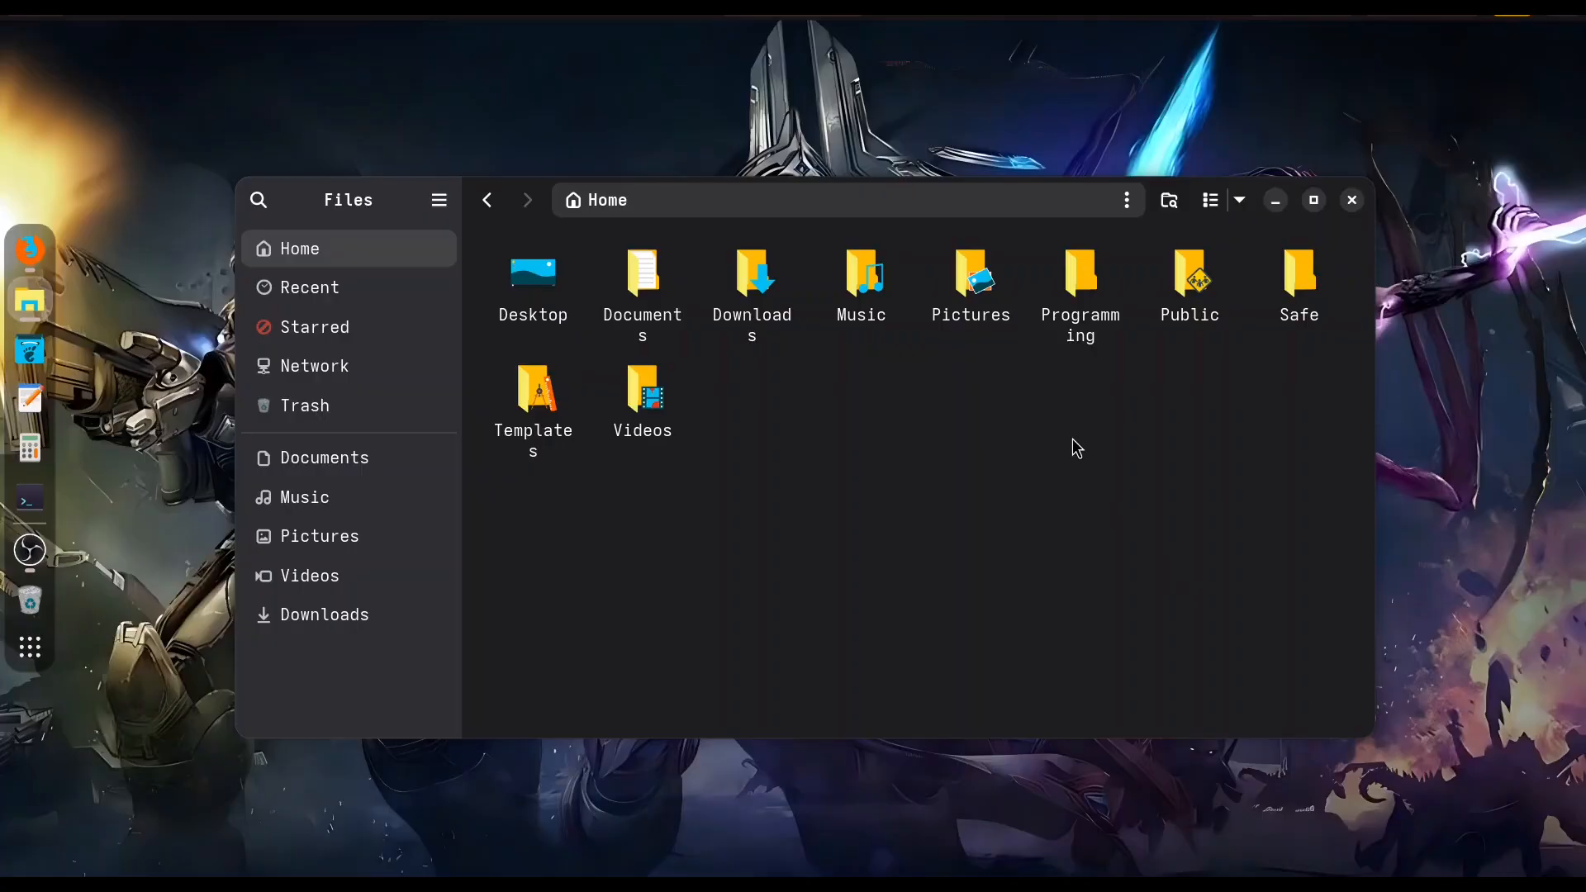
click(29, 650)
text(extre)
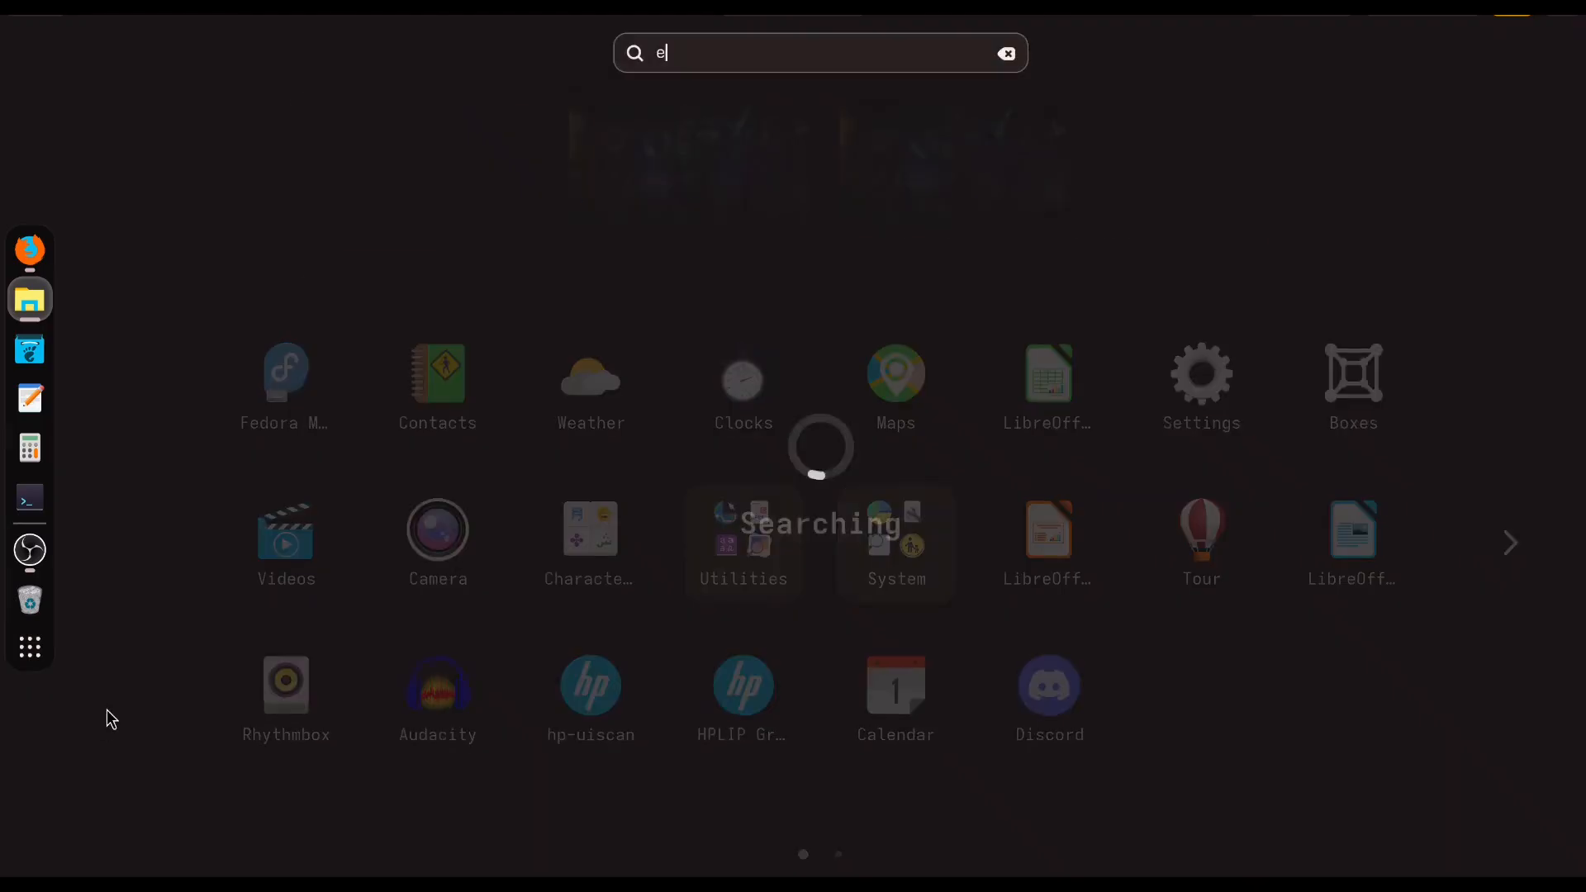
key(BackSpace)
key(BackSpace)
text(e)
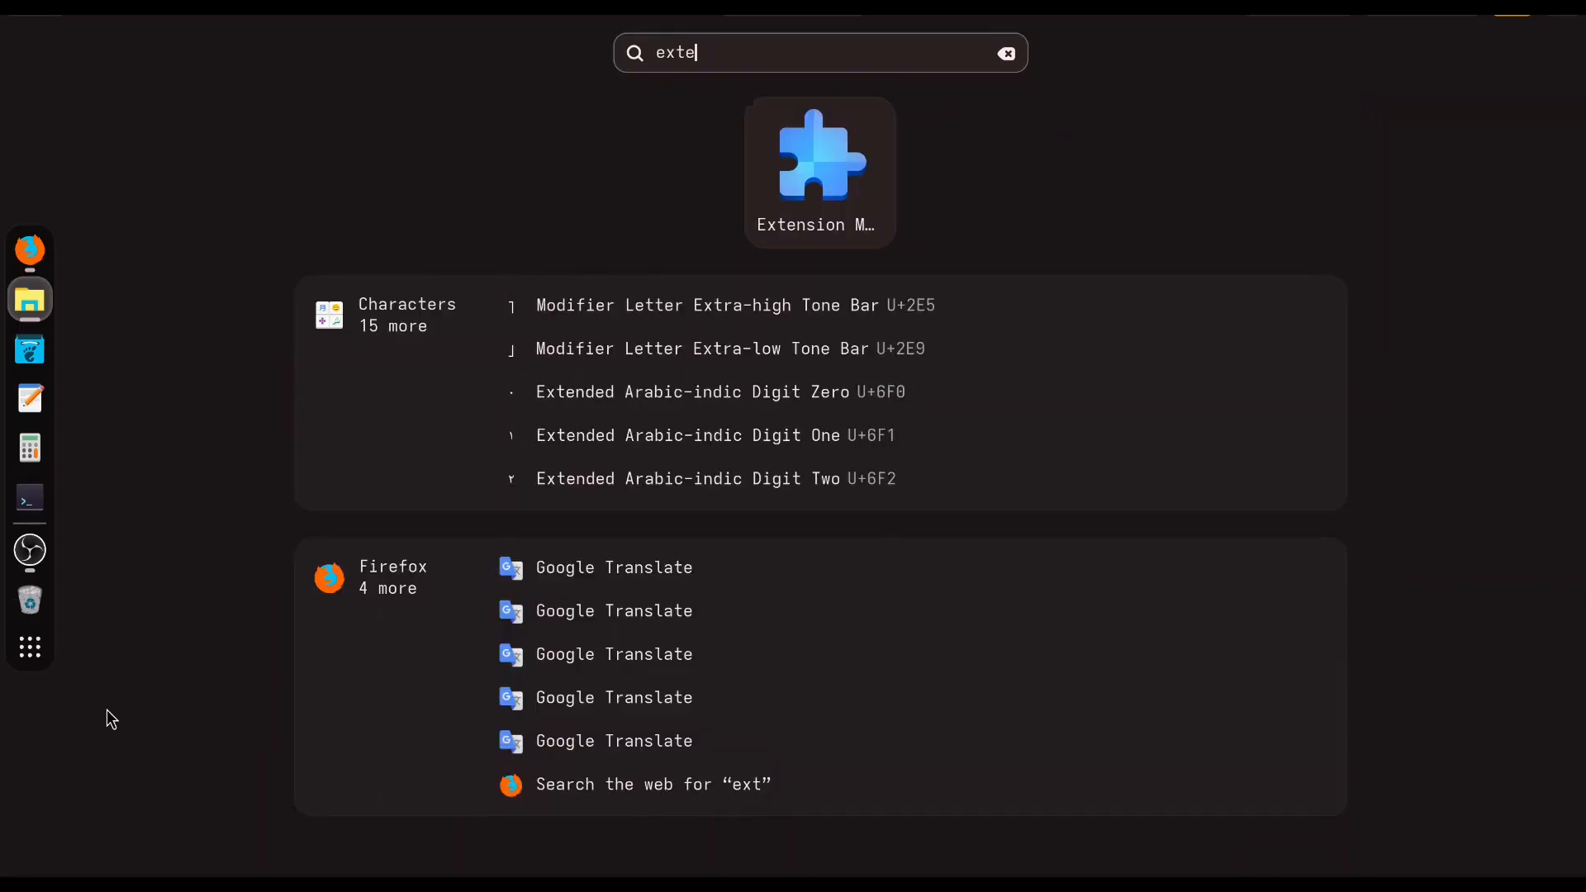
key(Return)
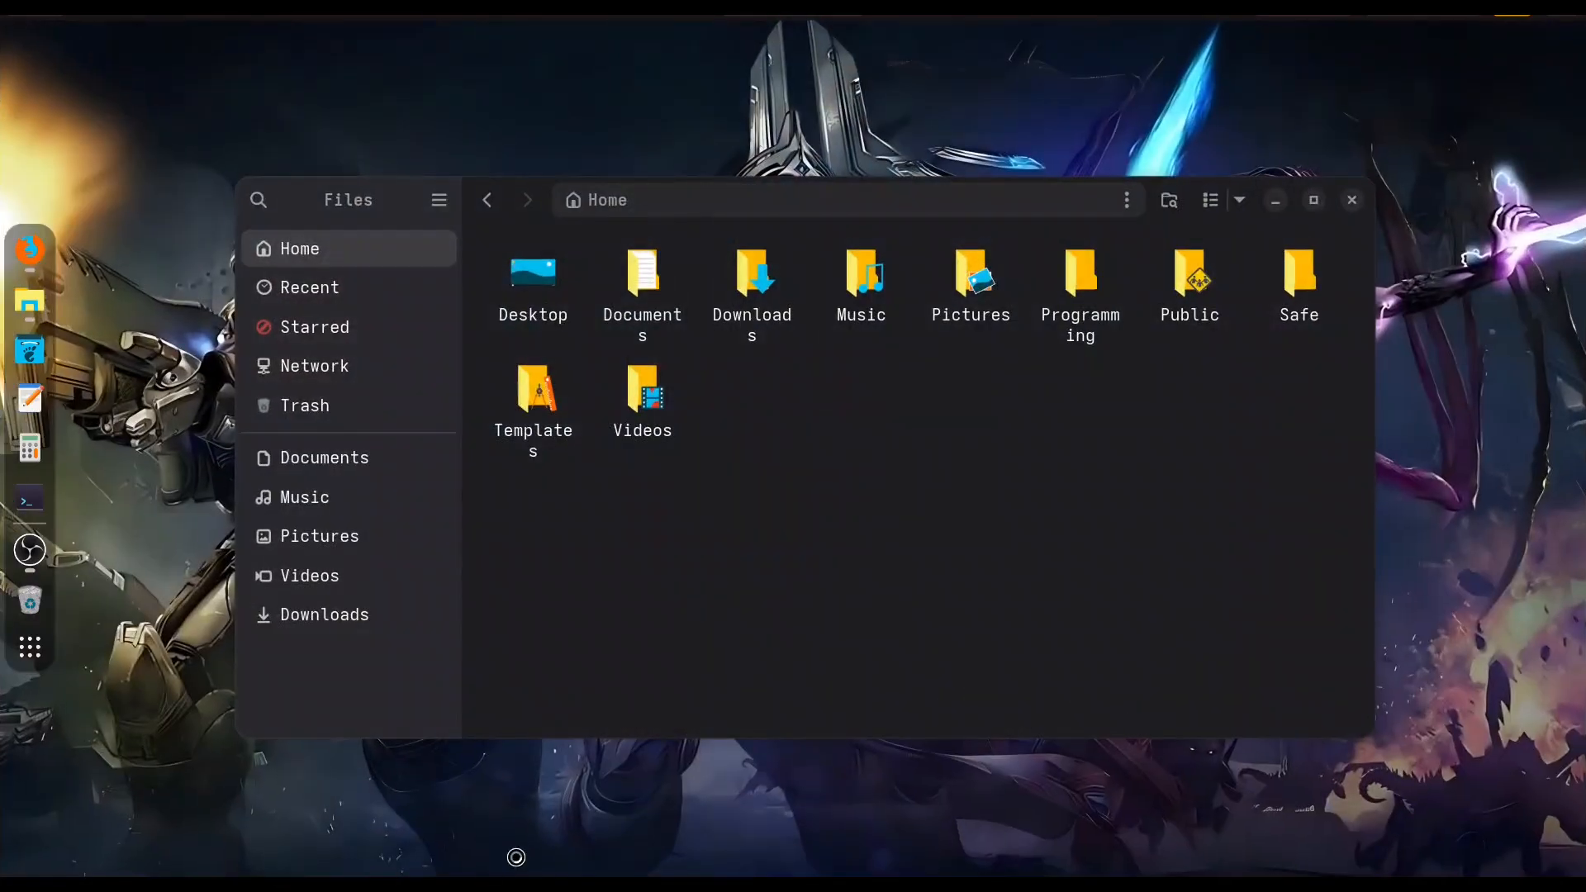
drag(953, 171, 801, 153)
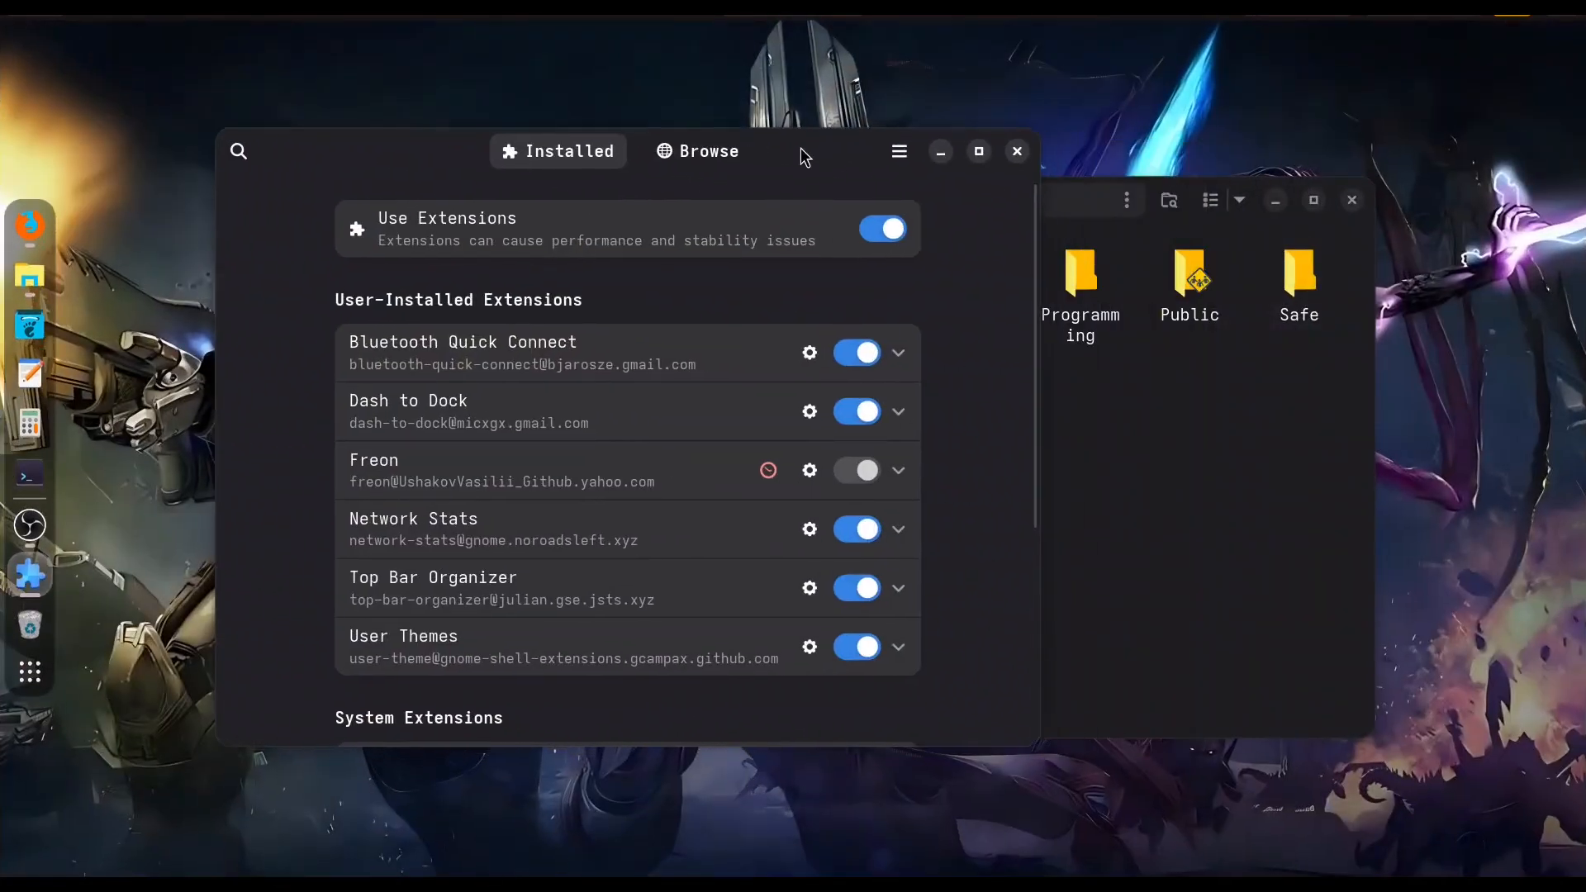
Step: Find and launch Tweaks, and place its window partly over the Extension Manager window
click(36, 686)
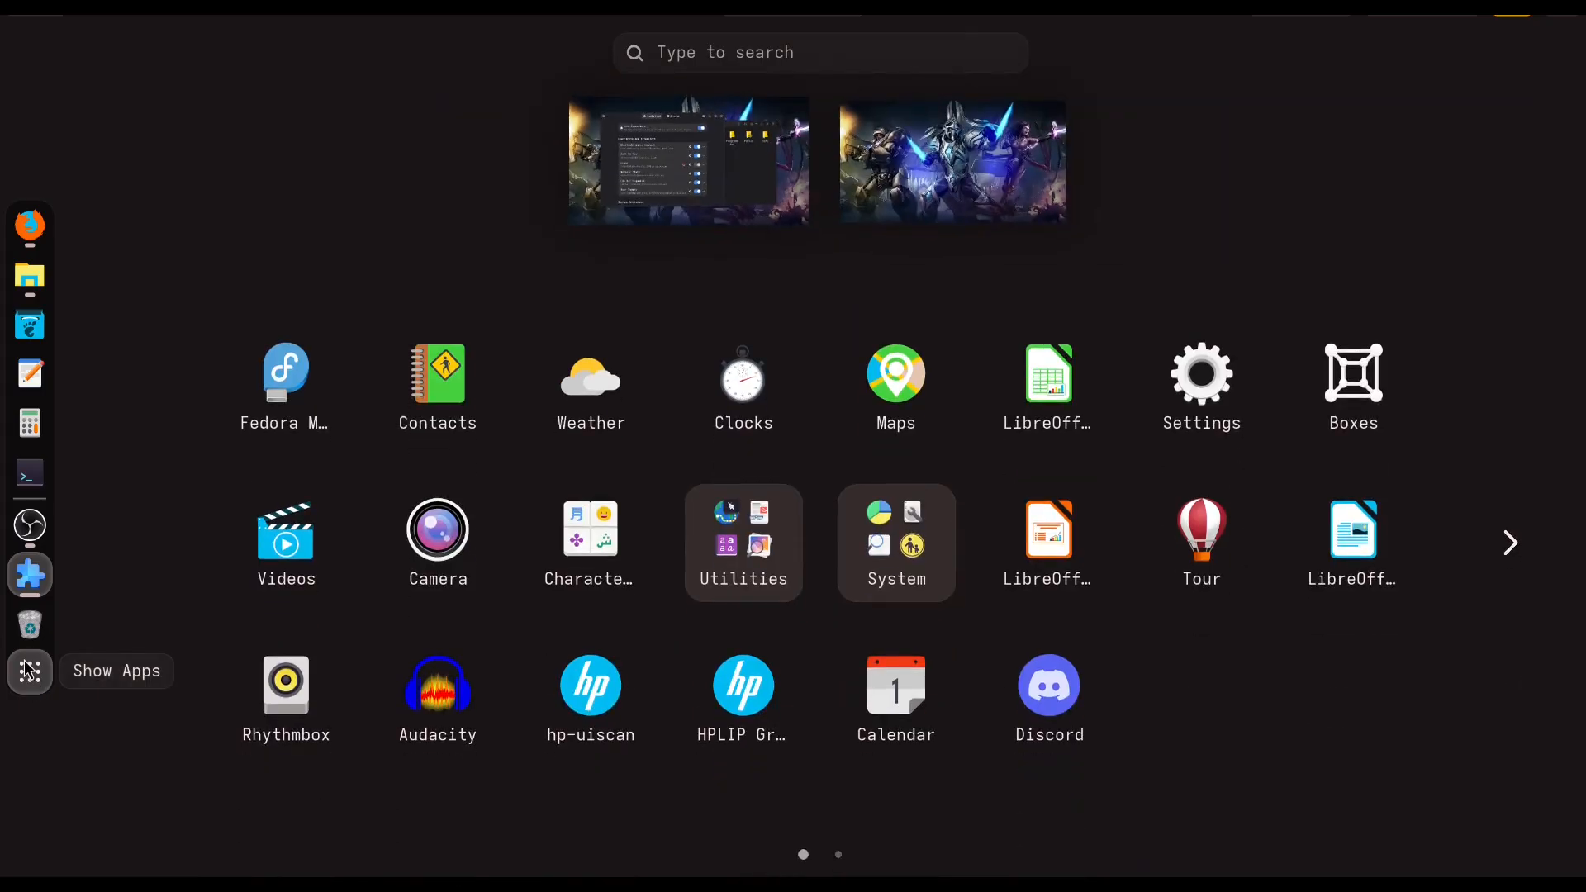
text(twe)
key(Return)
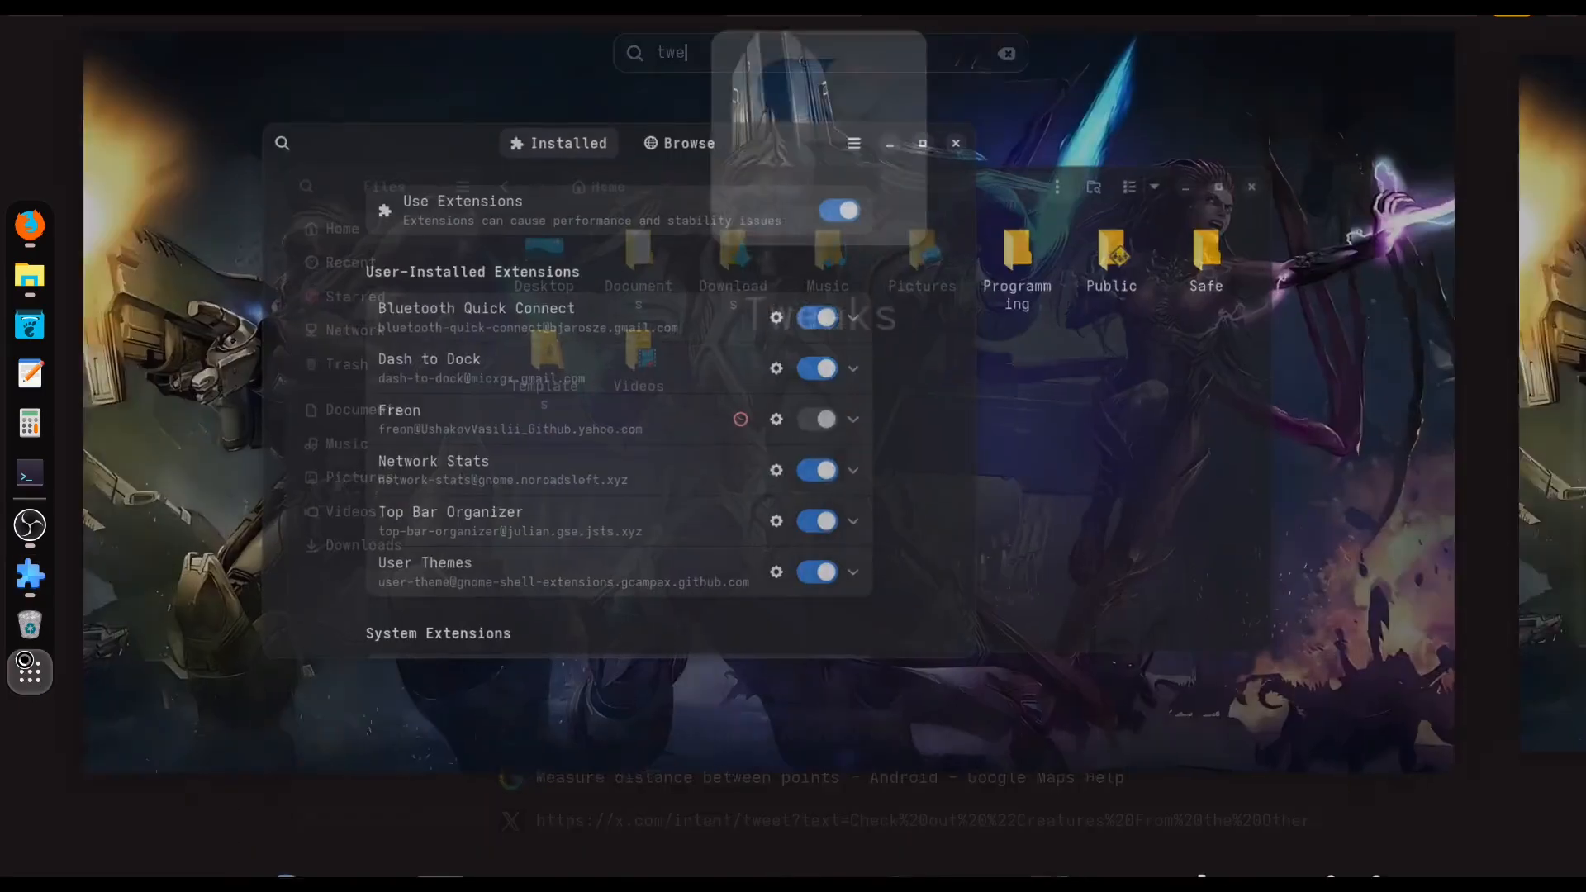
drag(734, 142, 921, 157)
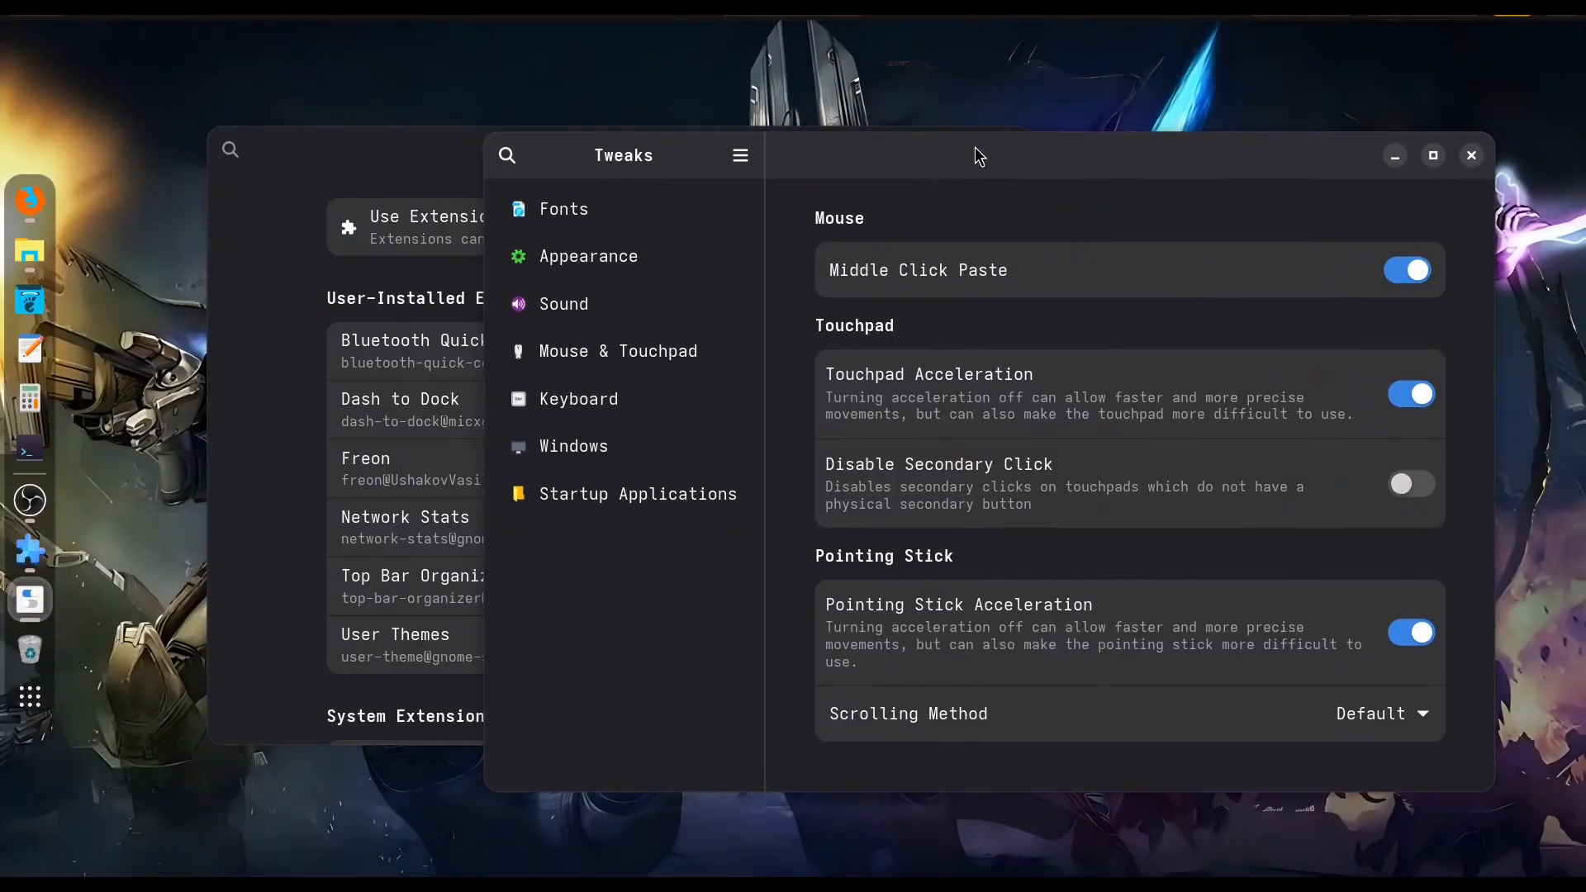
Step: Examine the font preferences with their rendering and scaling options, and the keyboard tweaks
click(607, 230)
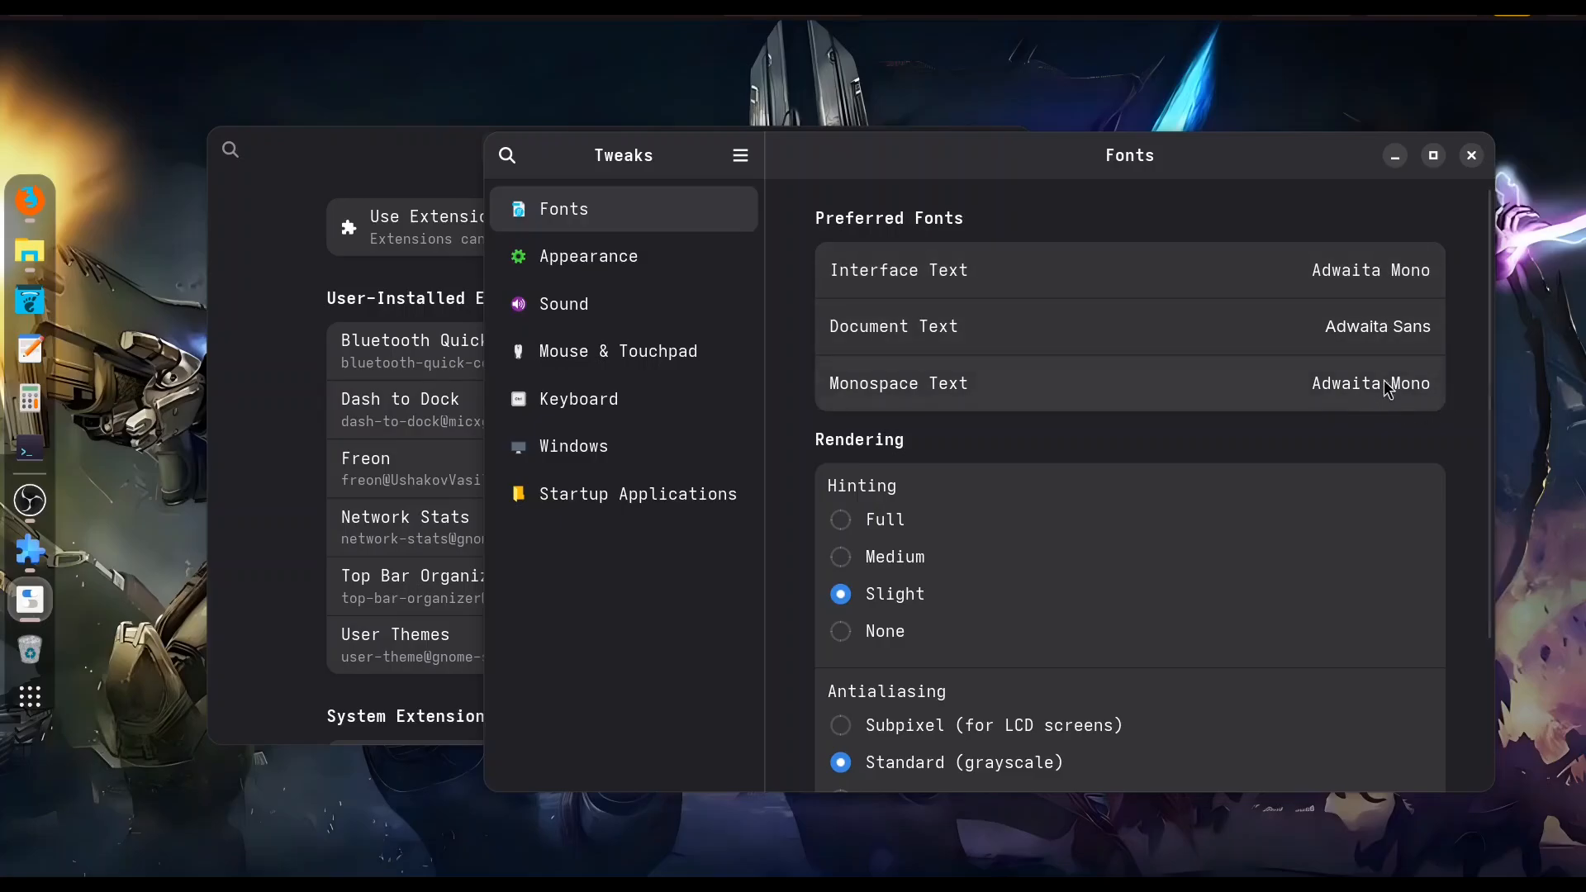
scroll(1435, 450, down, 3)
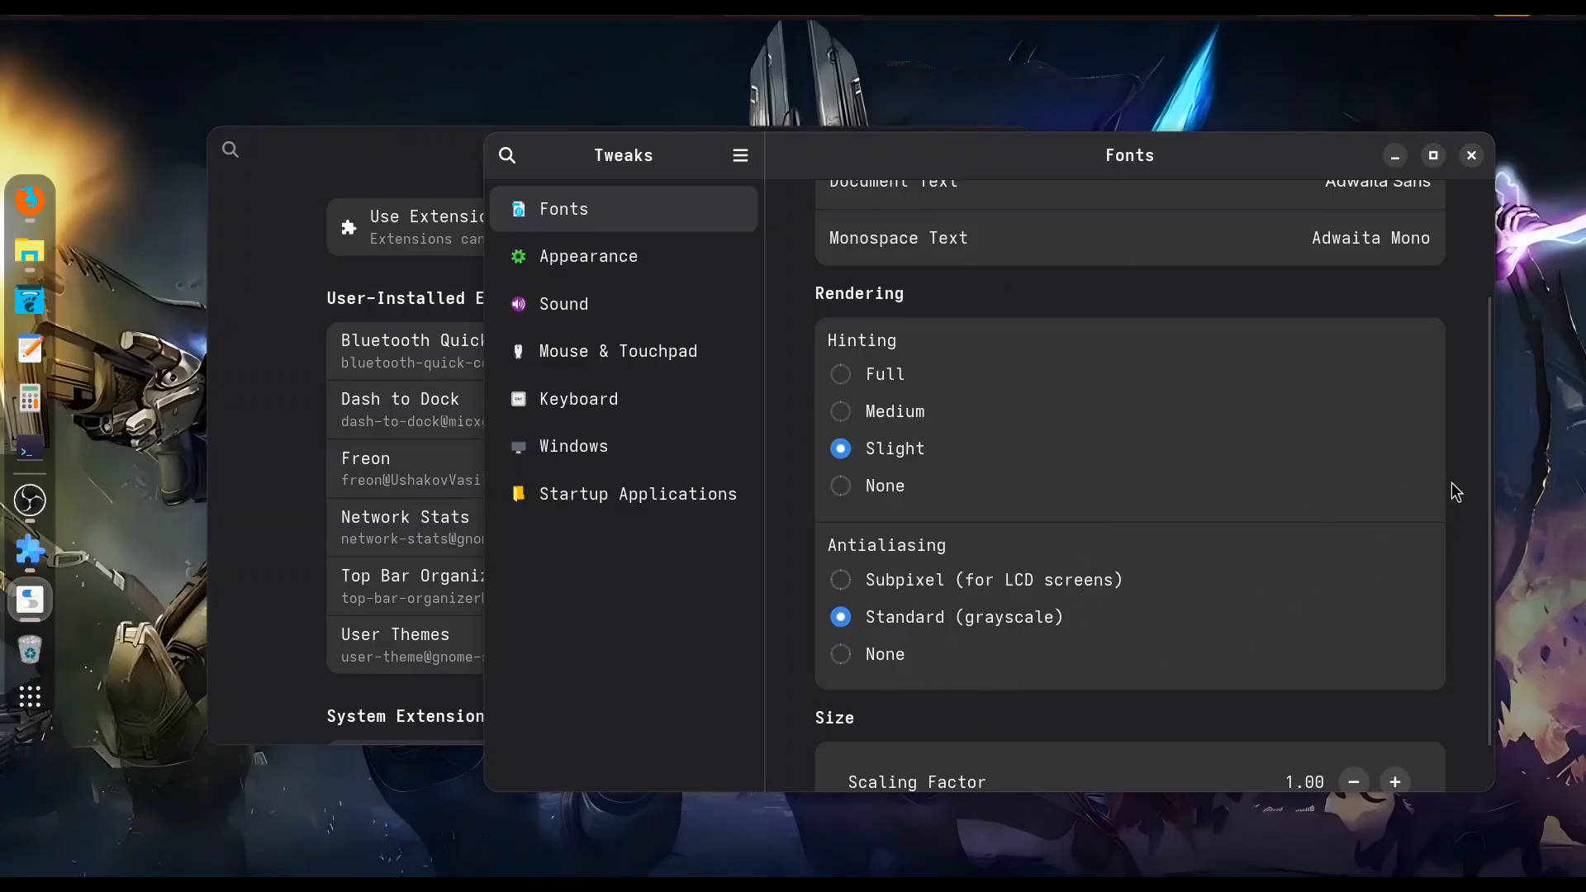
scroll(1456, 487, down, 1)
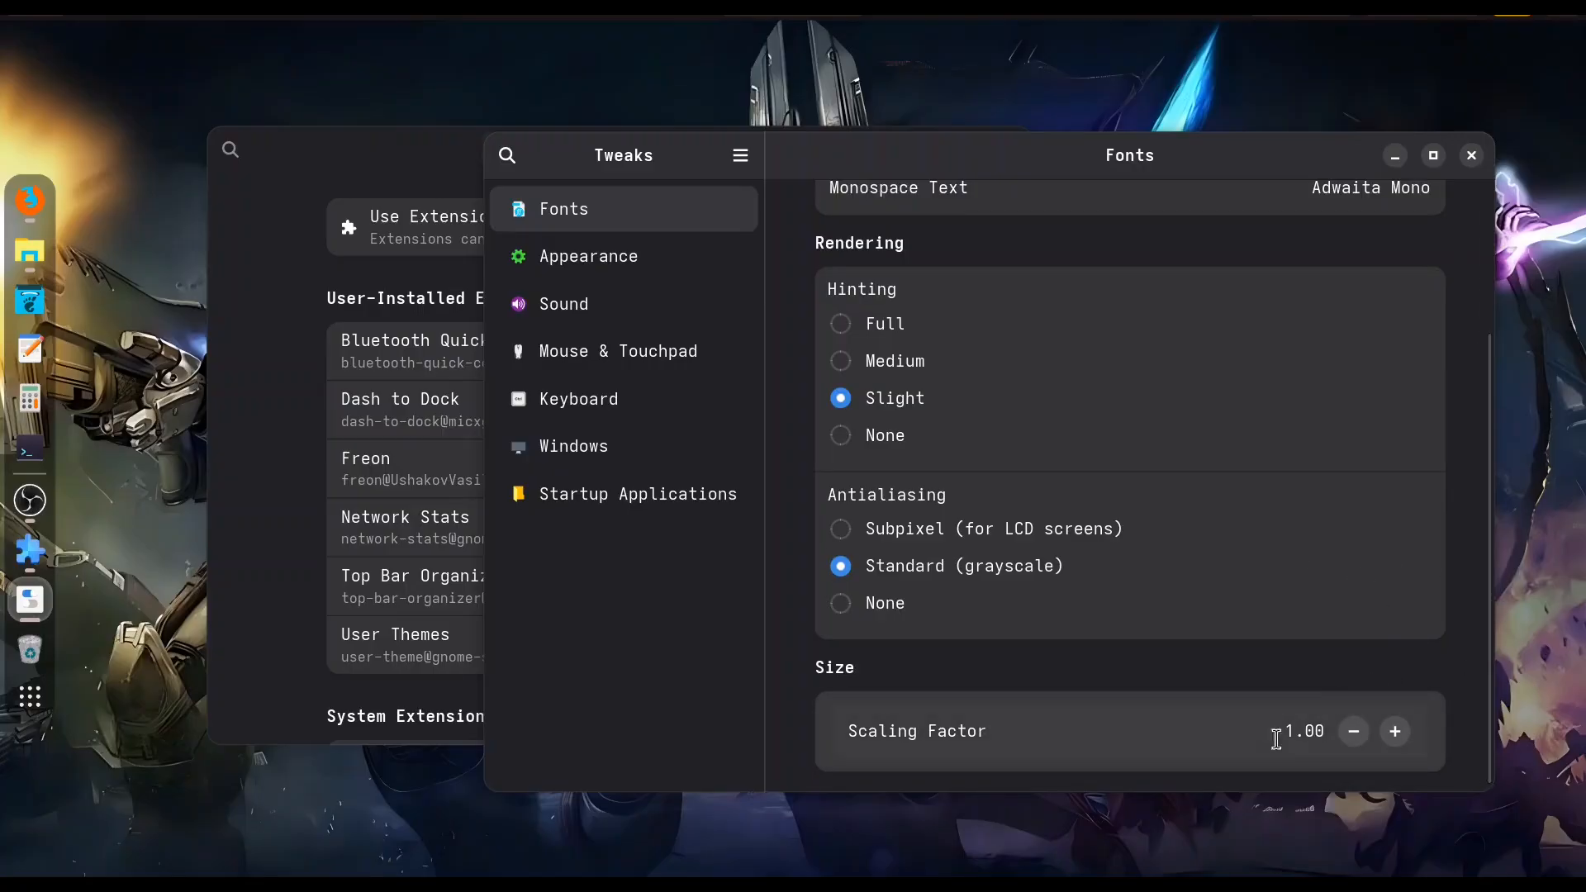
scroll(1462, 615, up, 4)
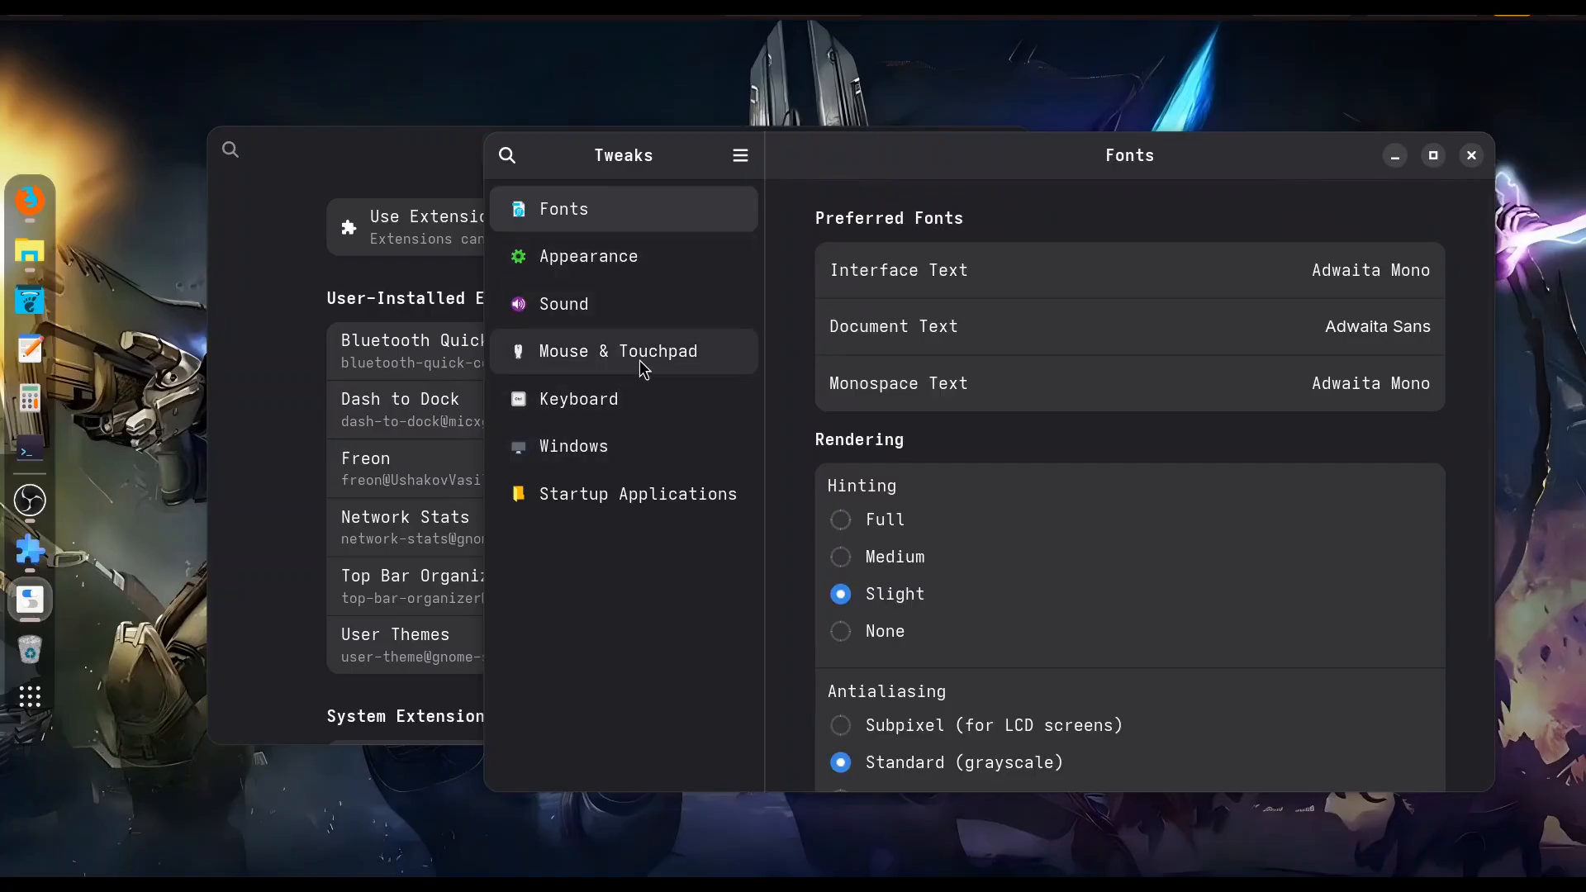
click(588, 400)
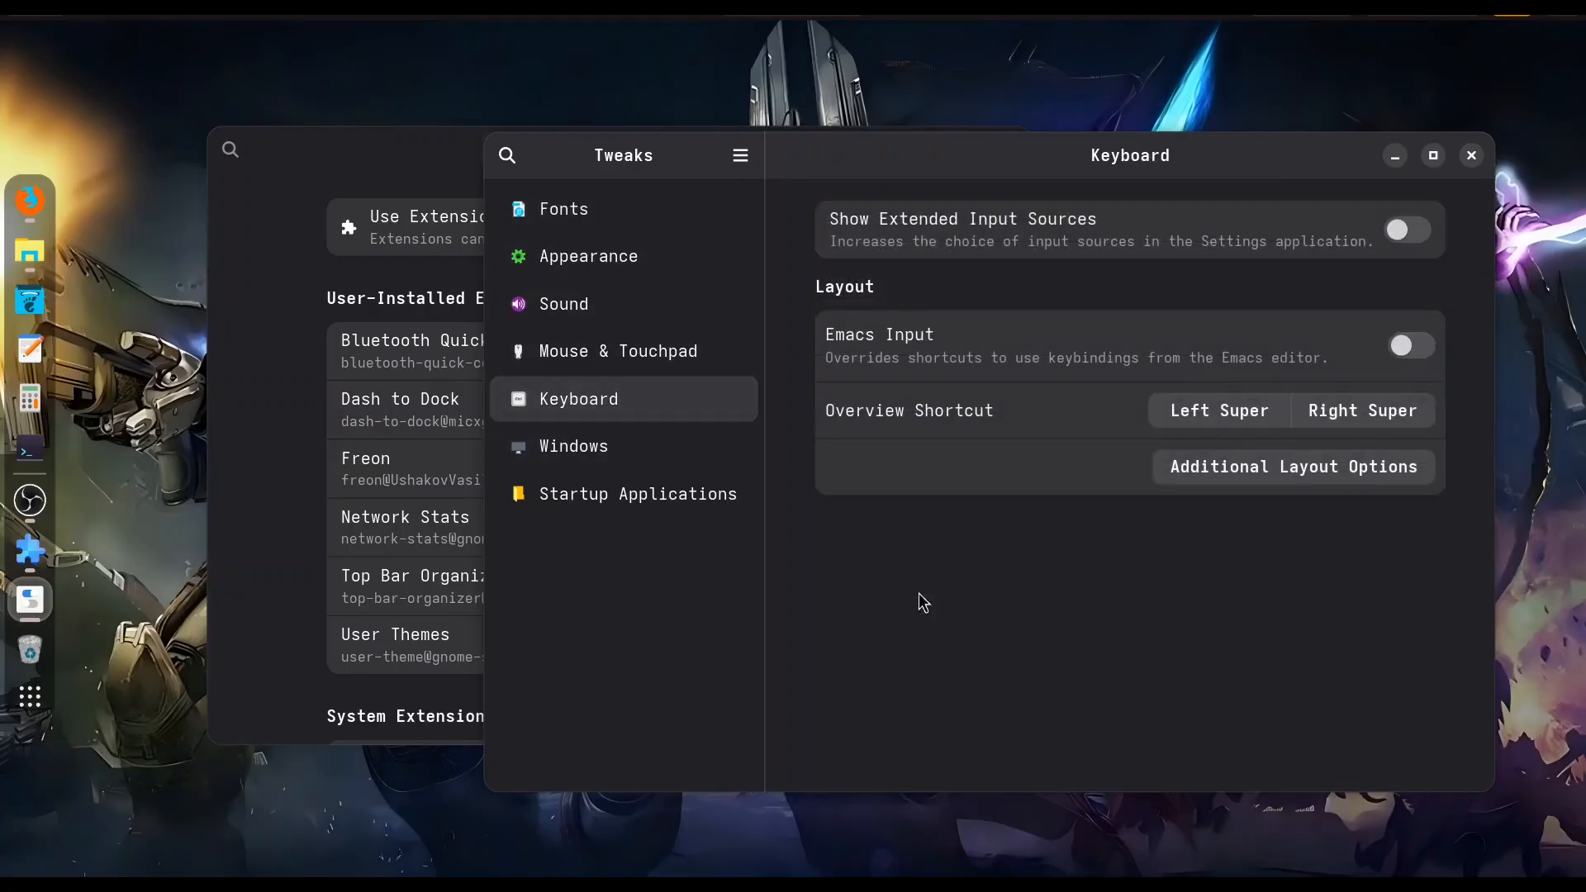
Step: Try turning the Maximize and Minimize titlebar buttons off and placing them on the Left, restoring each option
click(599, 449)
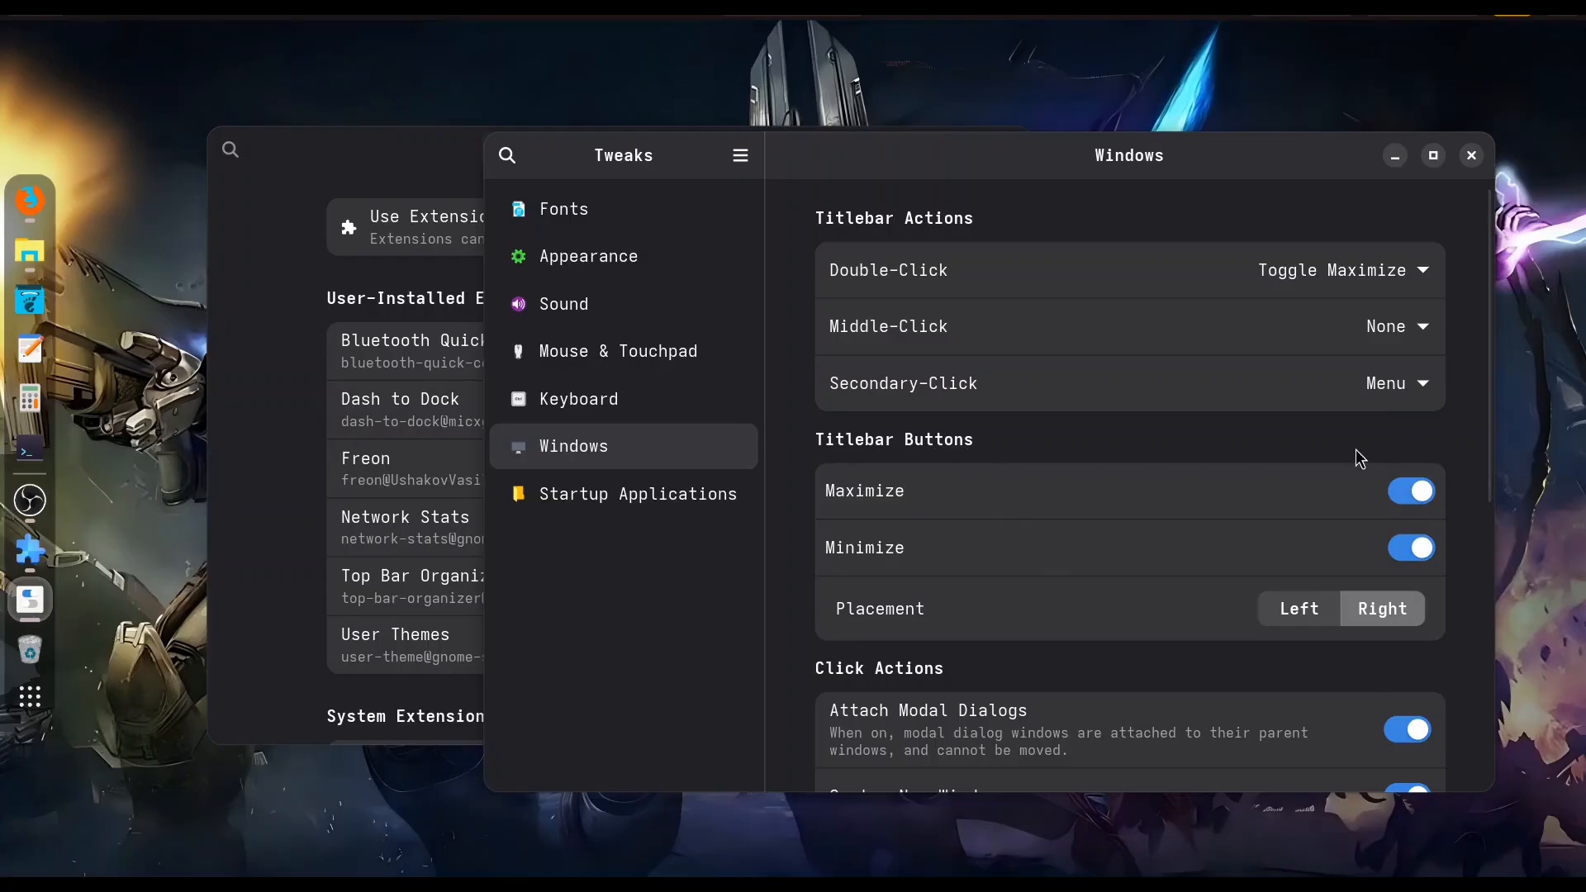
click(1415, 494)
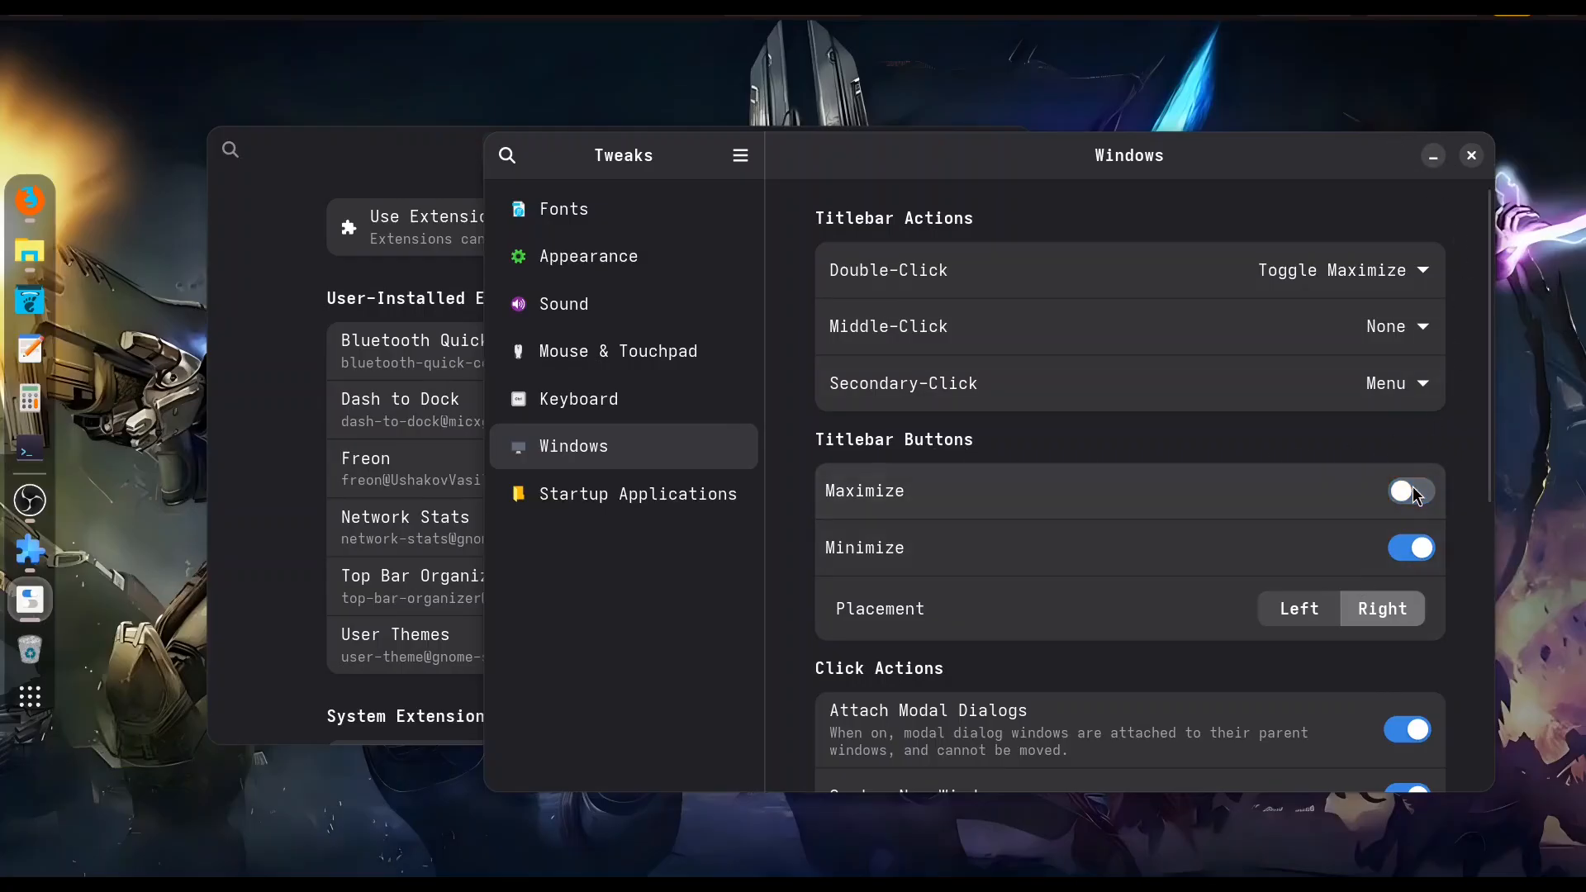
click(1415, 493)
click(1414, 550)
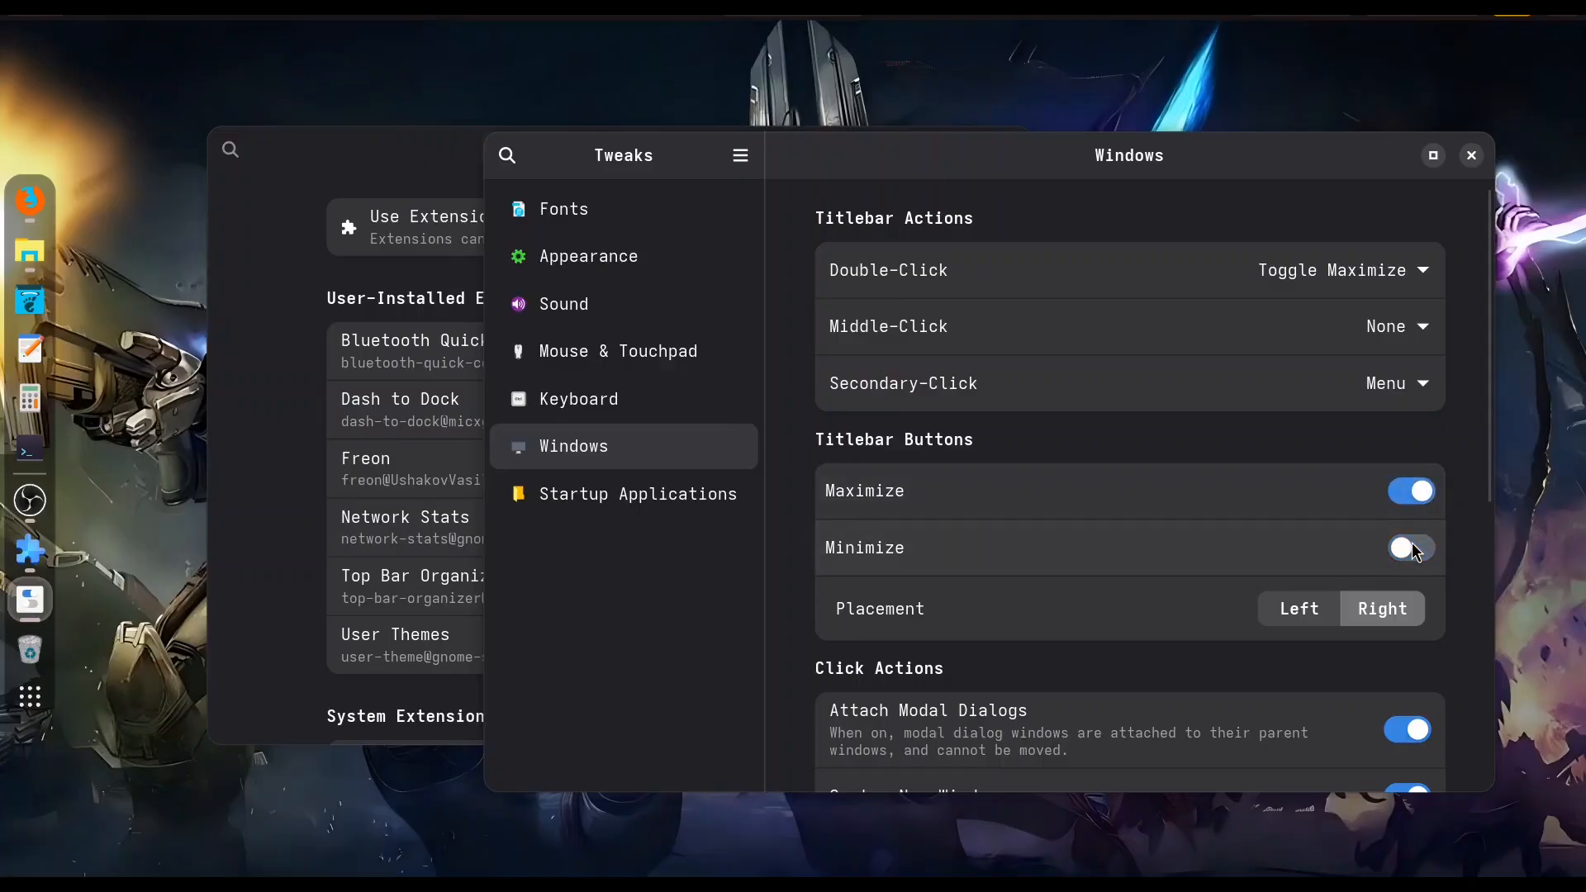
click(1415, 549)
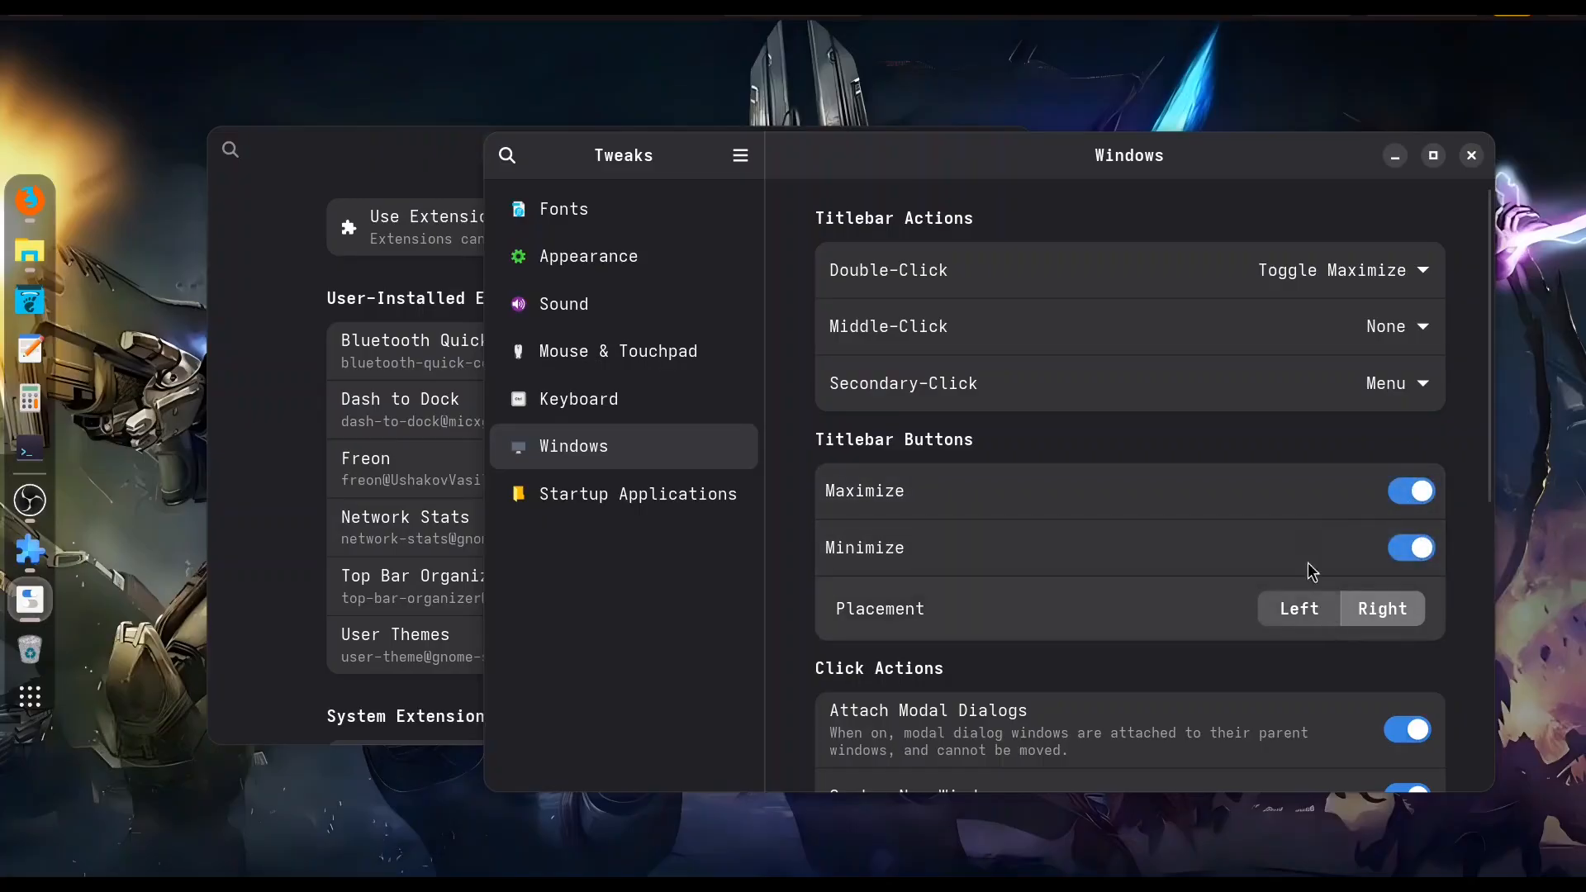
click(1310, 609)
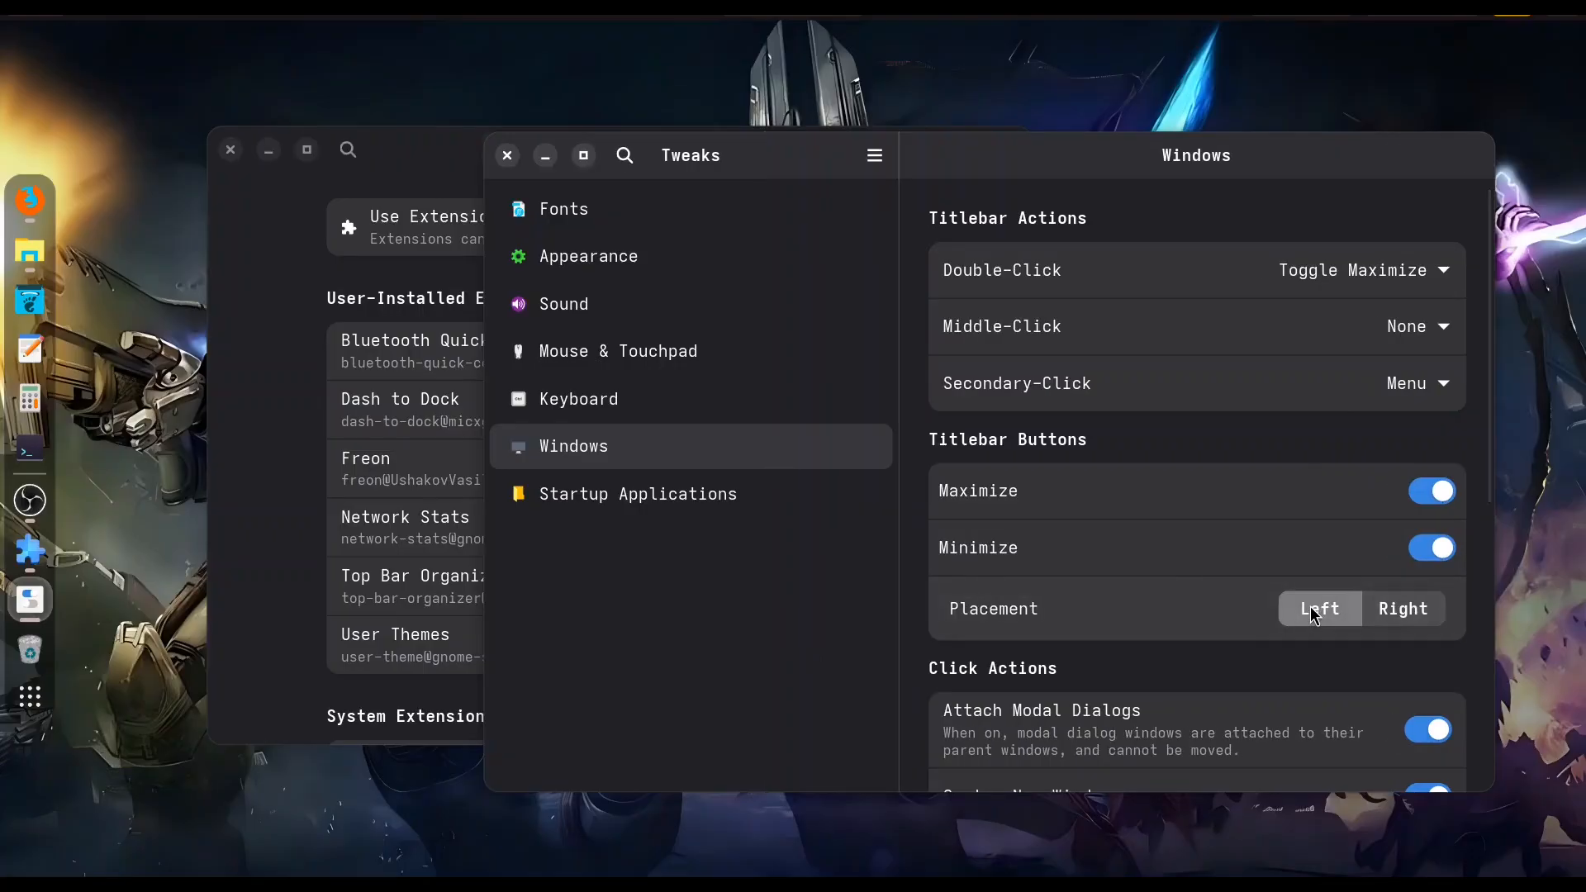
click(1411, 612)
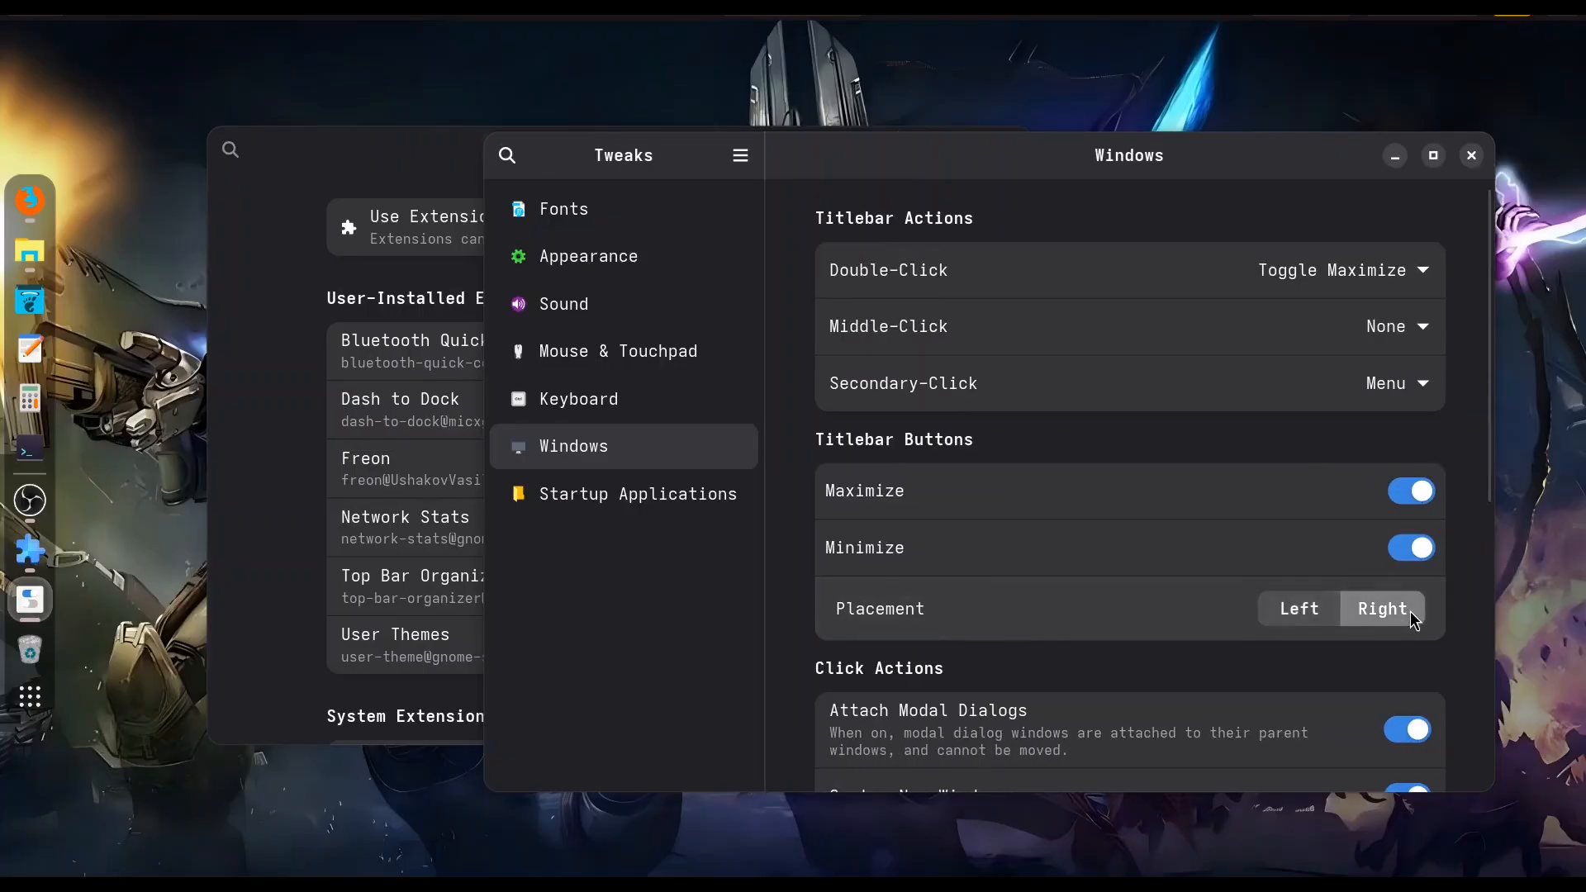
Step: Examine the click actions and window focus options in the Windows tweaks
scroll(1467, 587, down, 5)
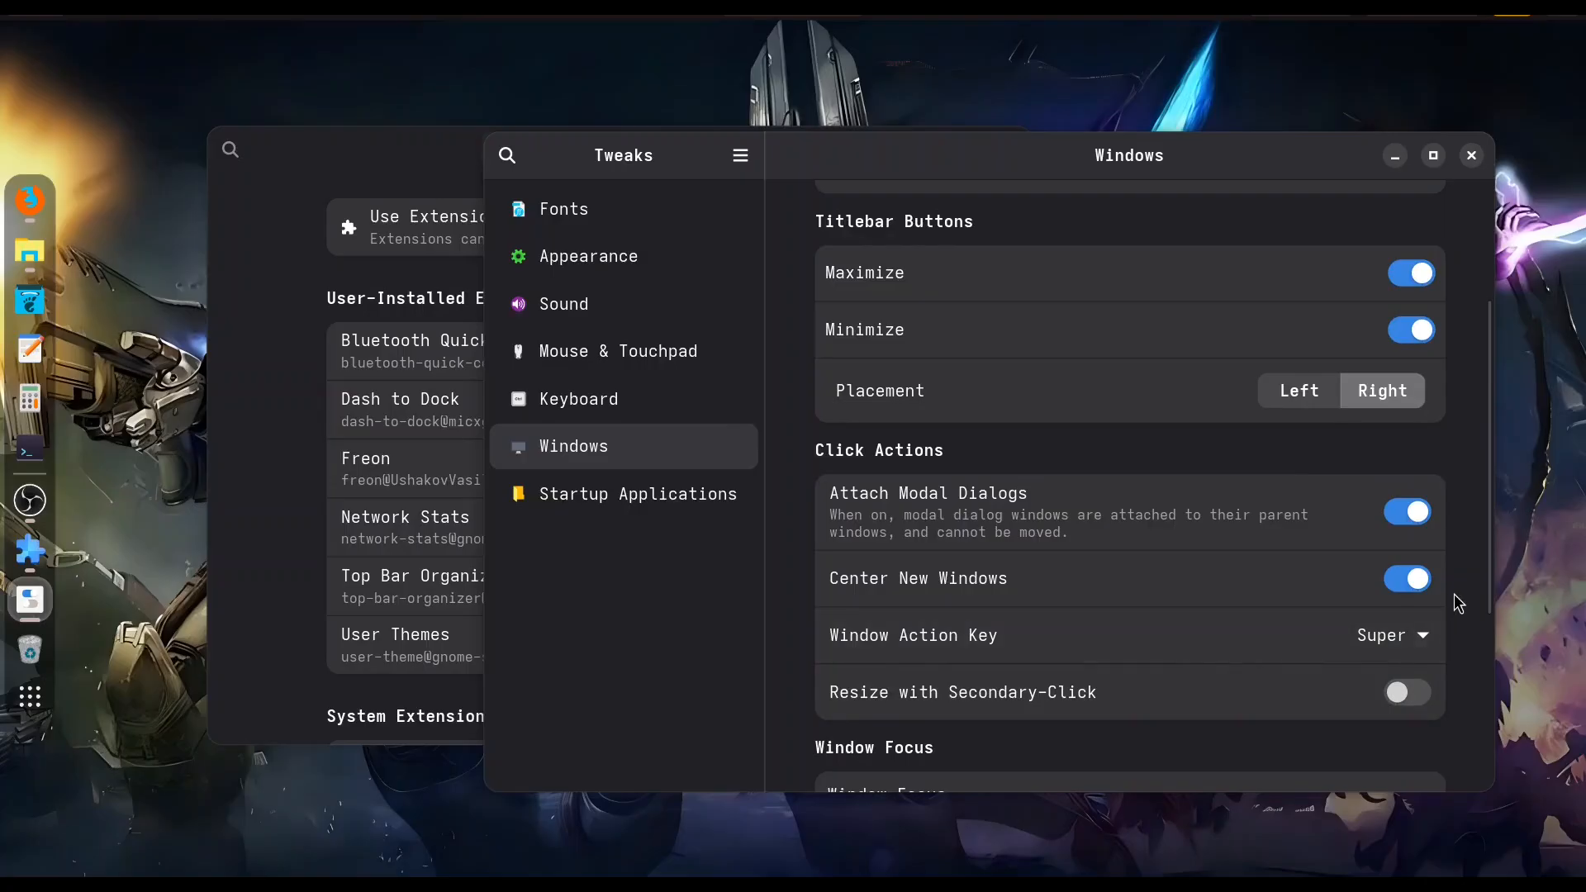
scroll(1454, 594, down, 7)
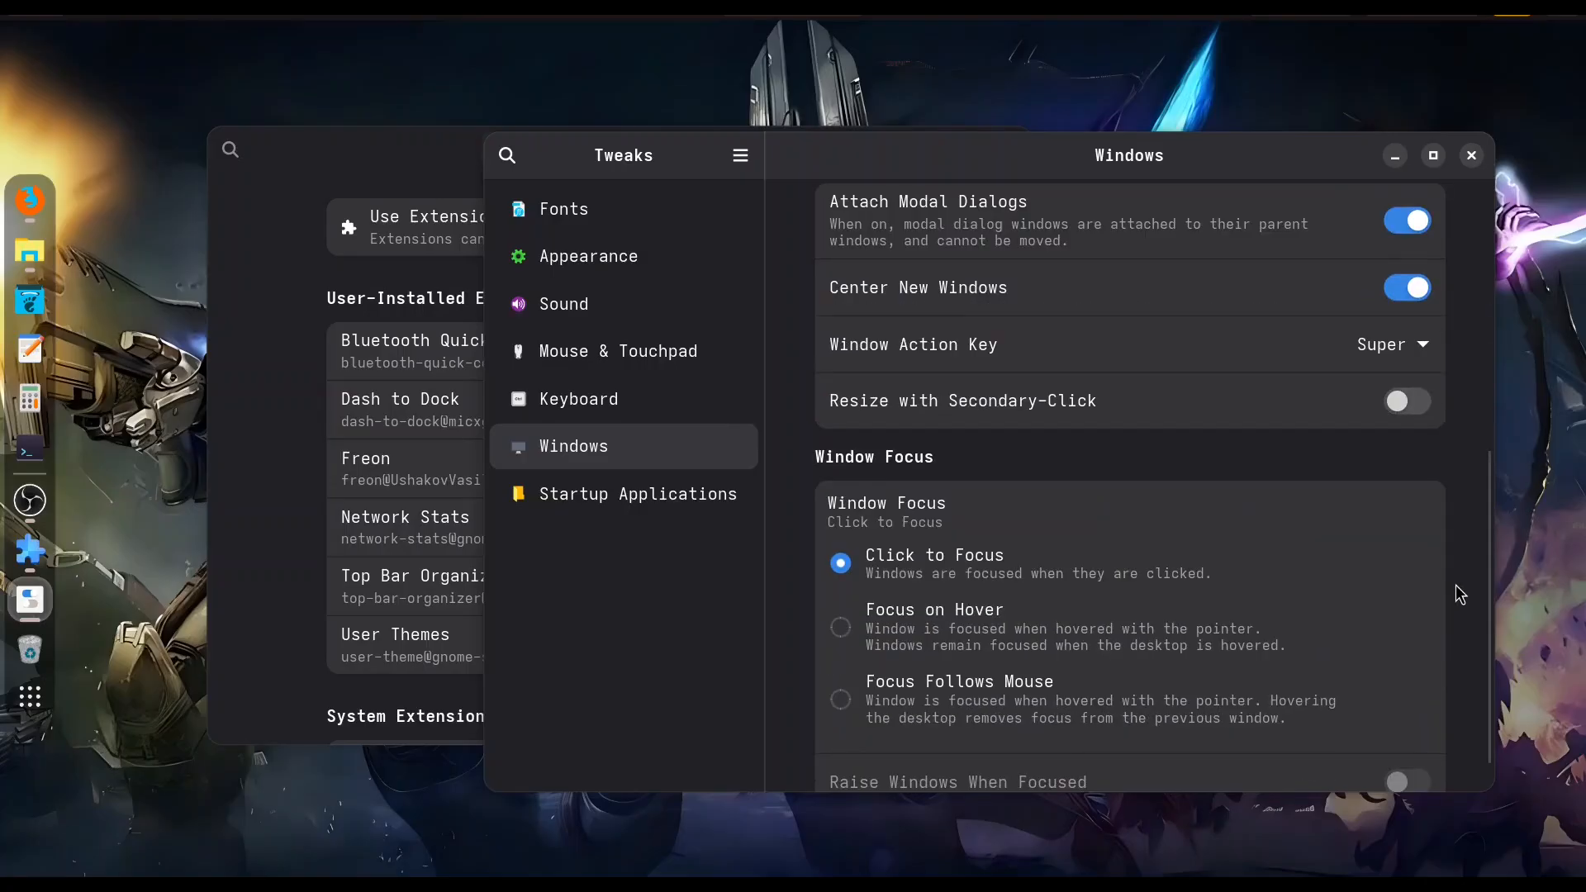
scroll(1456, 591, down, 1)
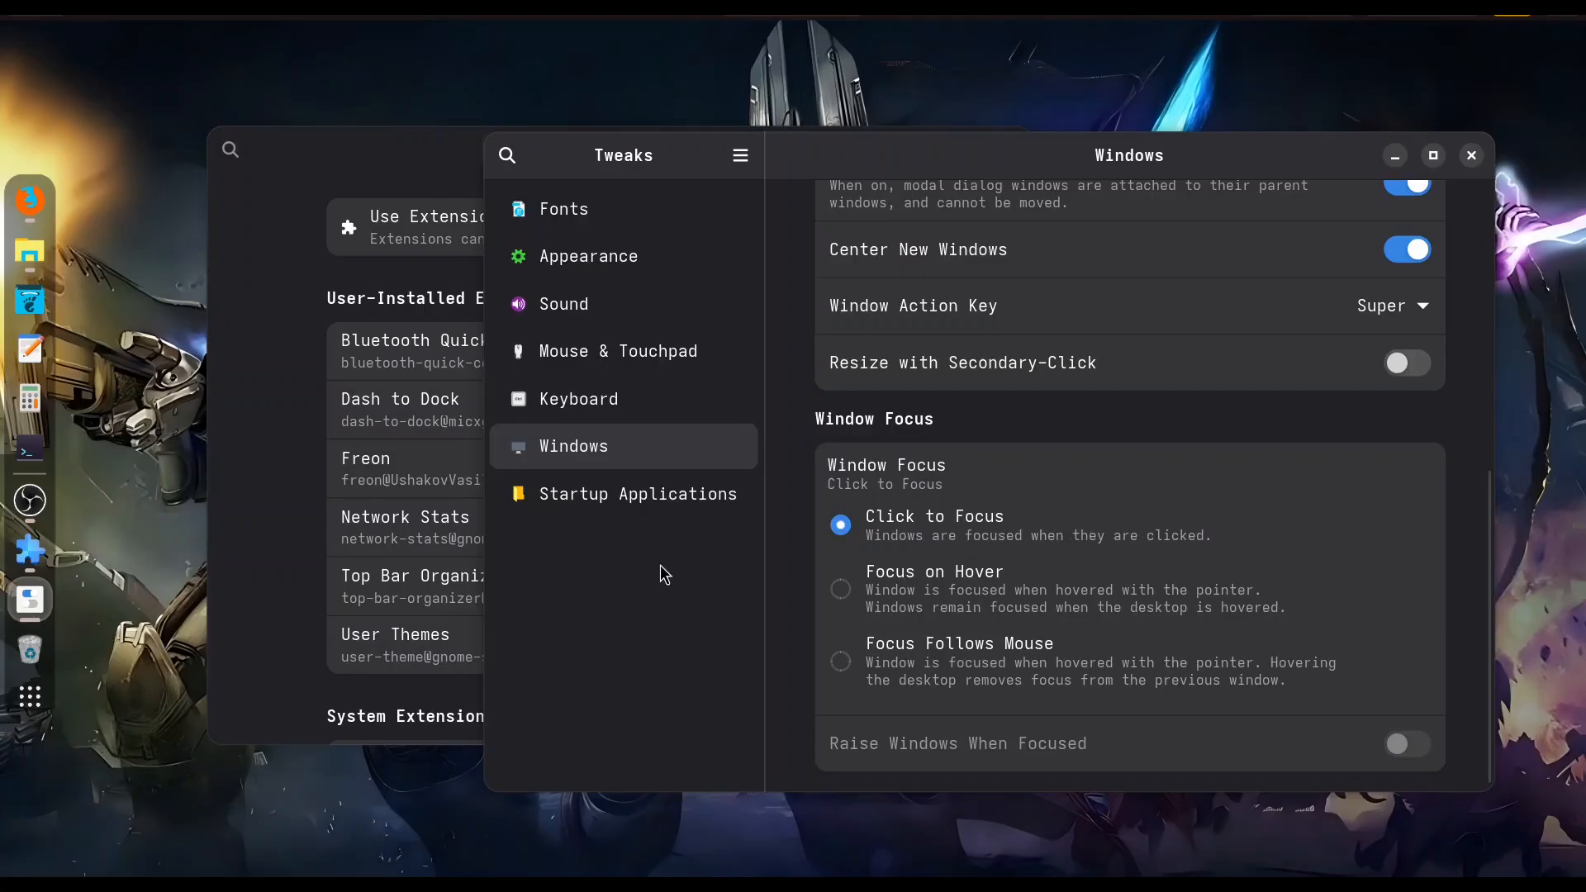
Step: Review the startup applications, sound, and mouse and touchpad tweaks, and bring up the Appearance tweaks
click(626, 494)
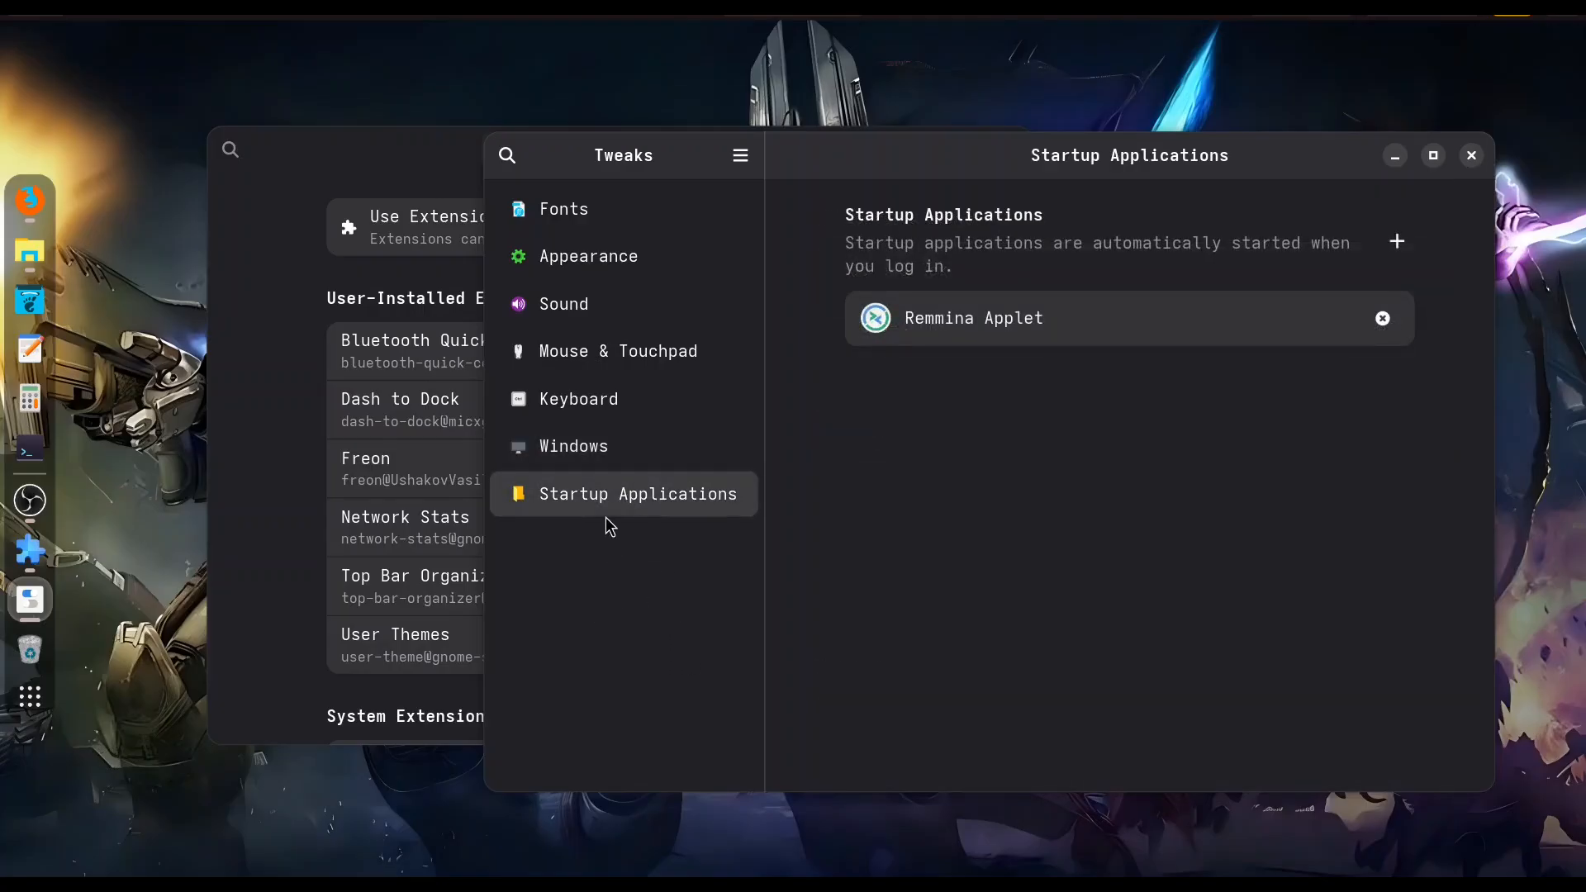
click(556, 308)
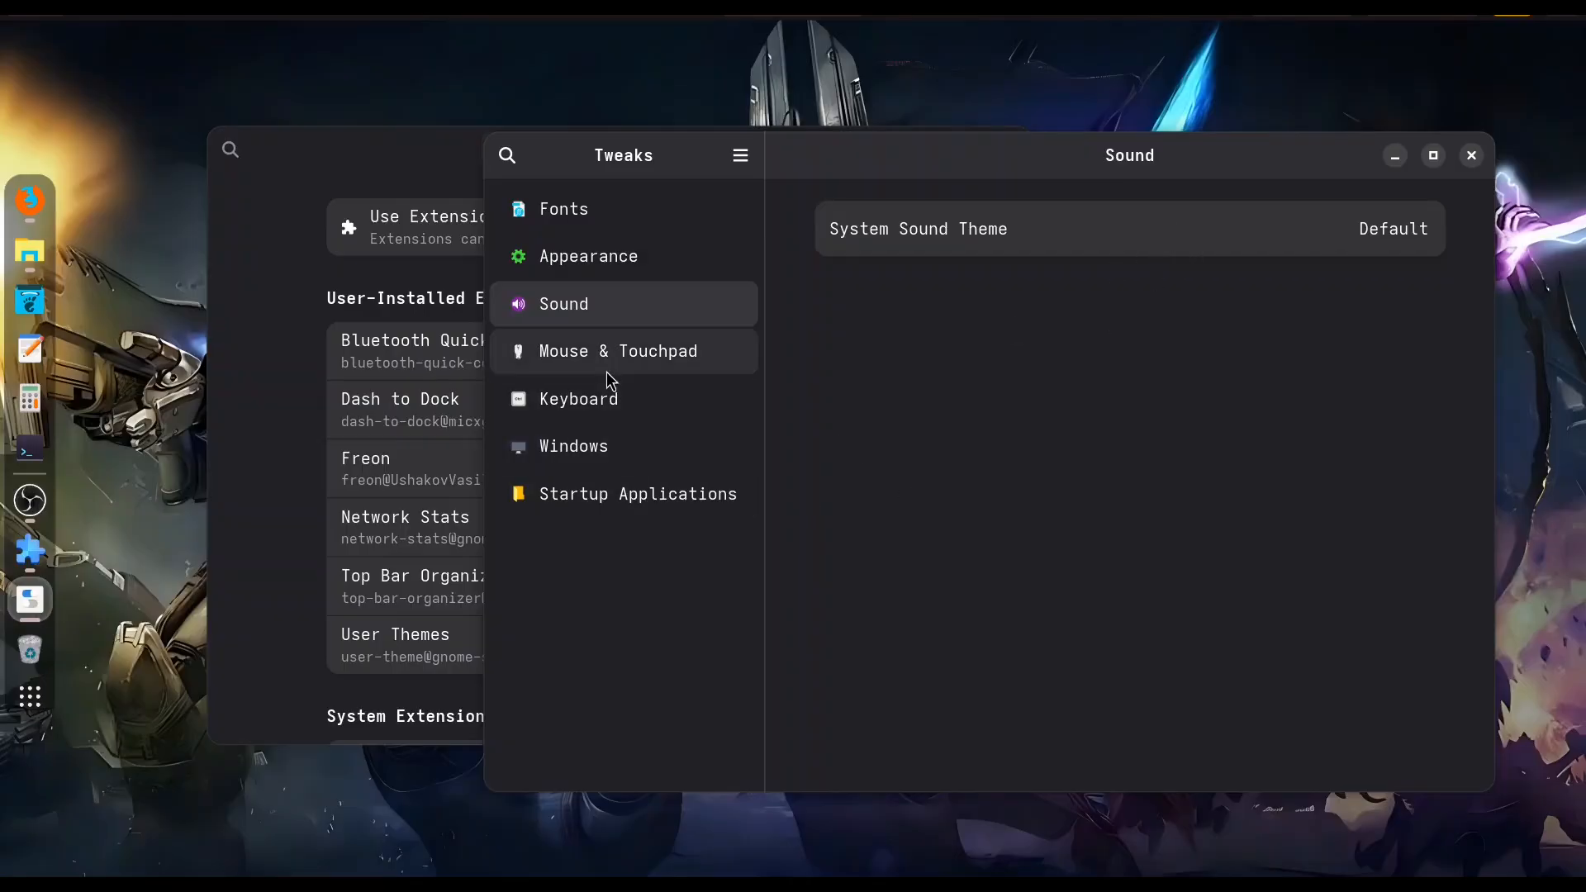
click(661, 362)
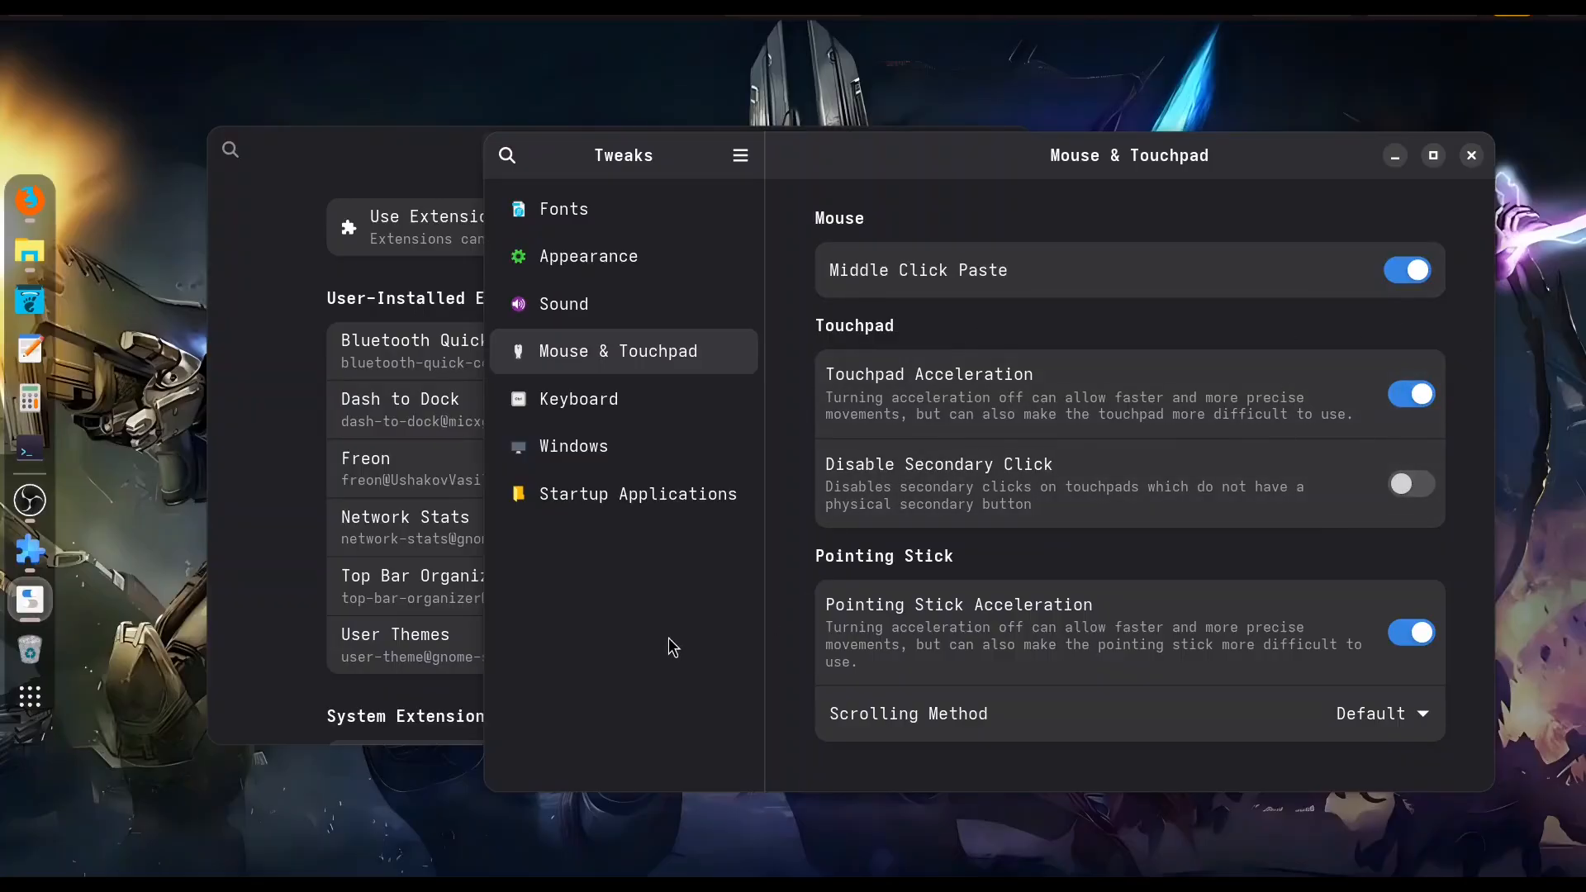
click(613, 262)
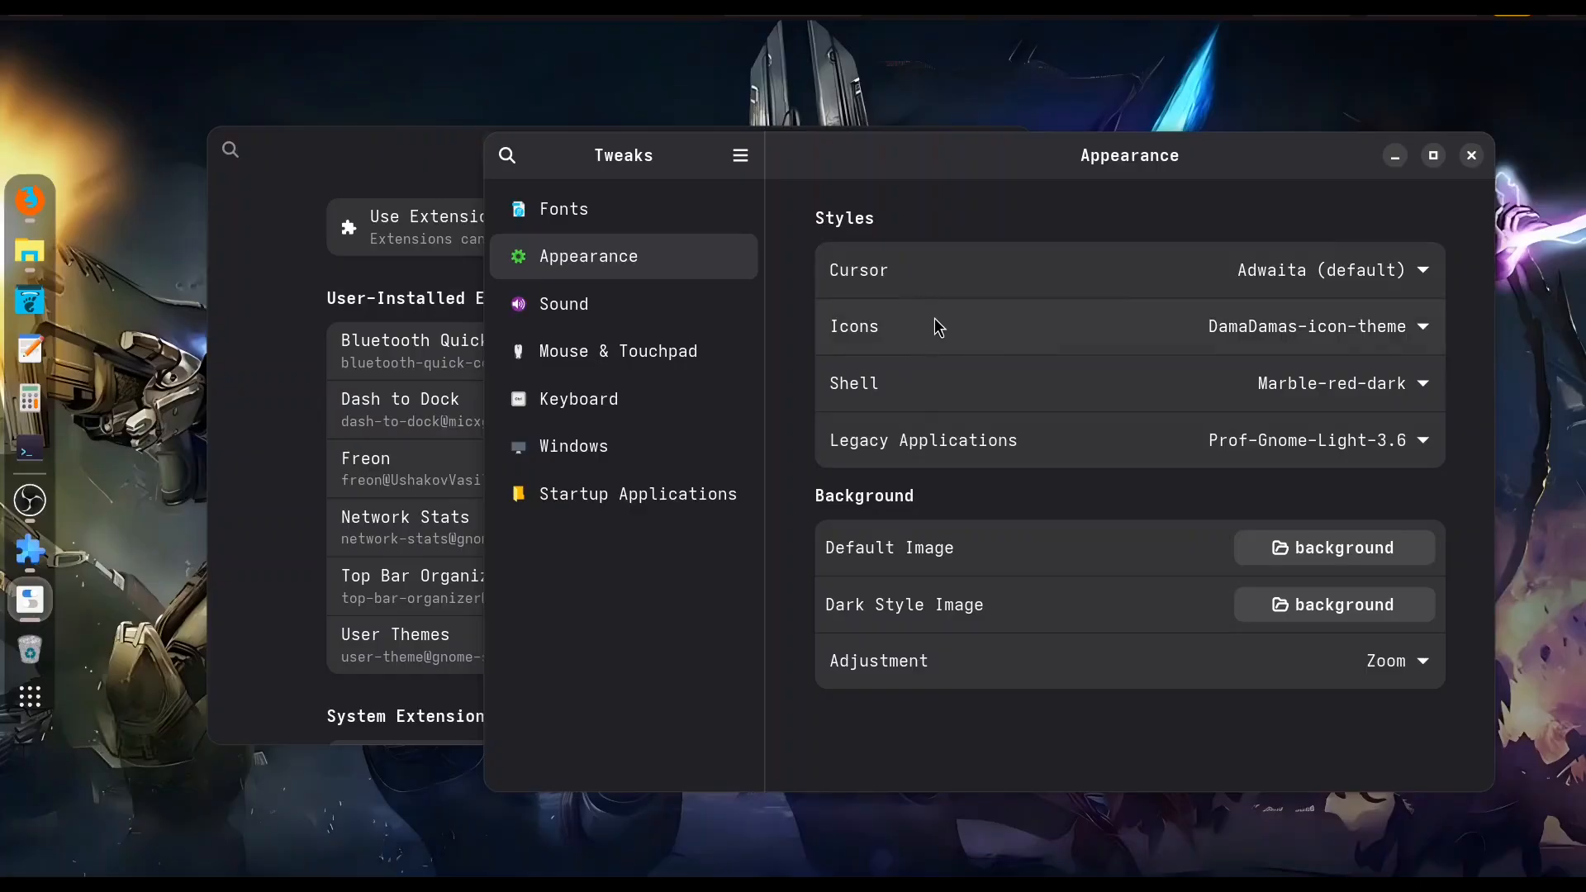
Step: Move the Tweaks window lower, bring Files into view, and bring the Extension Manager window to the front, shifted slightly up
drag(895, 165, 851, 314)
click(1129, 234)
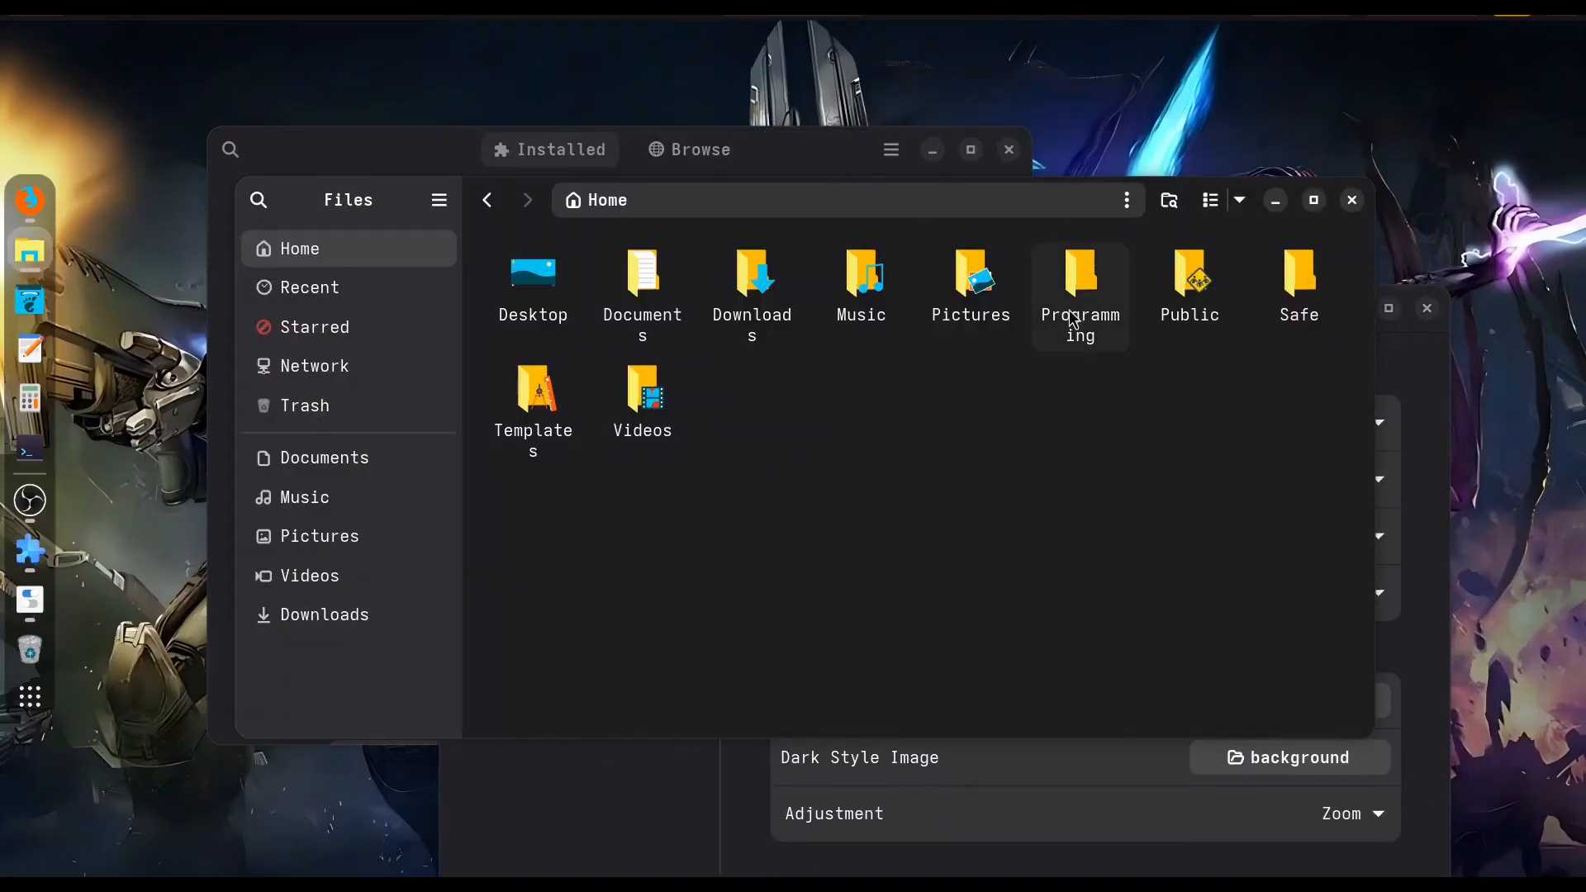
click(672, 760)
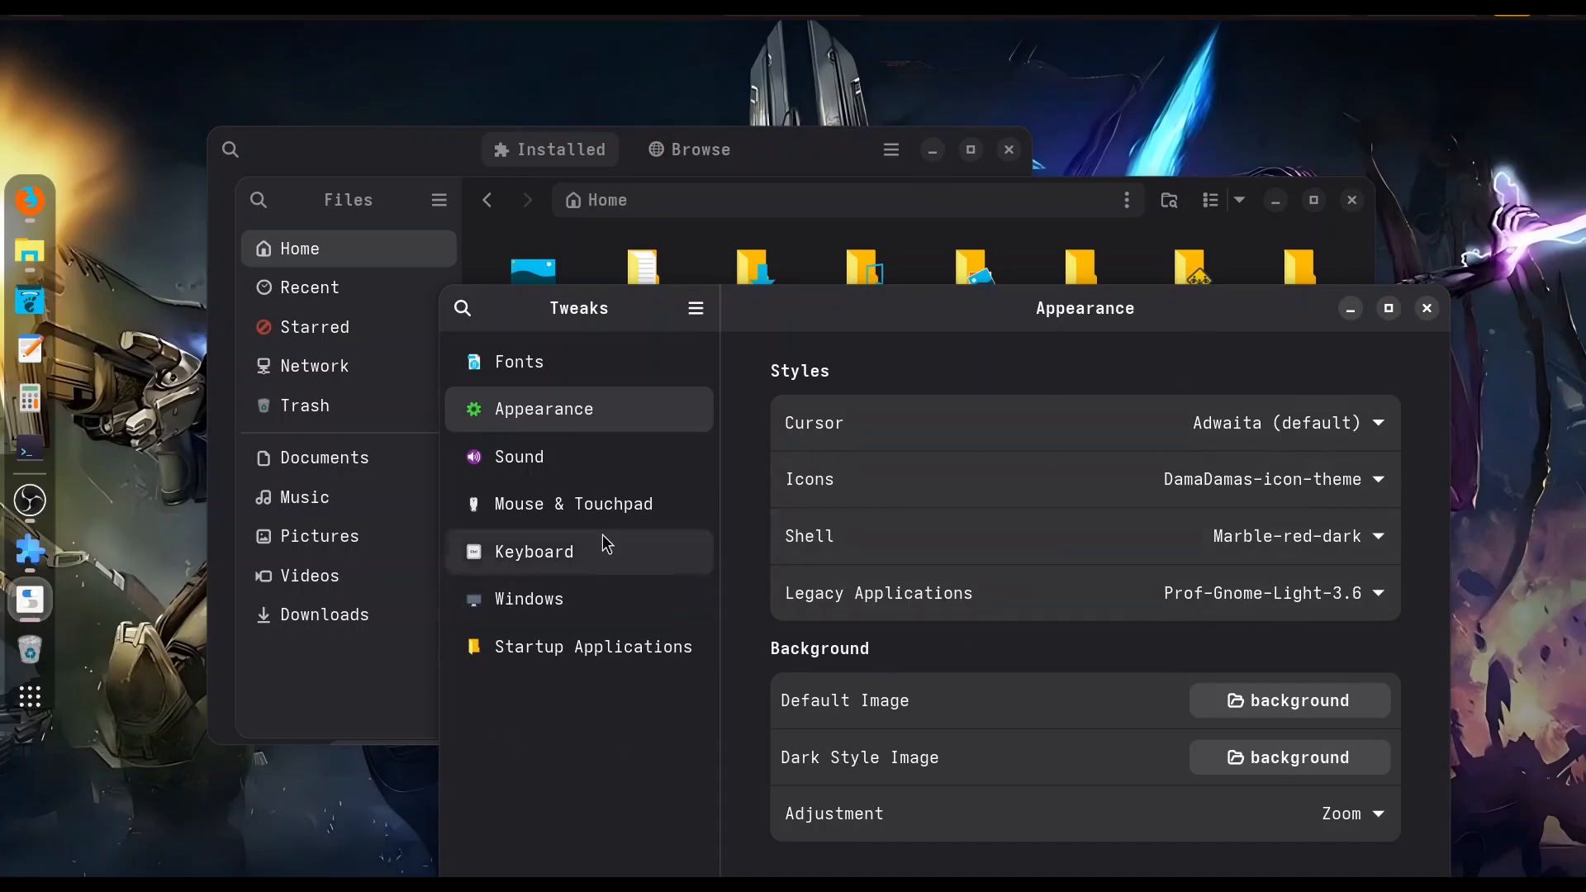
click(803, 152)
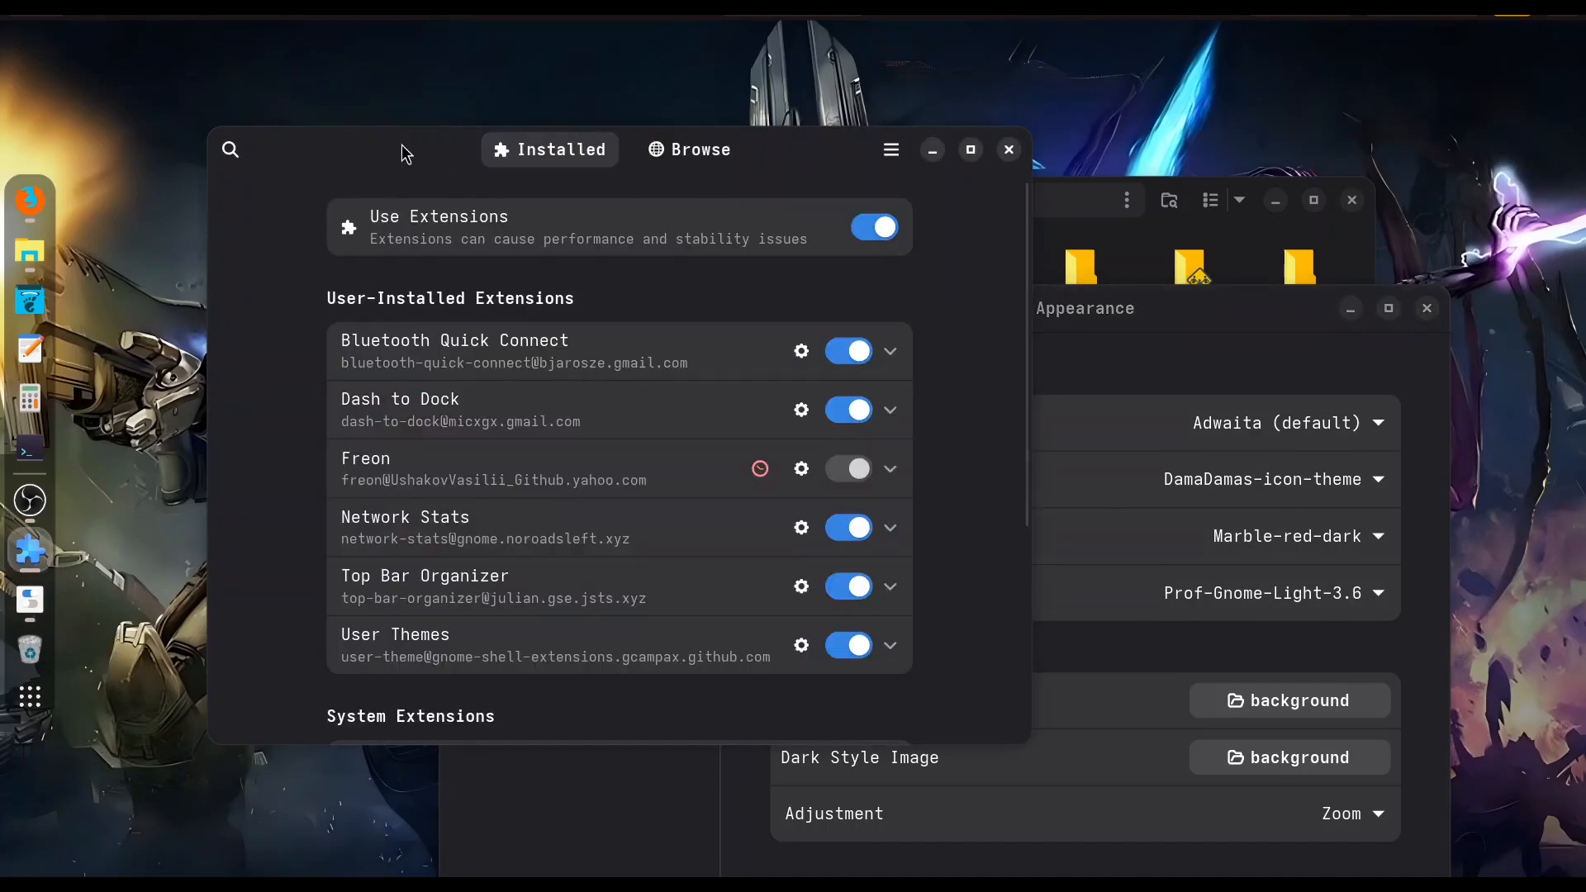
drag(401, 146, 340, 121)
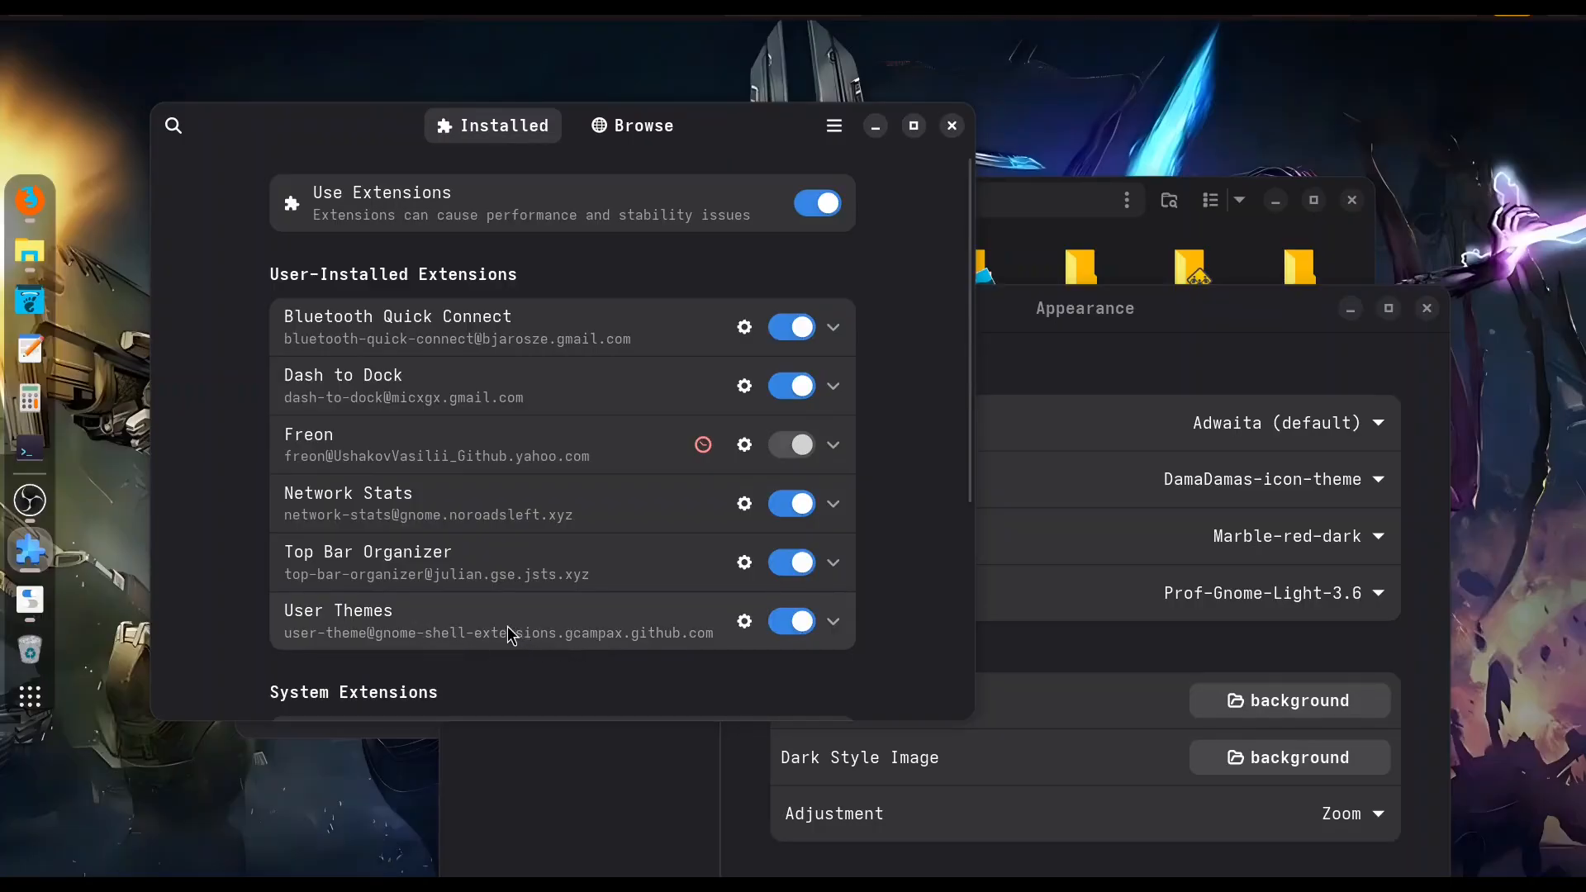
Step: Search the online extensions for "use themes" and return to the list of installed extensions
click(635, 130)
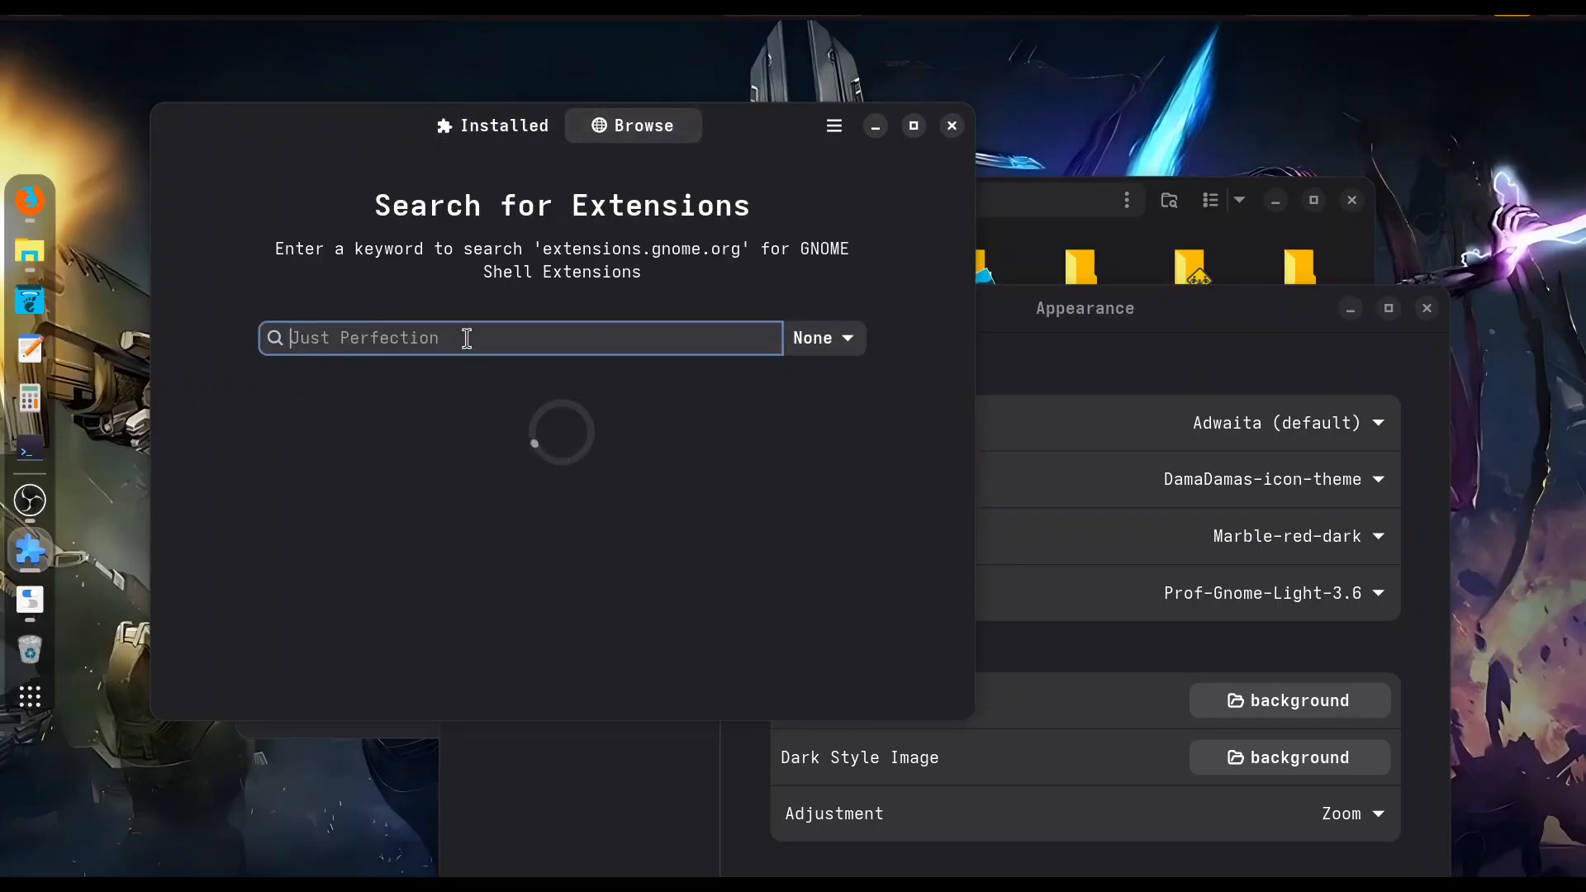
text(use themes)
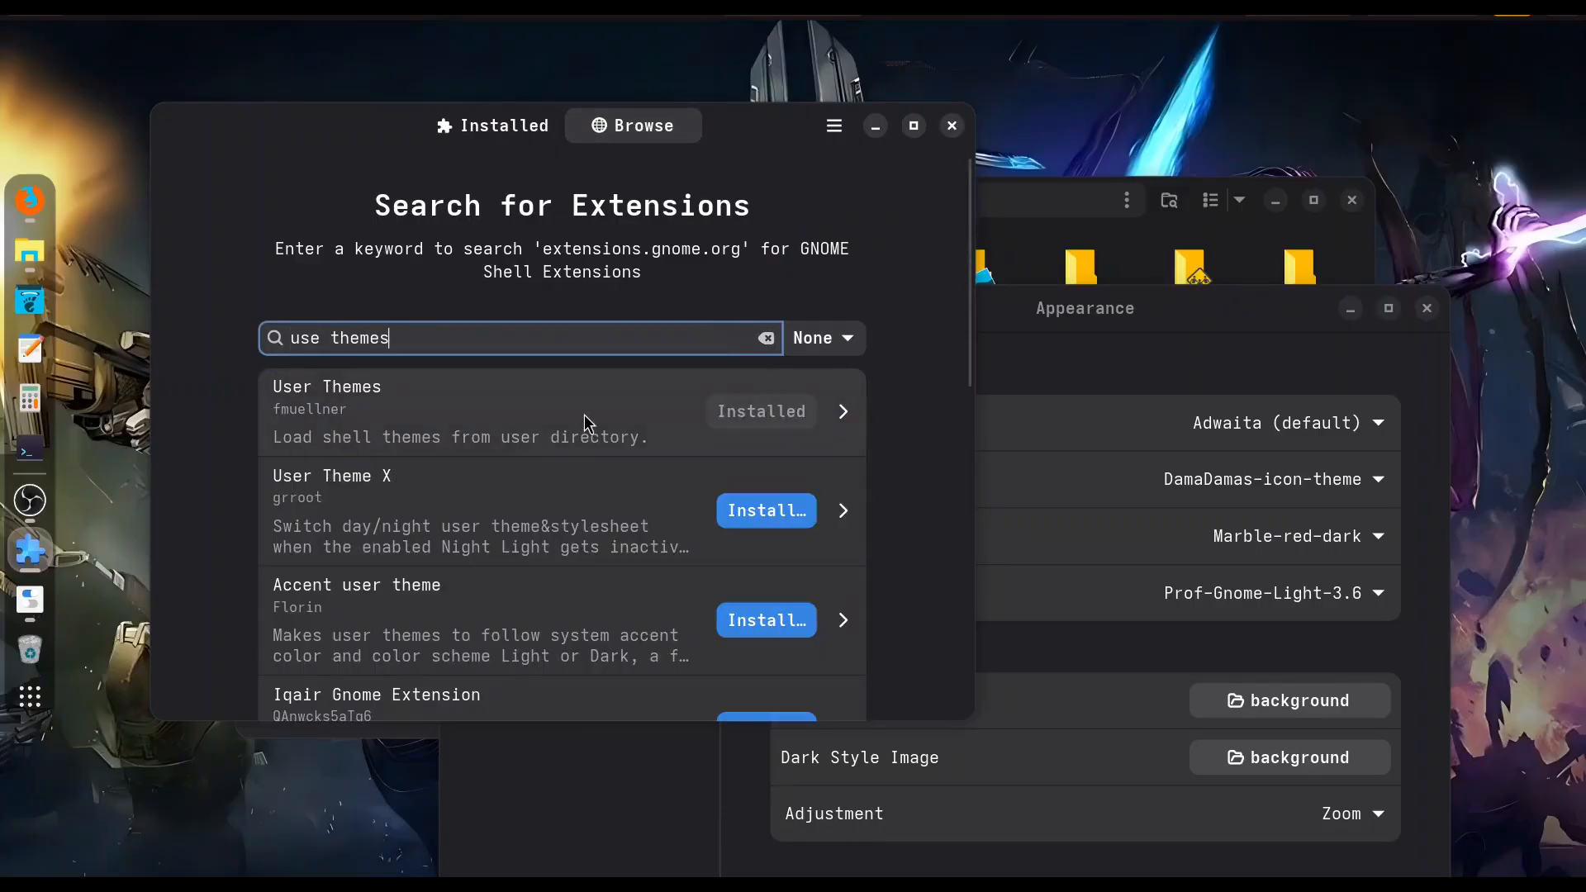
click(510, 131)
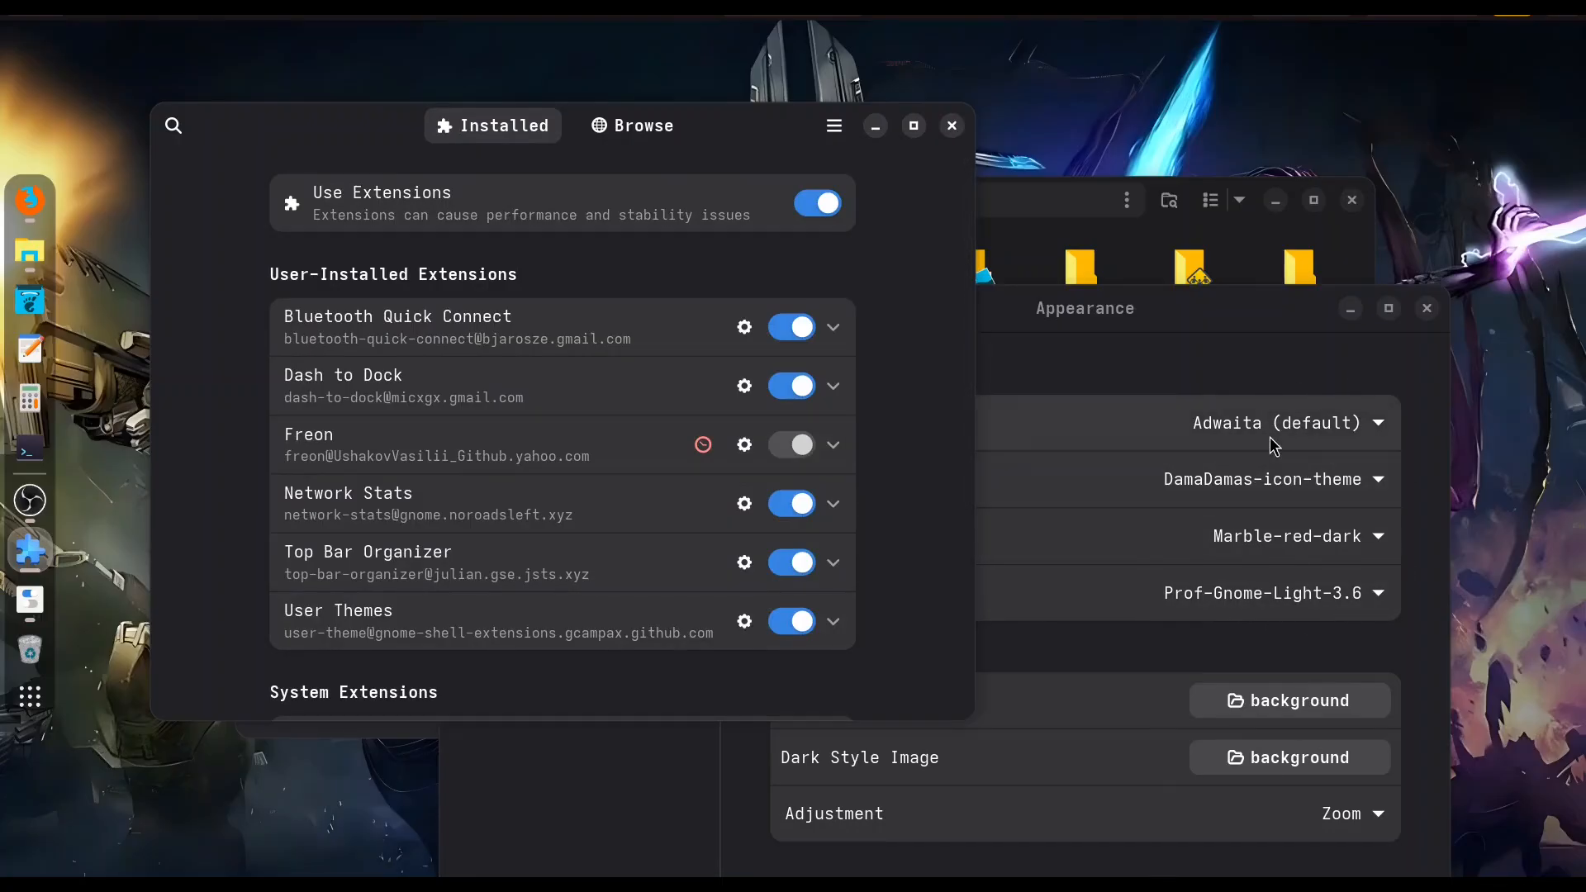
Step: Show the hidden files of the Home folder in Files and locate the .icons and .themes folders
click(1355, 264)
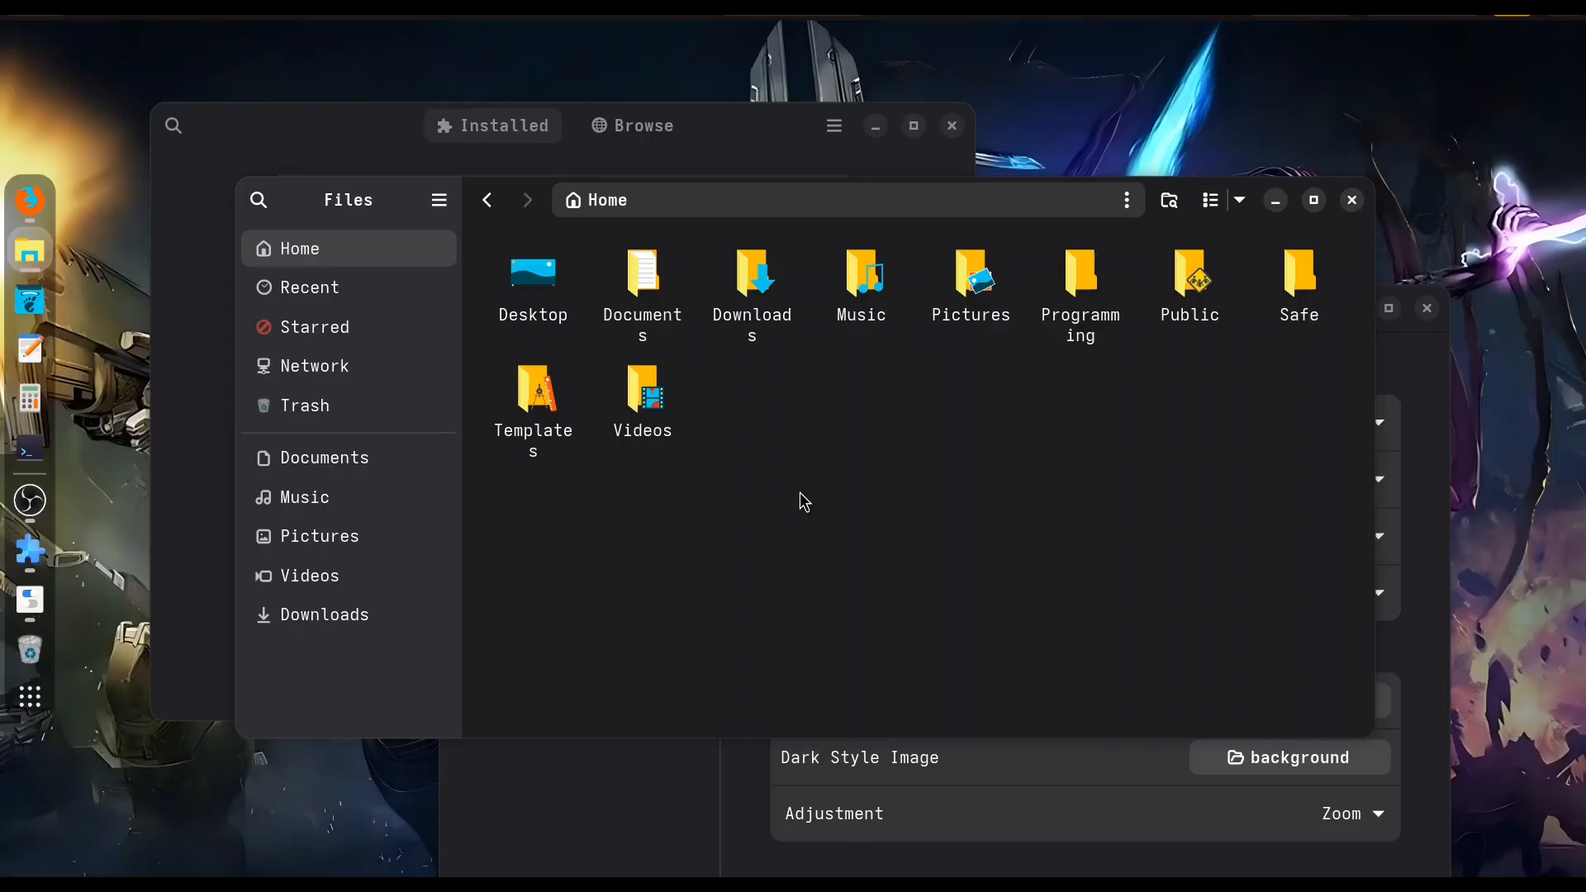
key(ctrl+h)
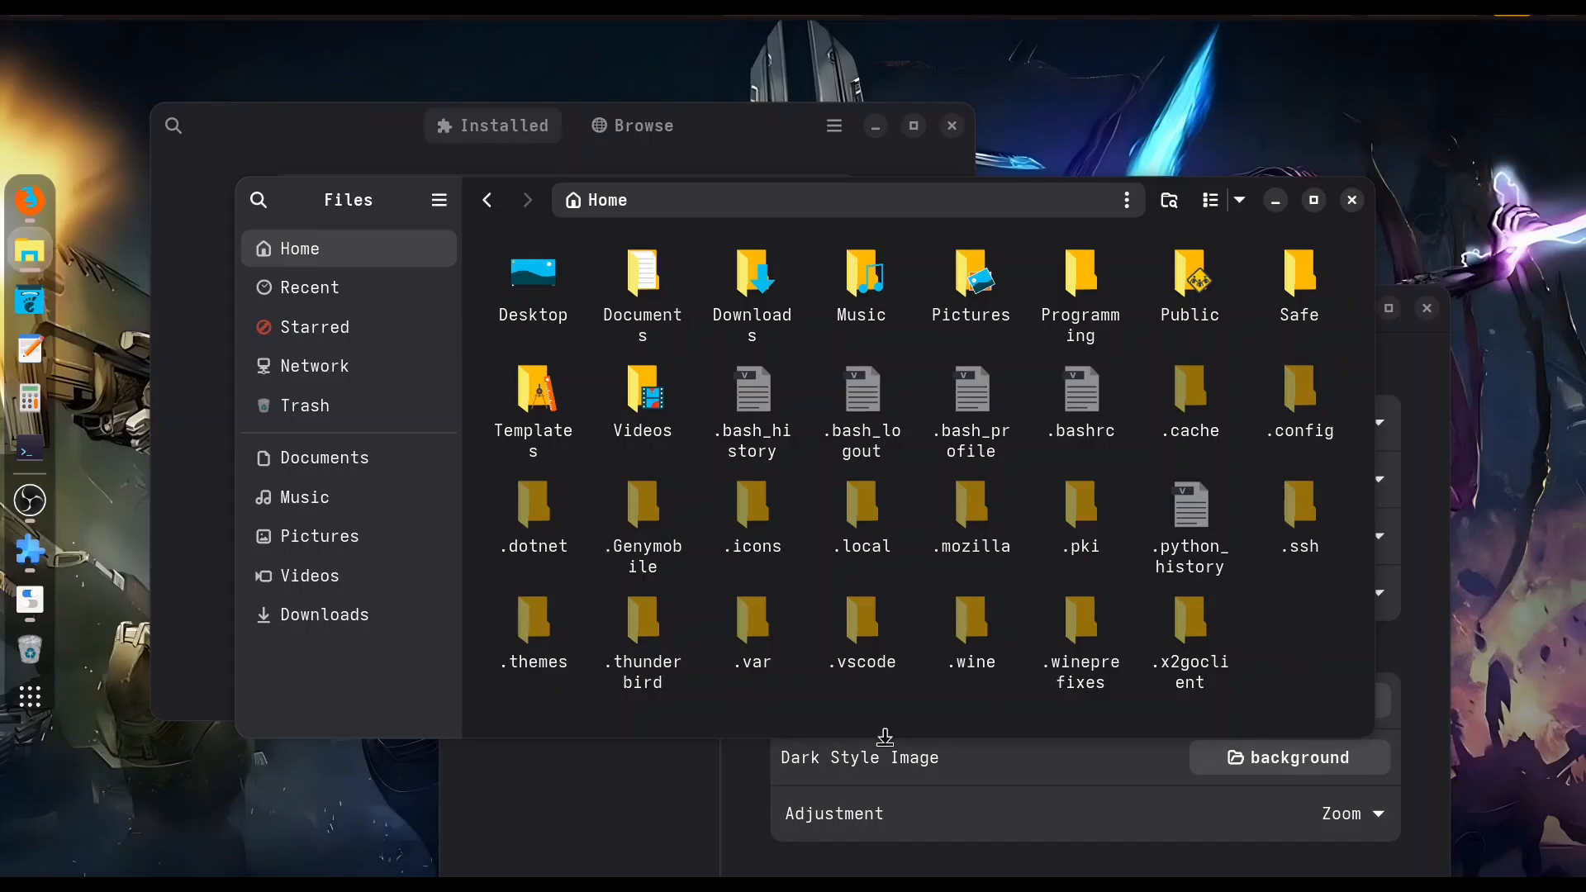
click(748, 533)
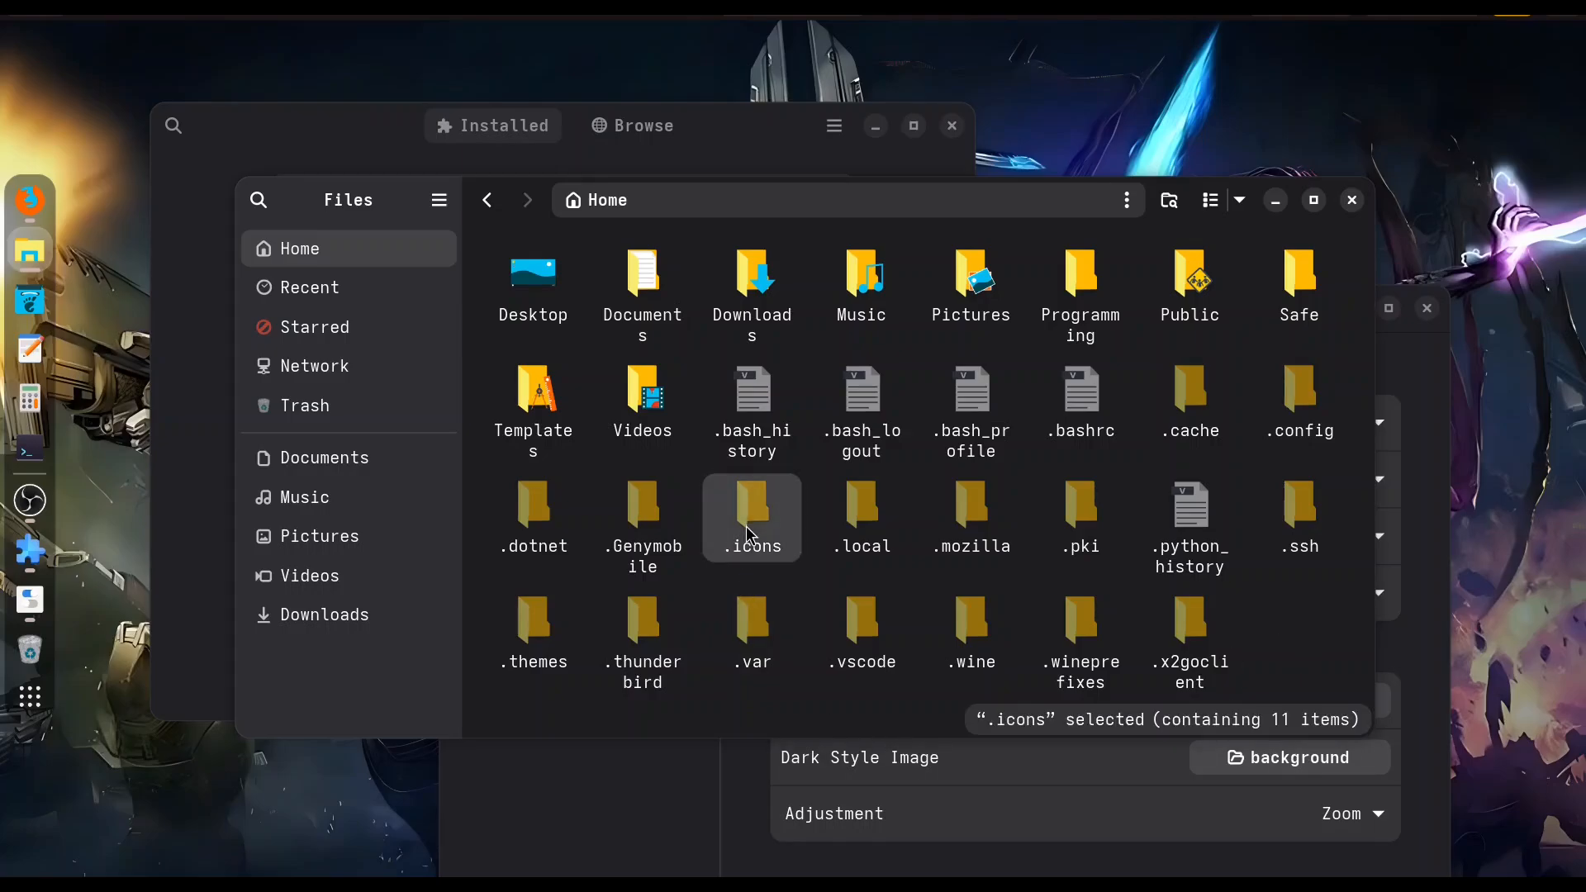
click(568, 643)
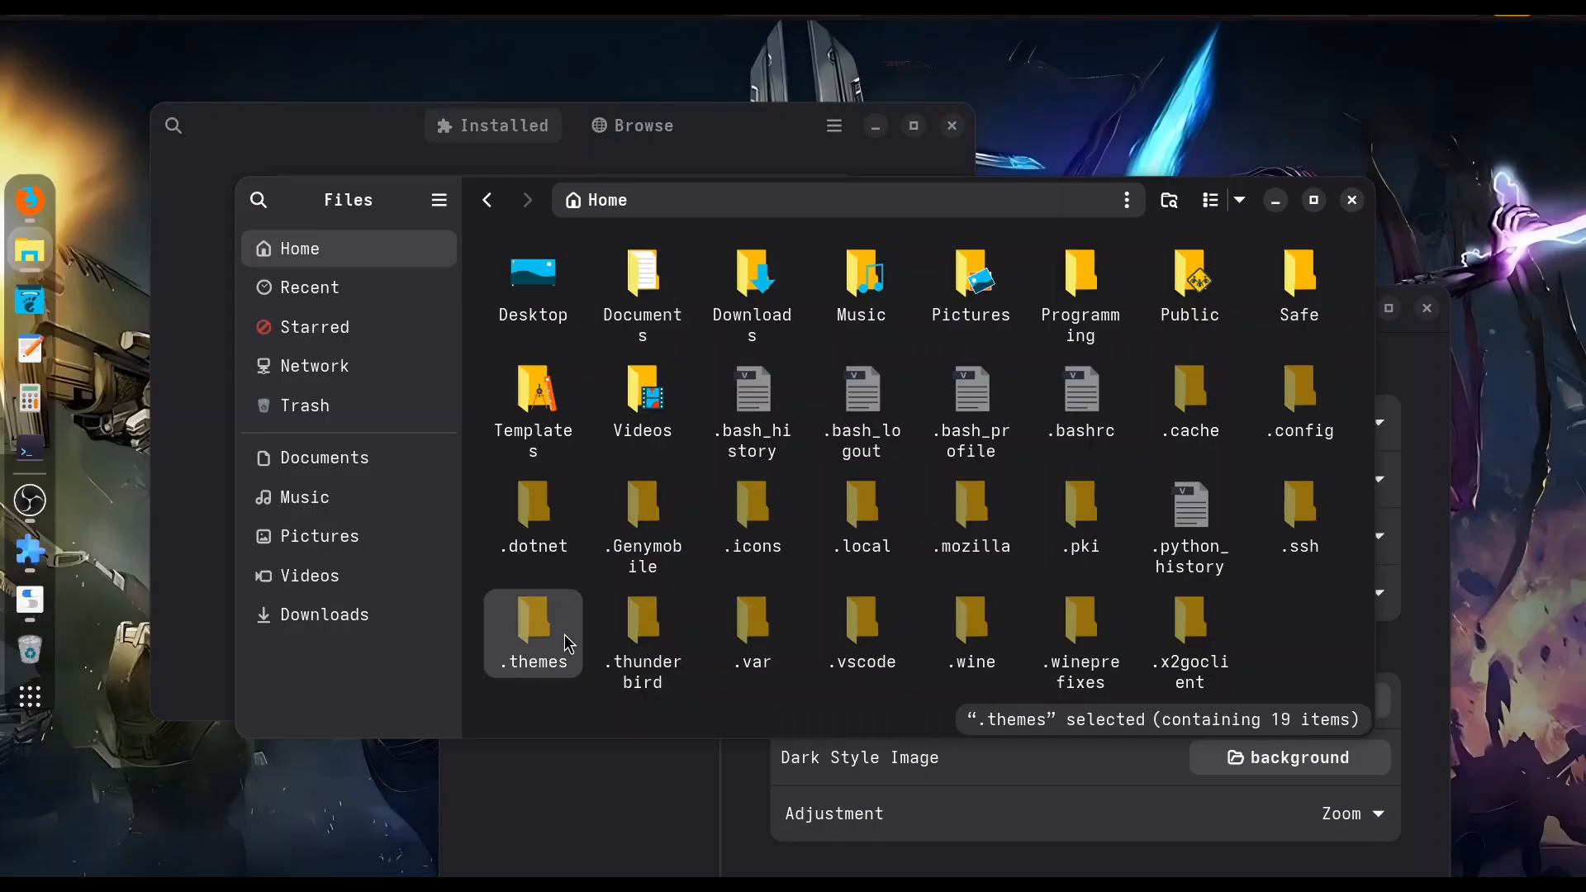
click(763, 529)
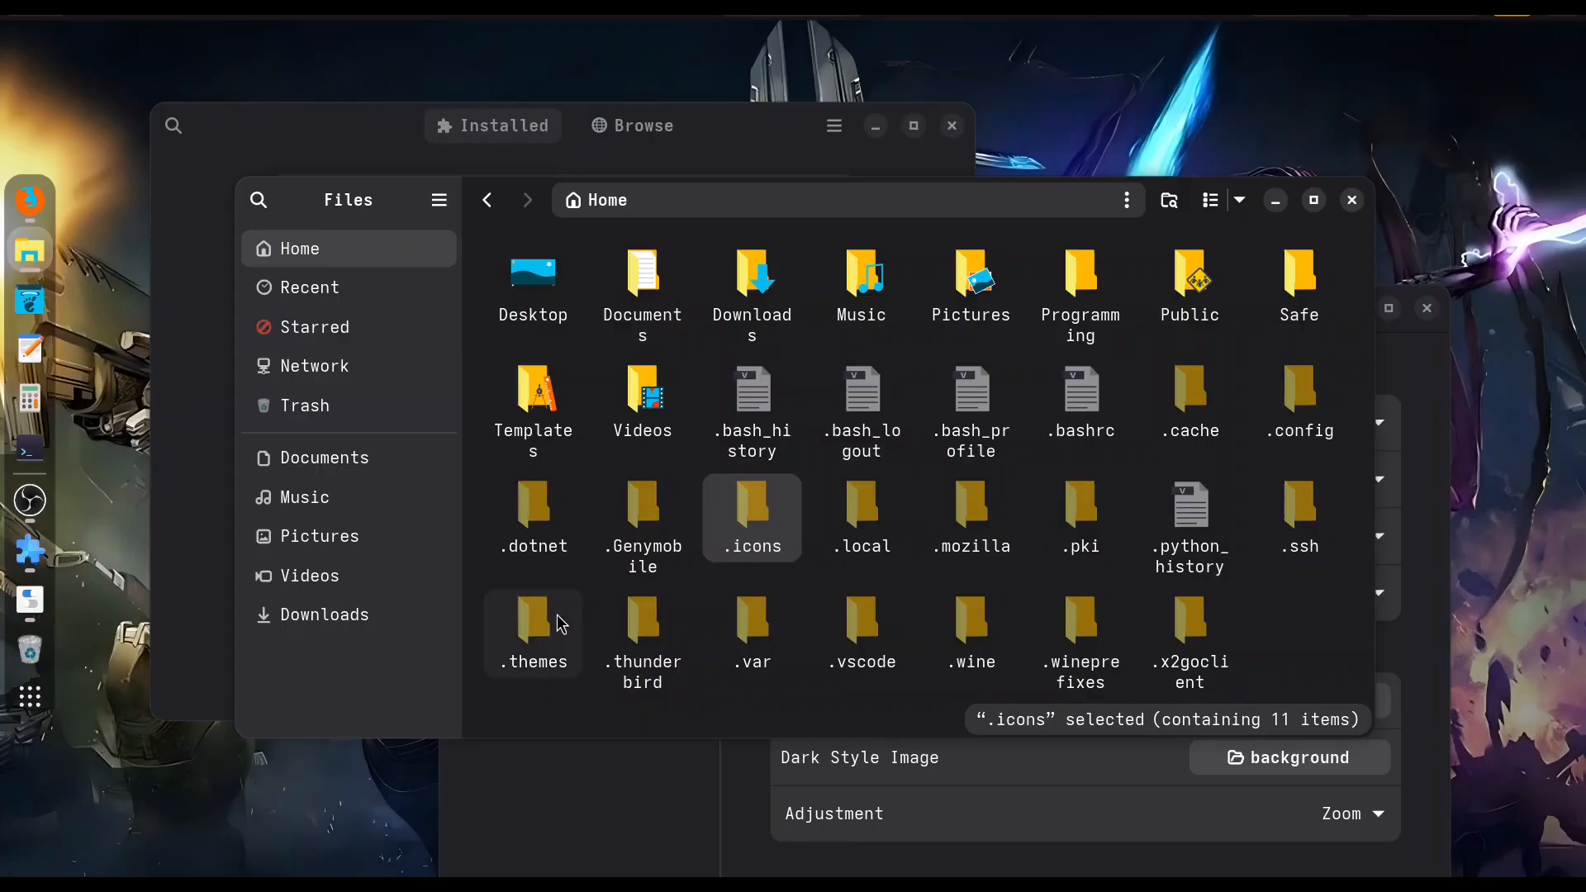
Step: Examine the contents of the .icons folder and of the .themes folder in Home
double_click(734, 529)
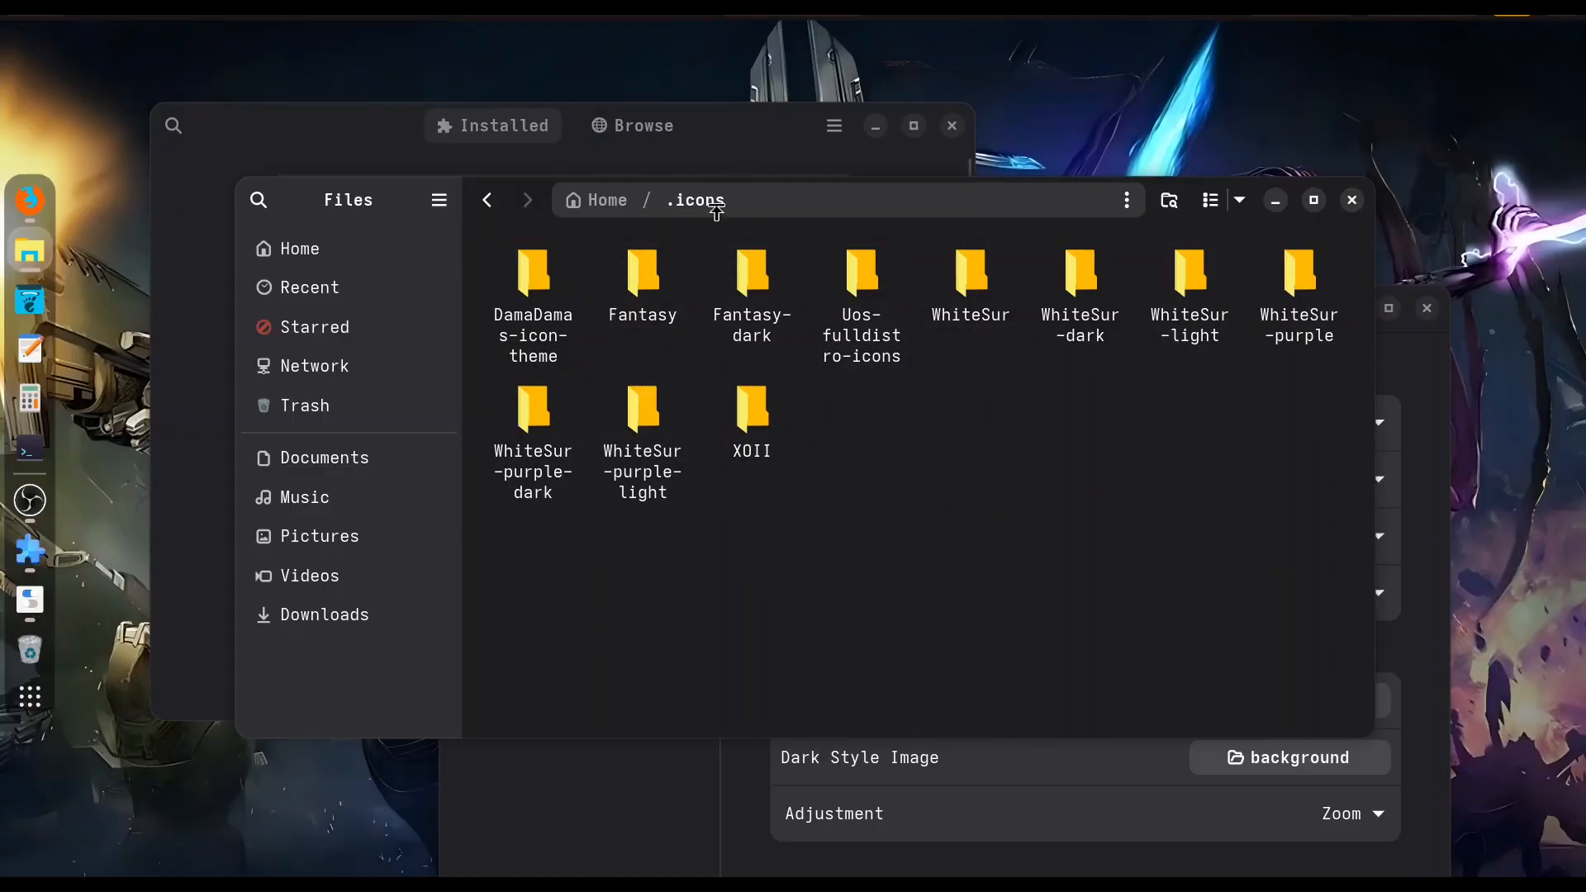
click(598, 201)
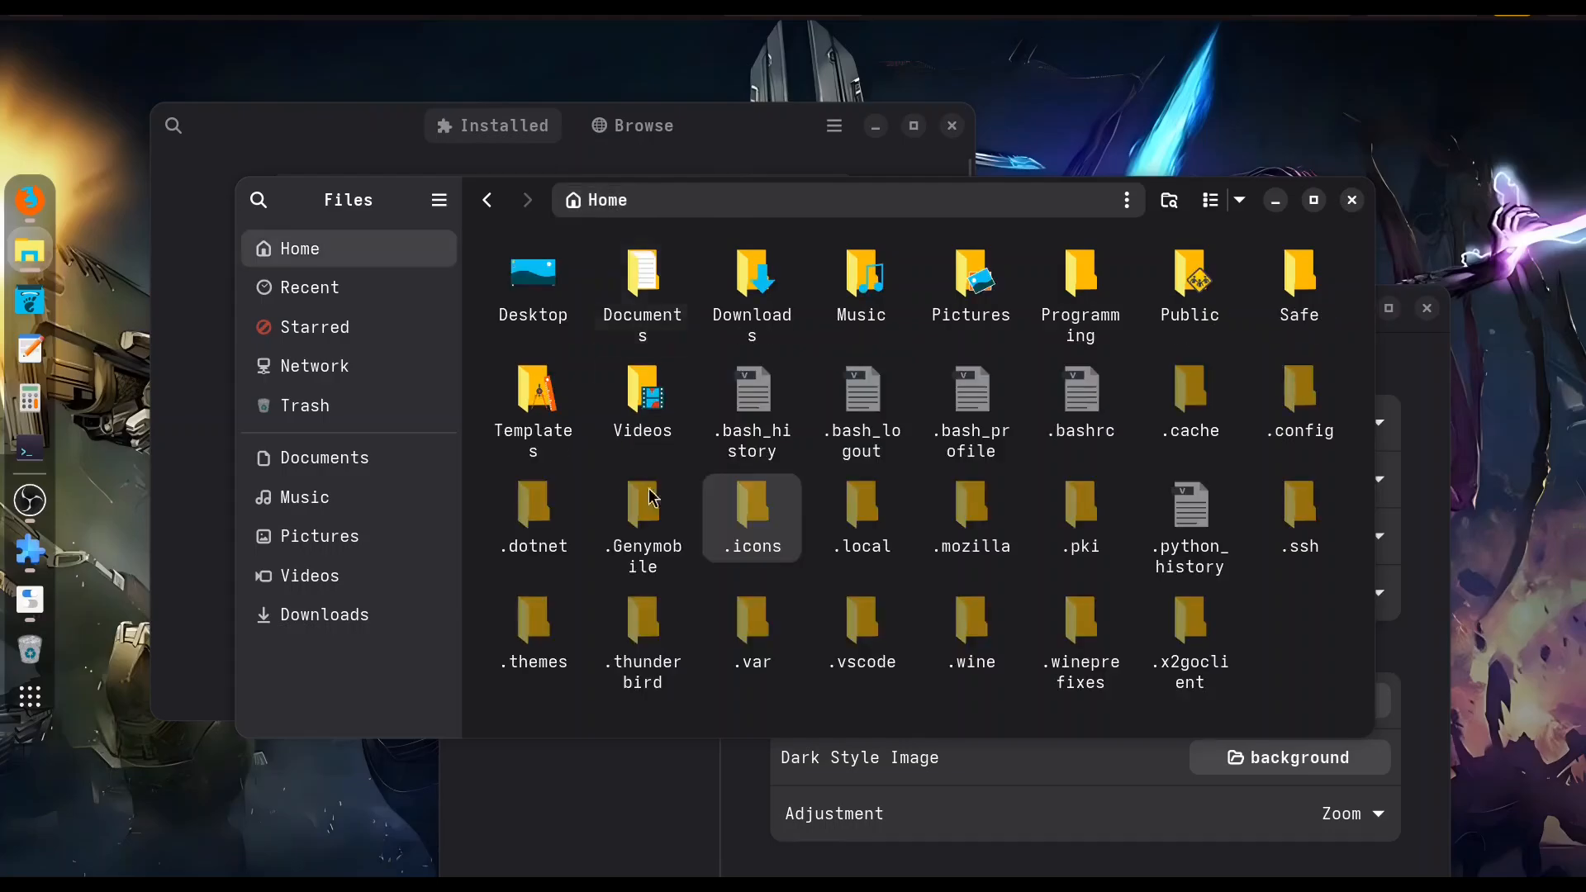
double_click(577, 656)
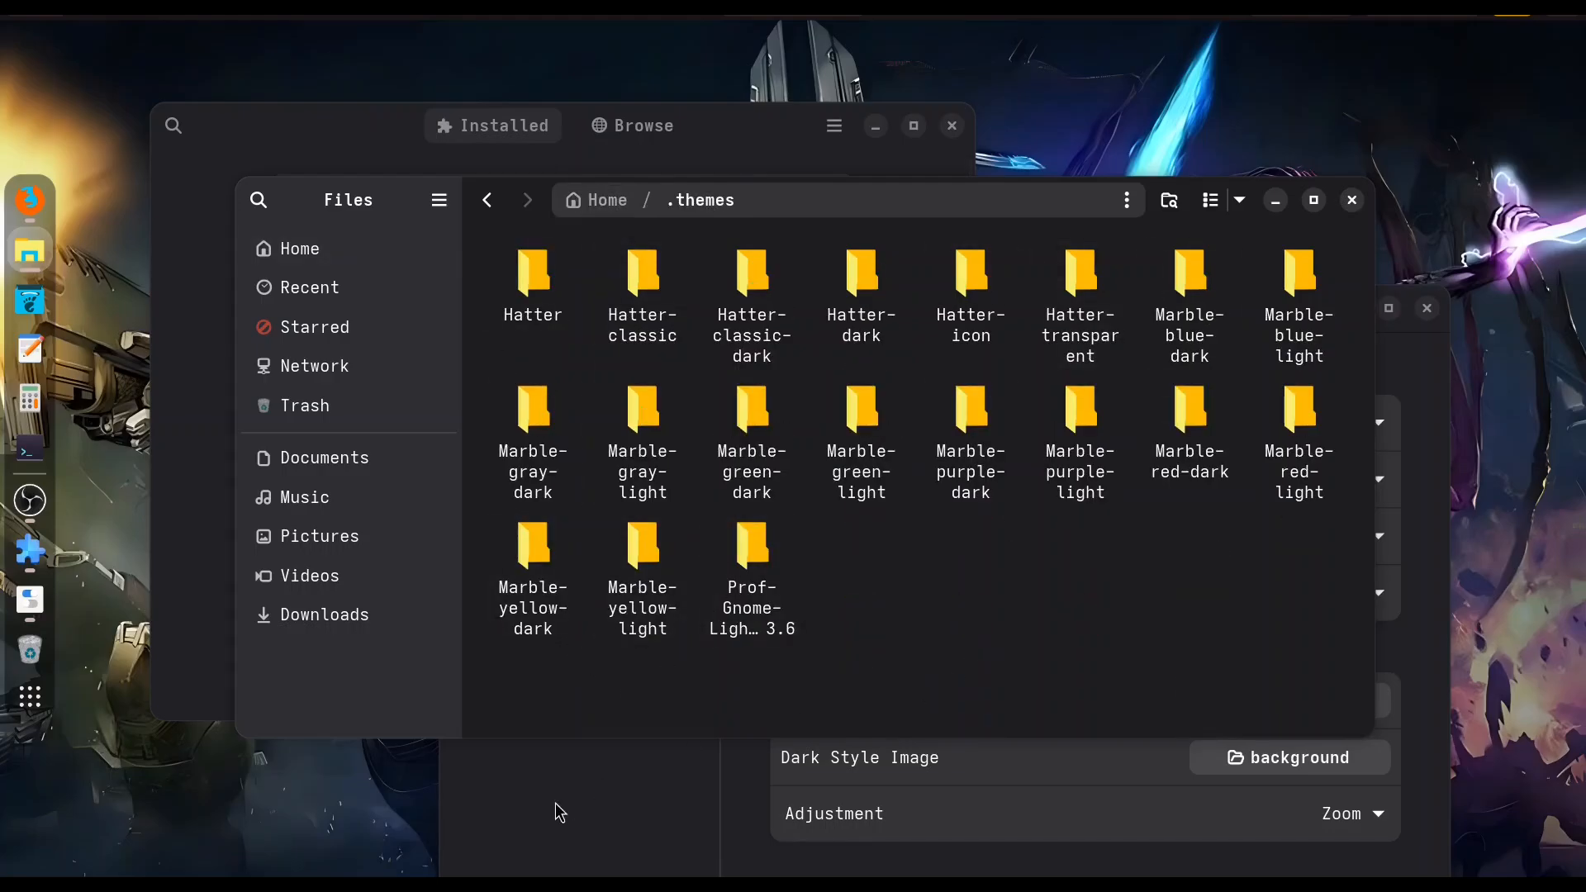
Step: Move the Tweaks window below the theme folders and set the cursor style to Uos-fulldistro-icons, comparing it with Adwaita (default)
click(608, 813)
drag(919, 303, 910, 480)
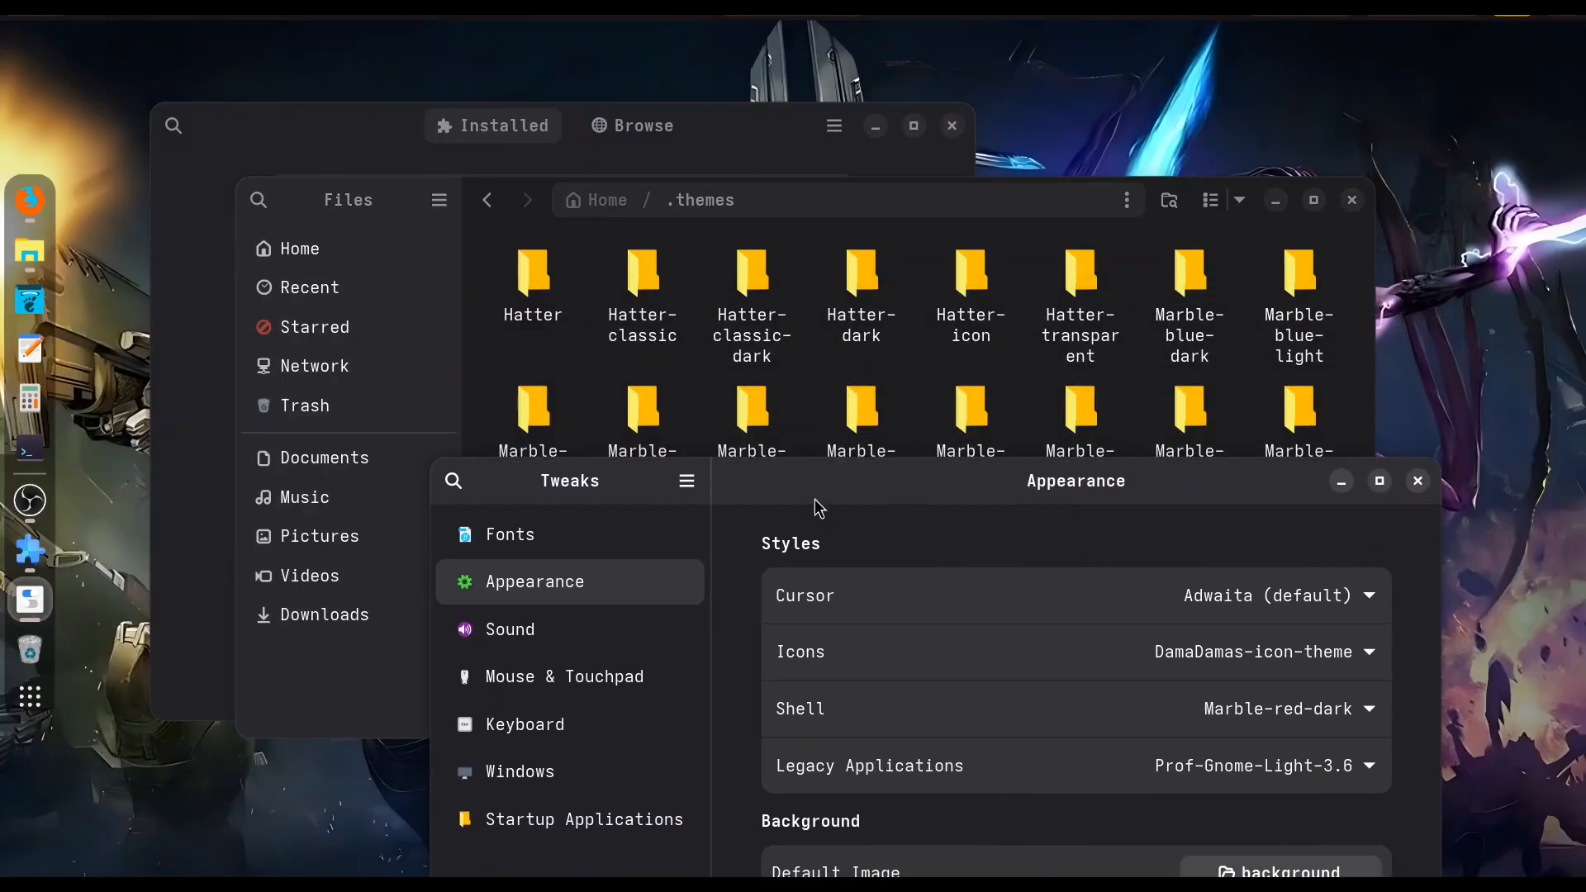
drag(798, 491, 814, 466)
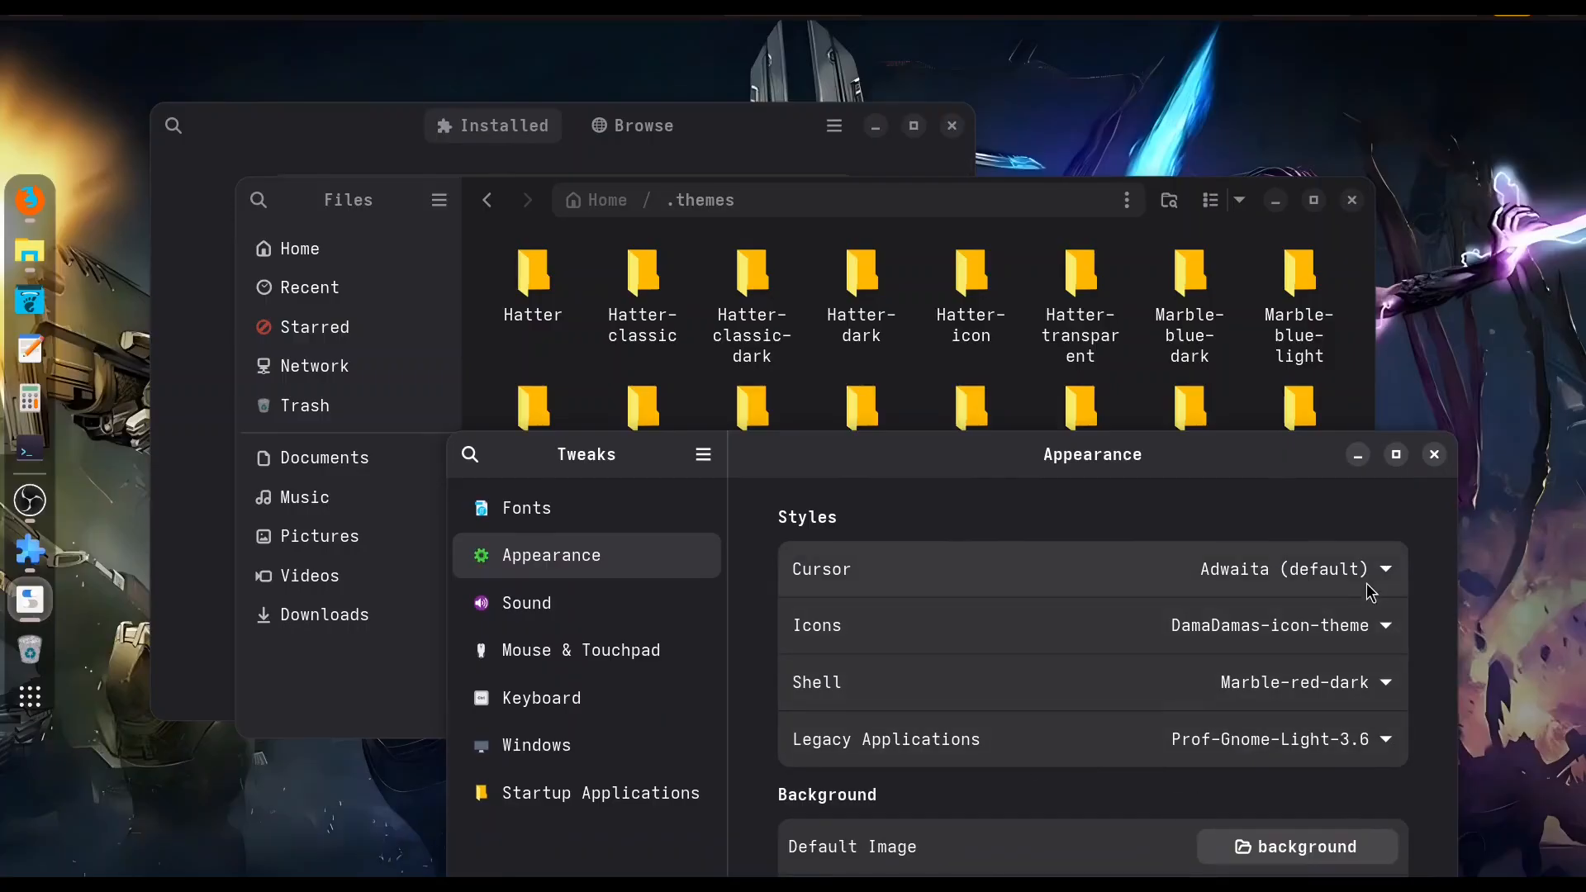
click(1341, 576)
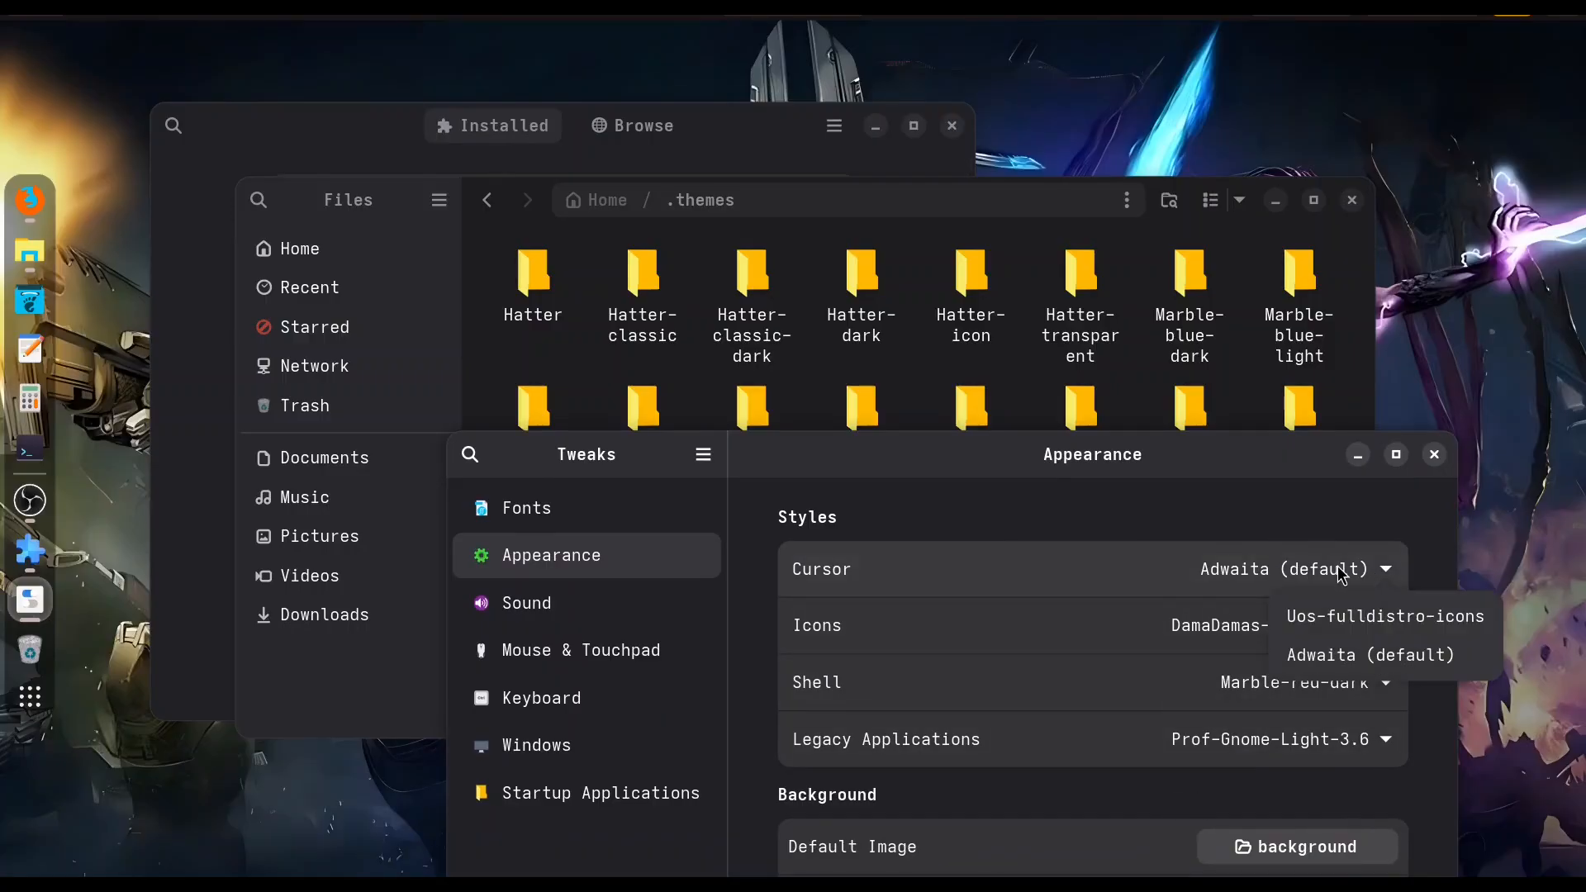
click(1377, 626)
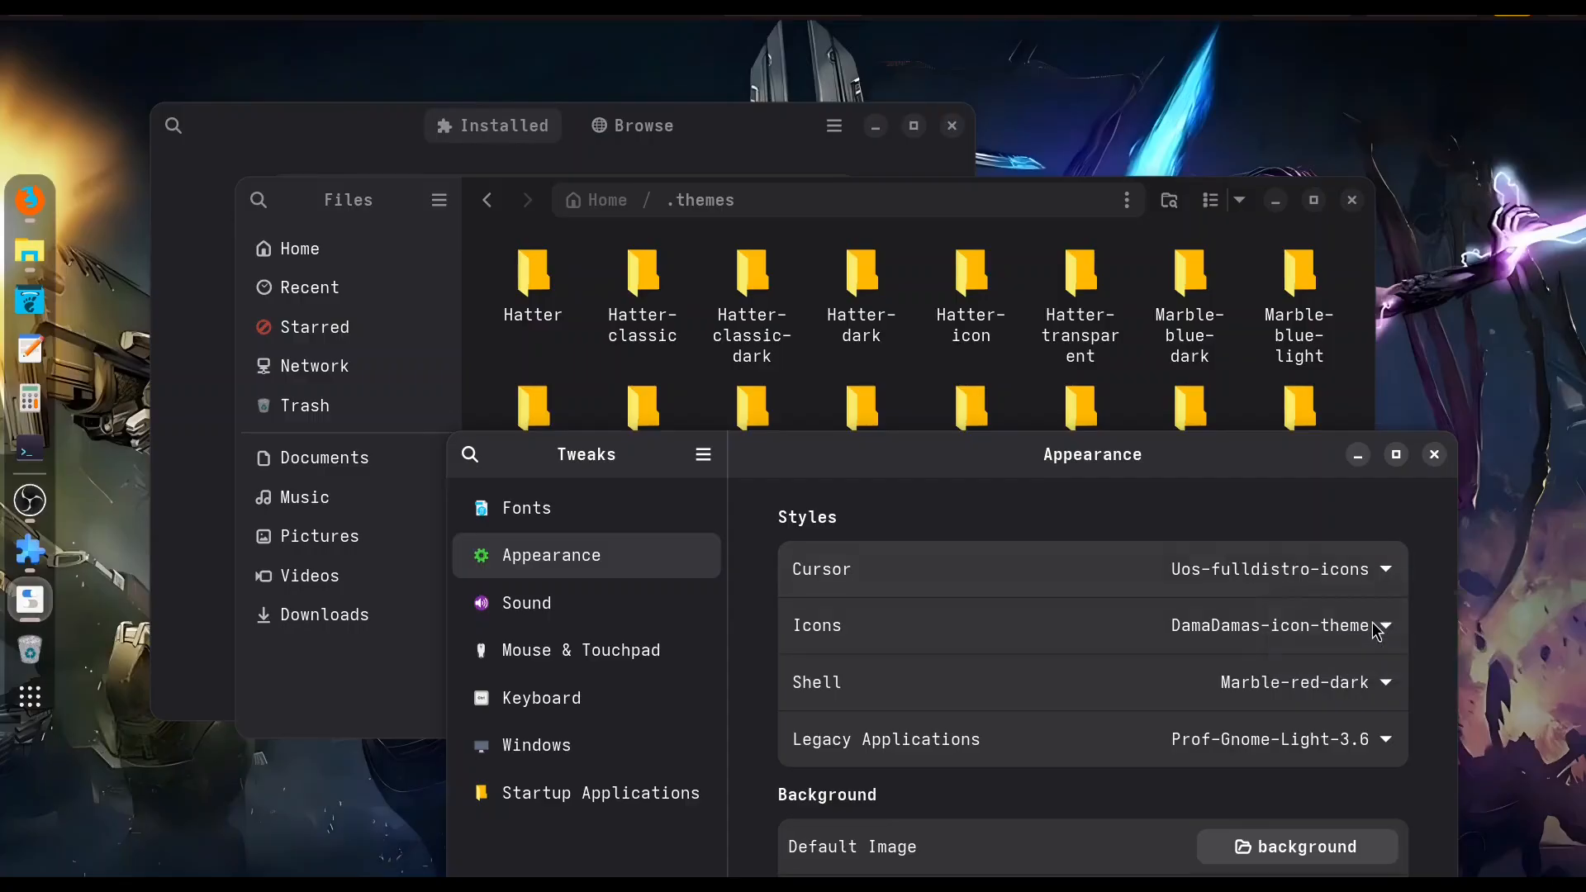
click(1363, 578)
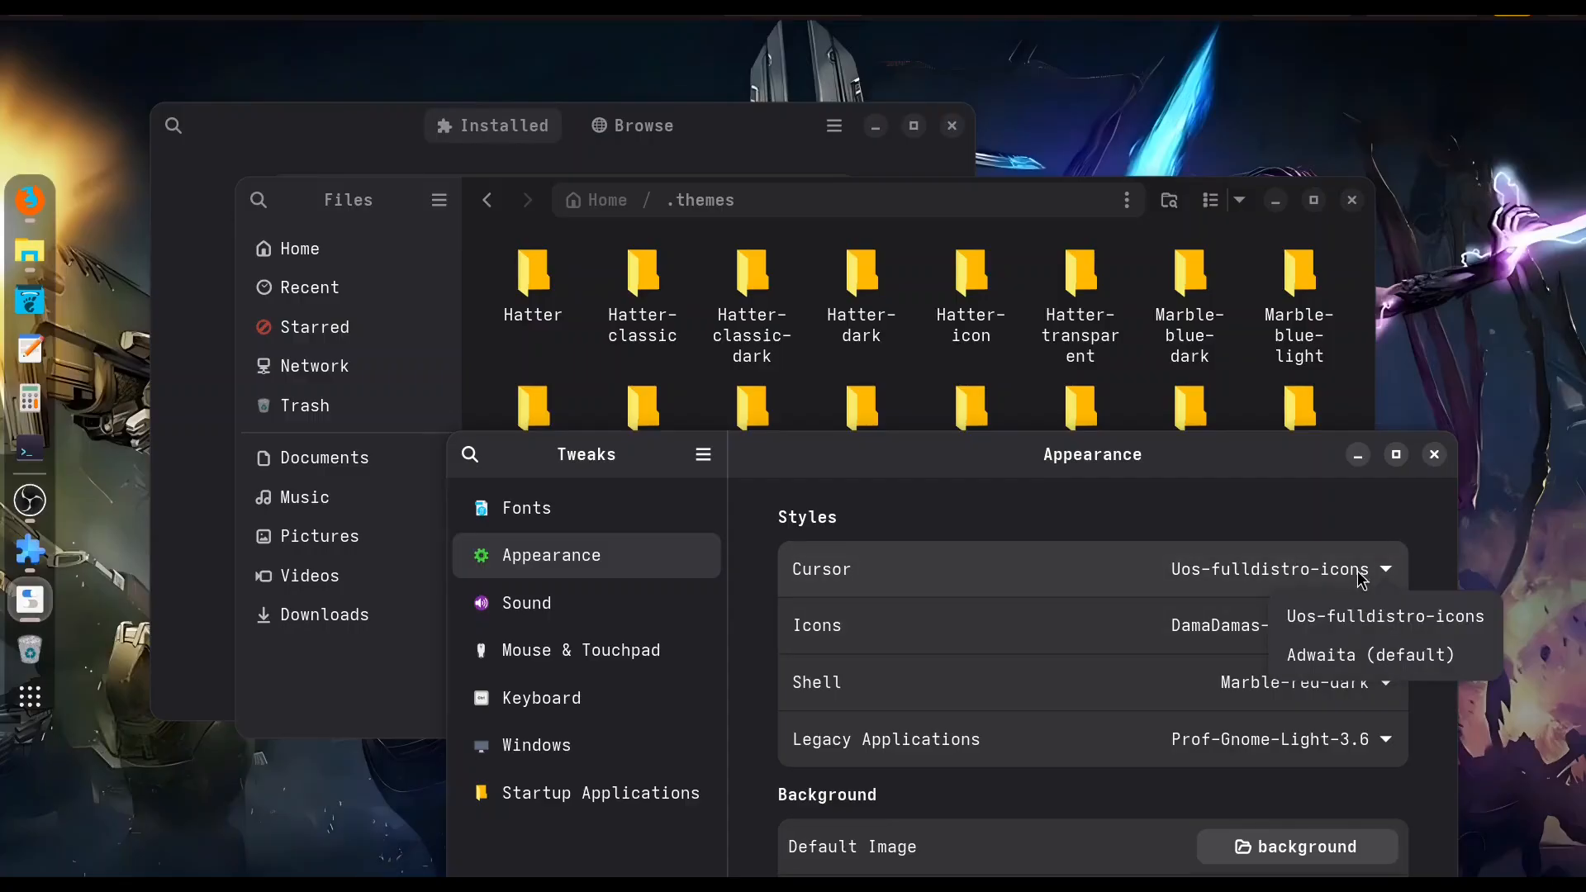
click(1357, 656)
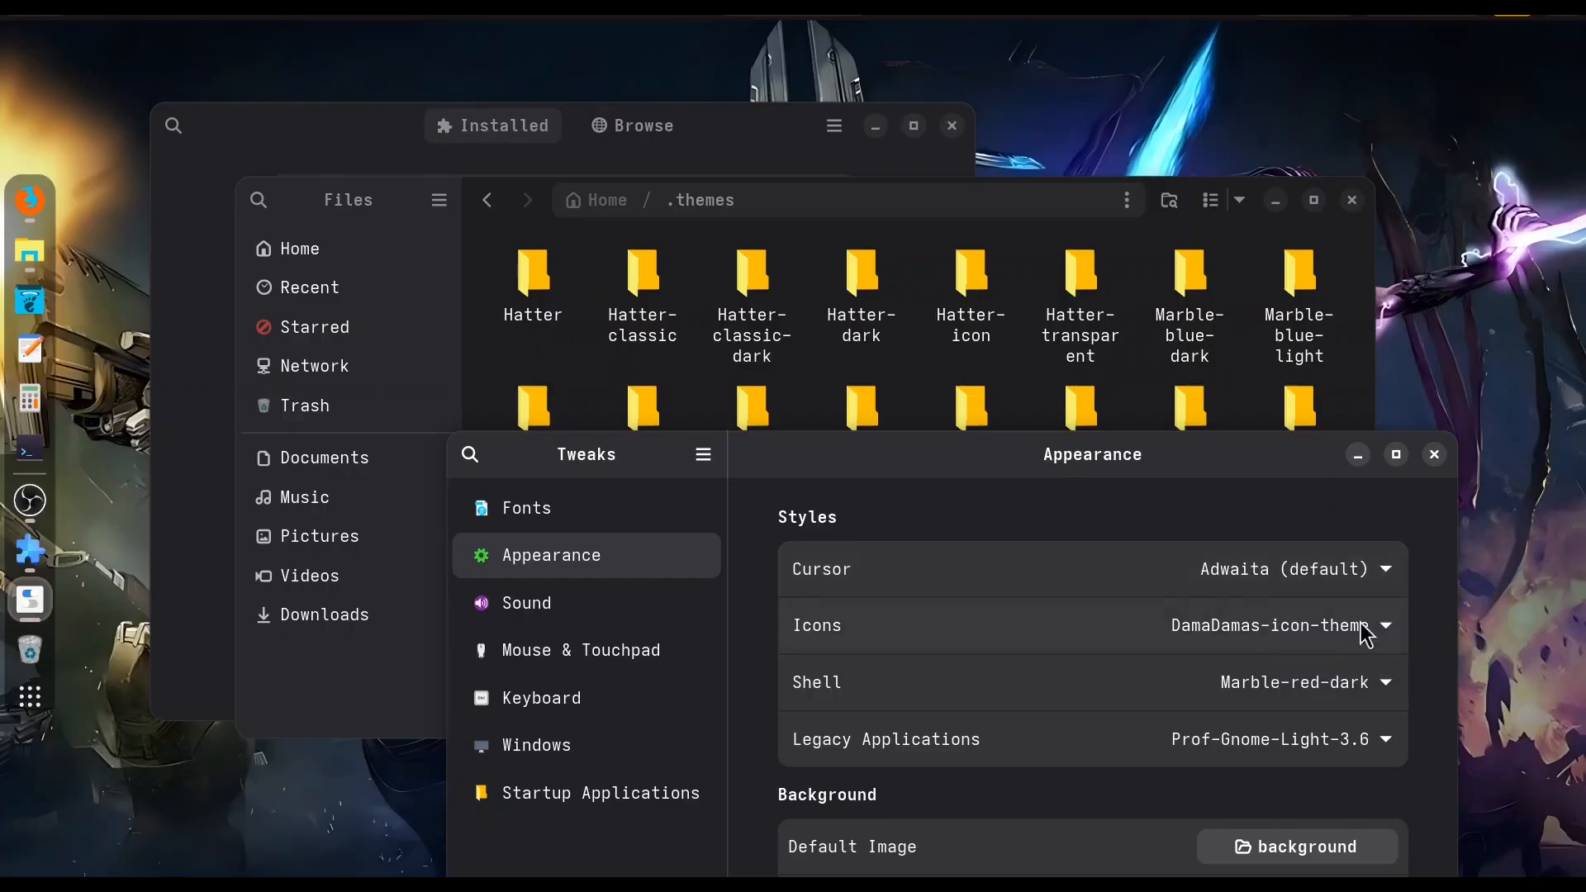
click(1355, 584)
click(1347, 618)
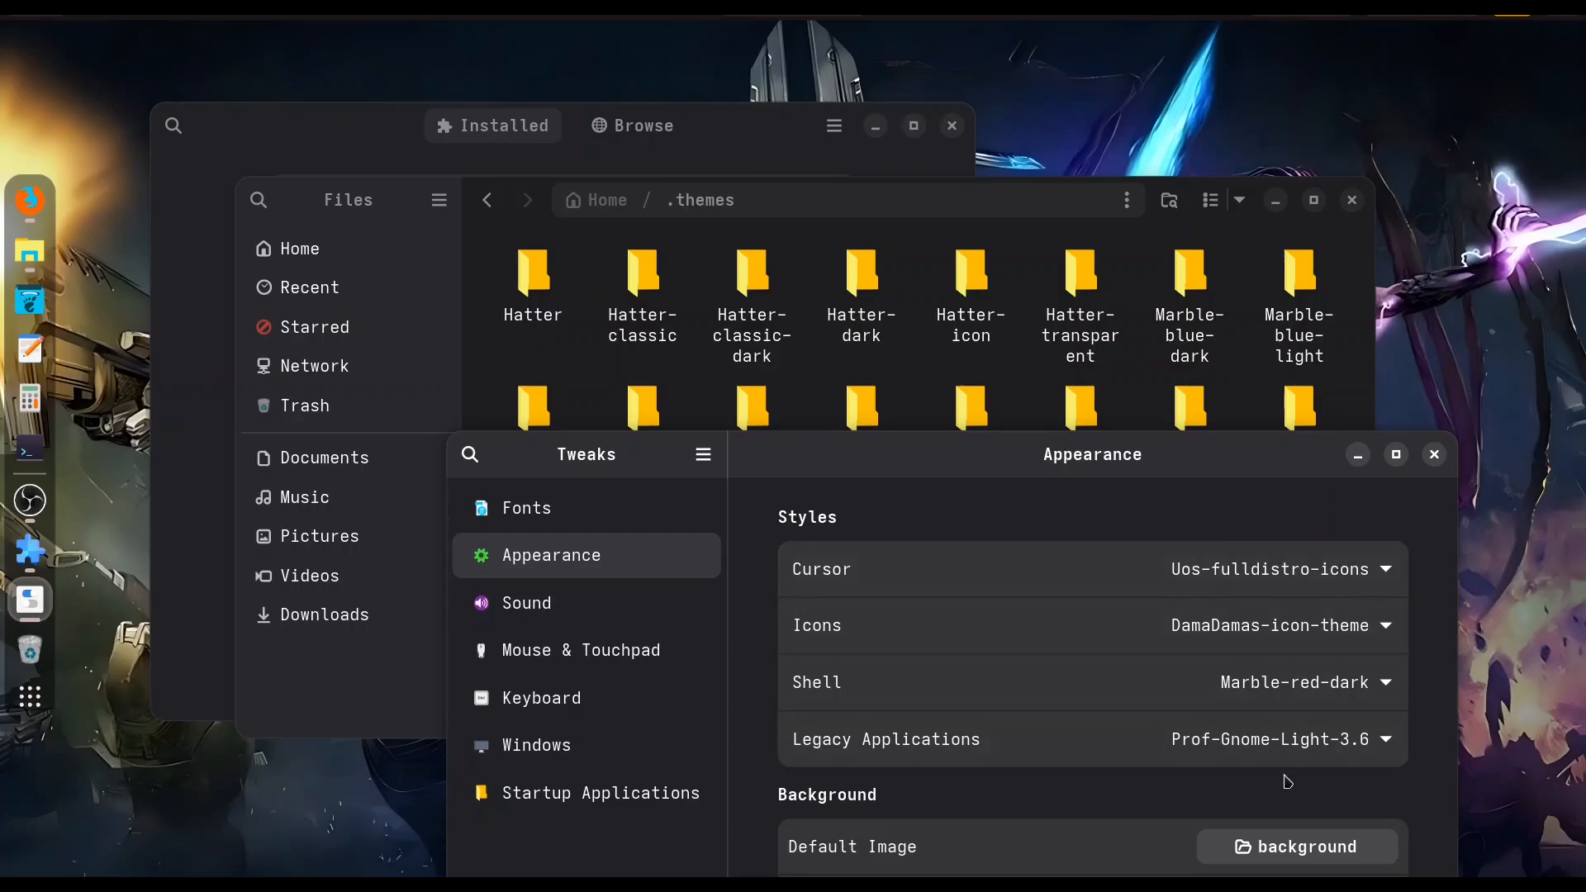
Step: Try the Fantasy icon theme and check how it looks on the Home folder in Files
click(1317, 632)
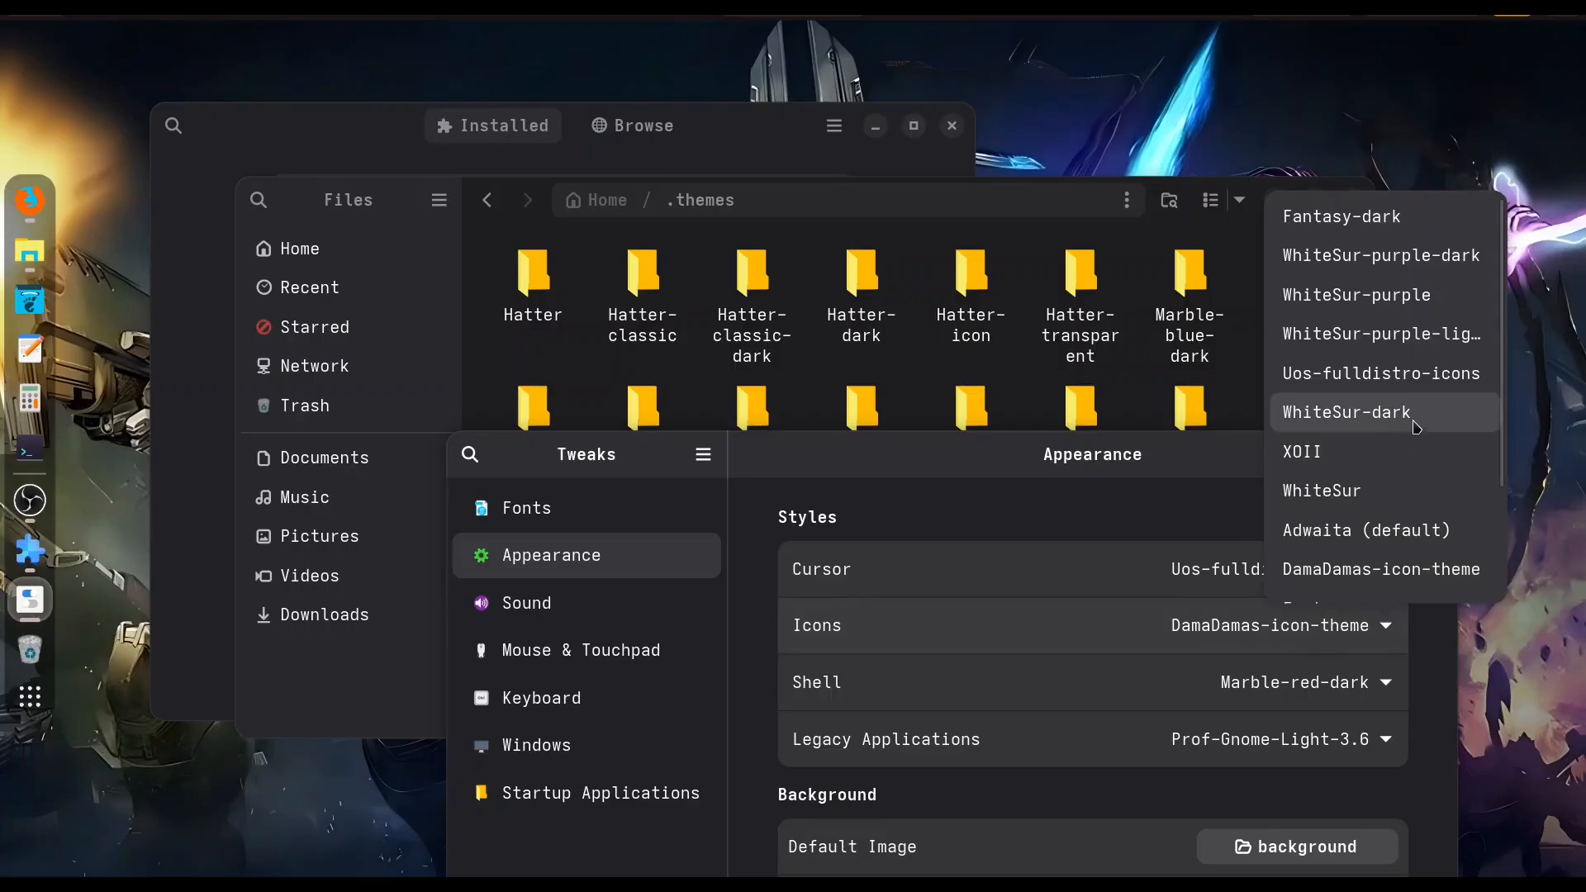
scroll(1416, 426, down, 4)
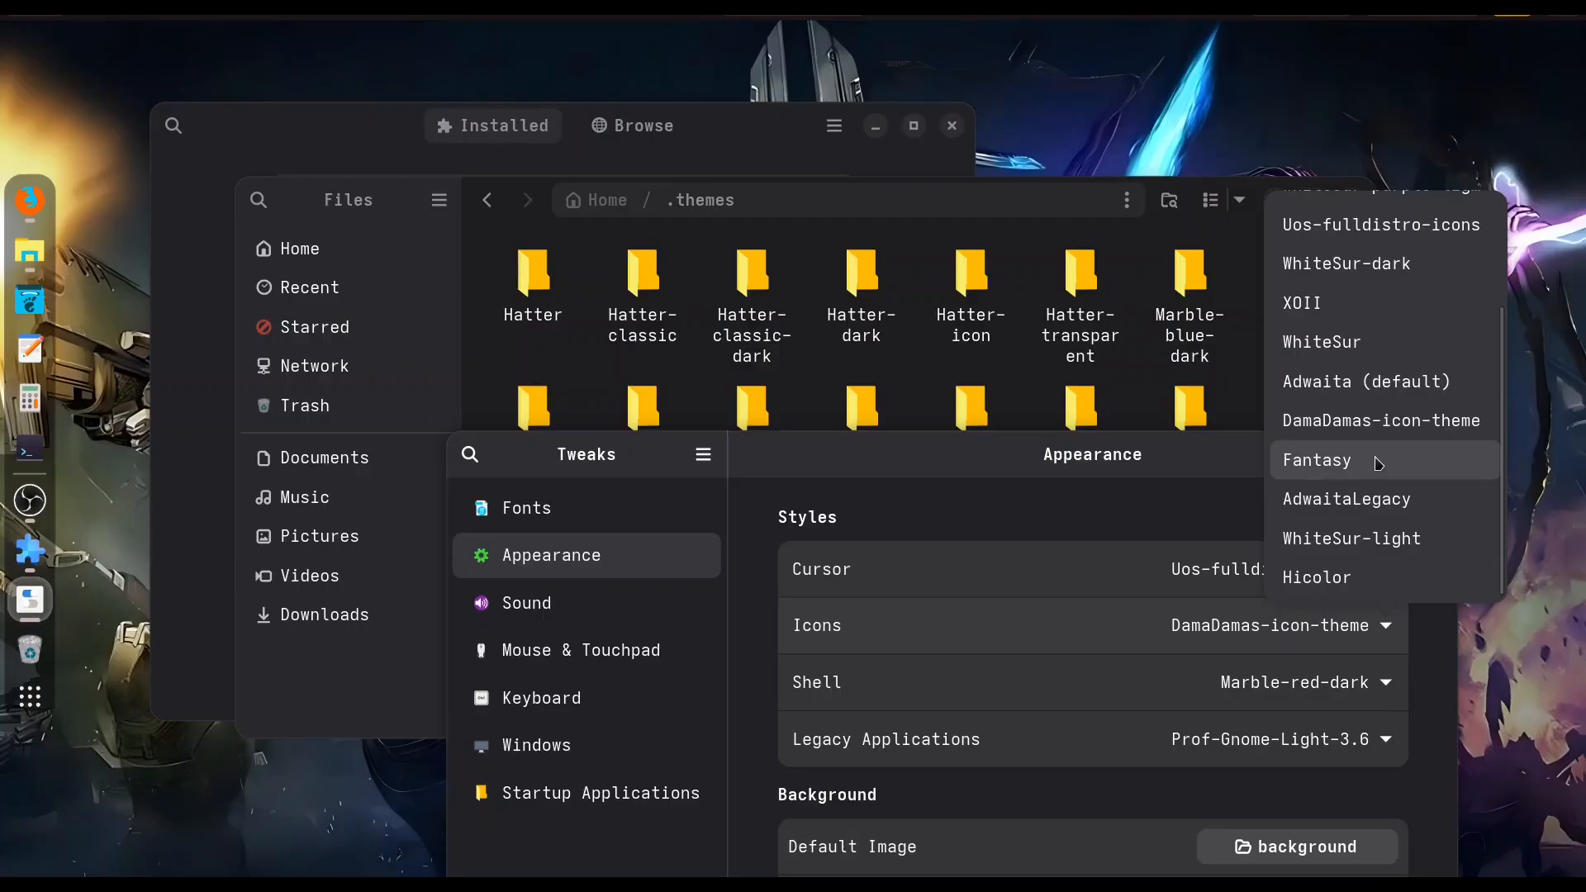
click(1378, 462)
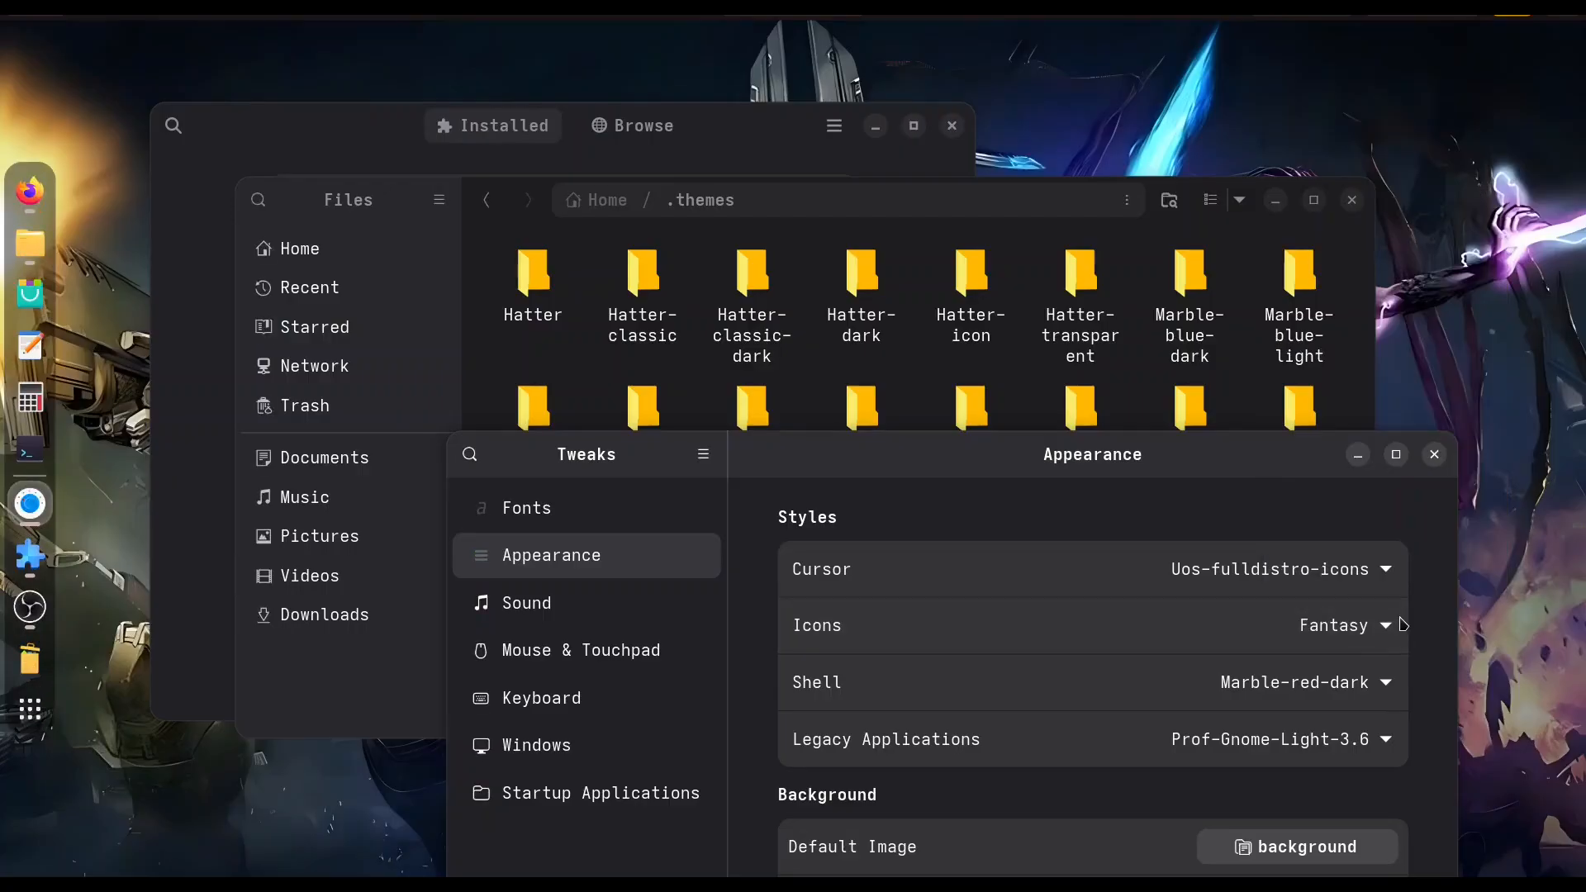
drag(964, 471, 987, 660)
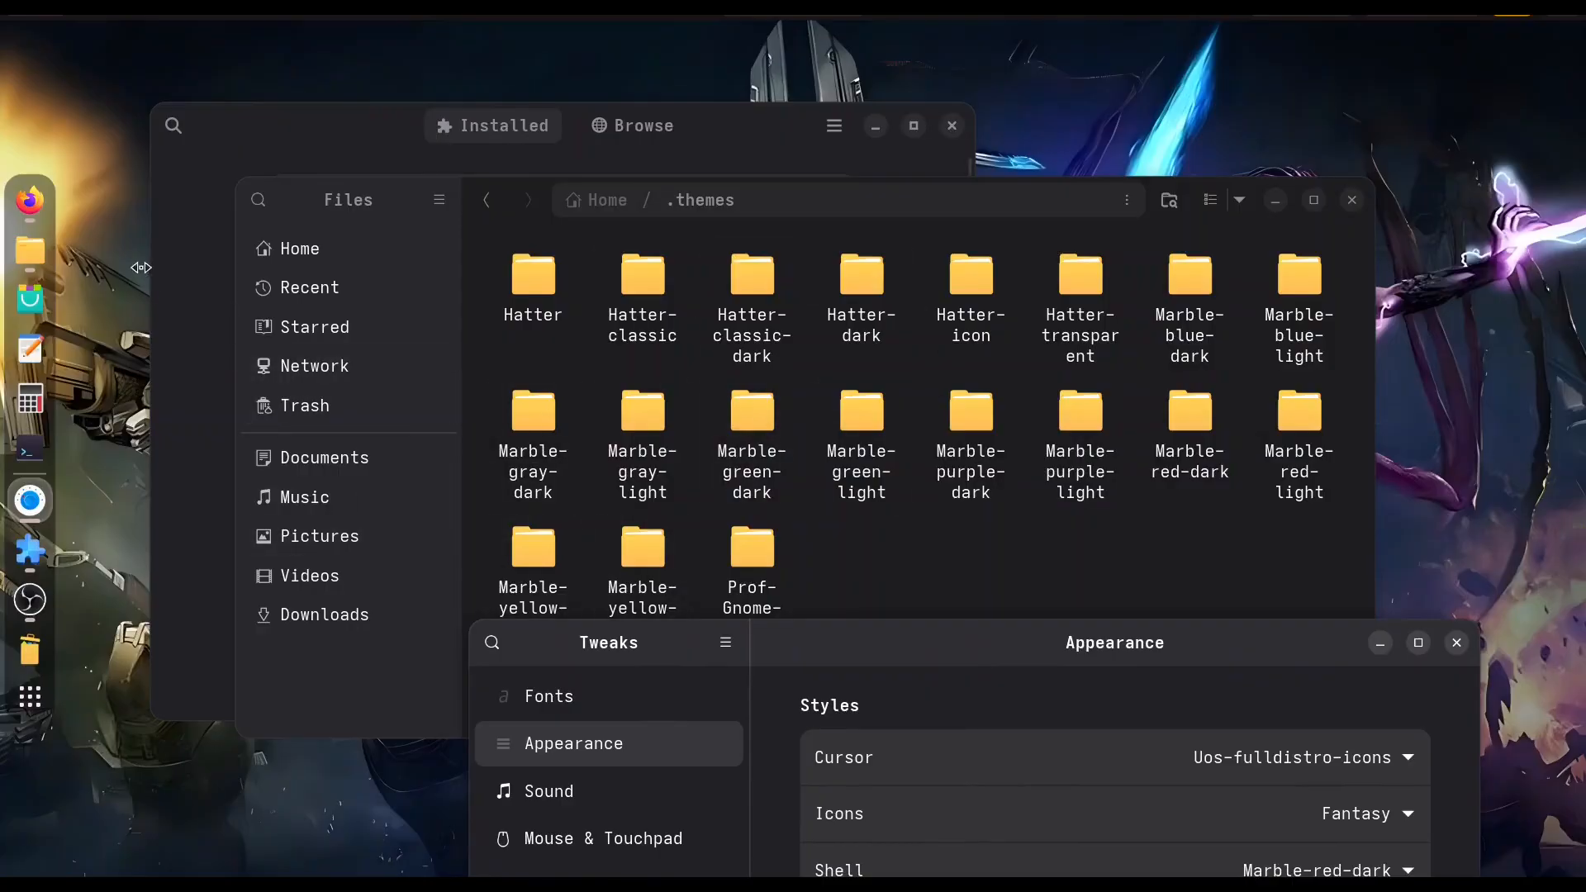
click(598, 213)
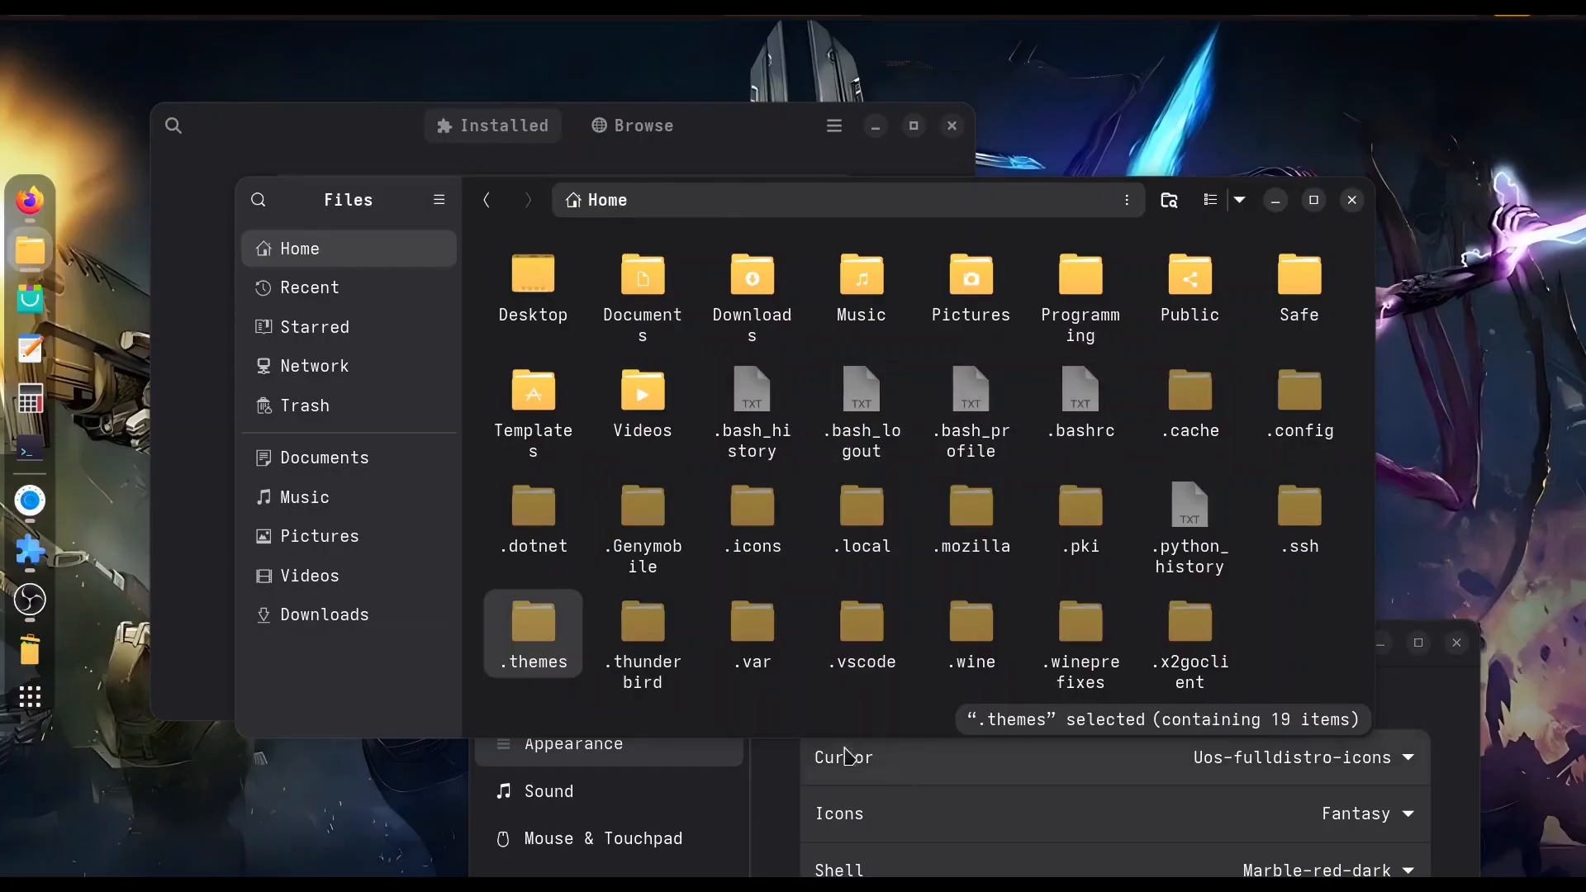
Step: Try the Fantasy-dark icon theme and move the Tweaks window aside to compare the folder icons
click(789, 775)
drag(793, 643, 776, 275)
click(1370, 440)
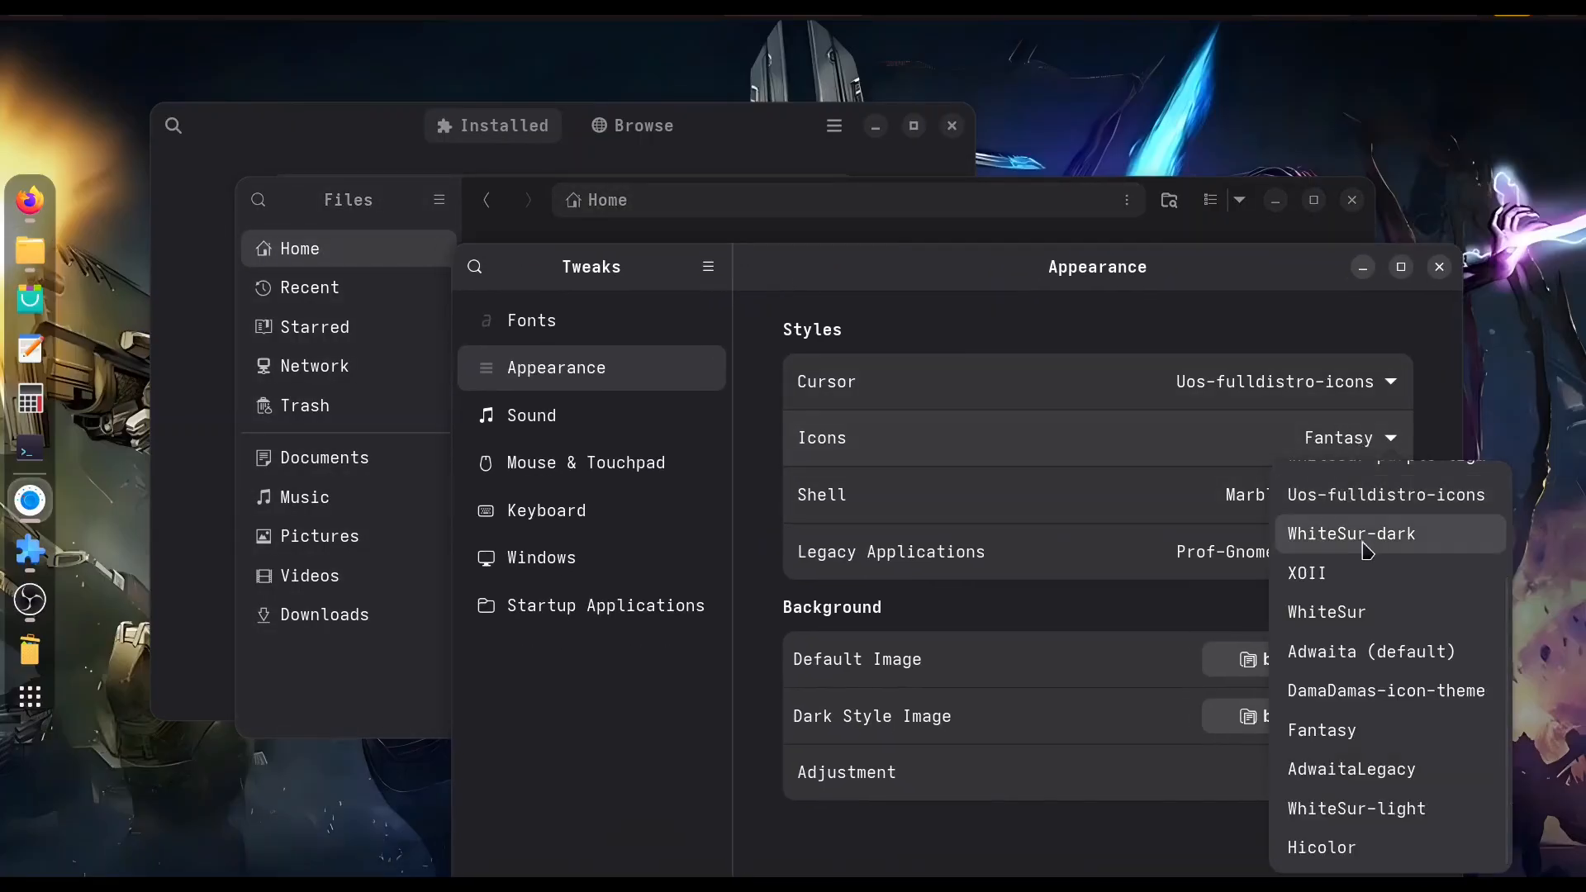
scroll(1372, 545, up, 3)
click(1389, 498)
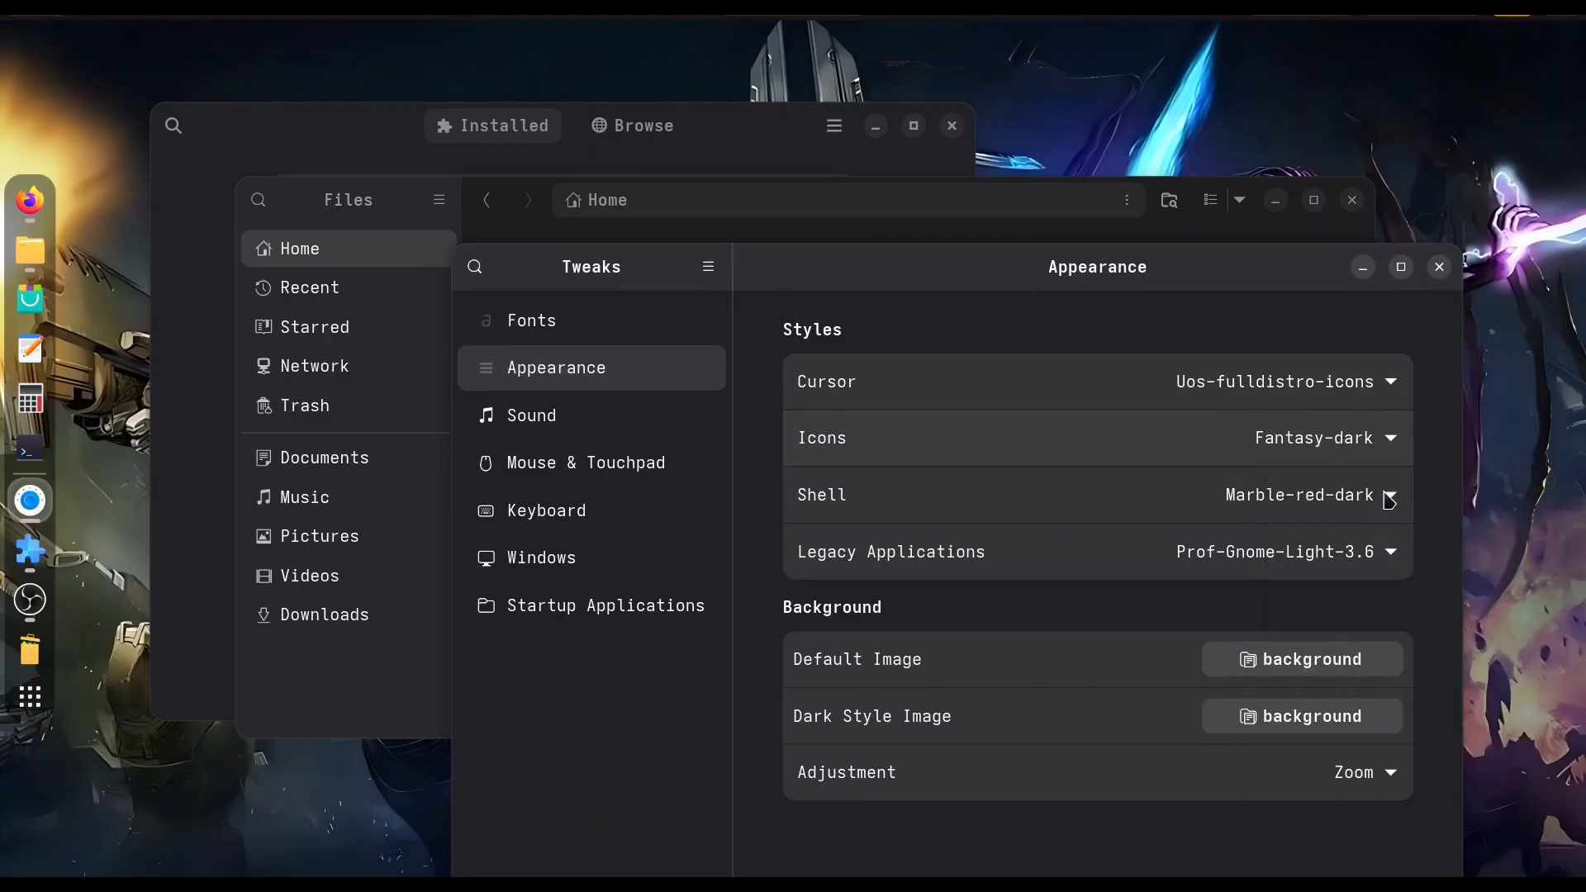
drag(967, 270, 1041, 522)
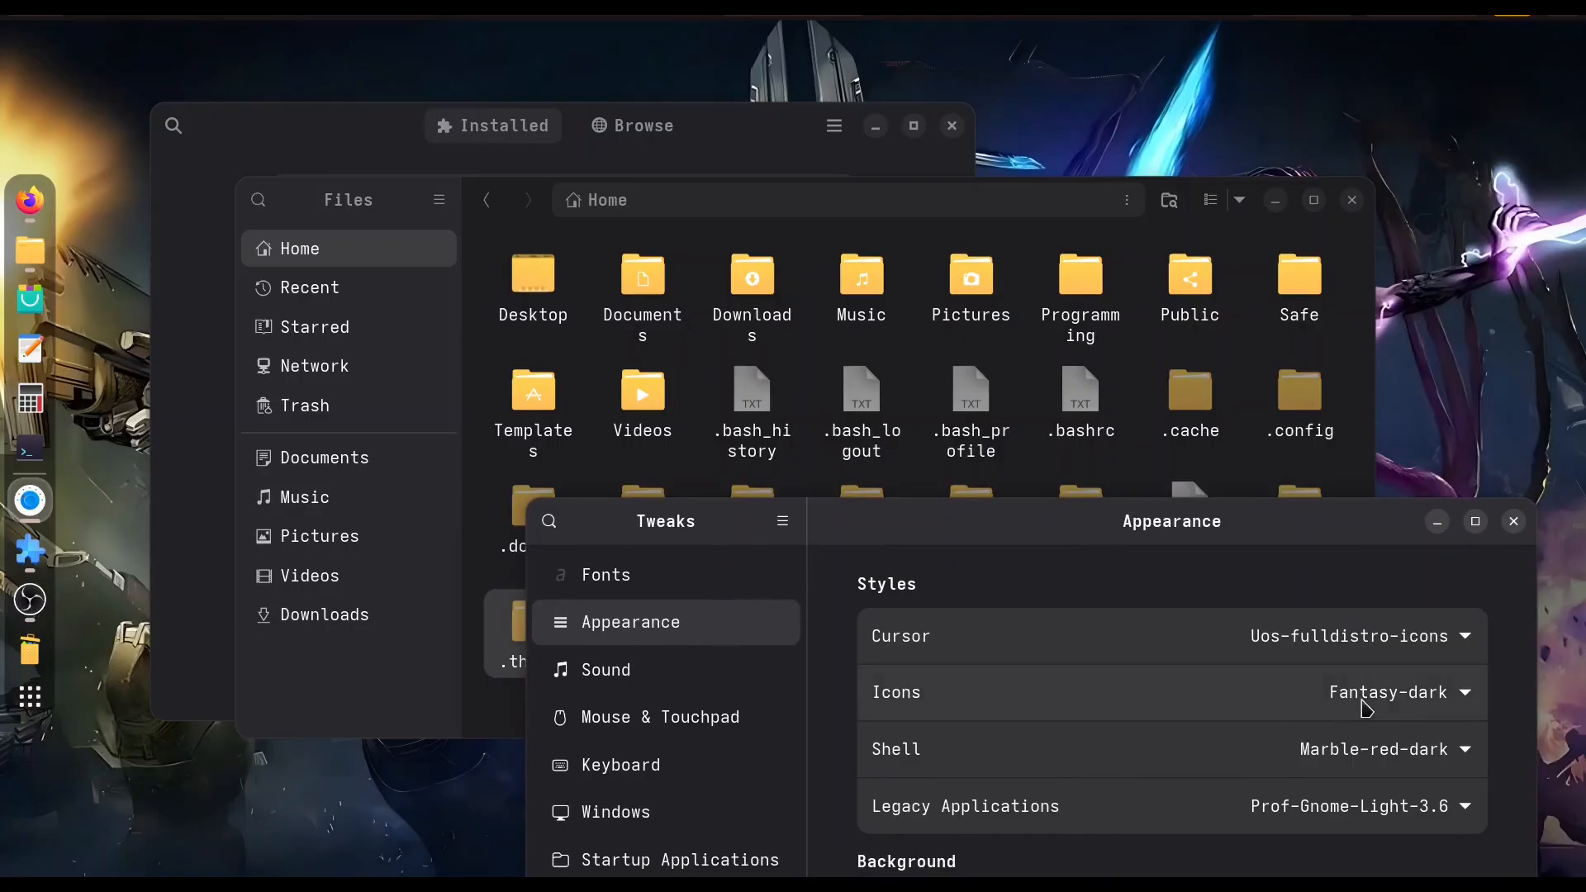
Step: Try the WhiteSur-purple icon theme and switch the icons to Uos-fulldistro-icons
click(1395, 646)
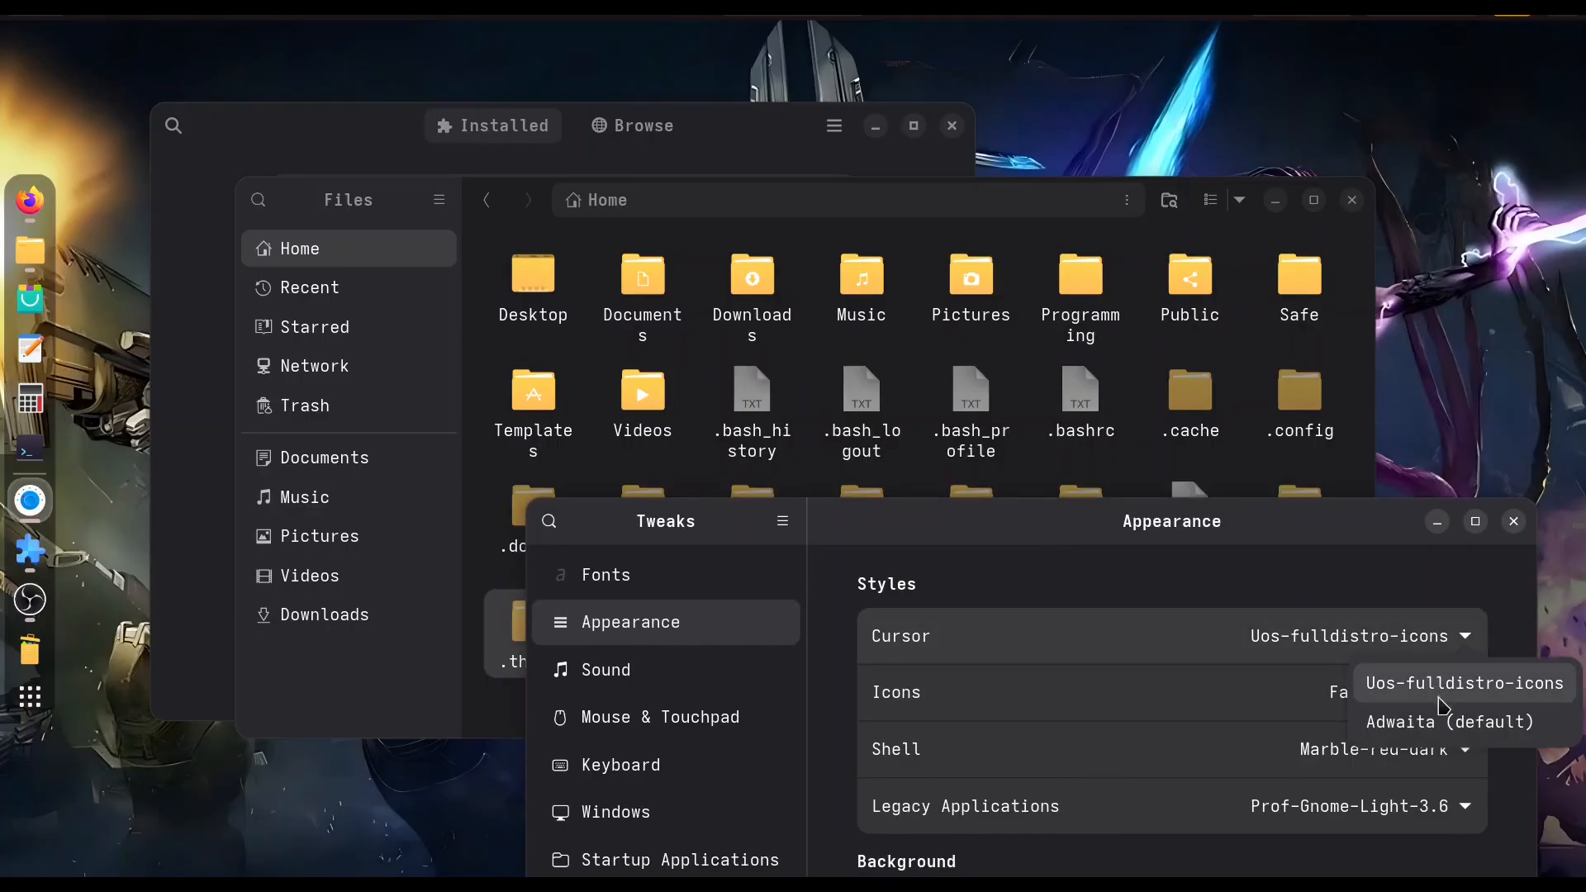
click(1314, 687)
click(1428, 699)
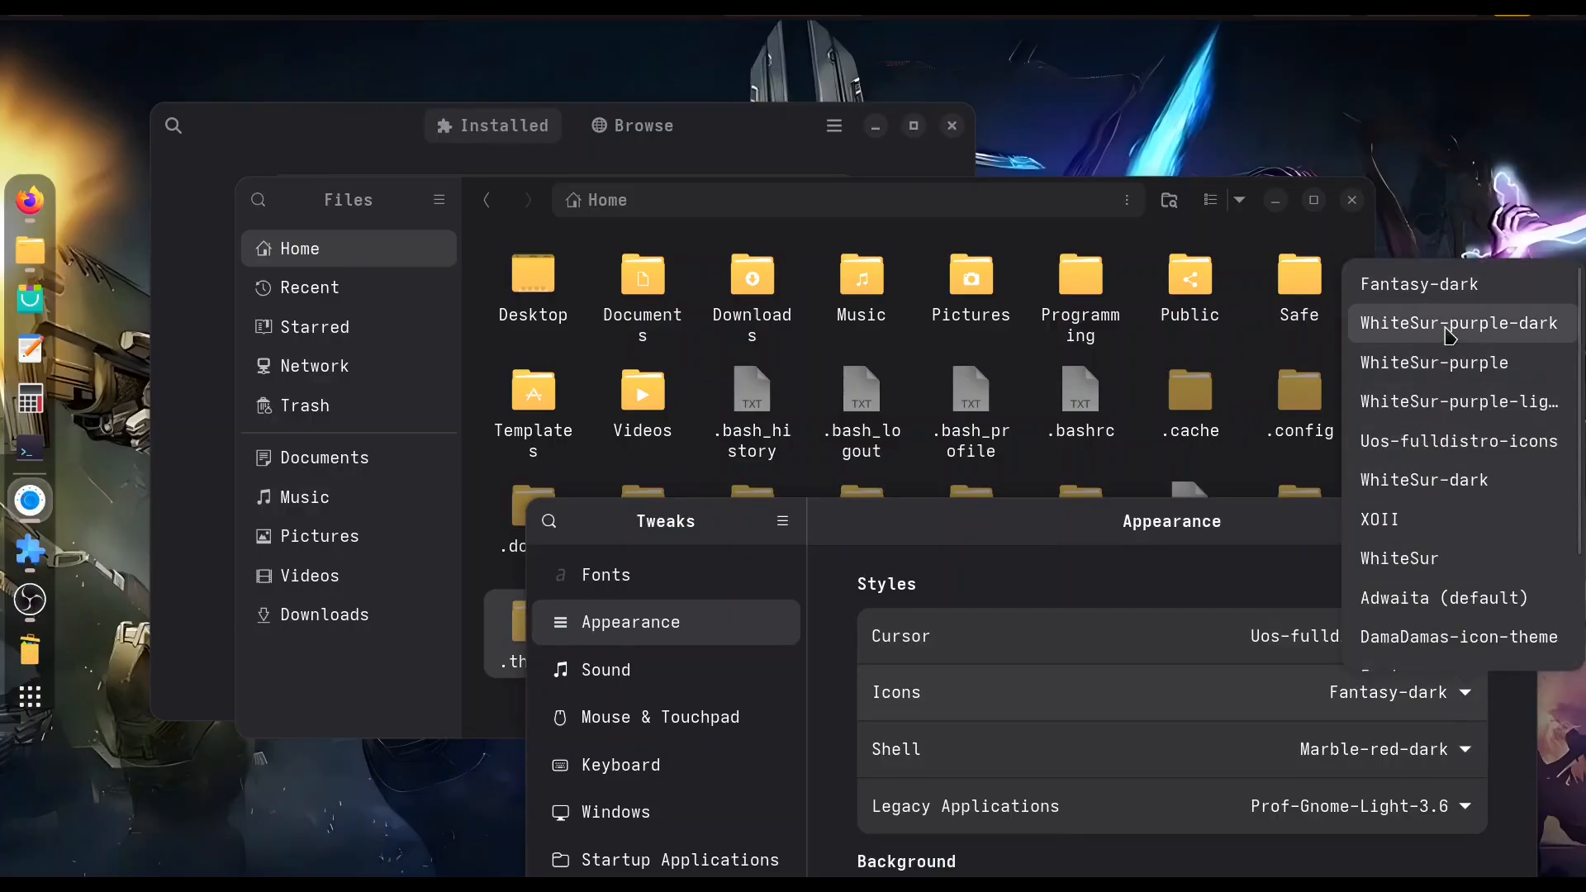
click(1436, 367)
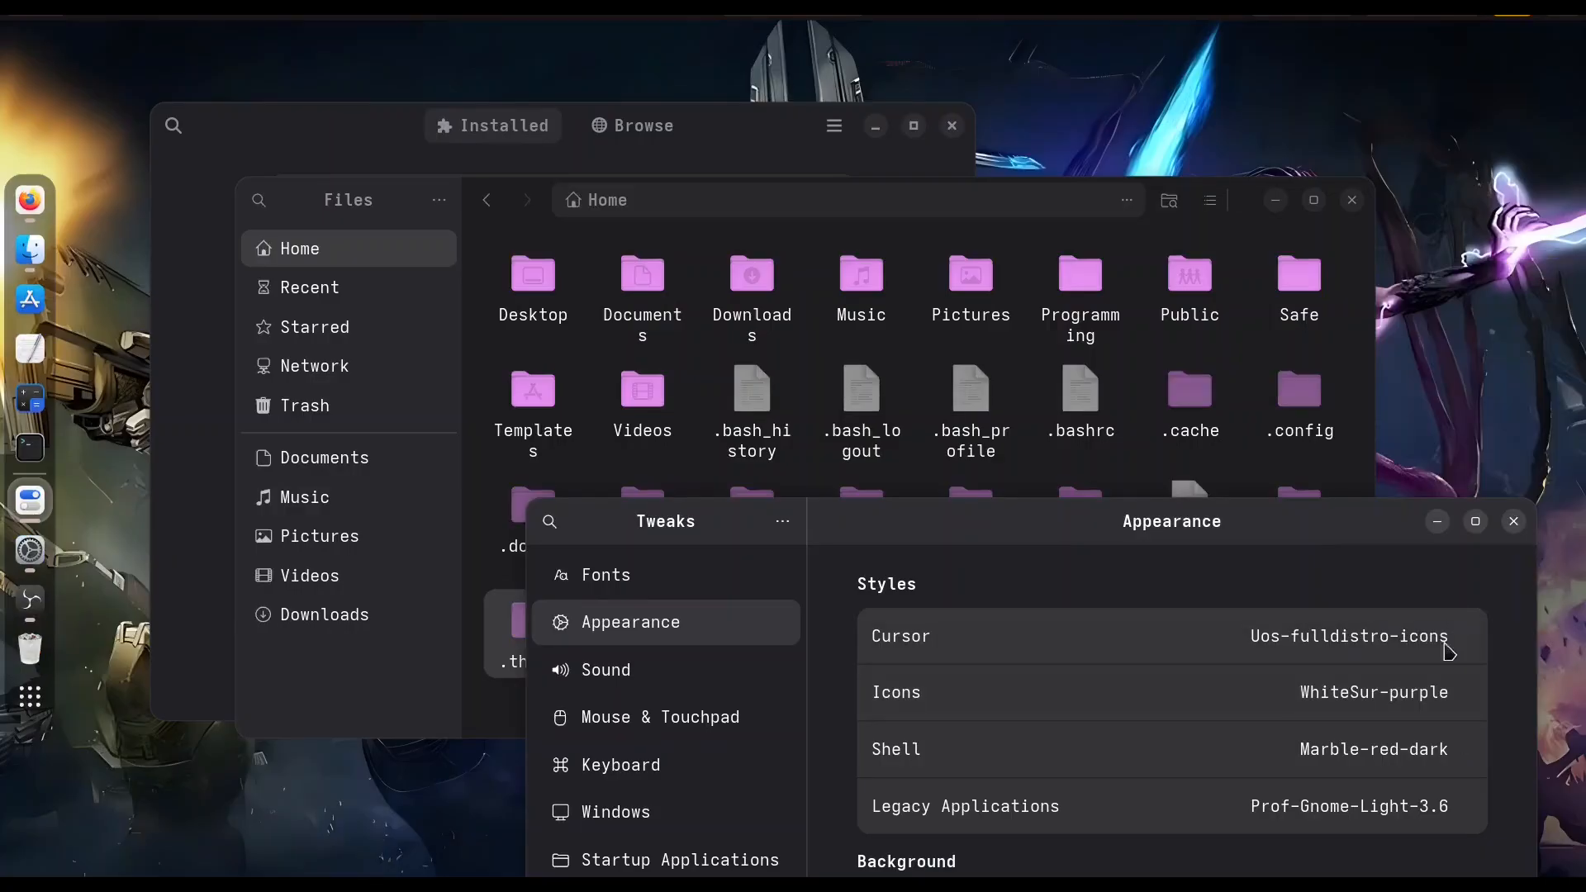
click(1402, 704)
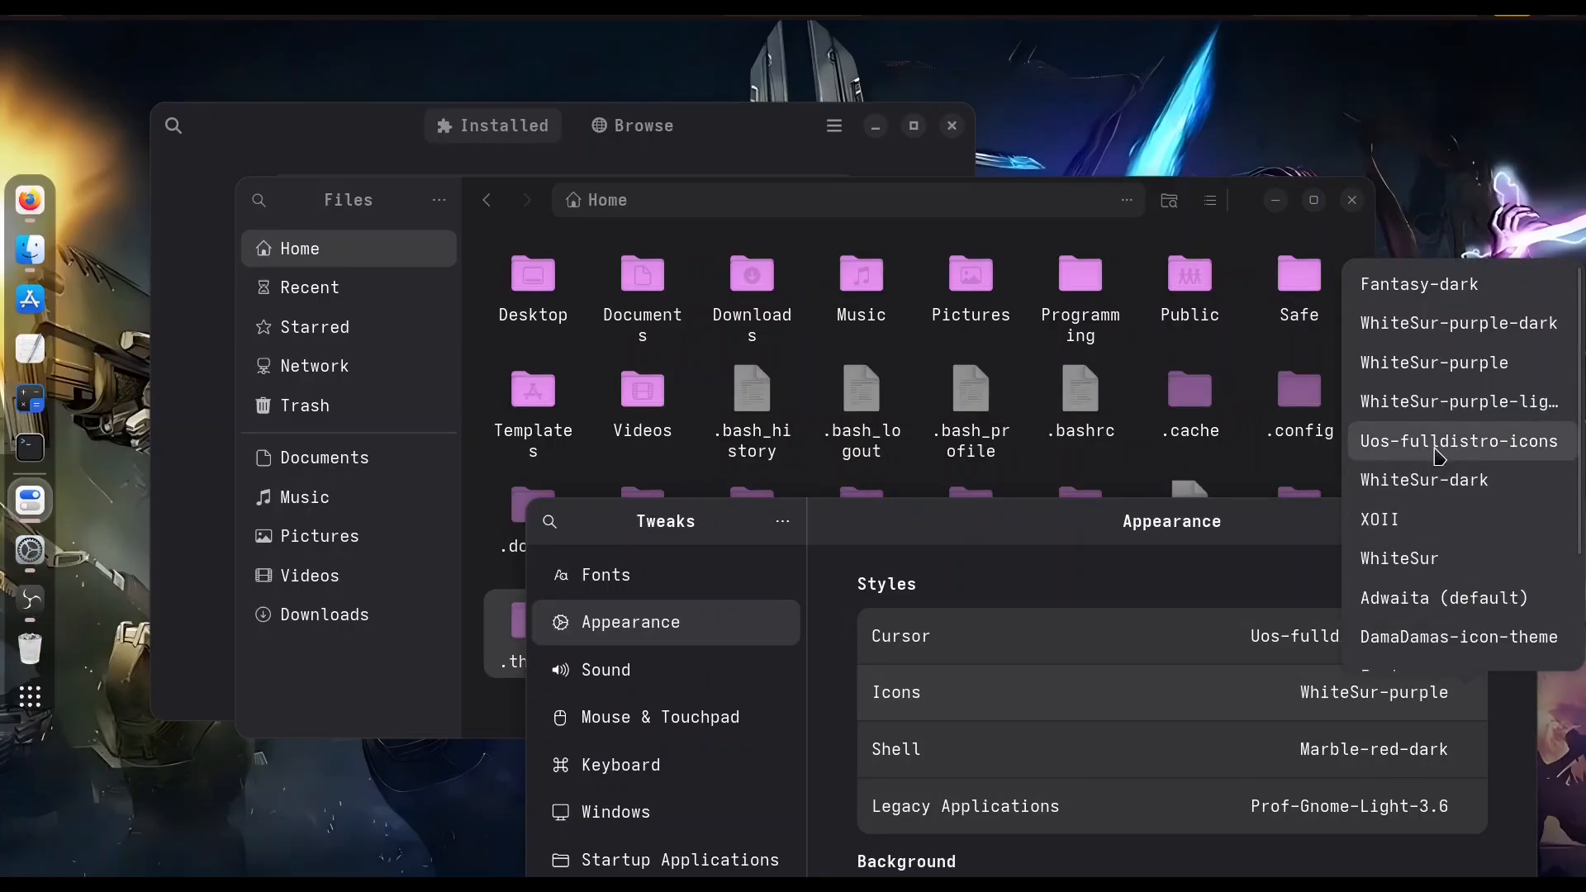
click(1438, 446)
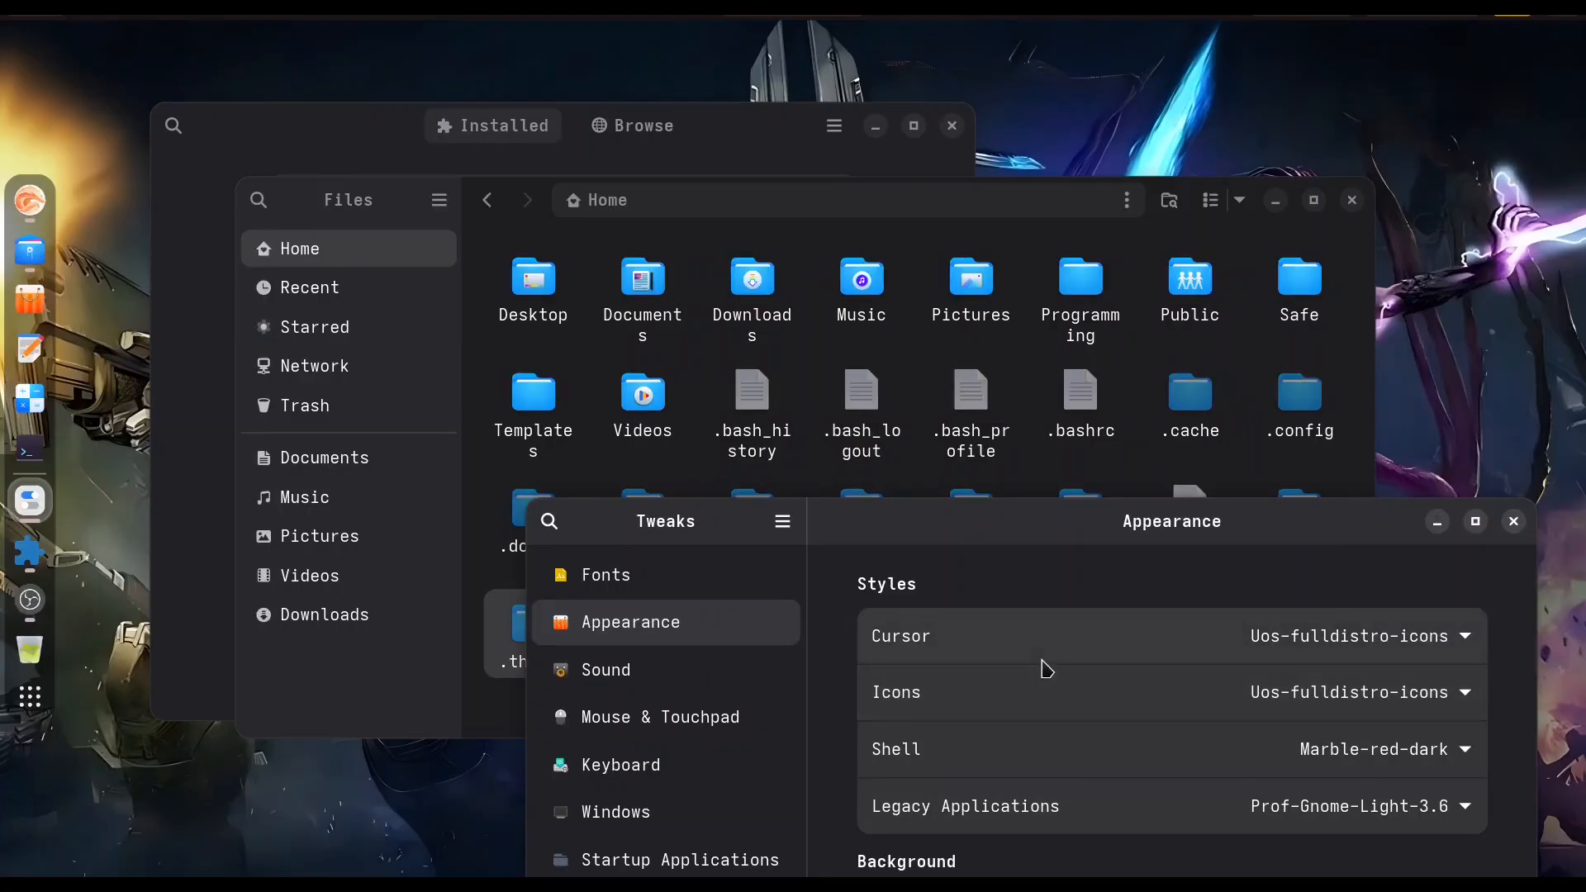
Step: Try the XOII icon theme, and switch the icons to Adwaita (default) for comparison
click(1427, 692)
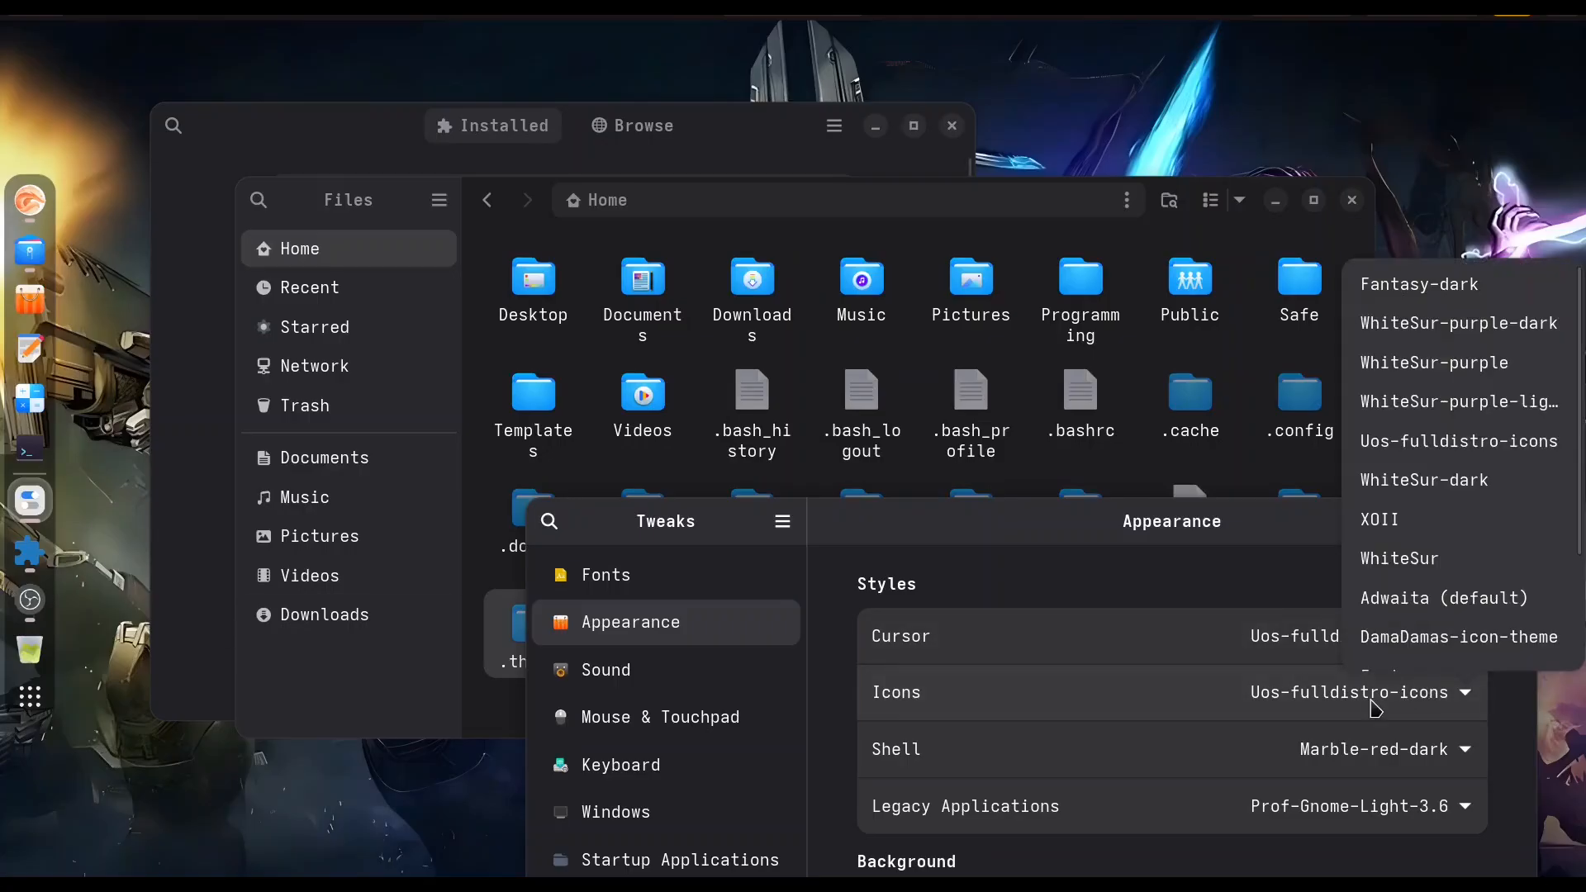
click(1438, 531)
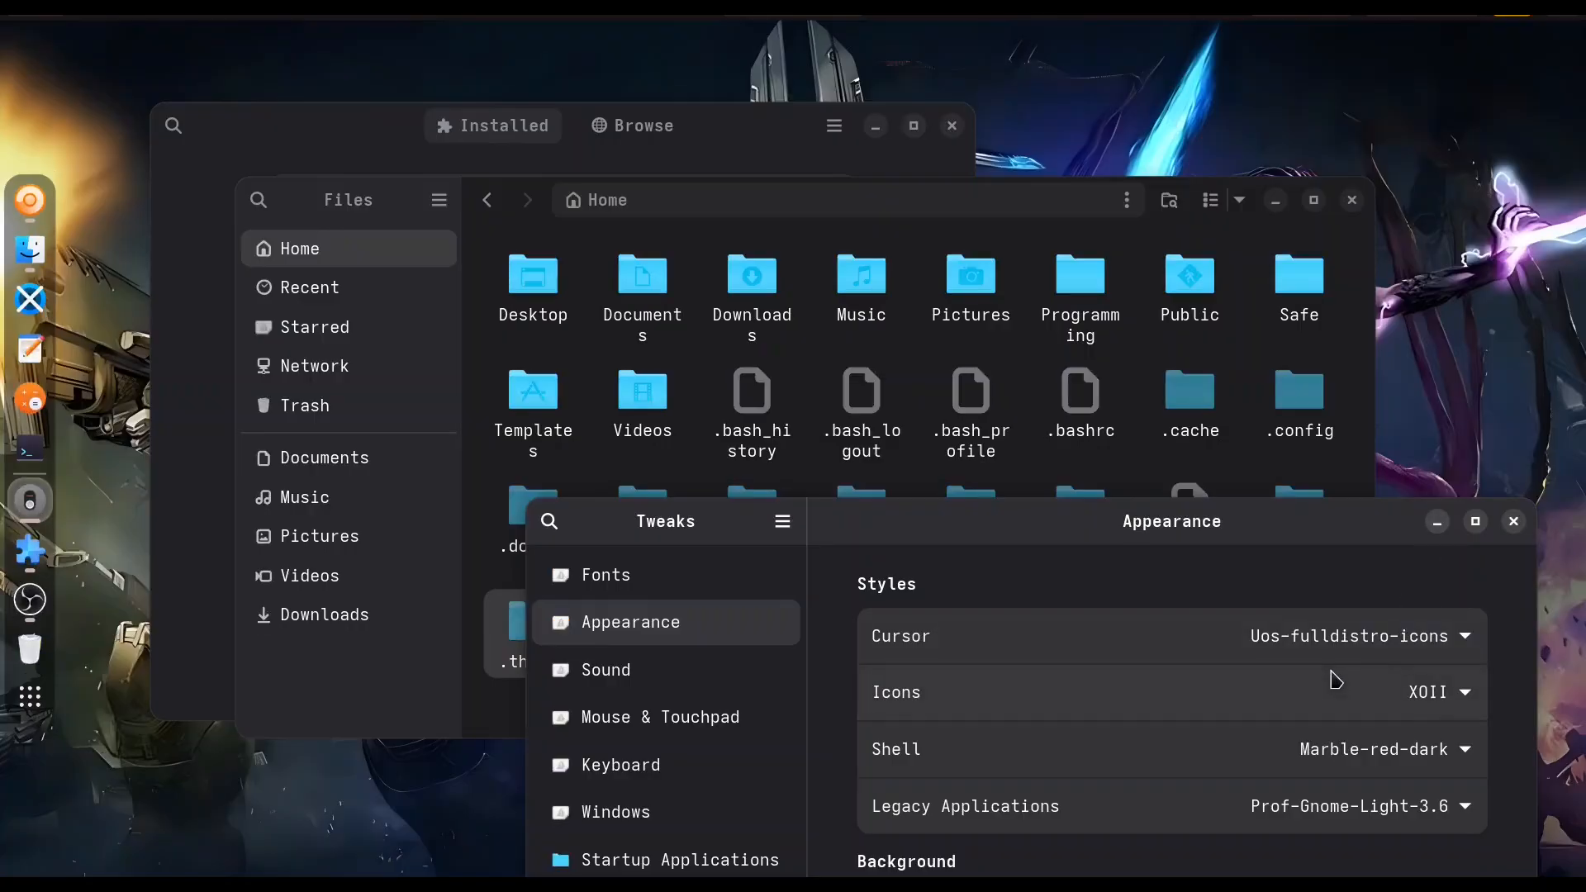
click(1429, 694)
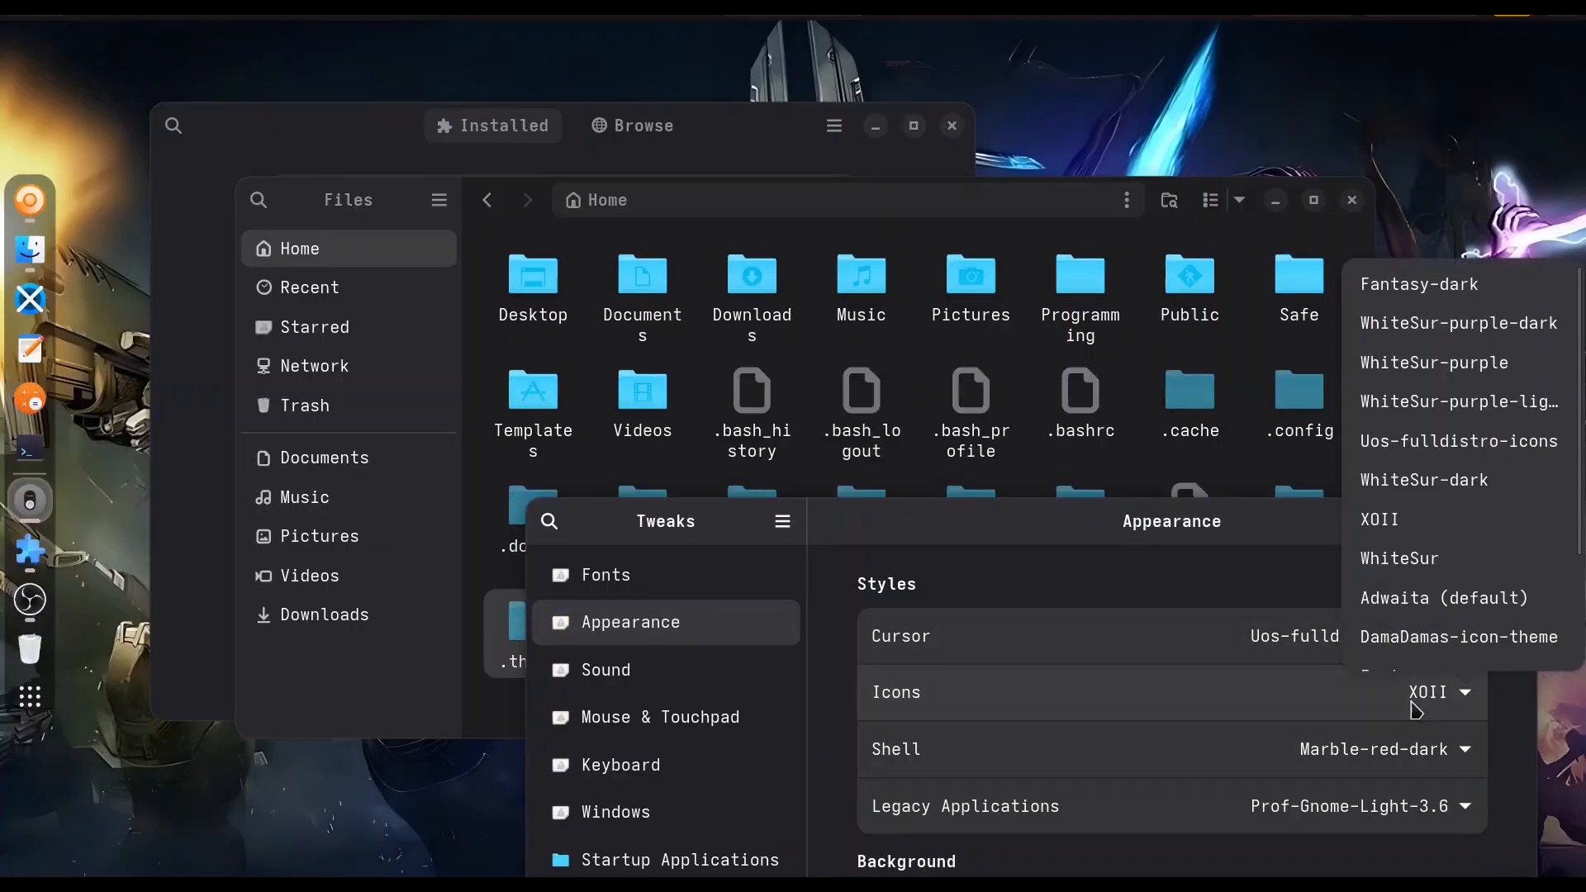
click(1432, 600)
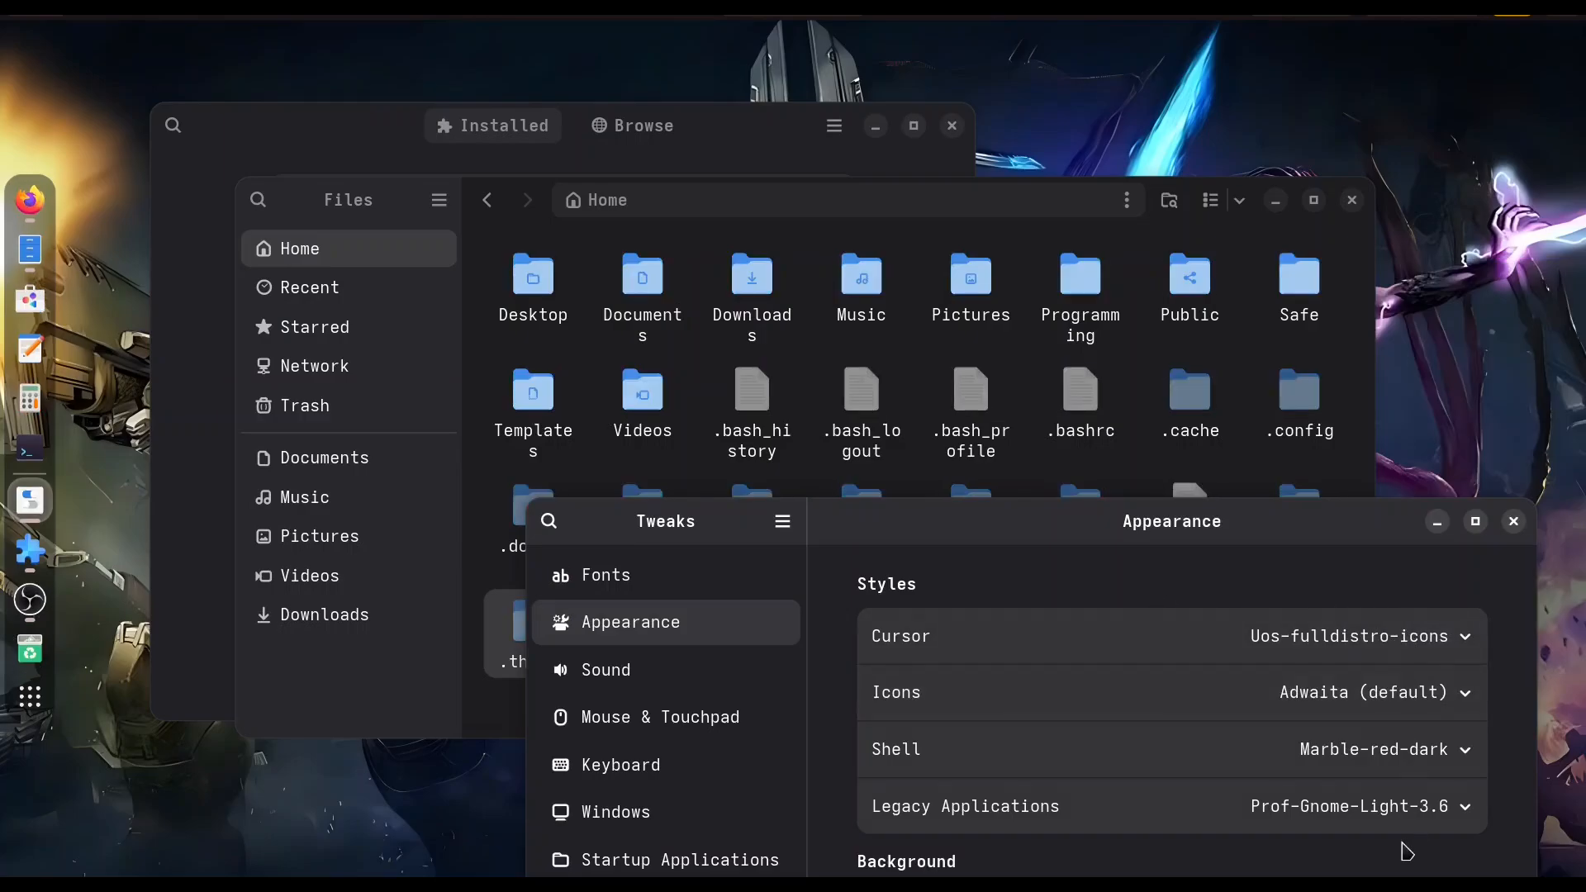
Step: Try the Hicolor icon theme on the folders in Files
click(1427, 708)
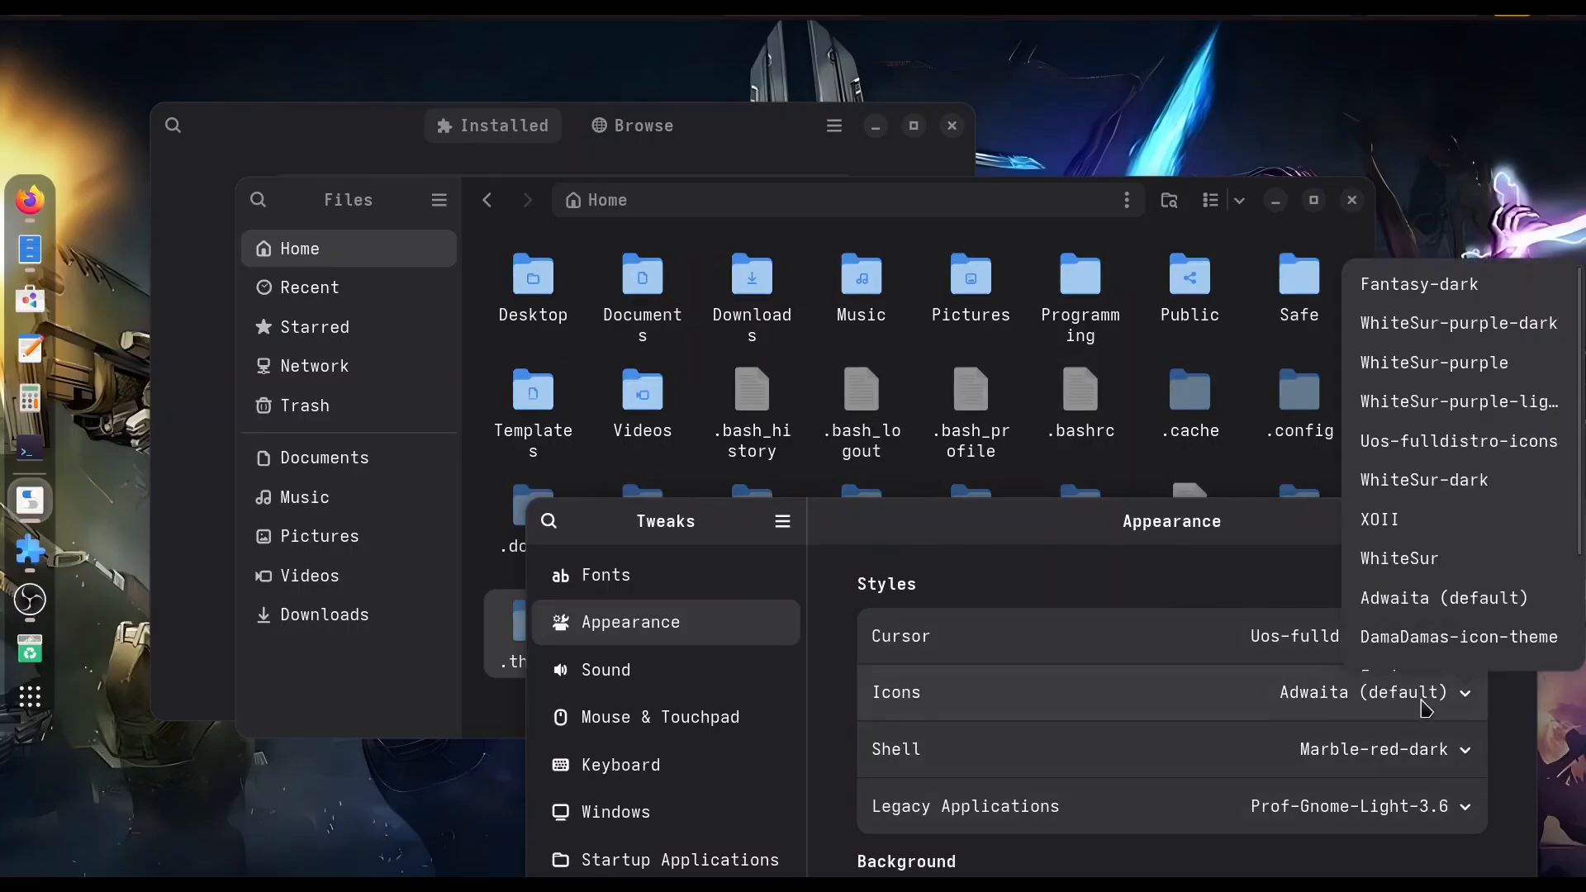
scroll(1442, 702, down, 4)
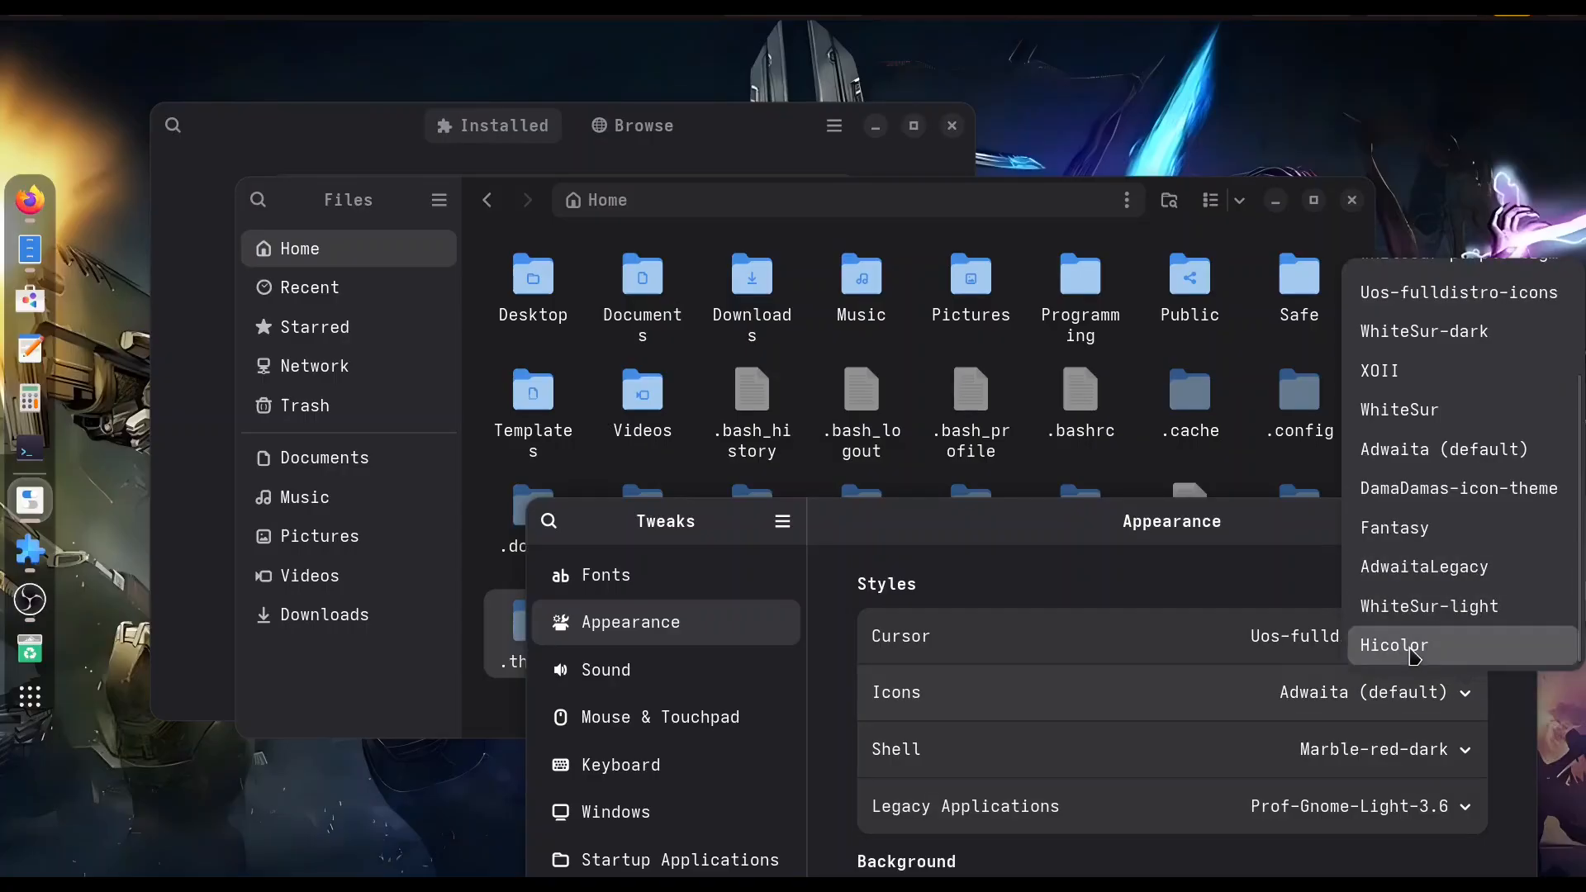
click(1401, 649)
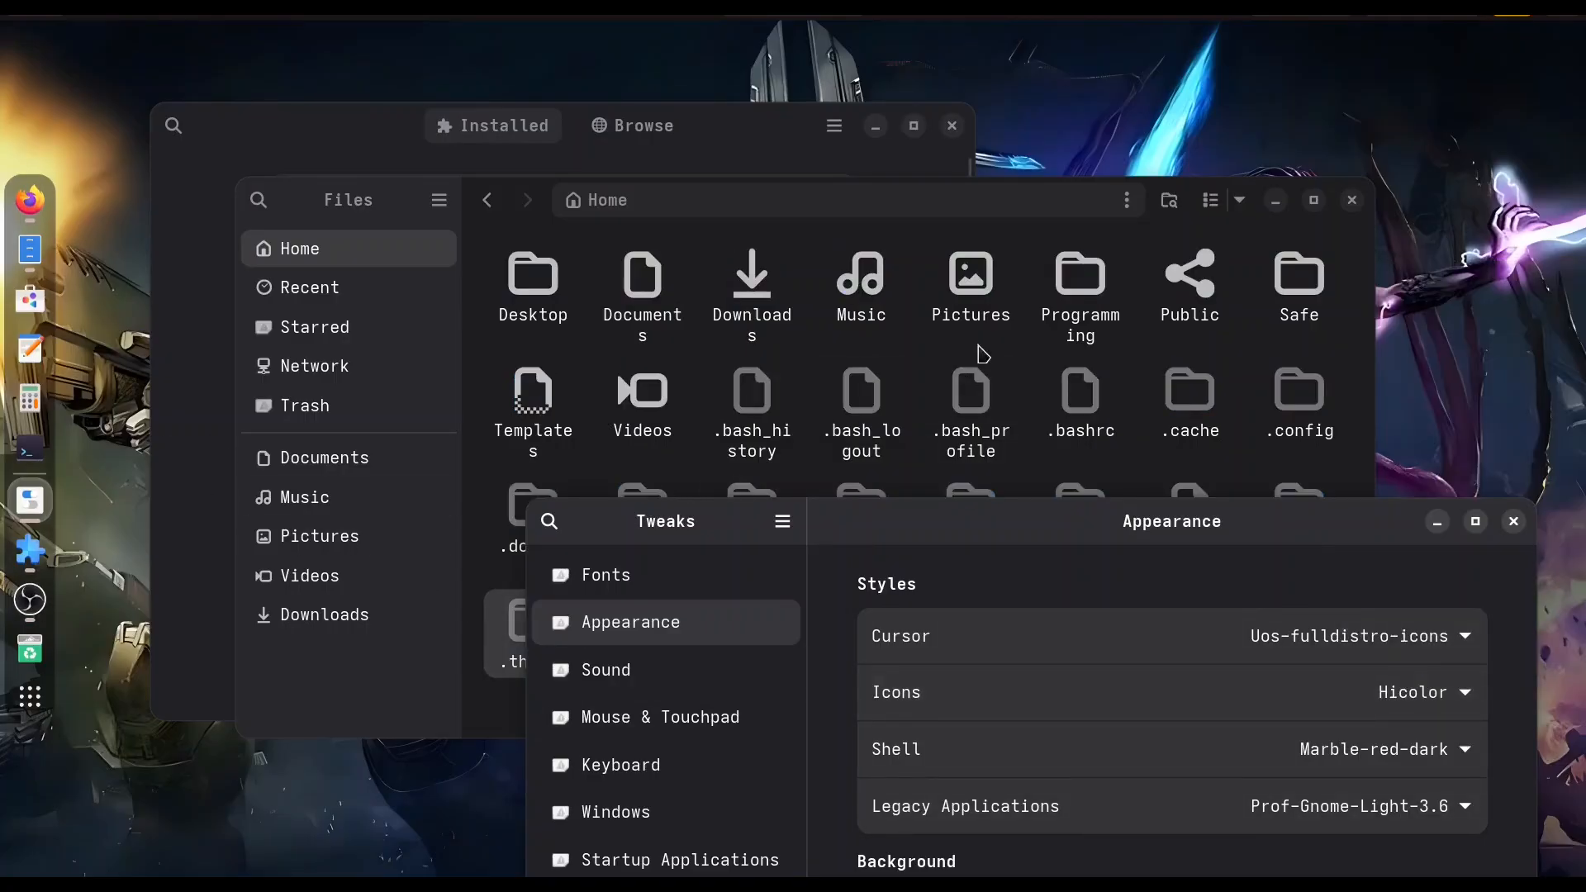
Step: Set the icon theme to DamaDamas-icon-theme and move the Tweaks window up to reveal more of the Appearance settings
click(1444, 697)
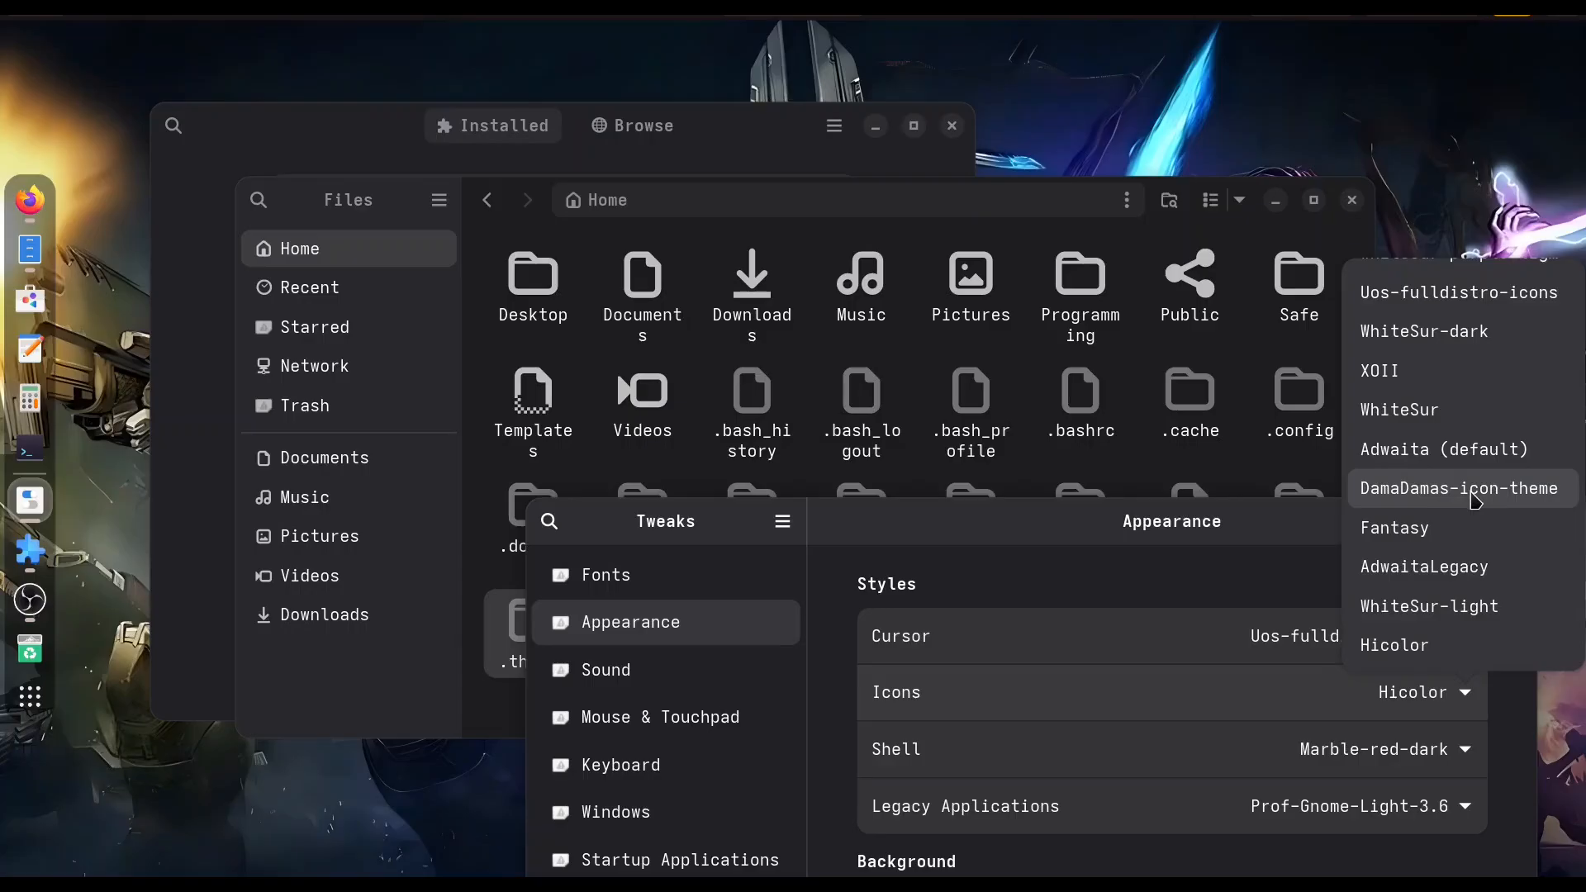
click(1474, 501)
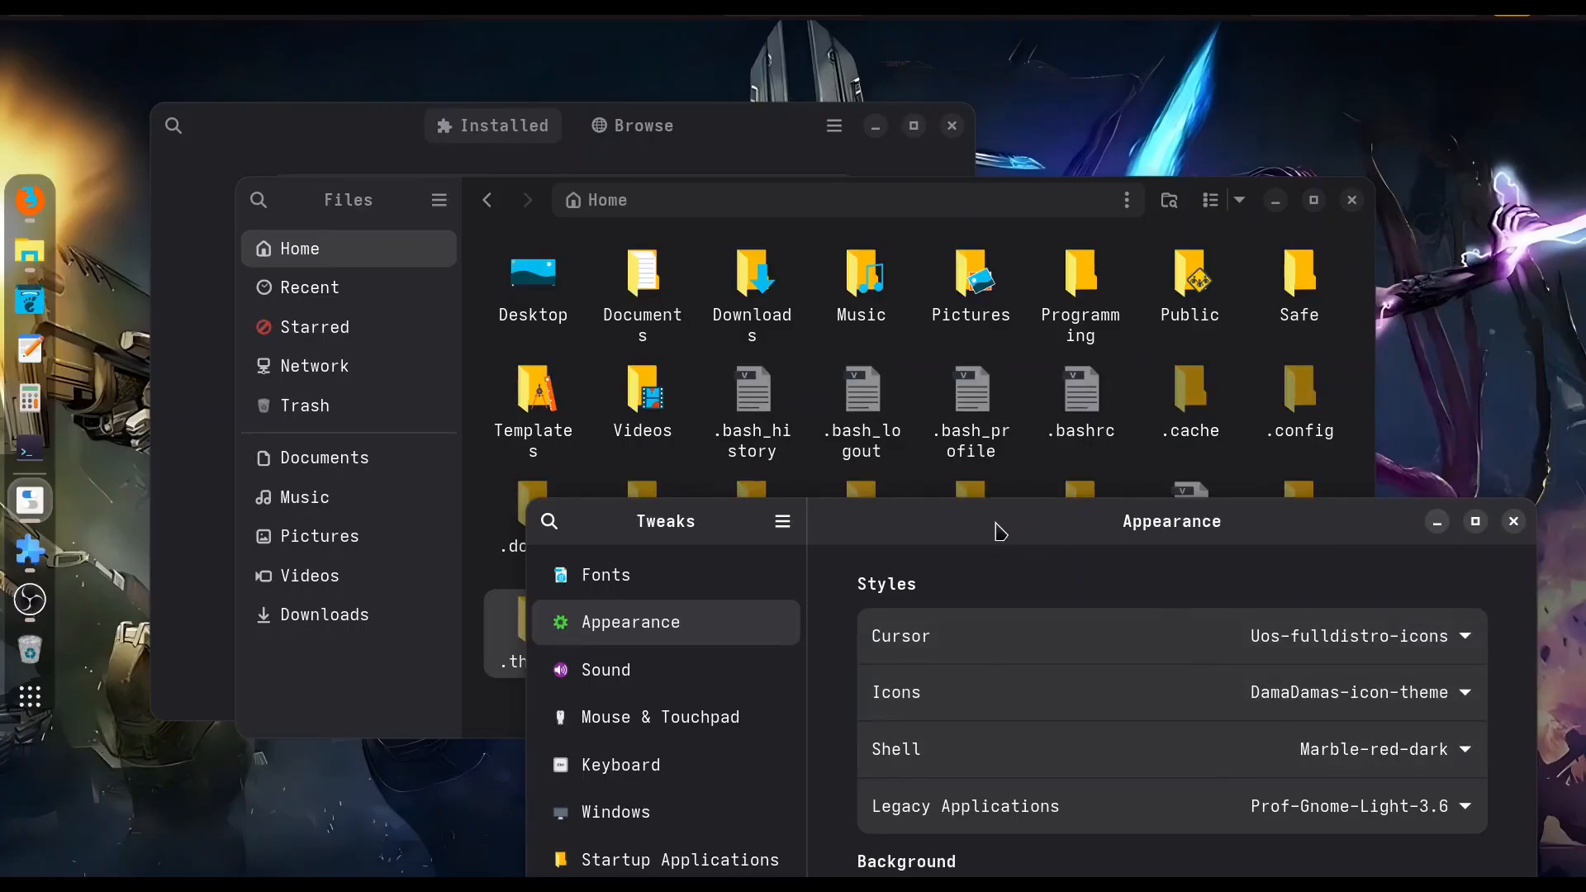
drag(995, 524, 1007, 435)
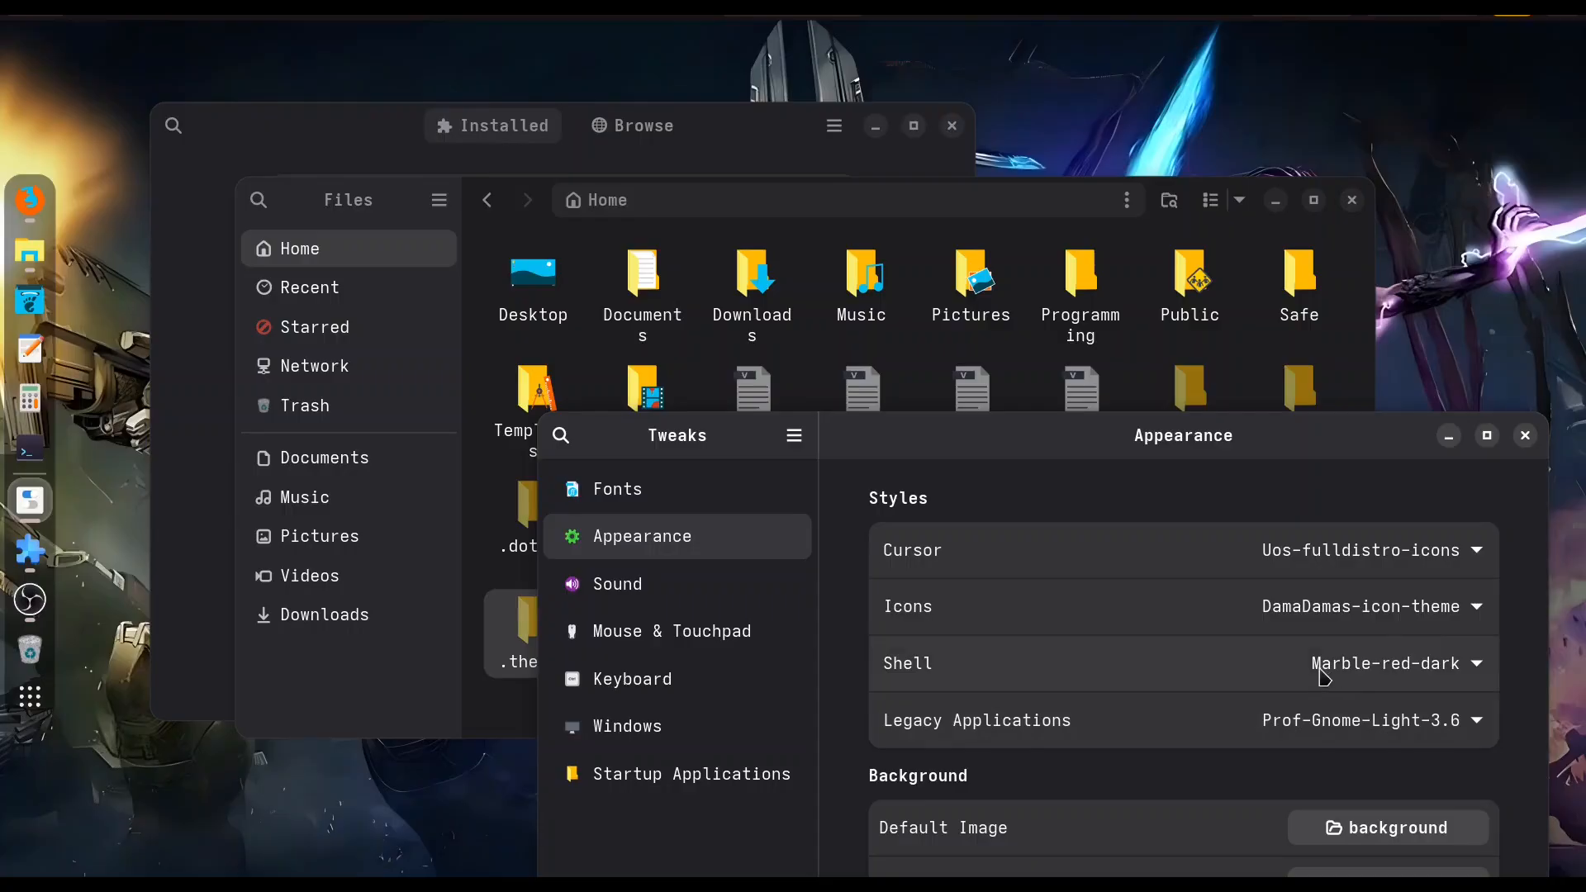
mouse_move(1008, 439)
mouse_down()
mouse_move(978, 474)
mouse_move(1008, 434)
mouse_up()
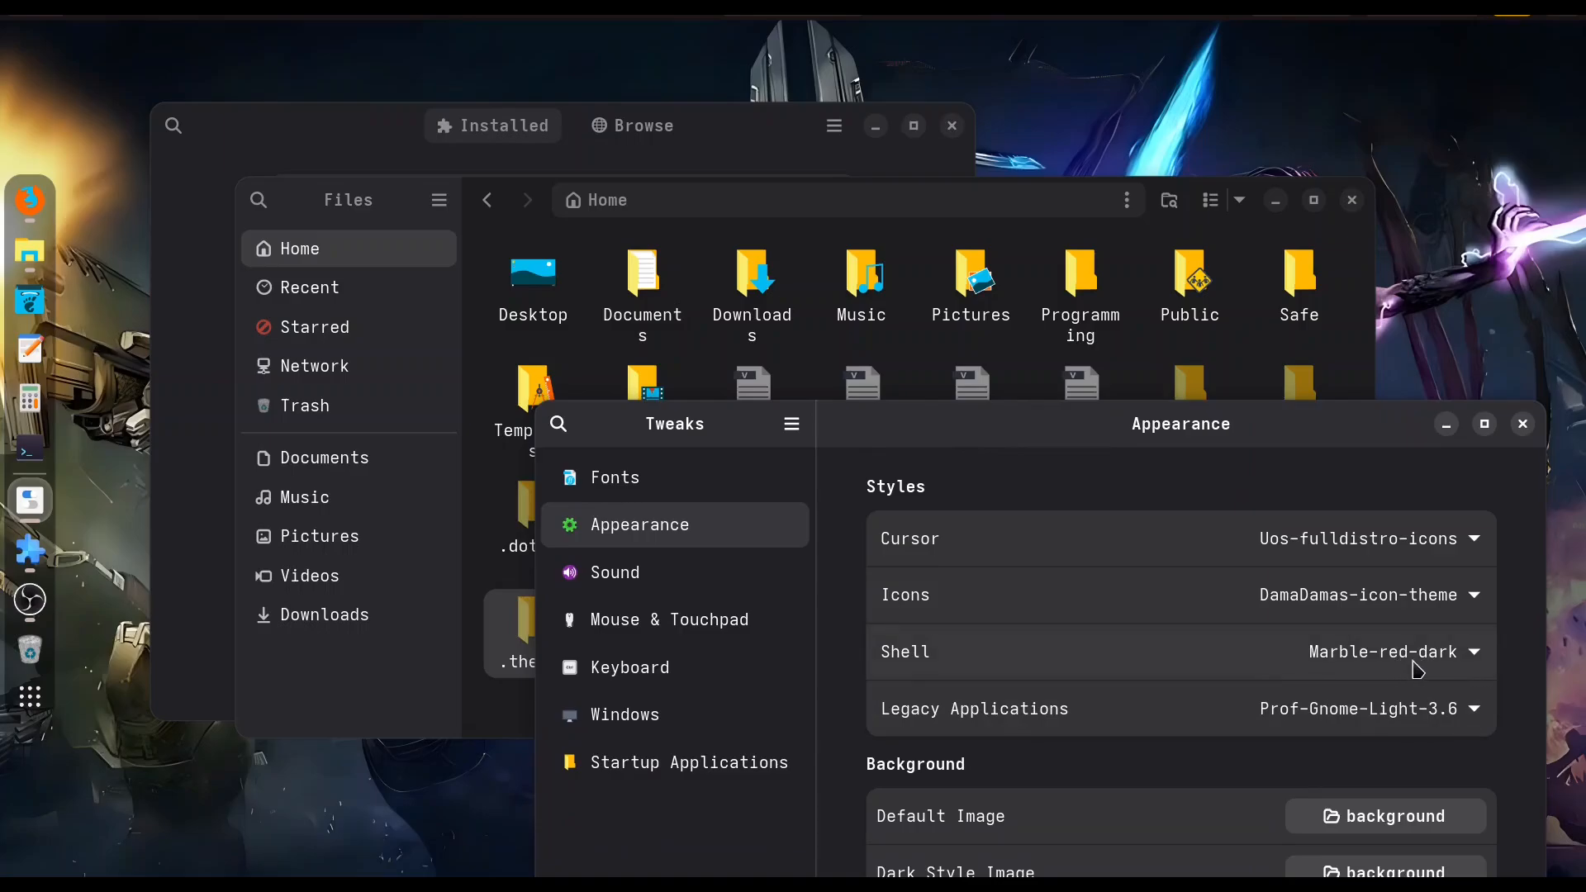
Step: Try the Adwaita (default) shell theme, and switch the shell to Hatter-icon to compare the top bar
click(1444, 668)
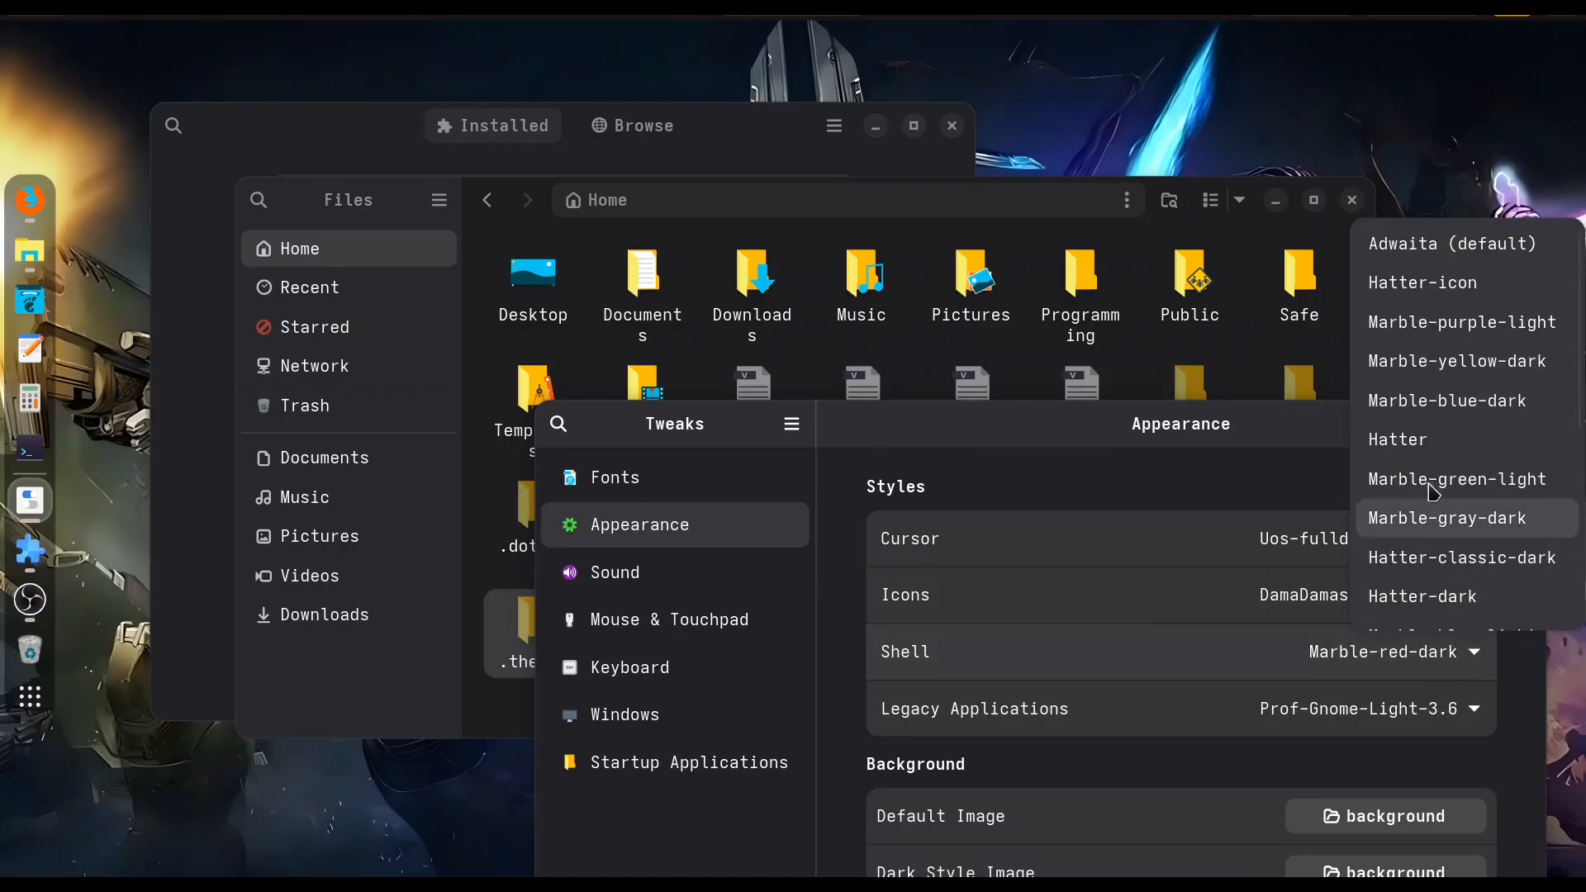
click(1452, 261)
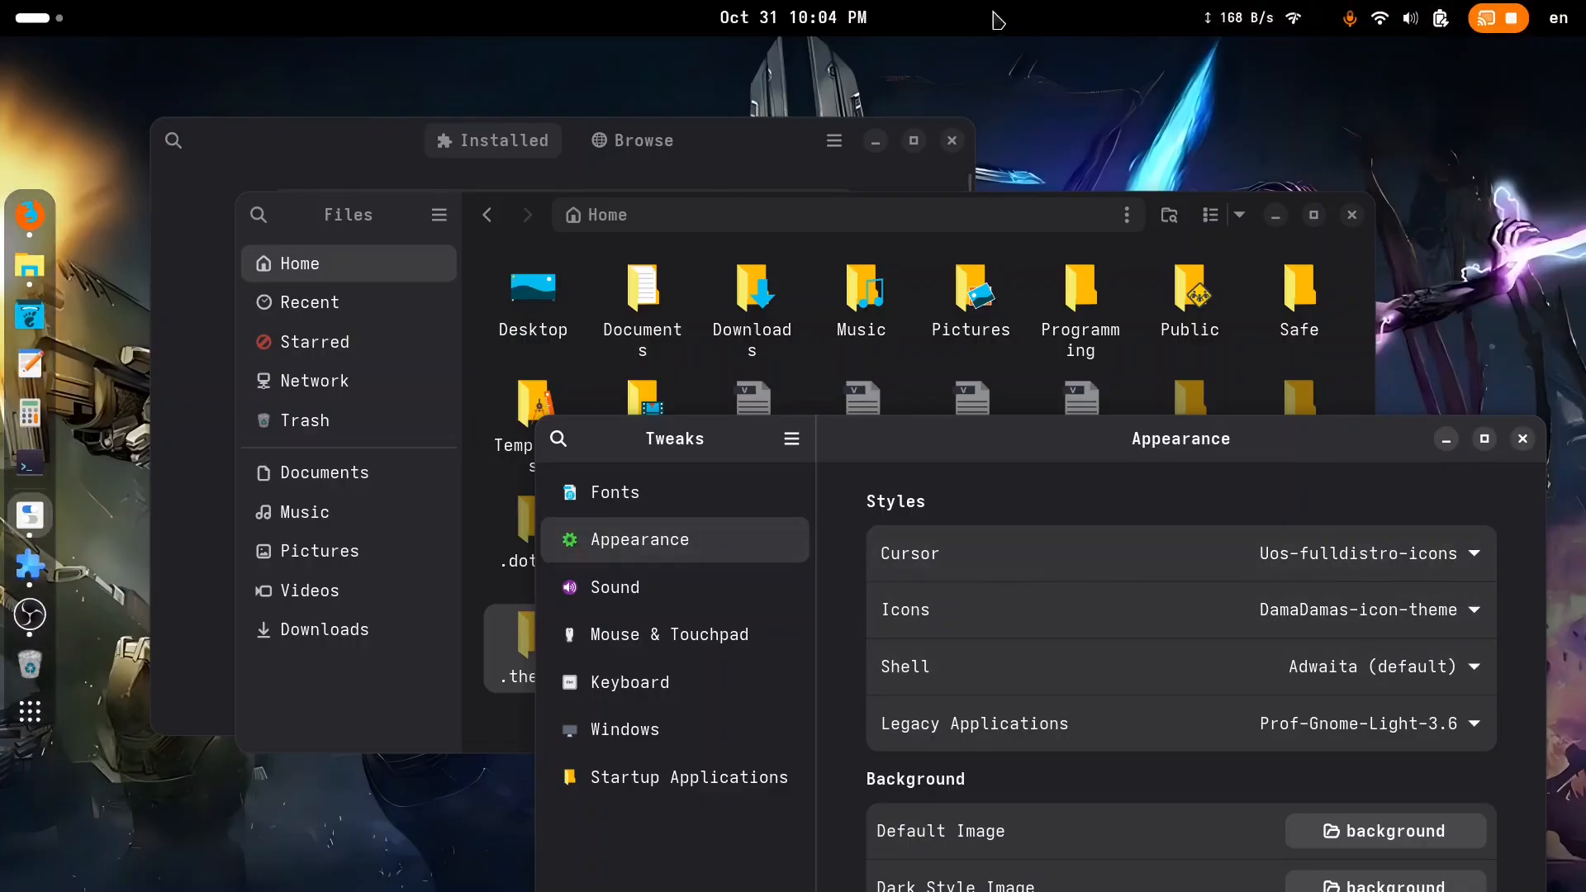
click(1401, 674)
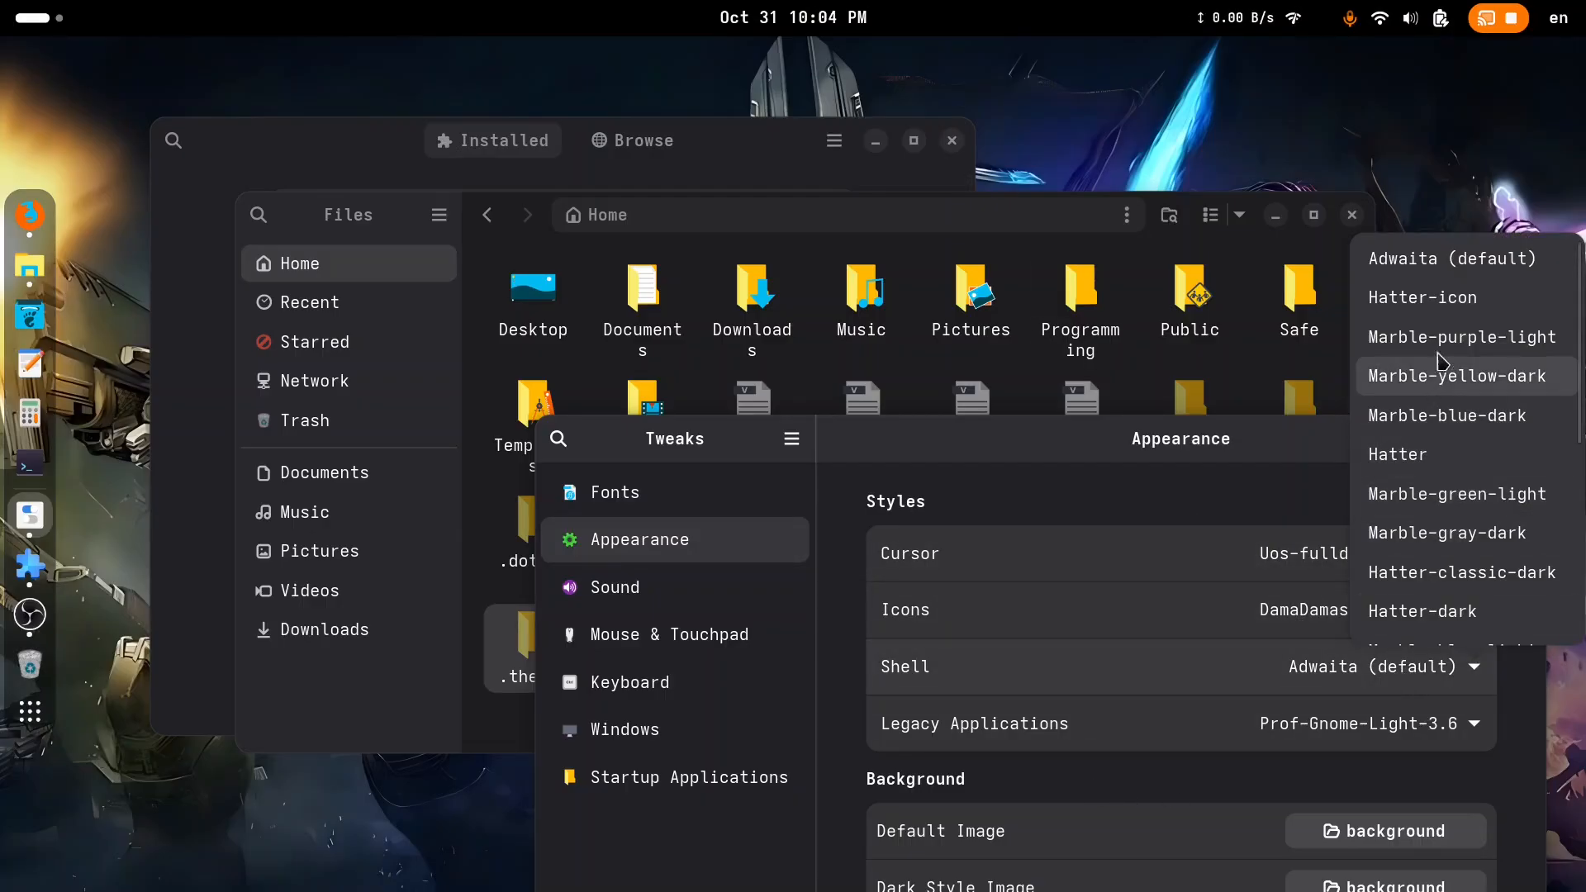
click(1434, 307)
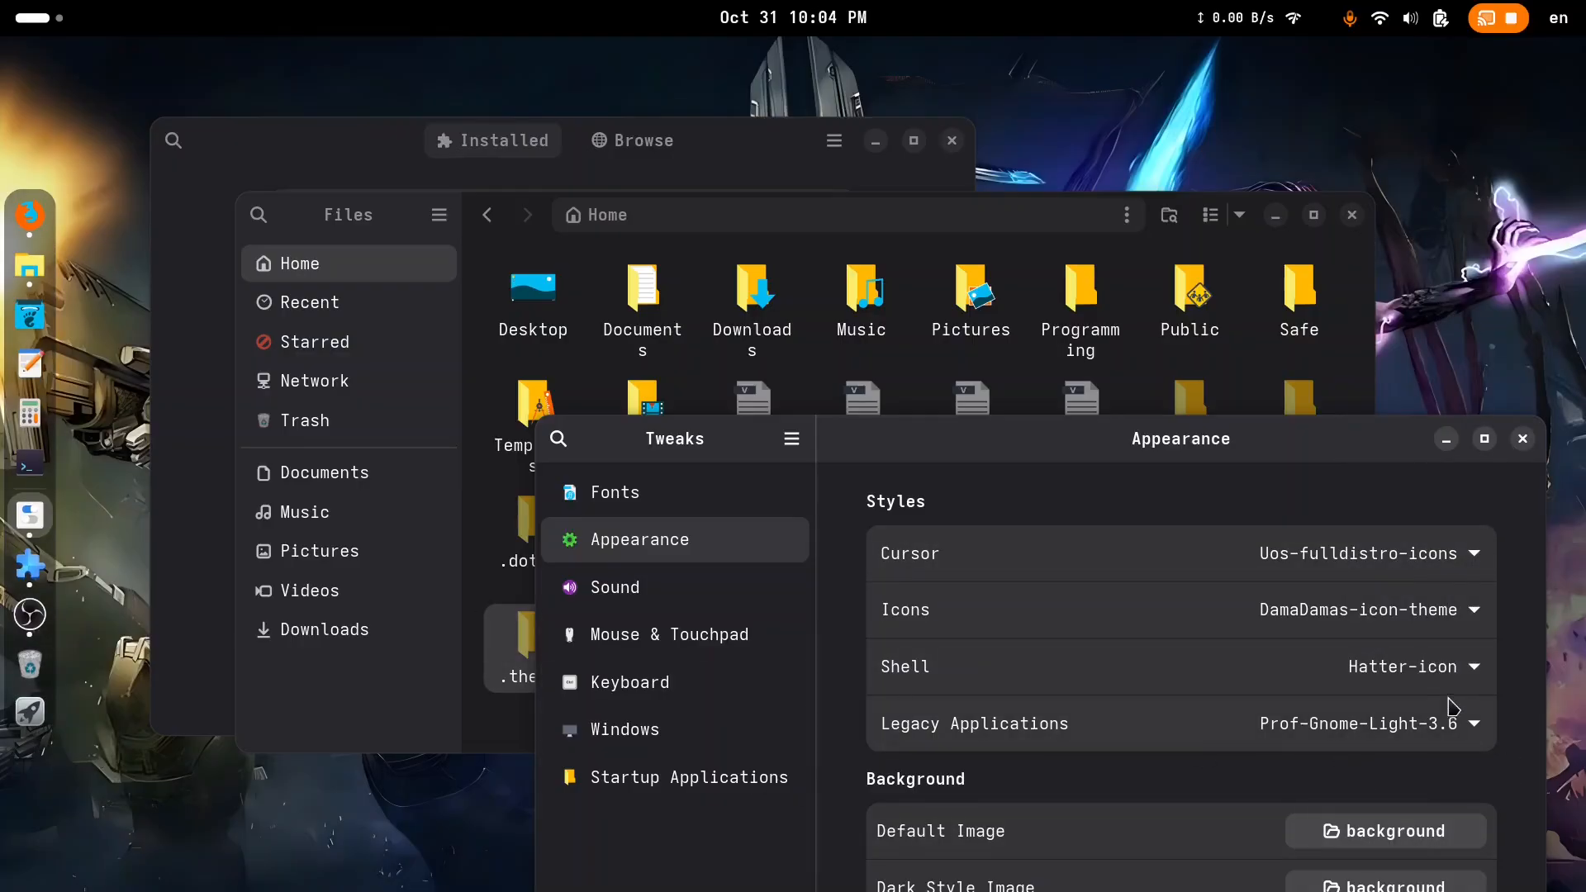
Step: Try the Marble-purple-dark shell theme, and switch the shell to Hatter-classic
click(1440, 677)
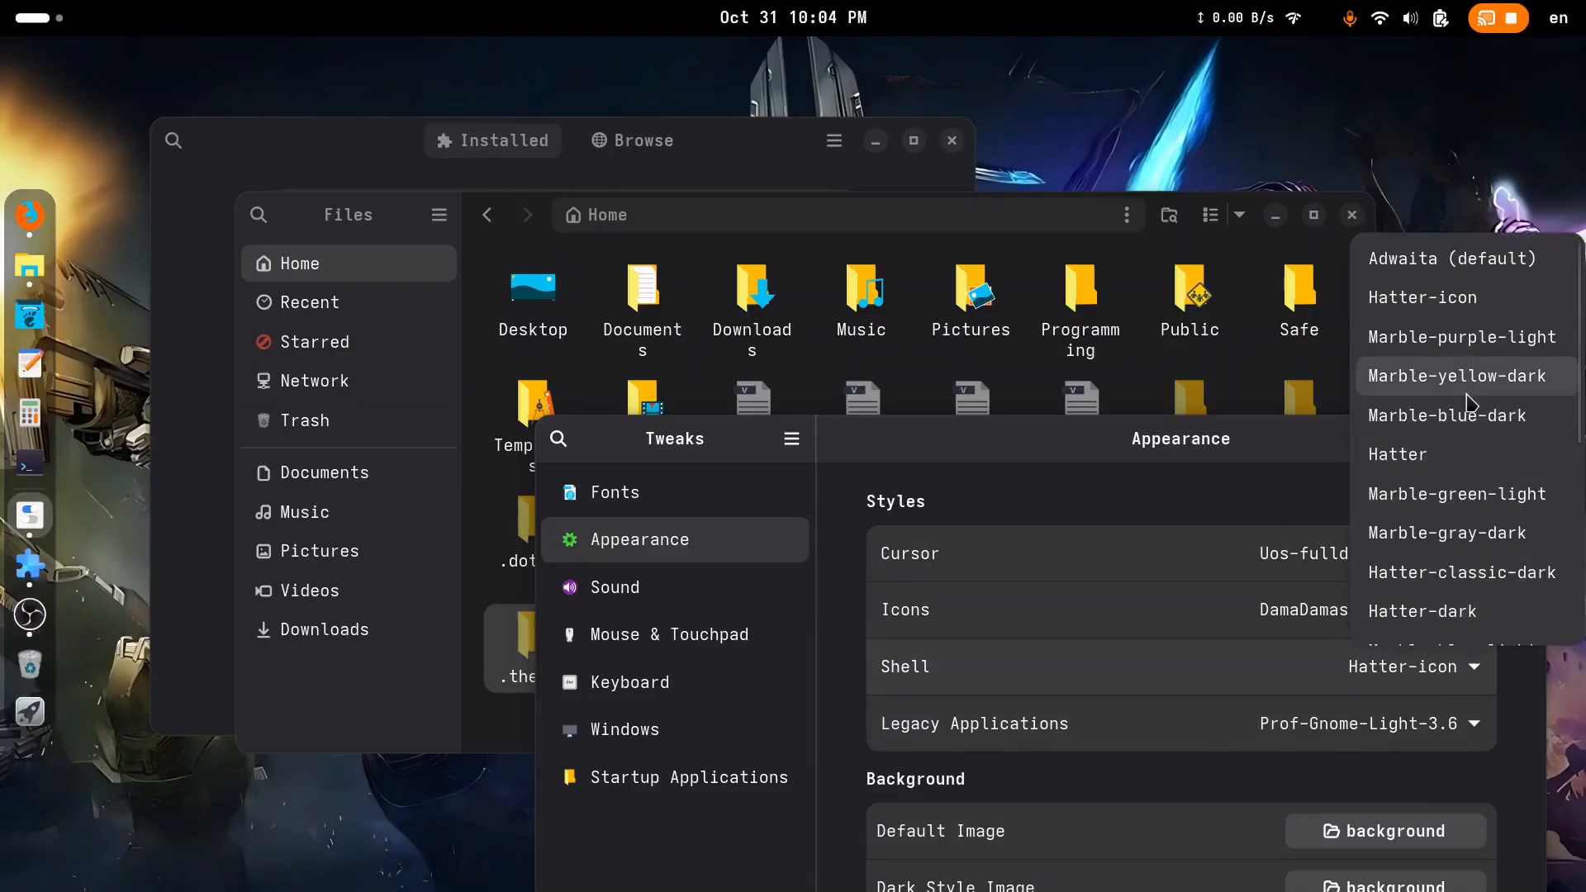
scroll(1465, 485, down, 4)
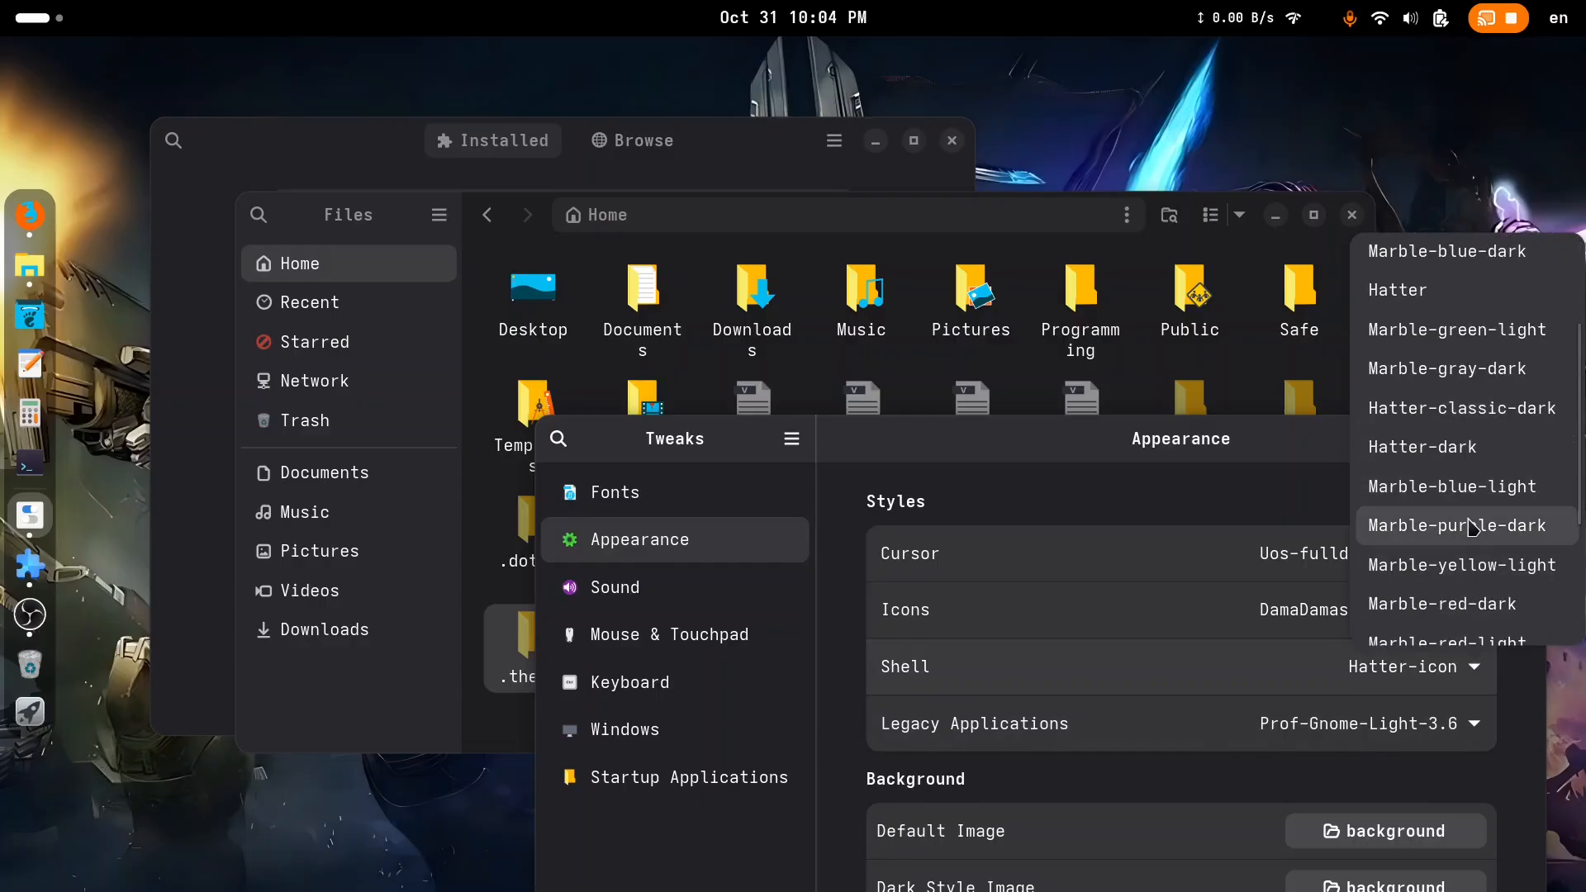
click(1466, 538)
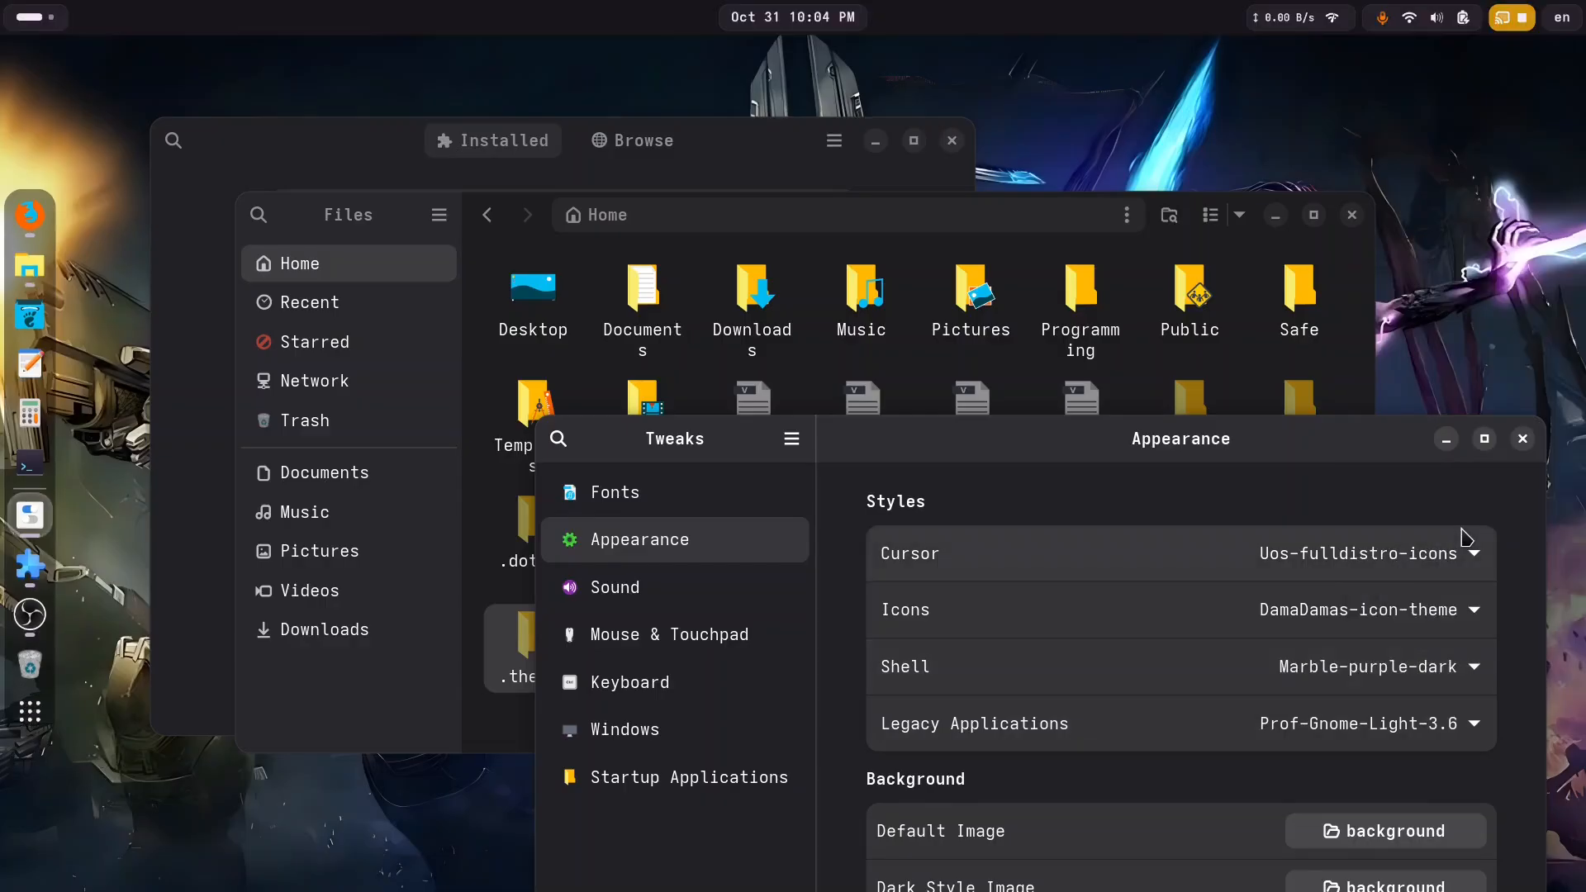
click(1444, 671)
scroll(1446, 653, down, 5)
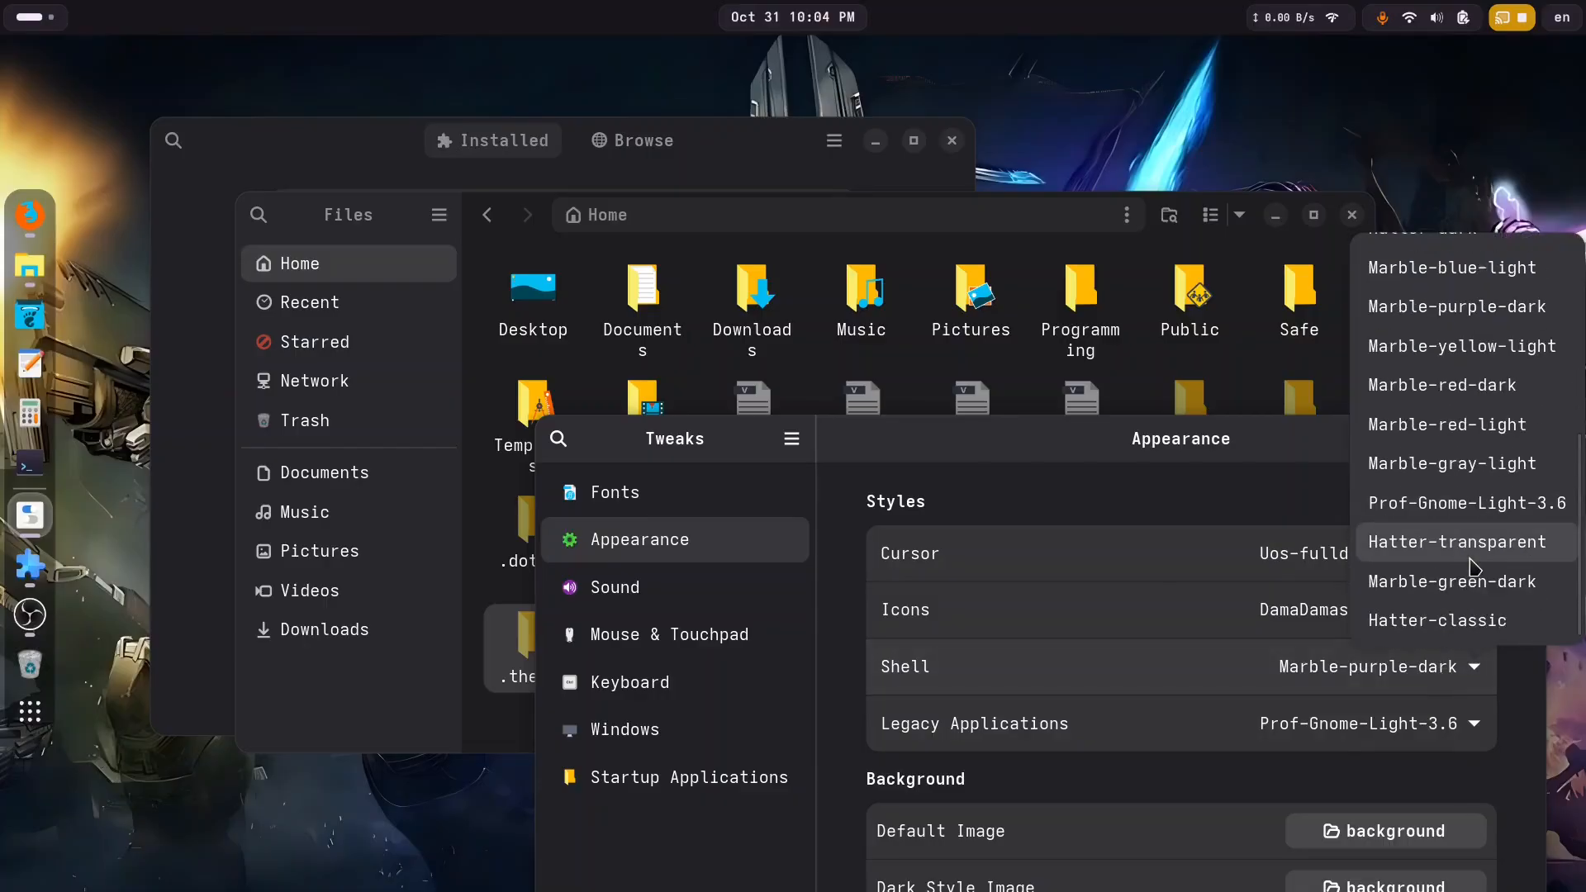
click(1422, 627)
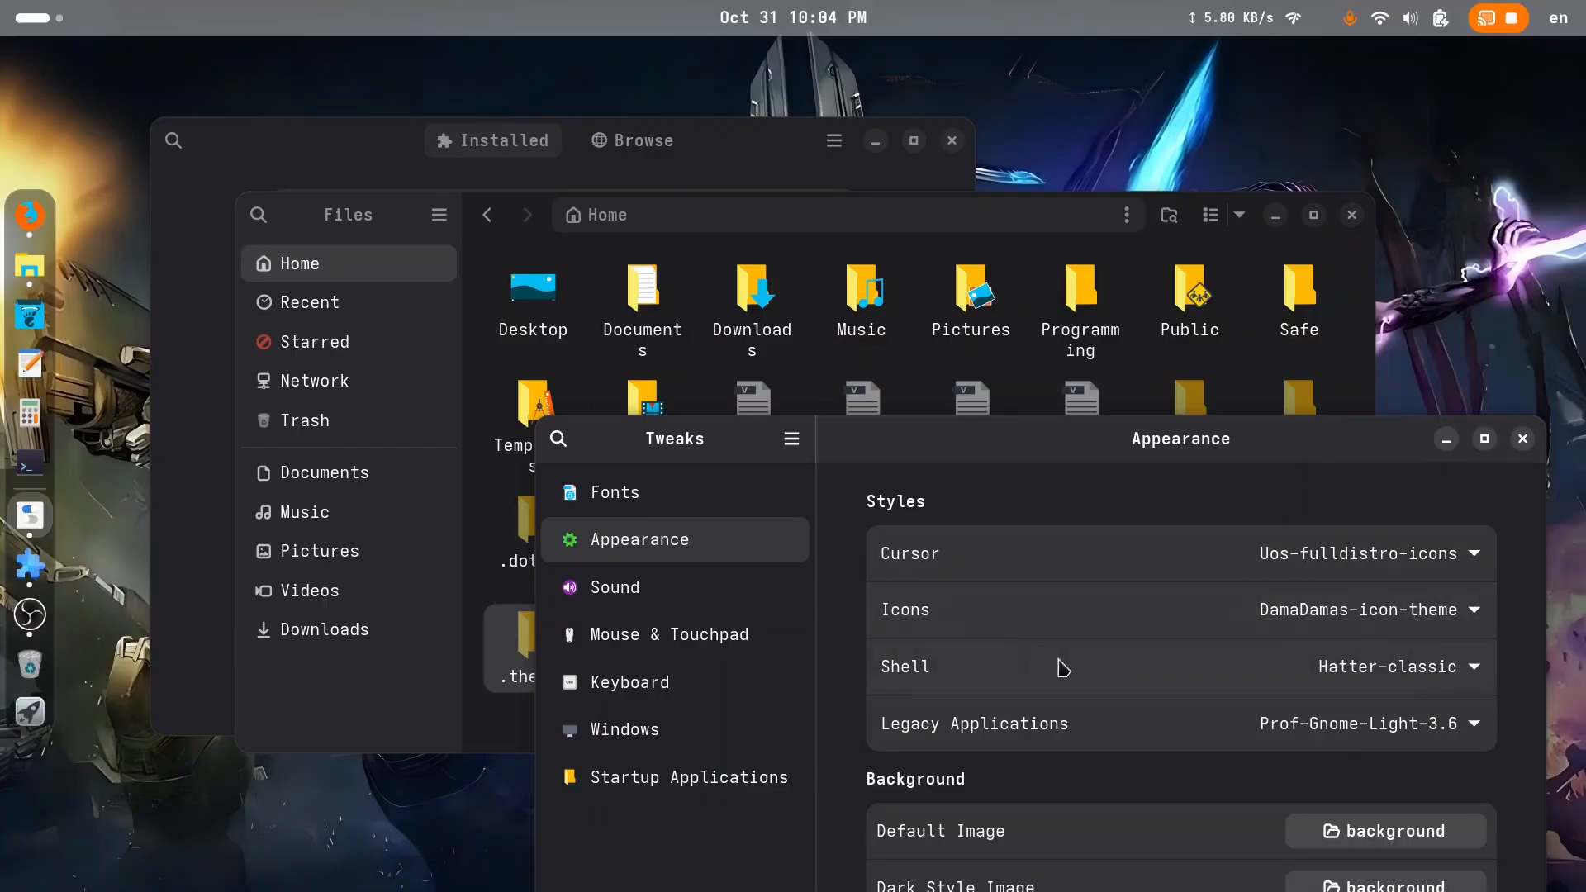
Step: Try the Prof-Gnome-Light-3.6 shell theme and check the theme choices for legacy applications without changing them
click(1456, 684)
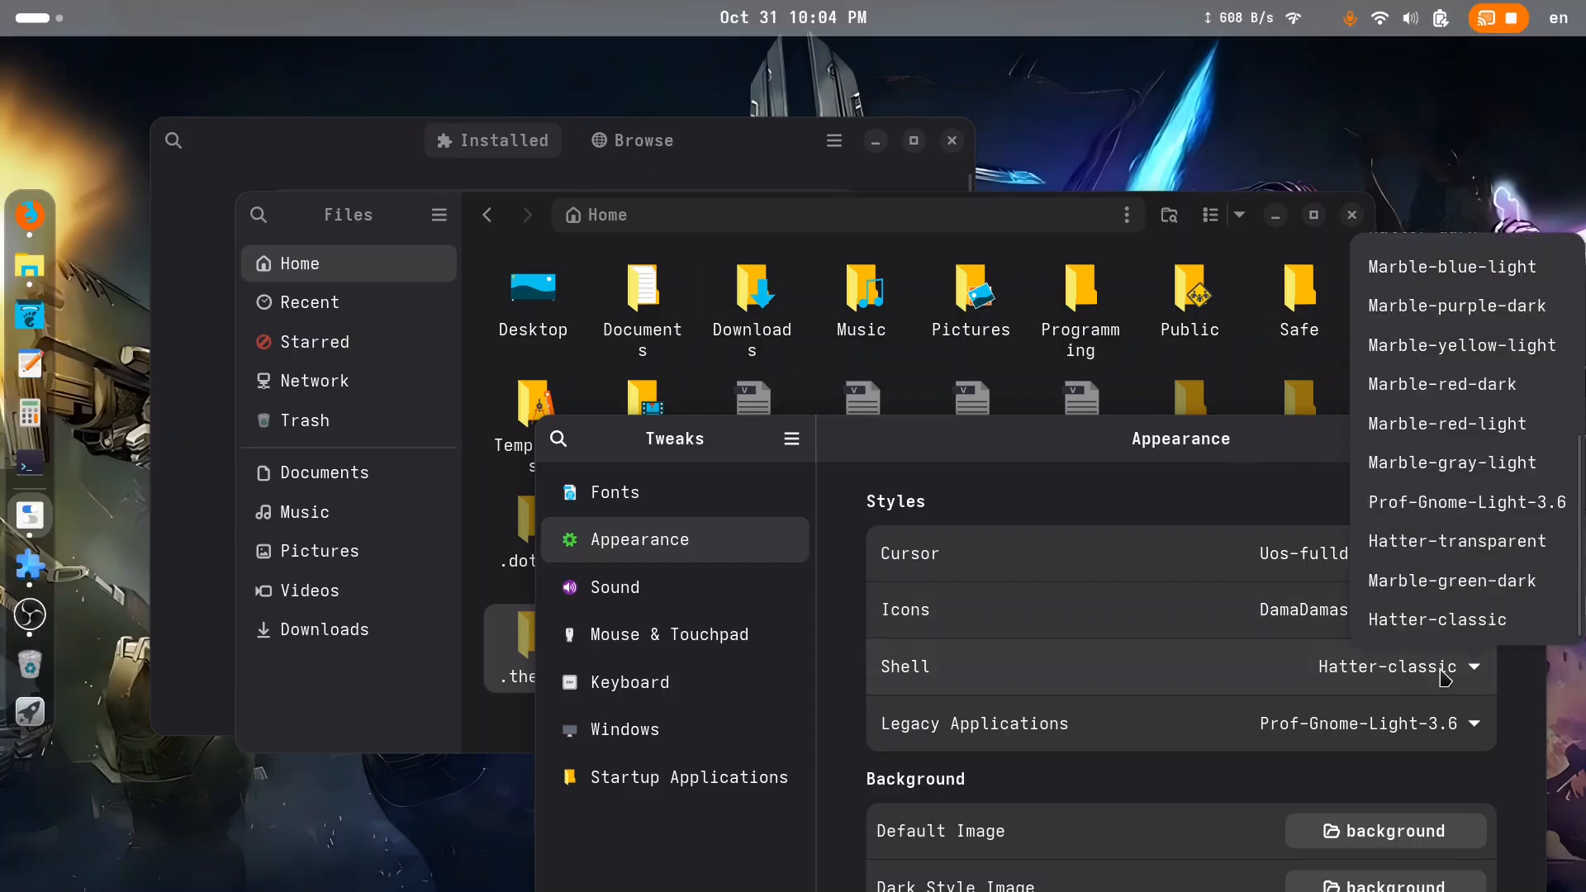
click(1462, 510)
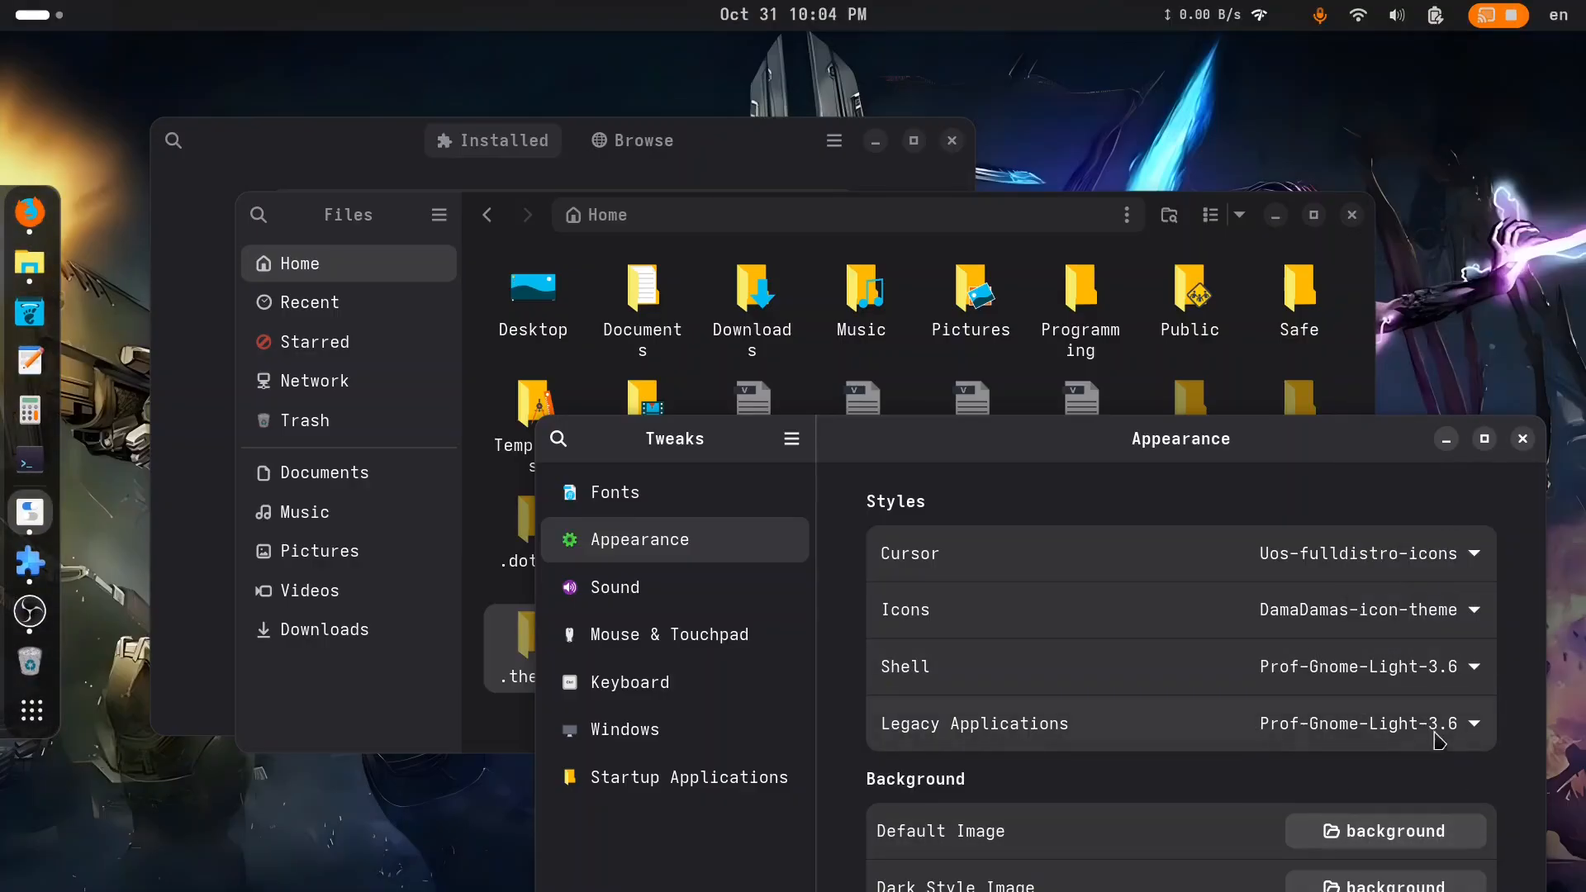
click(1397, 728)
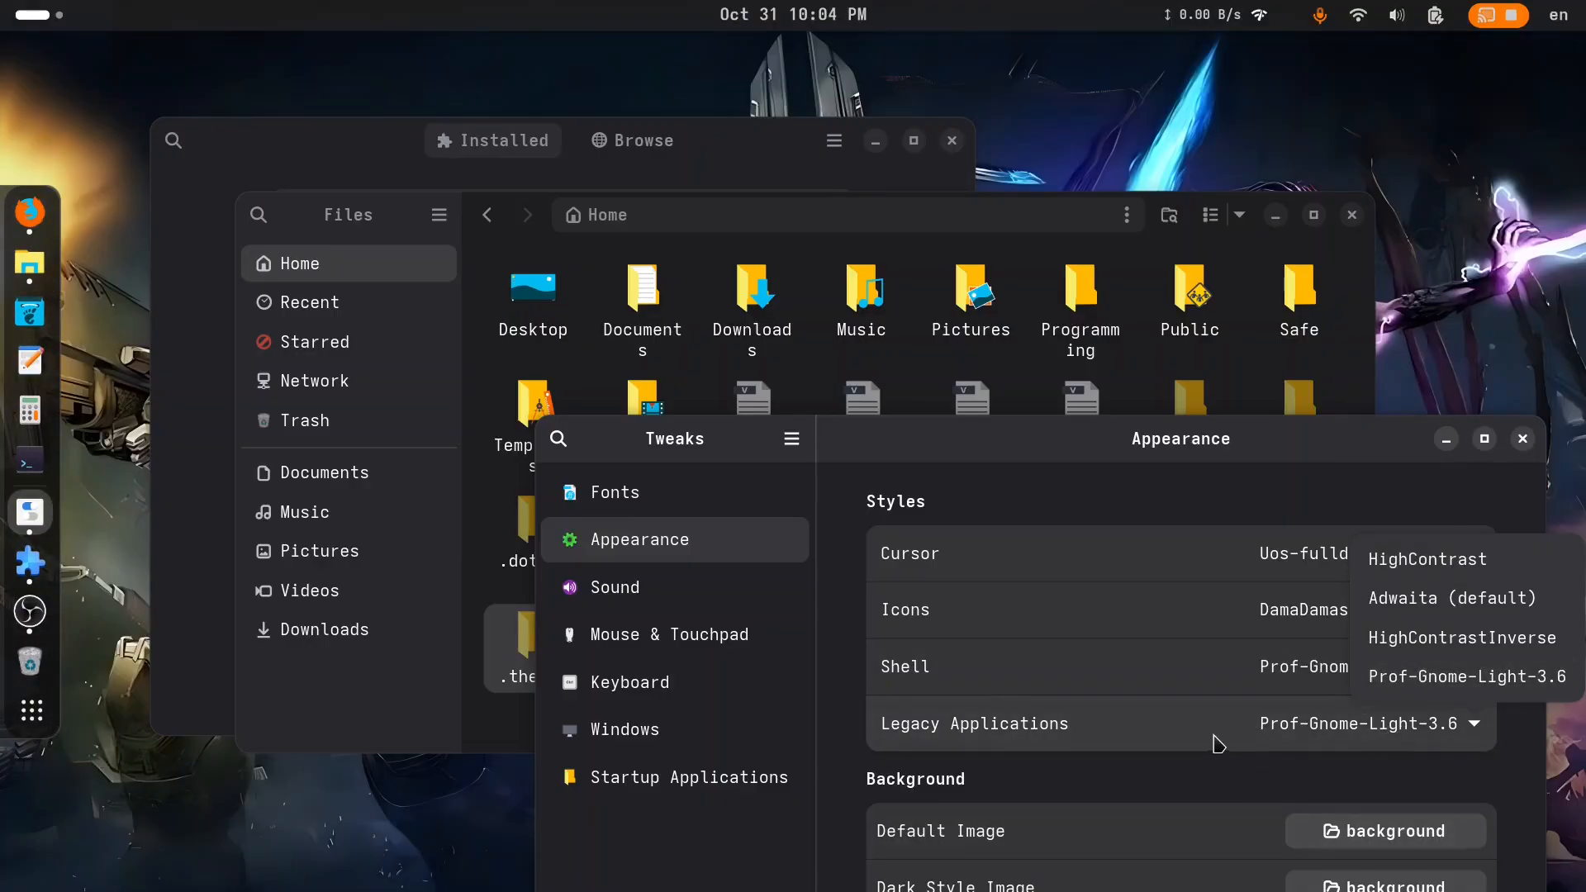
click(1226, 506)
Step: Set the shell theme back to Marble-red-dark
click(1427, 677)
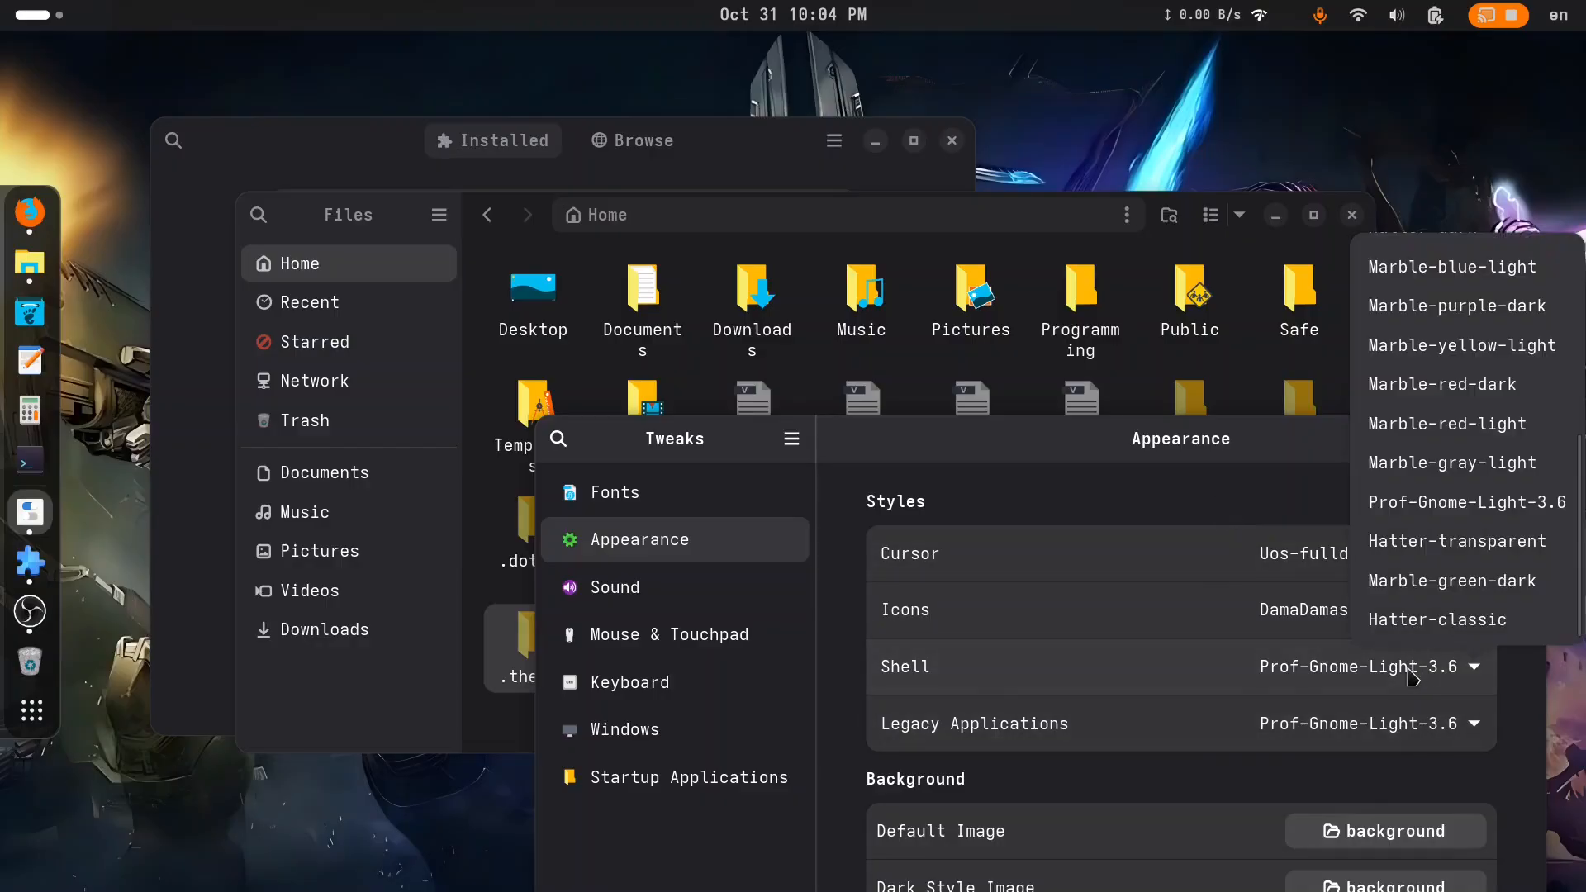
scroll(1463, 496, up, 3)
scroll(1467, 496, up, 1)
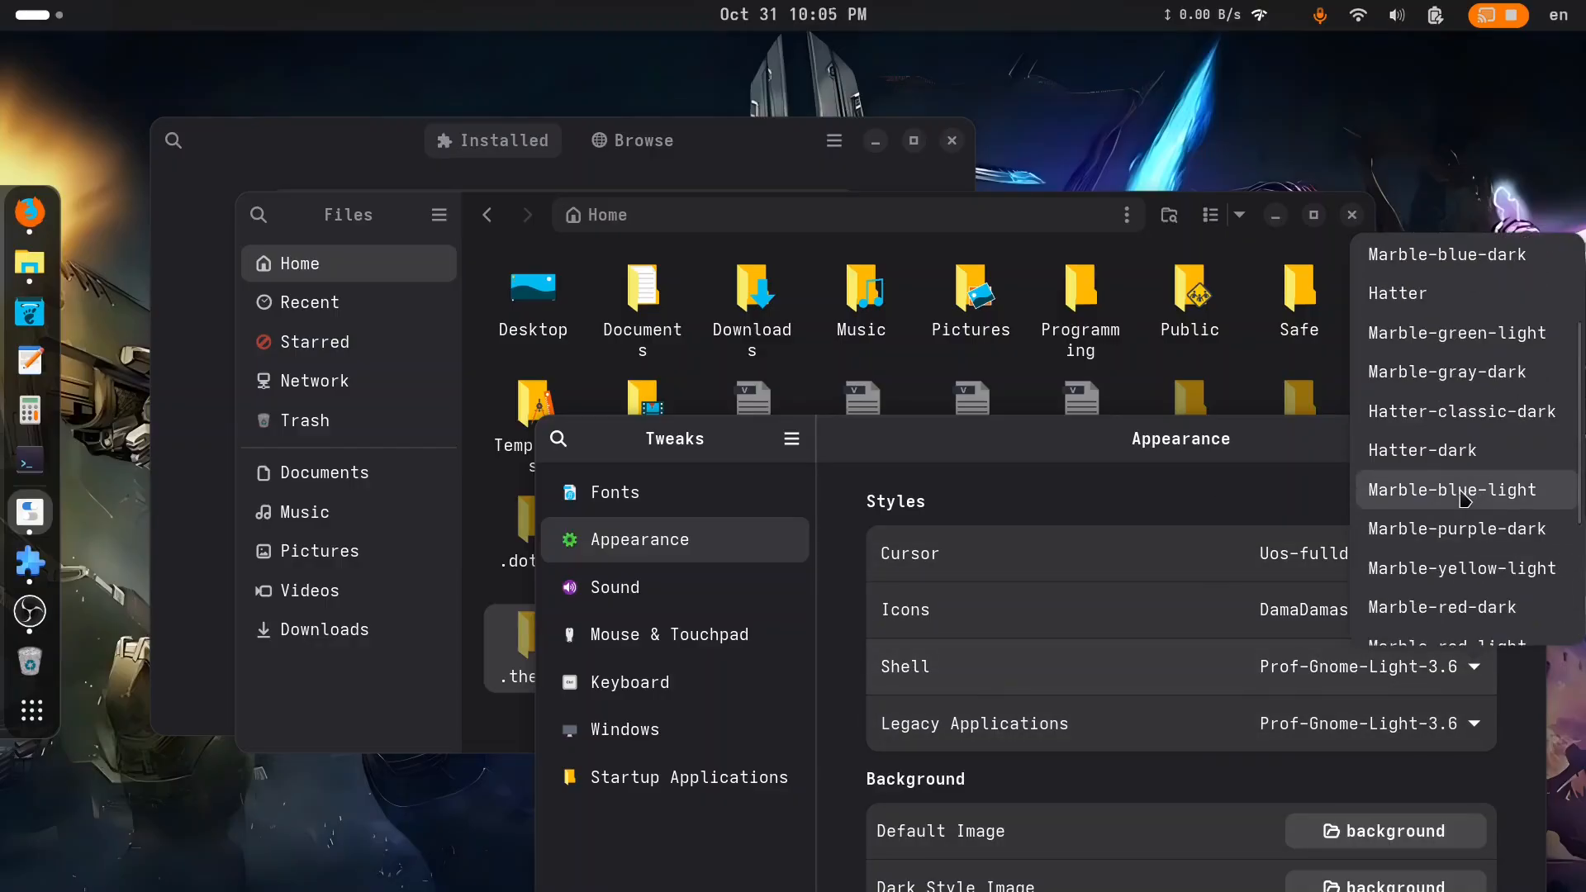
scroll(1460, 499, up, 3)
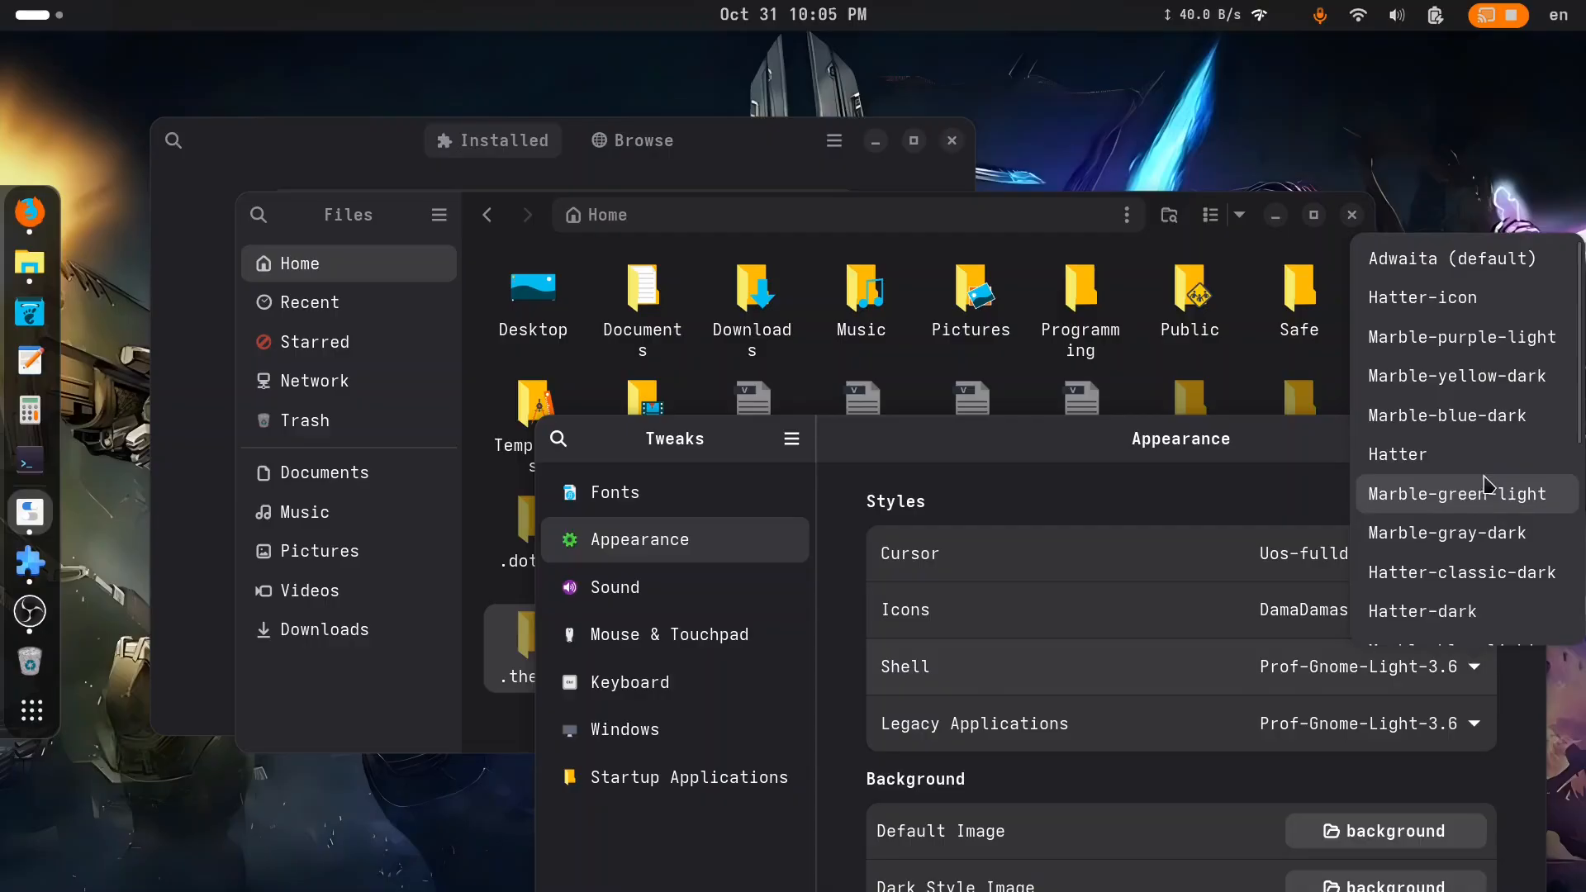
click(1485, 488)
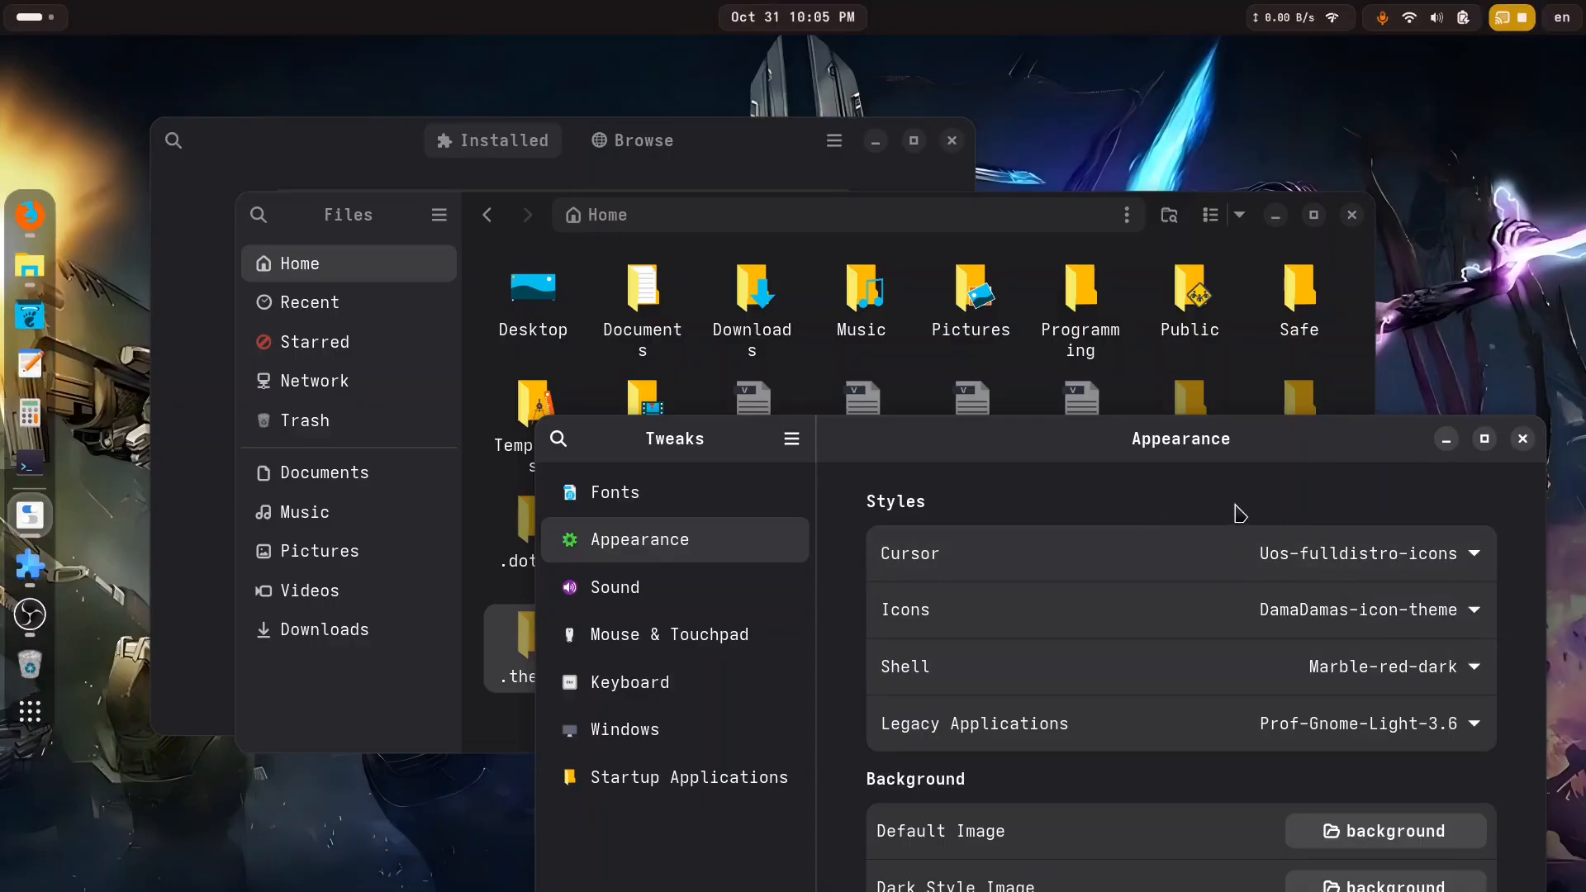
Step: Move the Tweaks window up and minimize it to bring the Home folder in Files back into view
drag(1305, 449, 1215, 297)
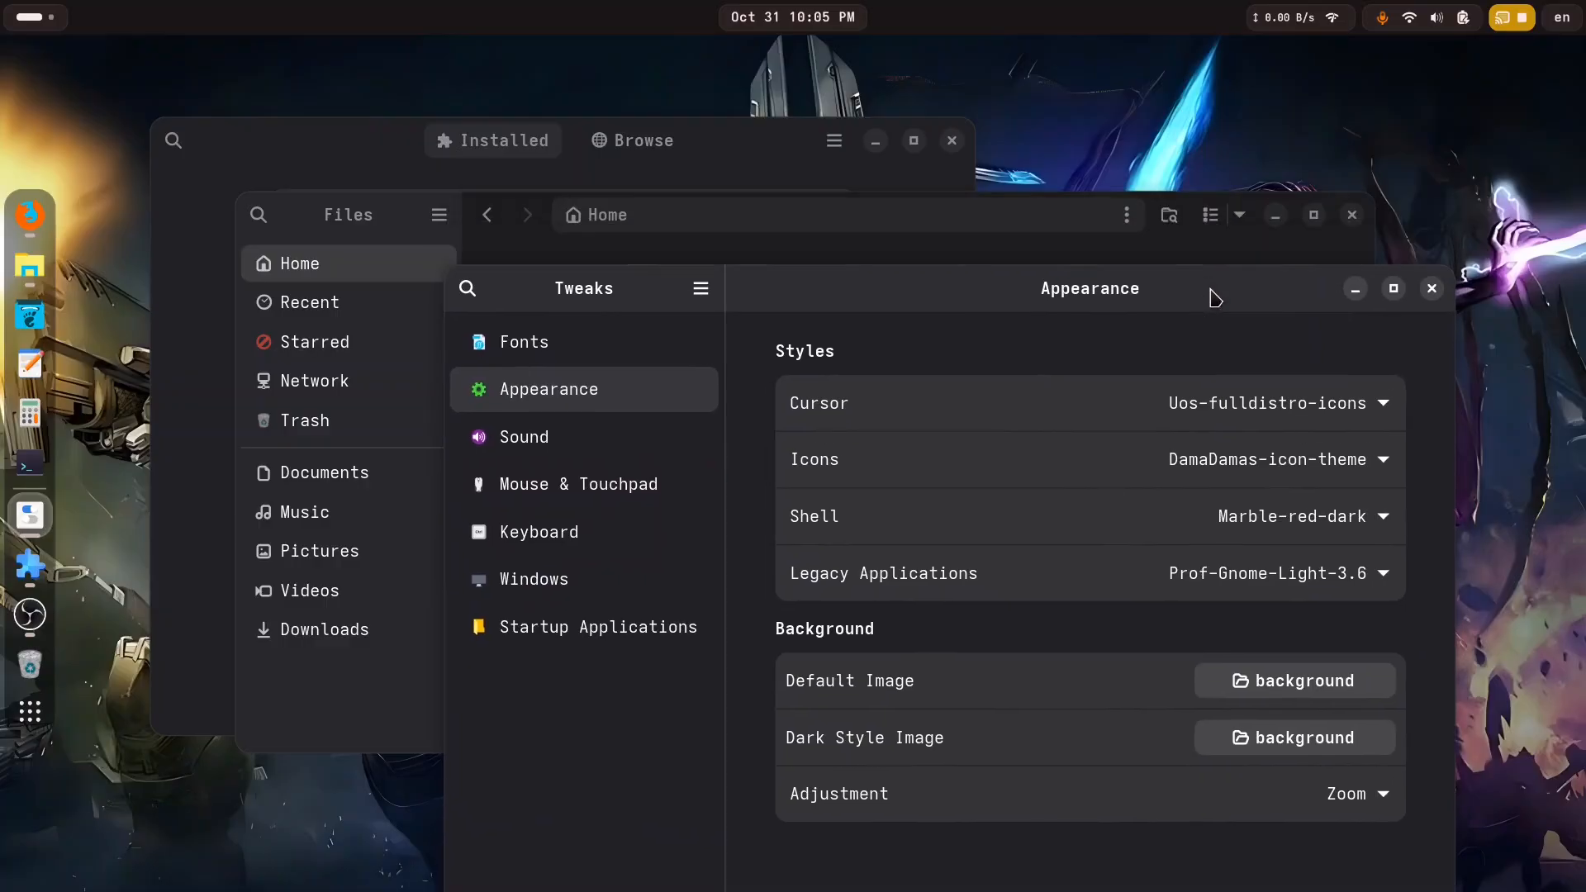
click(1355, 290)
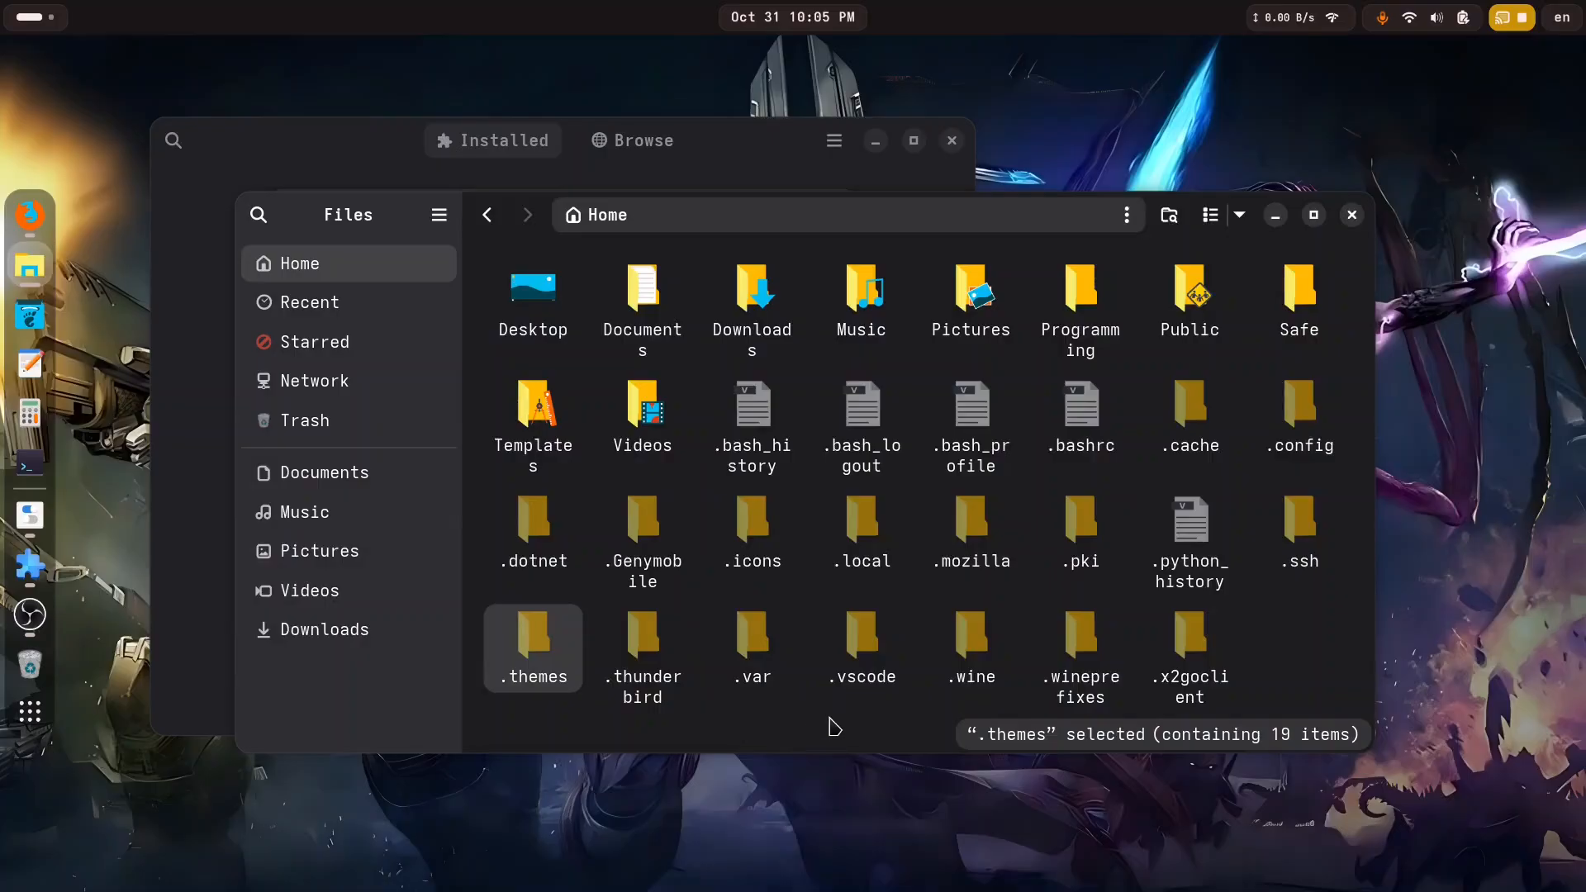
drag(399, 218, 416, 215)
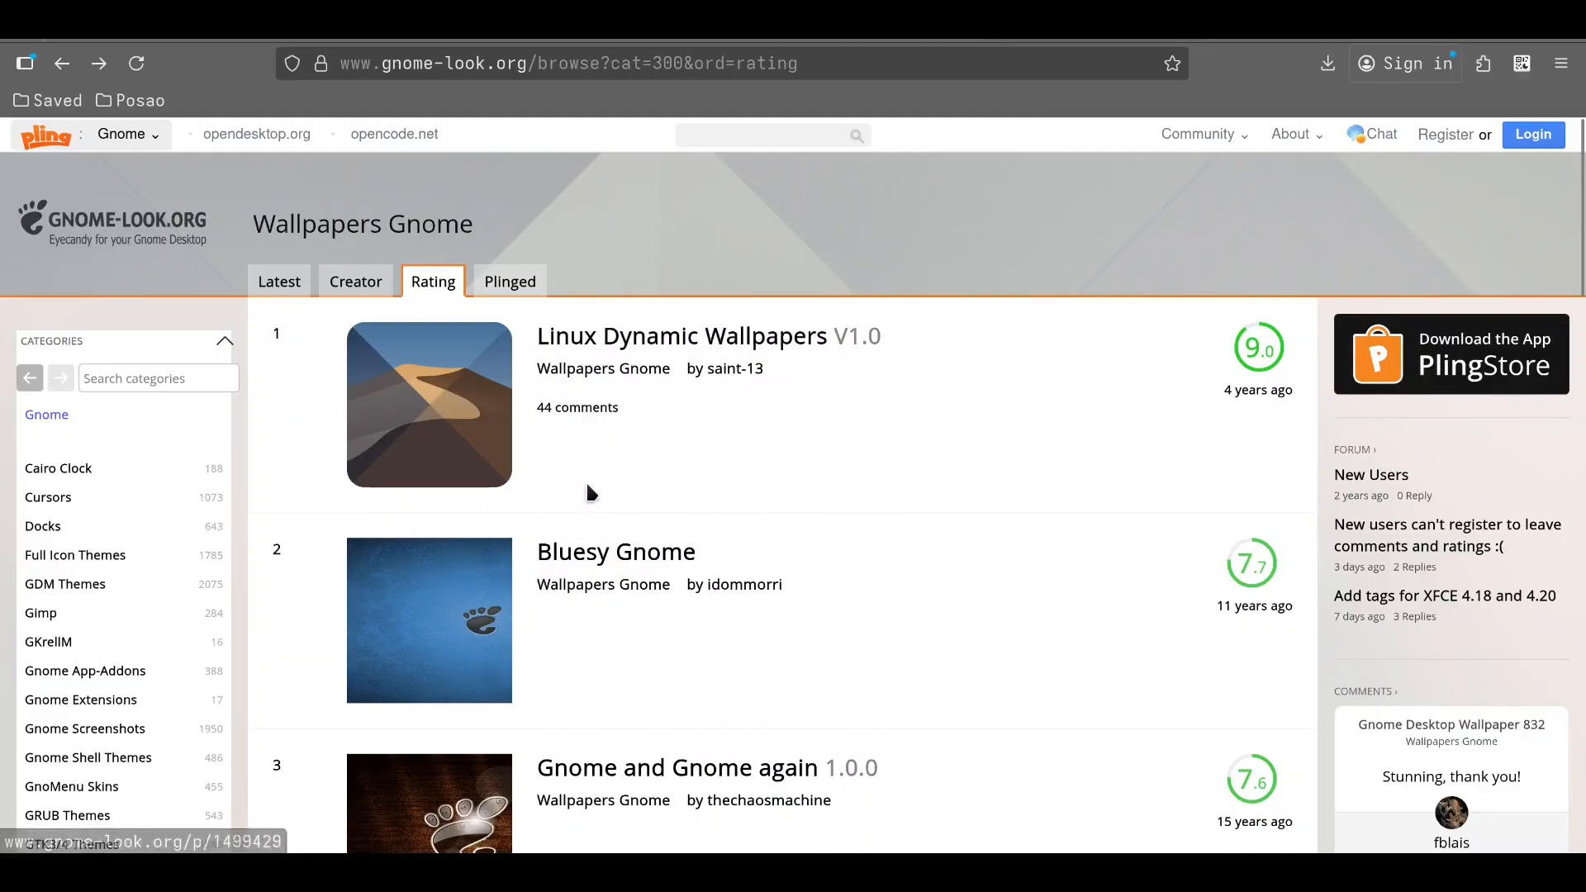
Step: Look through the categories on gnome-look.org in the browser and open Gnome Shell Themes
scroll(296, 549, down, 2)
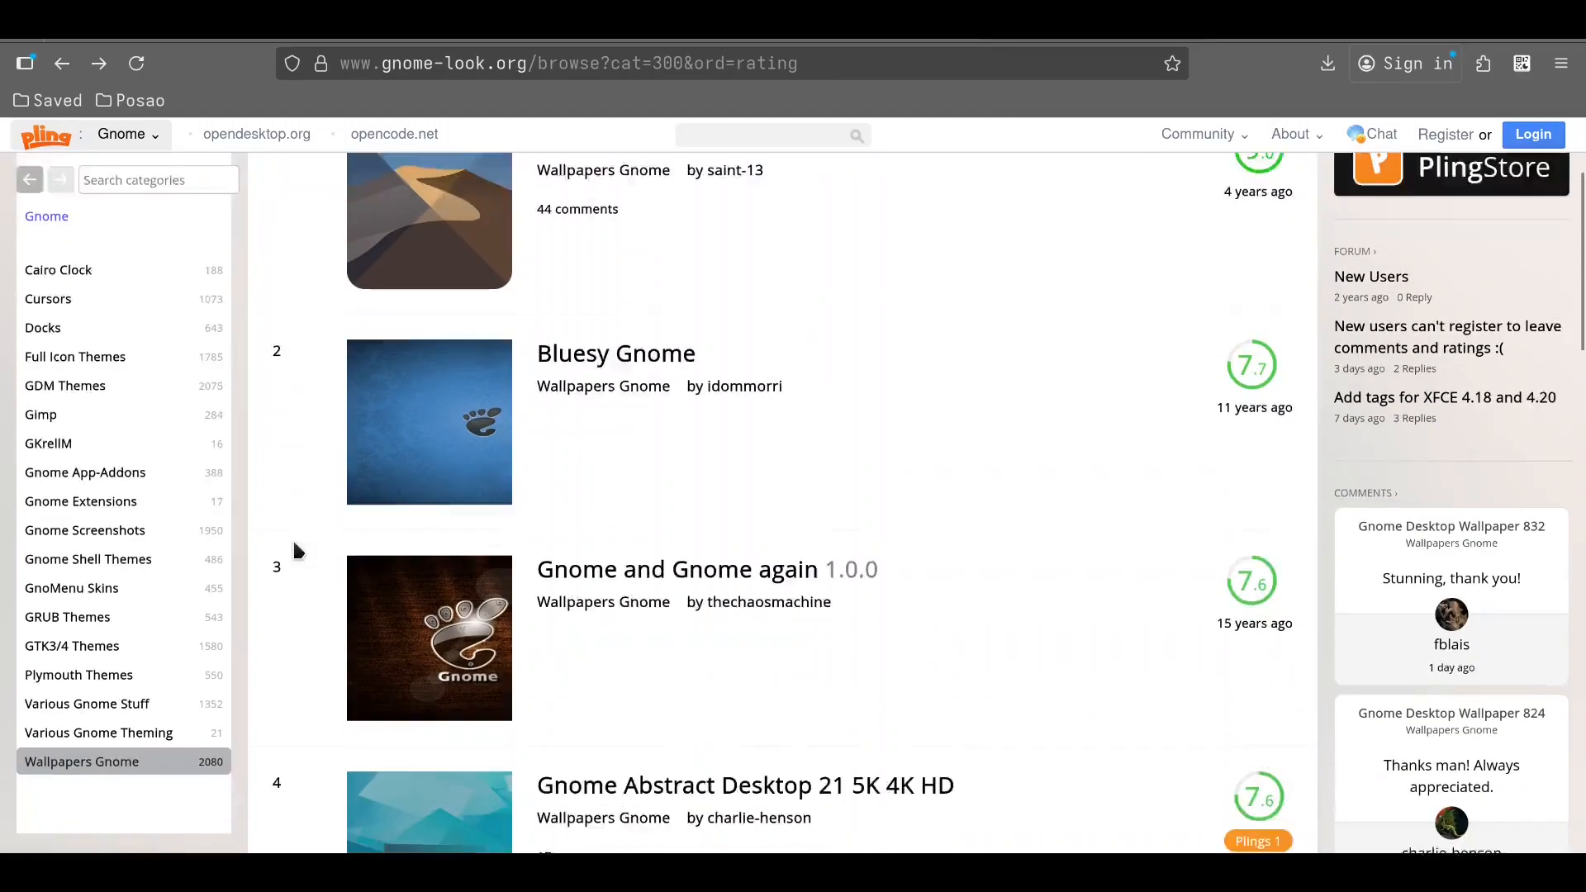
scroll(295, 544, down, 1)
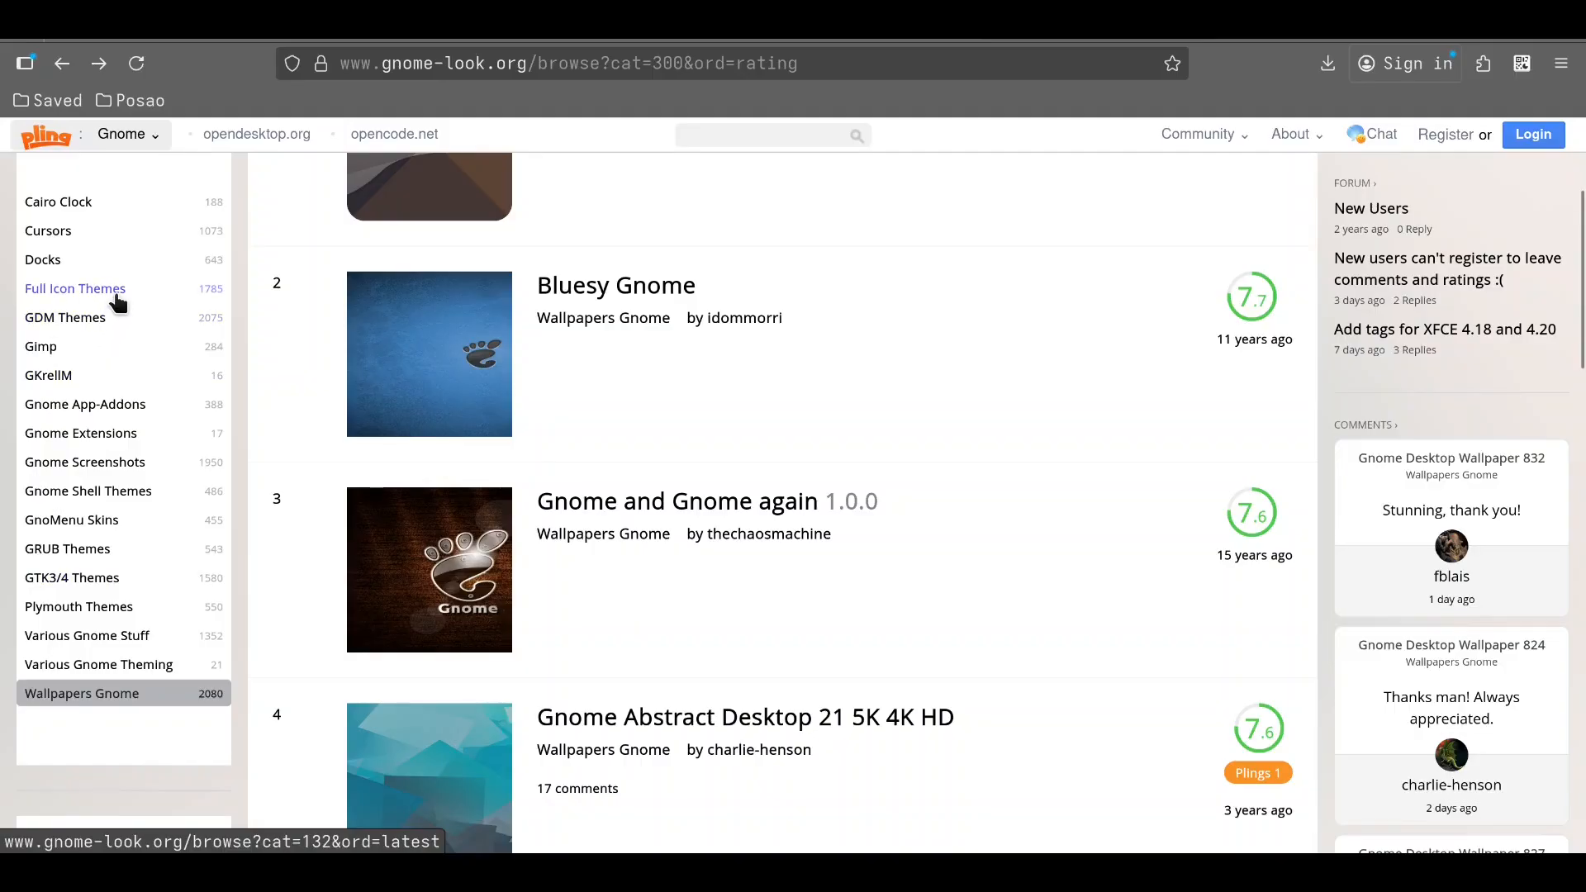
click(124, 492)
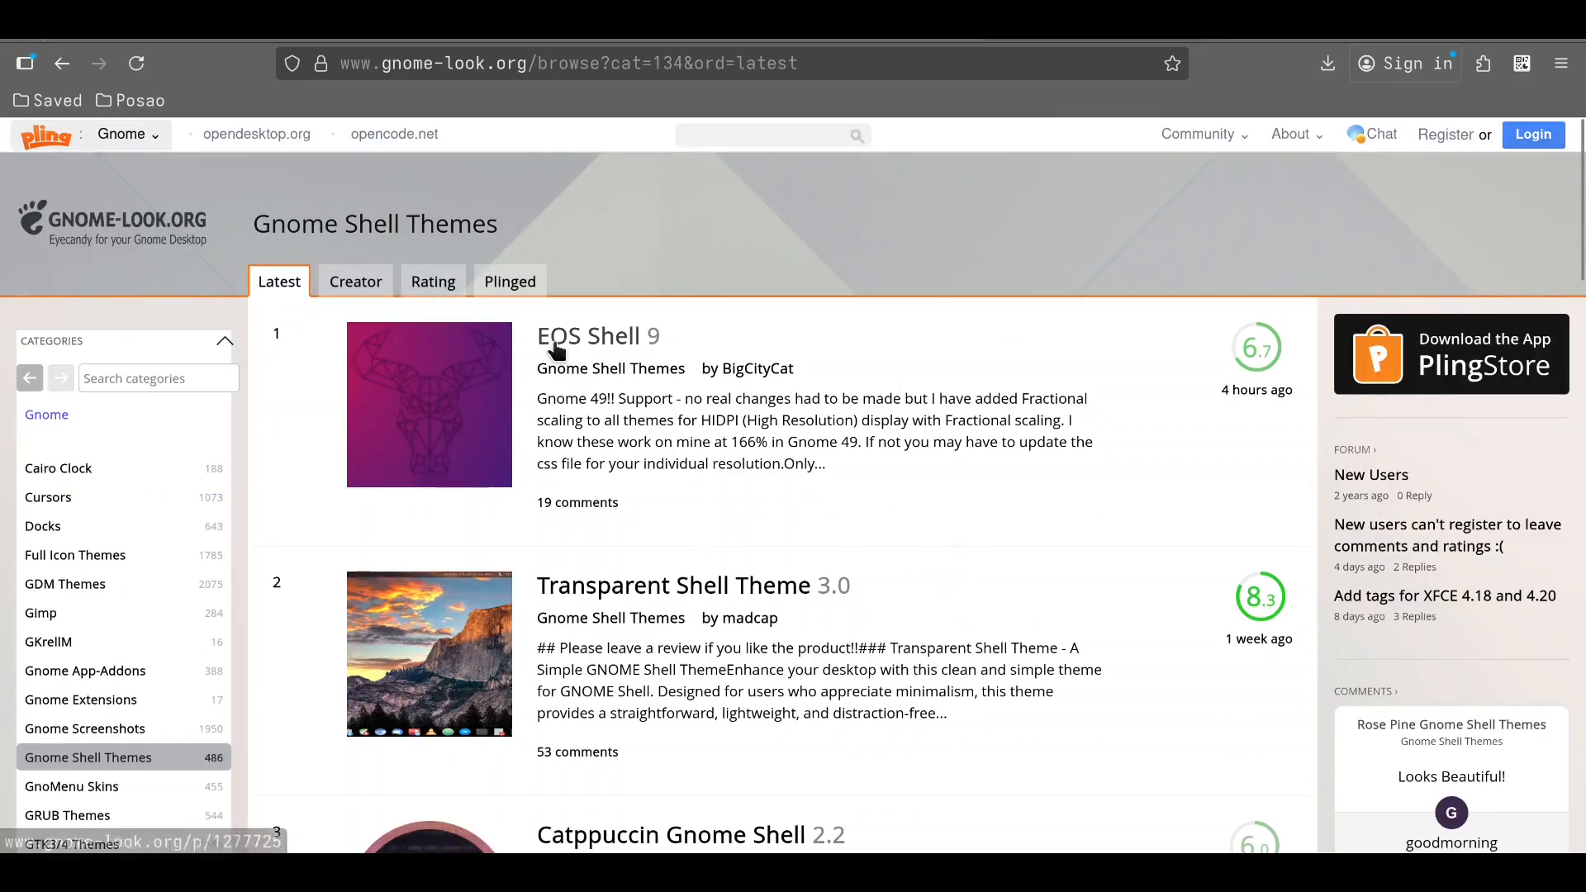
Step: Open the EOS Shell theme page, look through its content, and return to the Gnome Shell Themes list
click(555, 346)
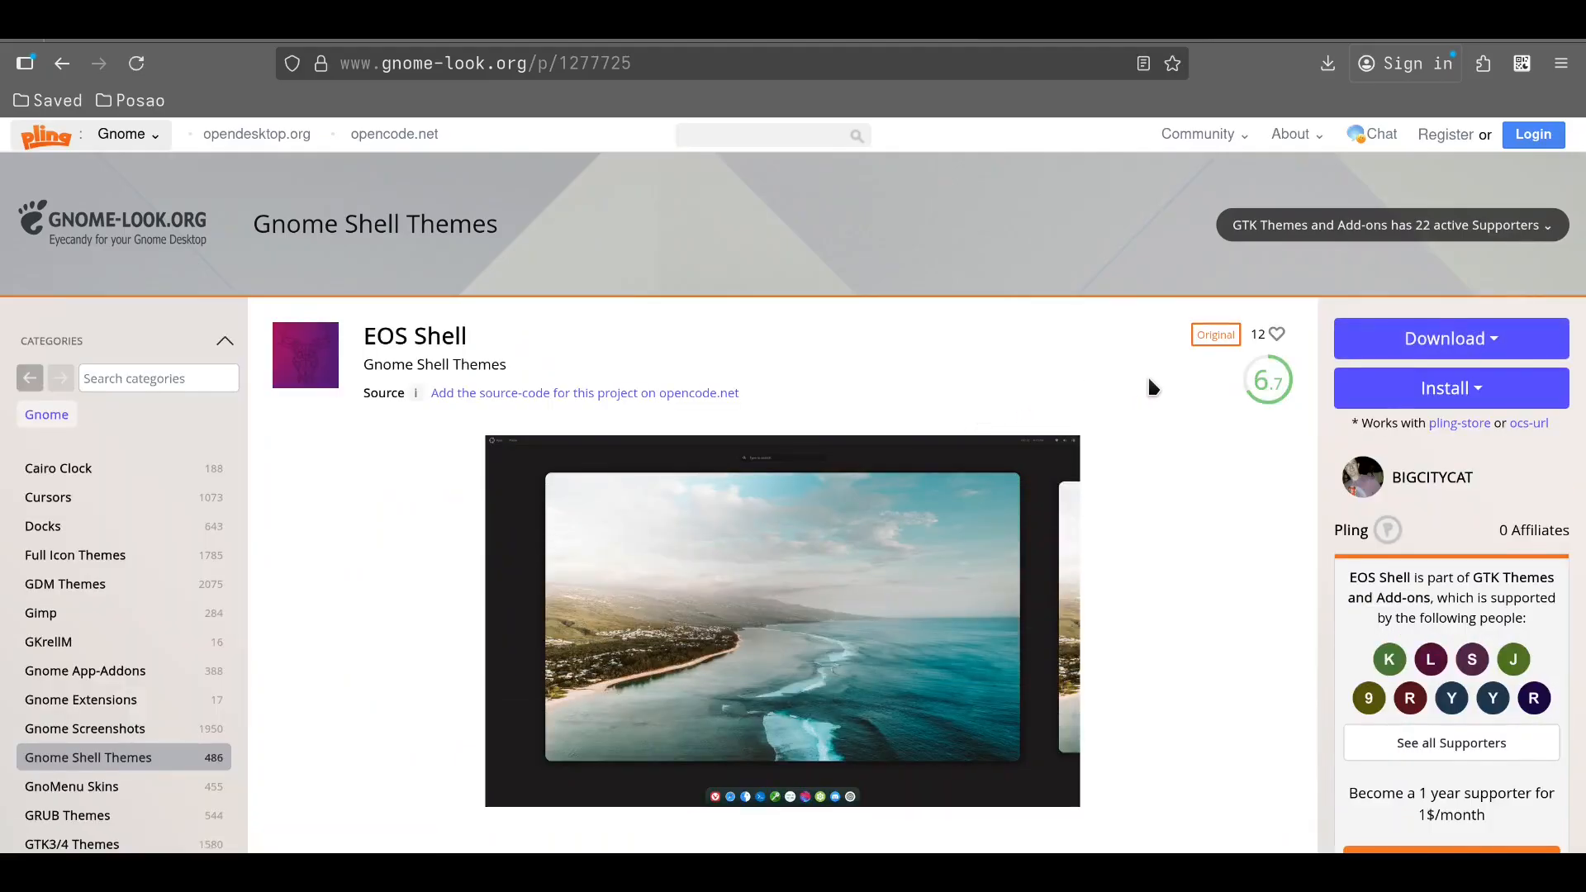
scroll(1150, 380, down, 10)
scroll(1153, 440, up, 15)
click(64, 75)
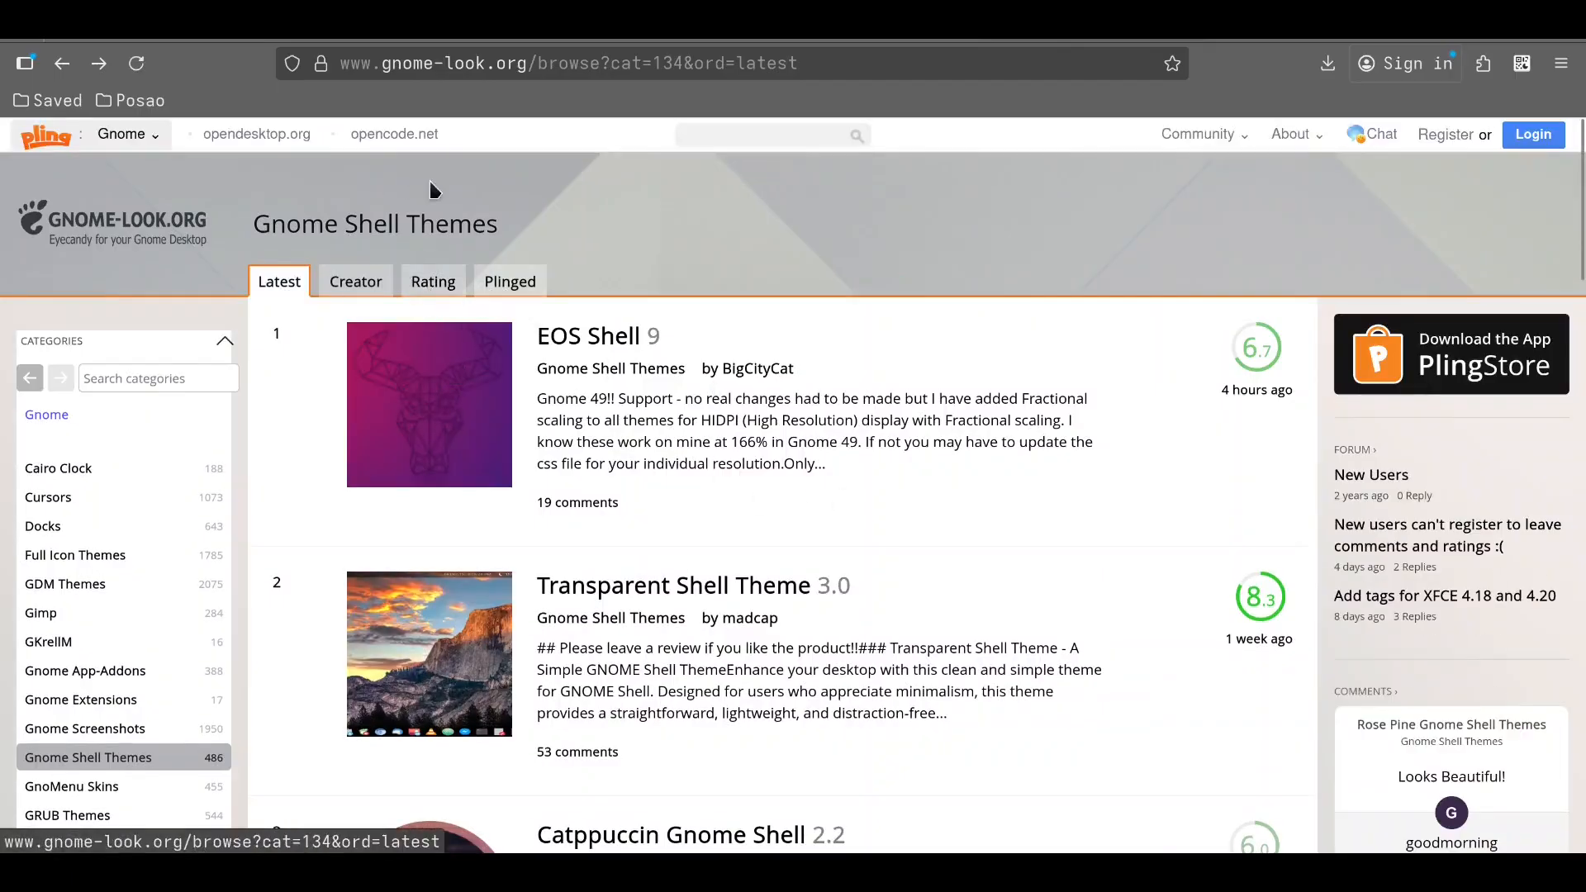
Step: Sort the Gnome Shell Themes by rating, open the Flat Remix GNOME / GDM page and look through its preview images
click(435, 283)
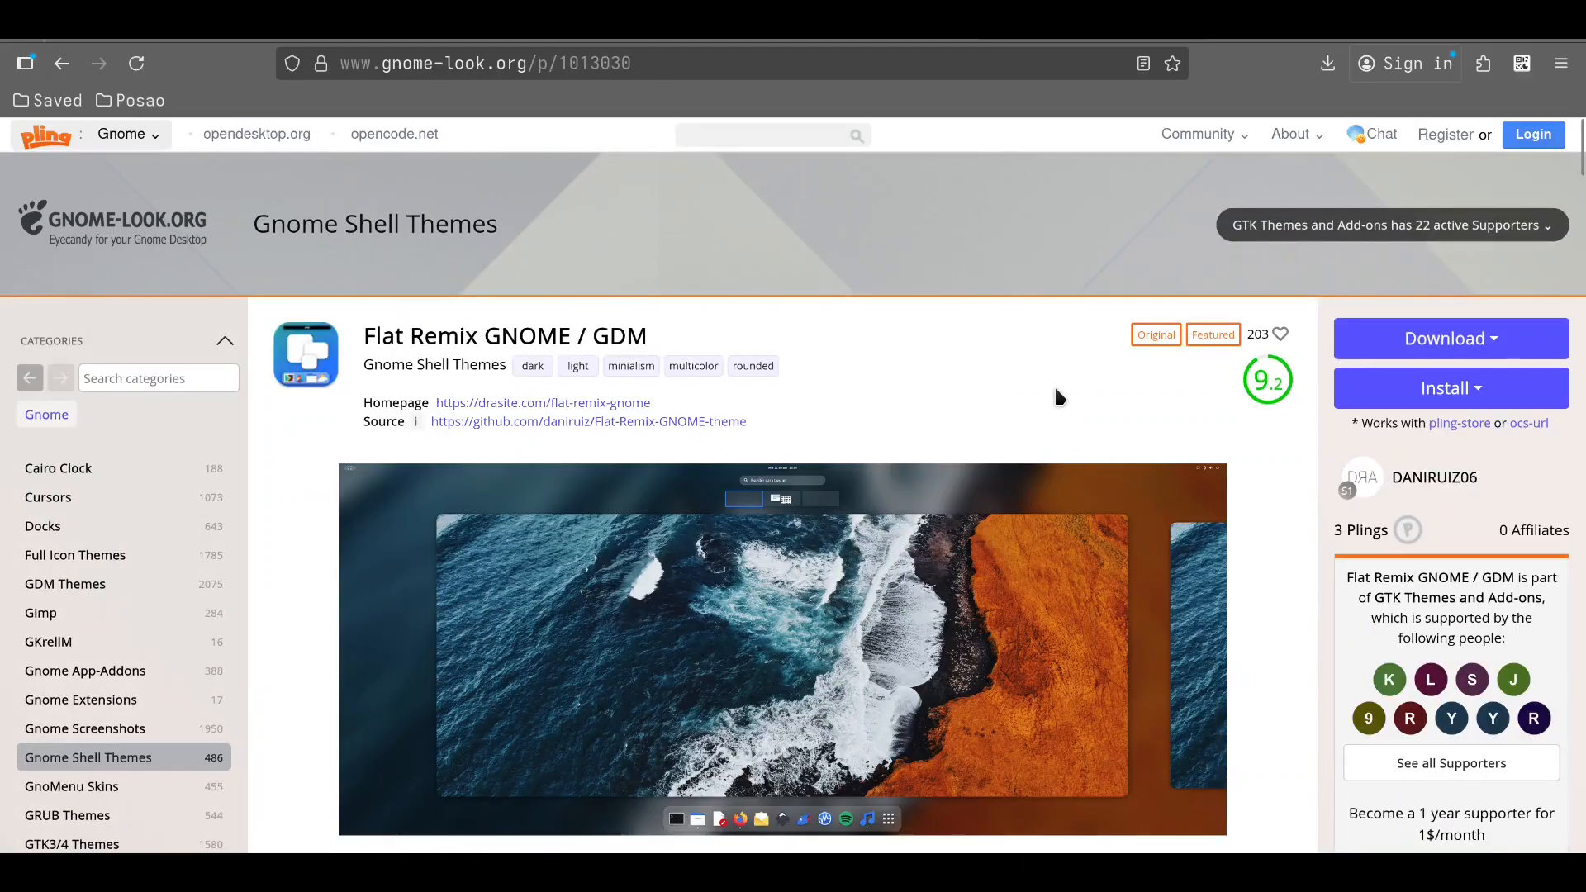
scroll(1054, 383, down, 3)
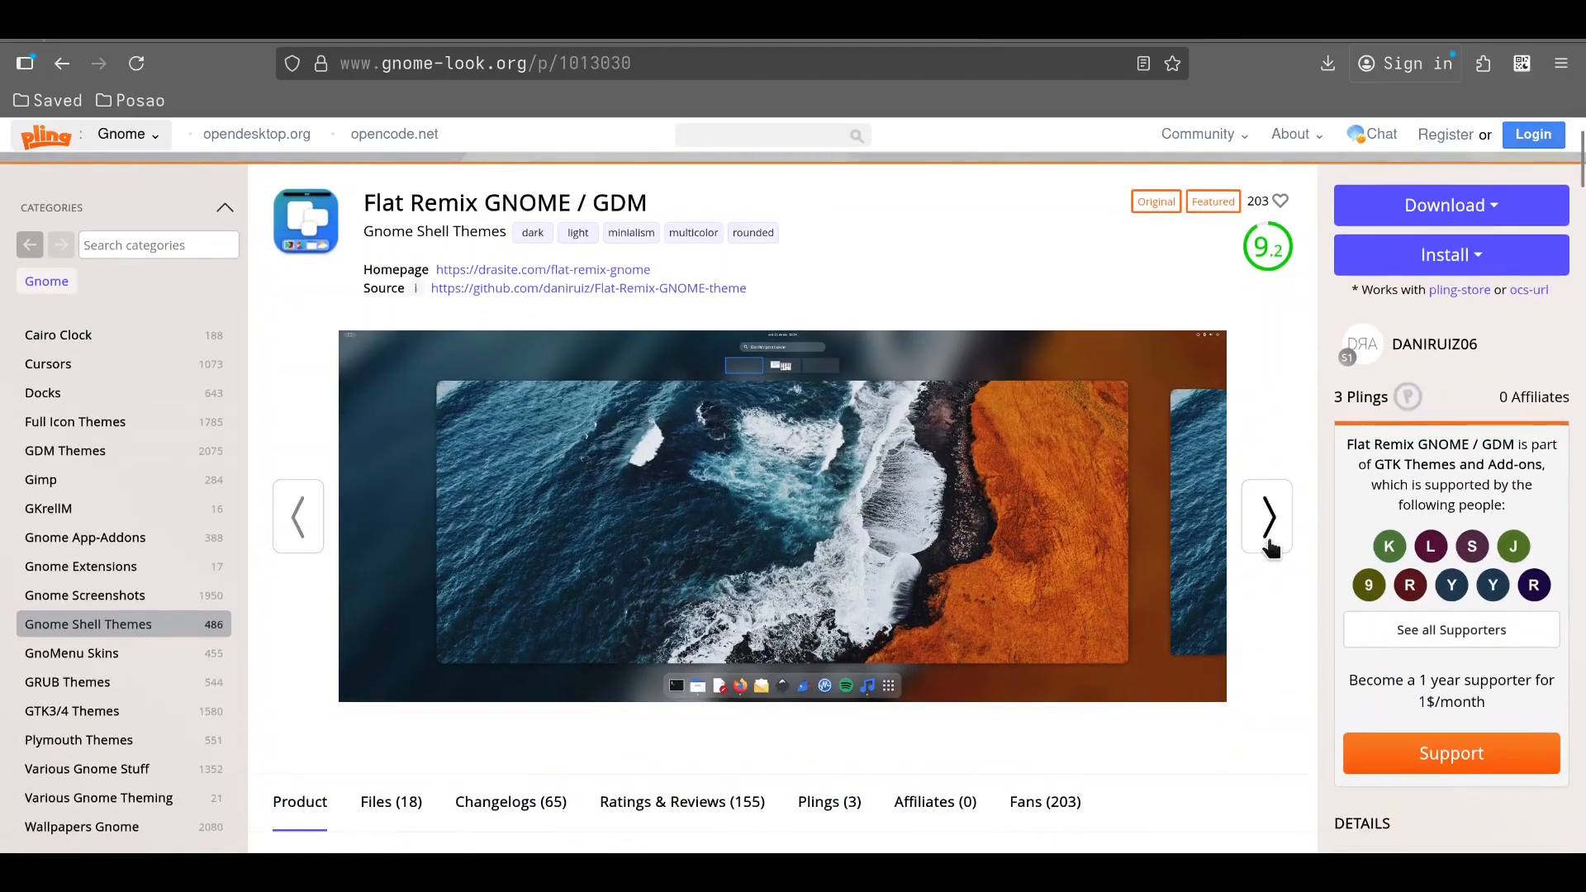
click(1269, 538)
click(1270, 547)
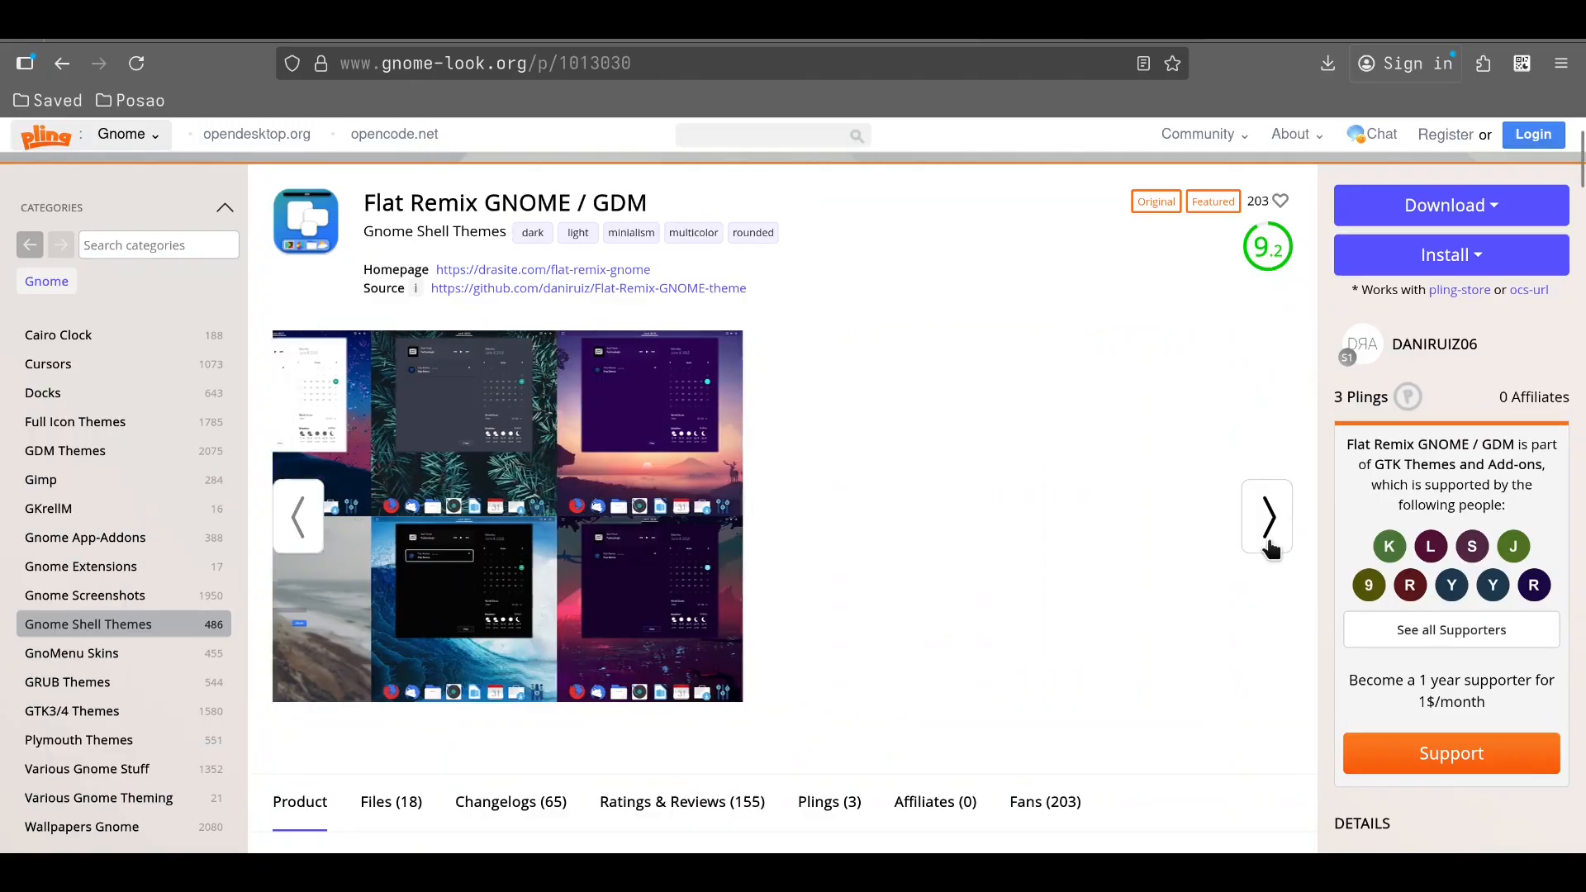
click(1270, 545)
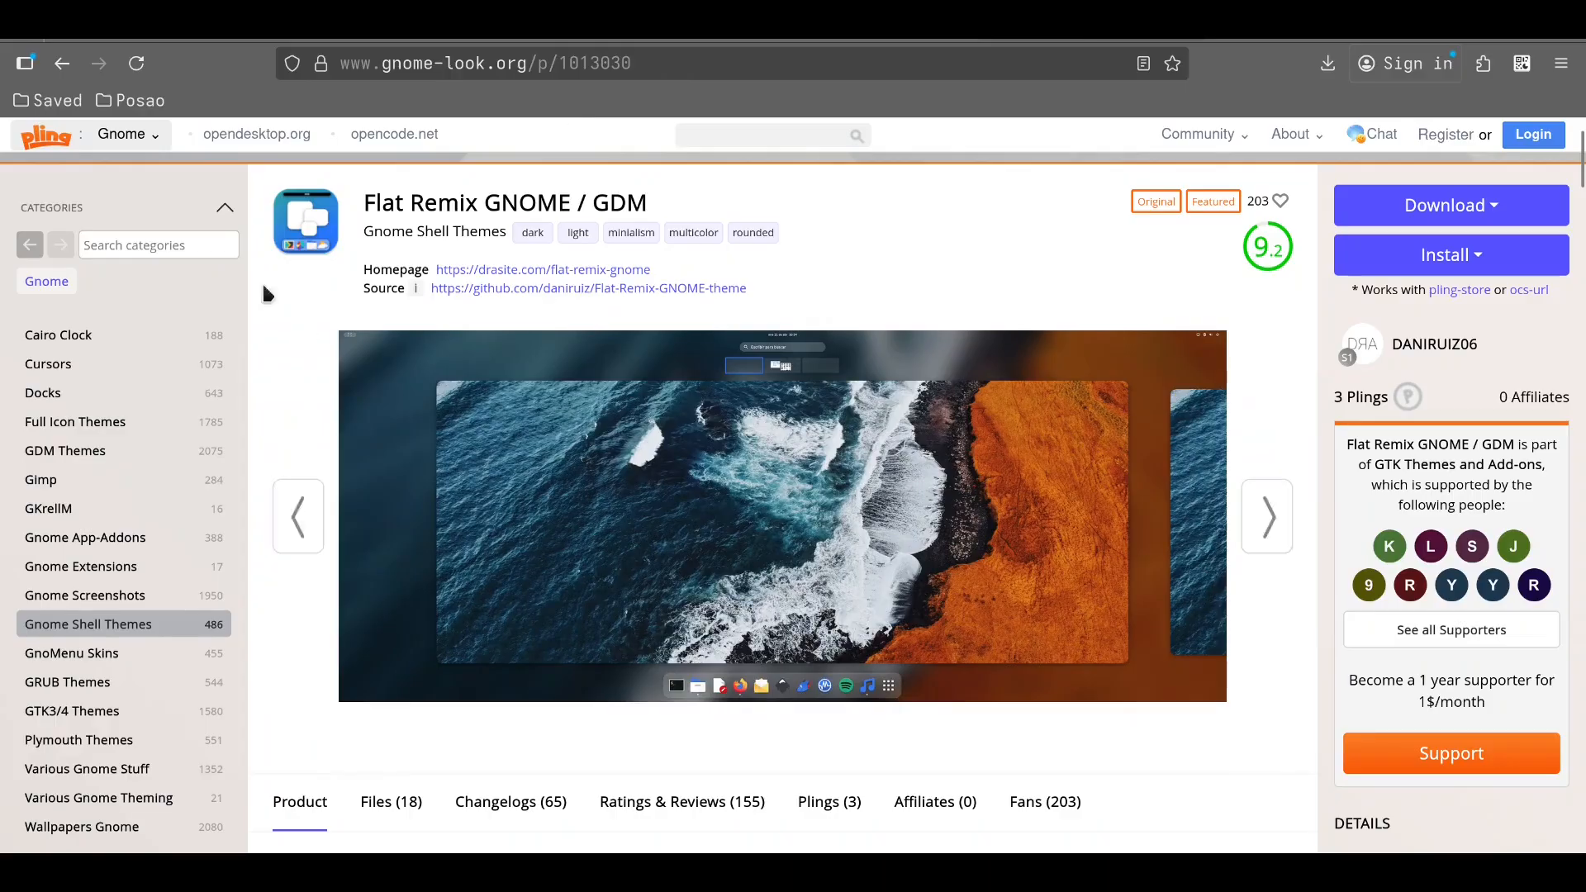
Step: Download 01-Flat-Remix-Light-20250926.tar.xz and open its containing folder in Files
click(1494, 217)
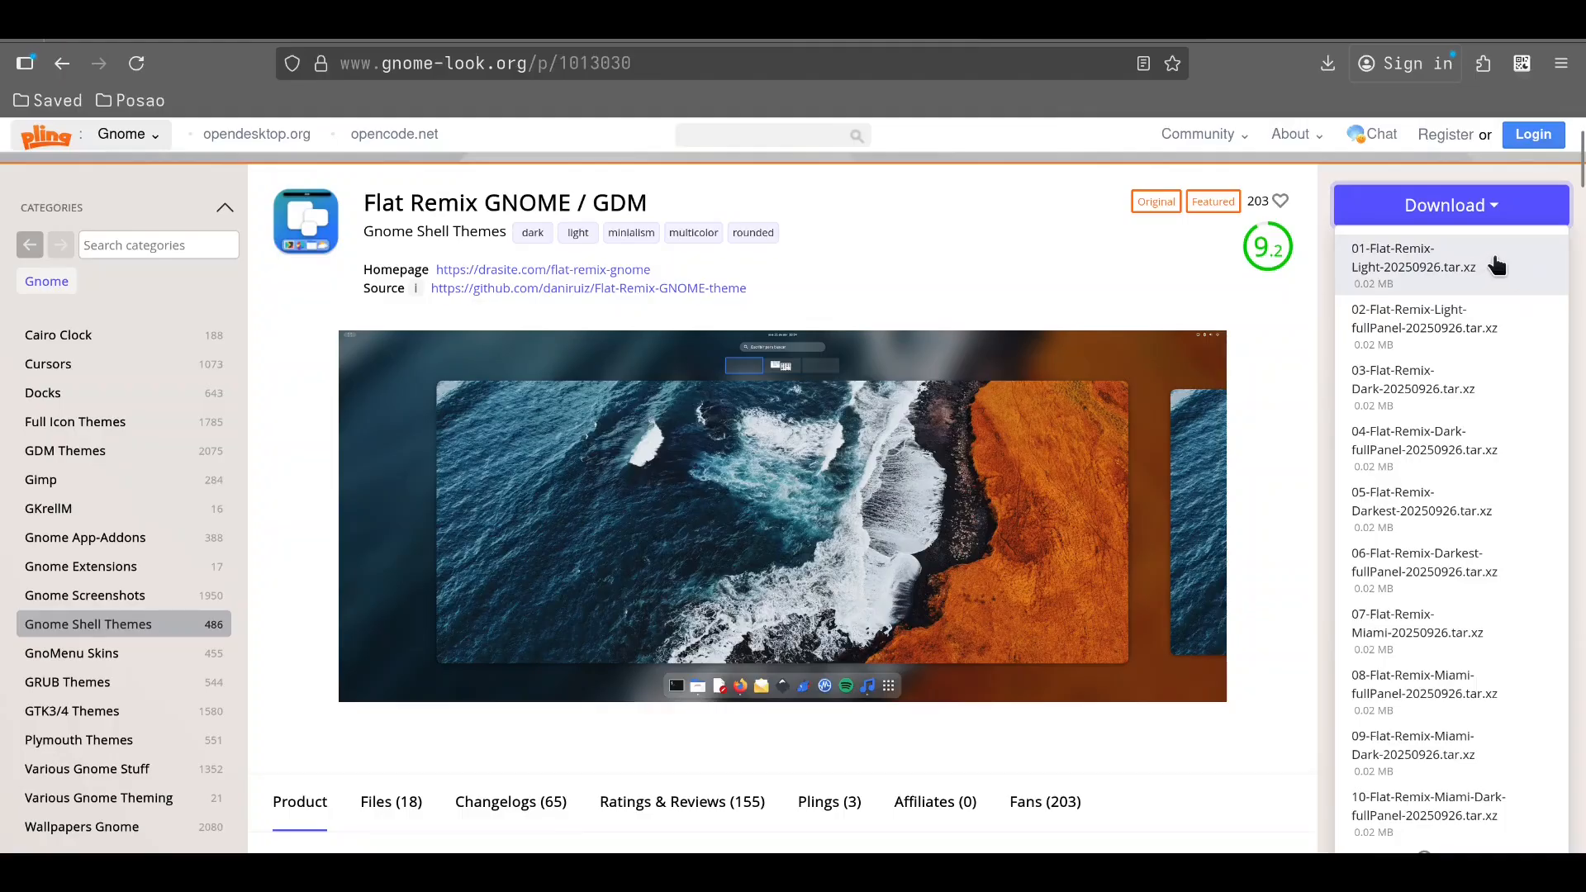
click(1430, 261)
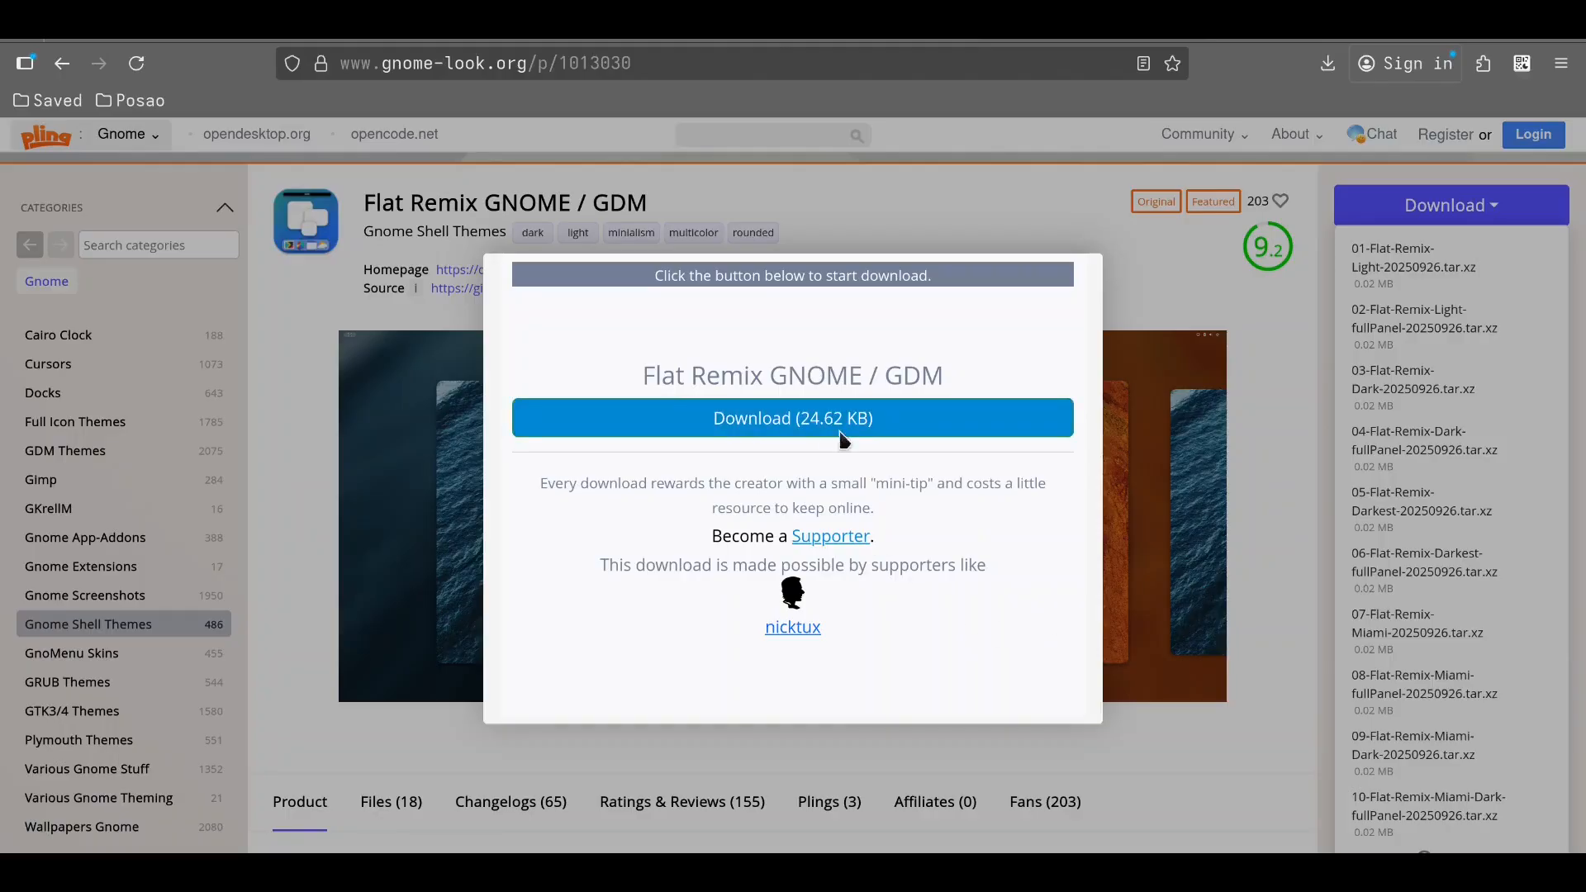
click(839, 426)
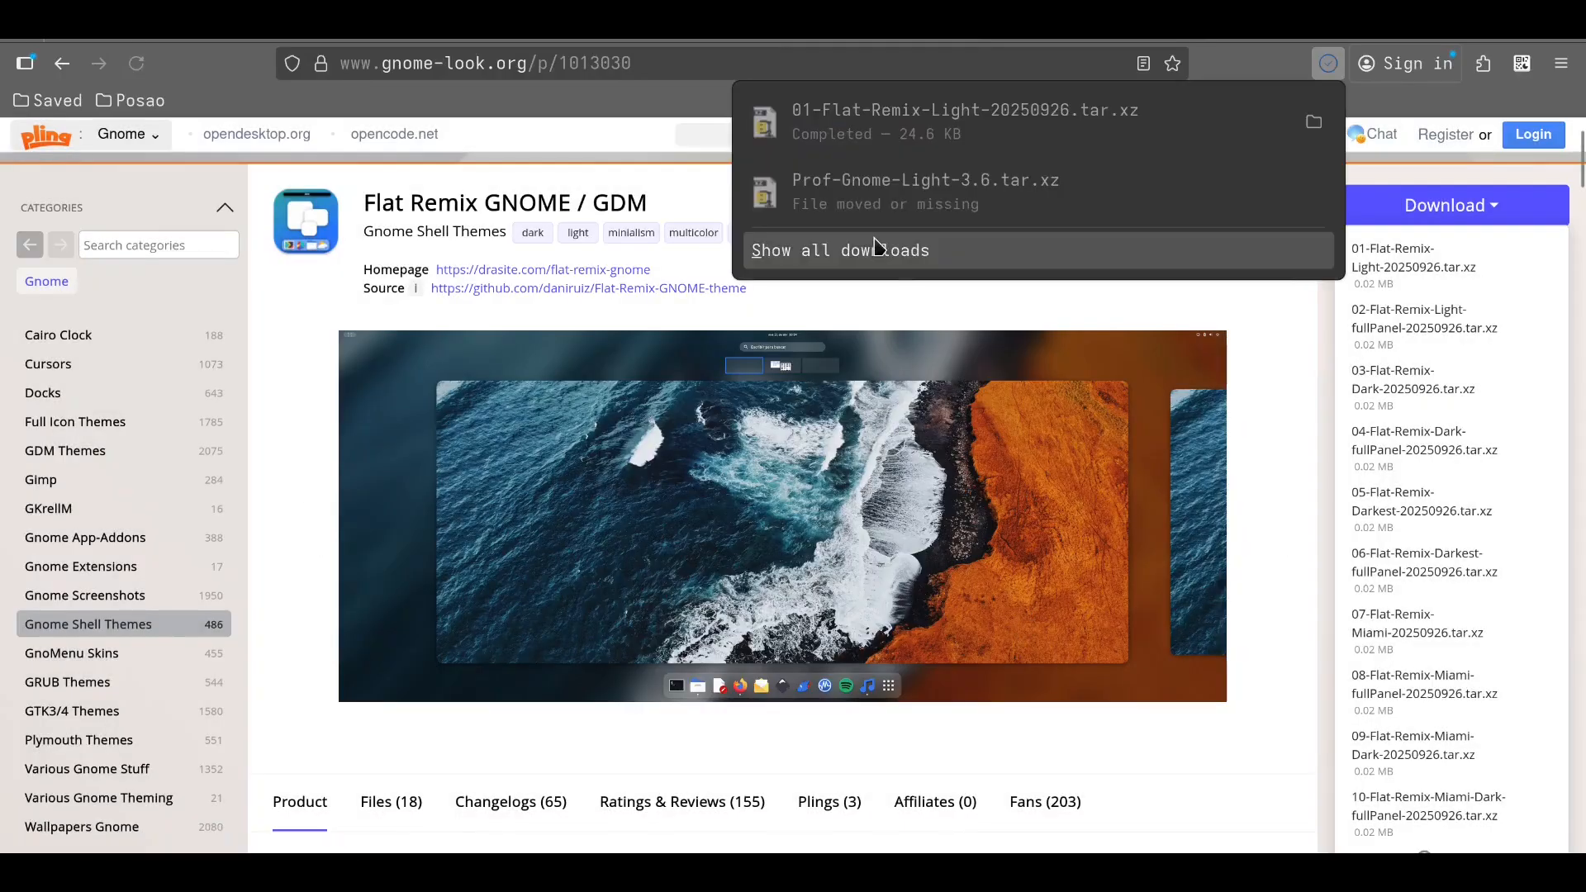
click(1314, 123)
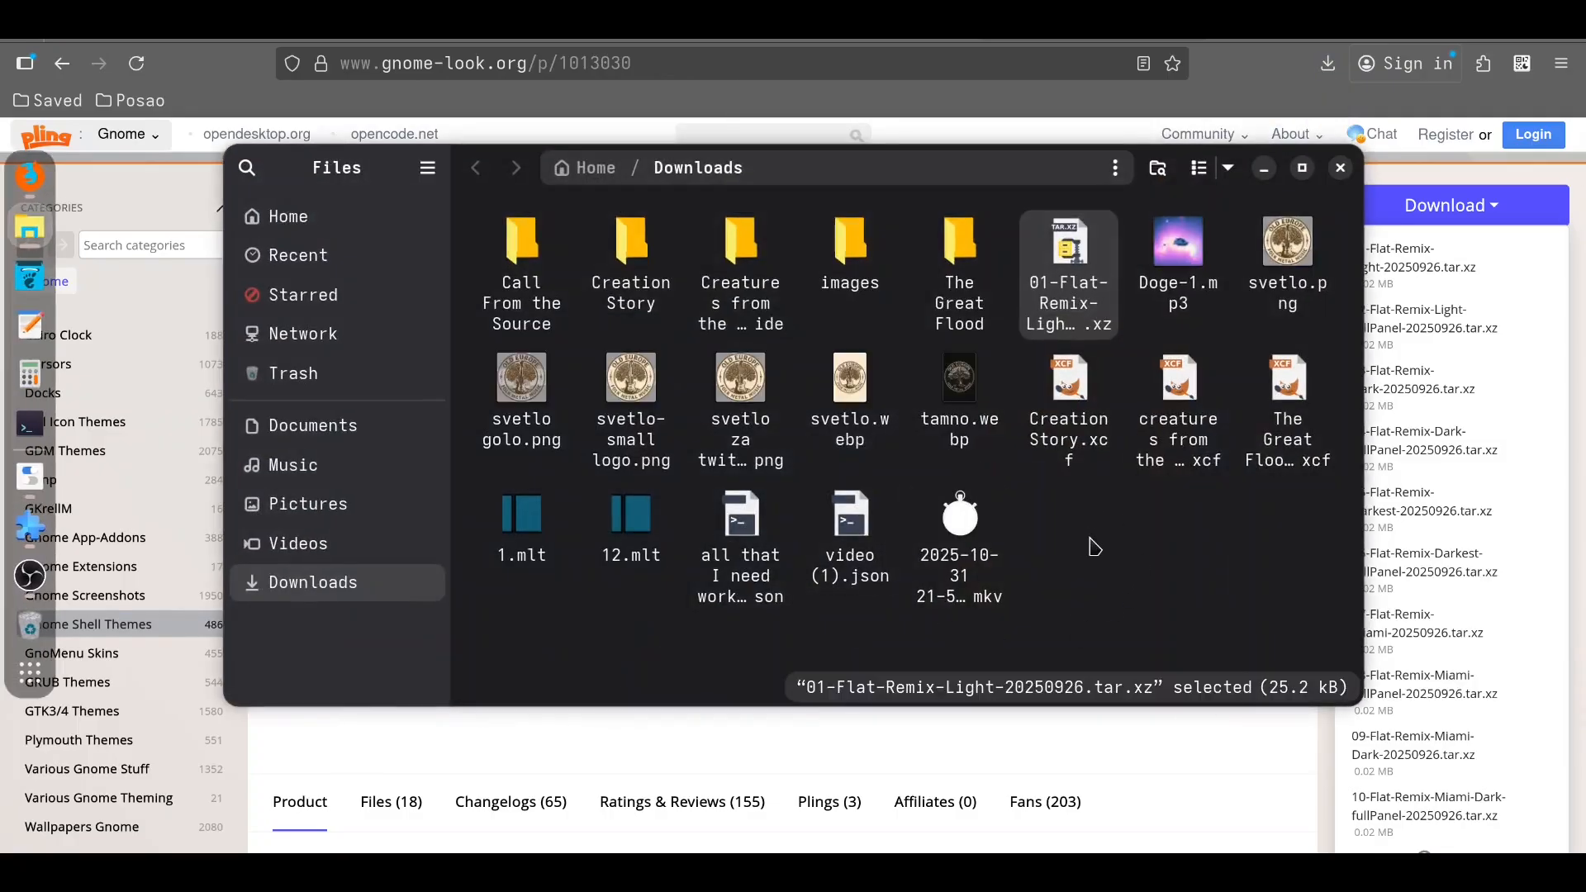
Step: Transfer the downloaded 01-Flat-Remix-Light-20250926.tar.xz archive from Downloads to the .themes folder in Home
click(1069, 523)
click(1071, 273)
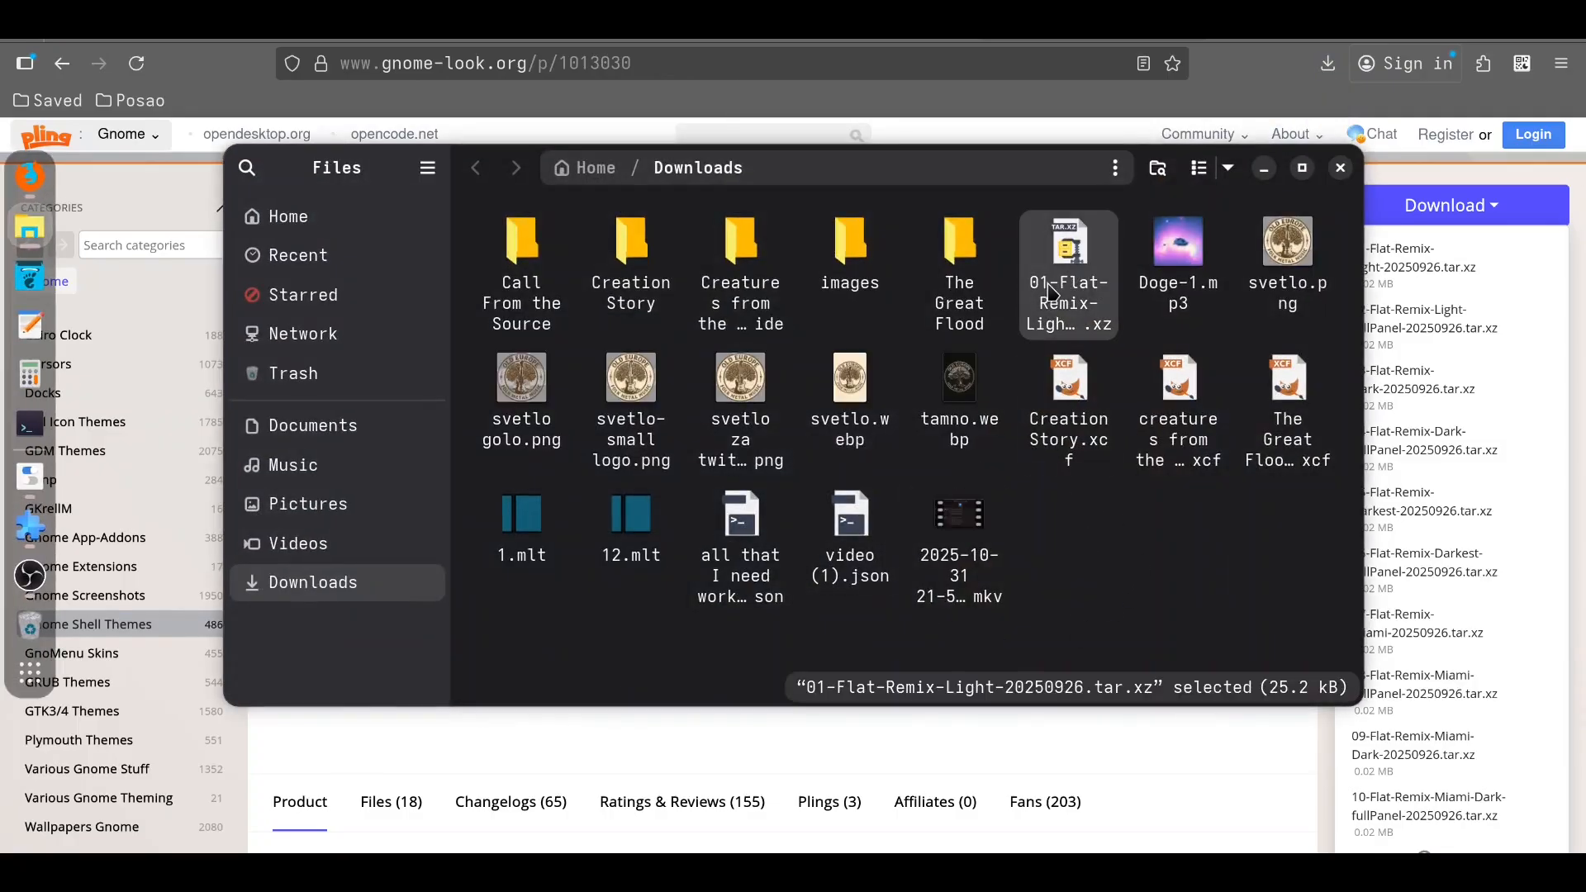
click(597, 168)
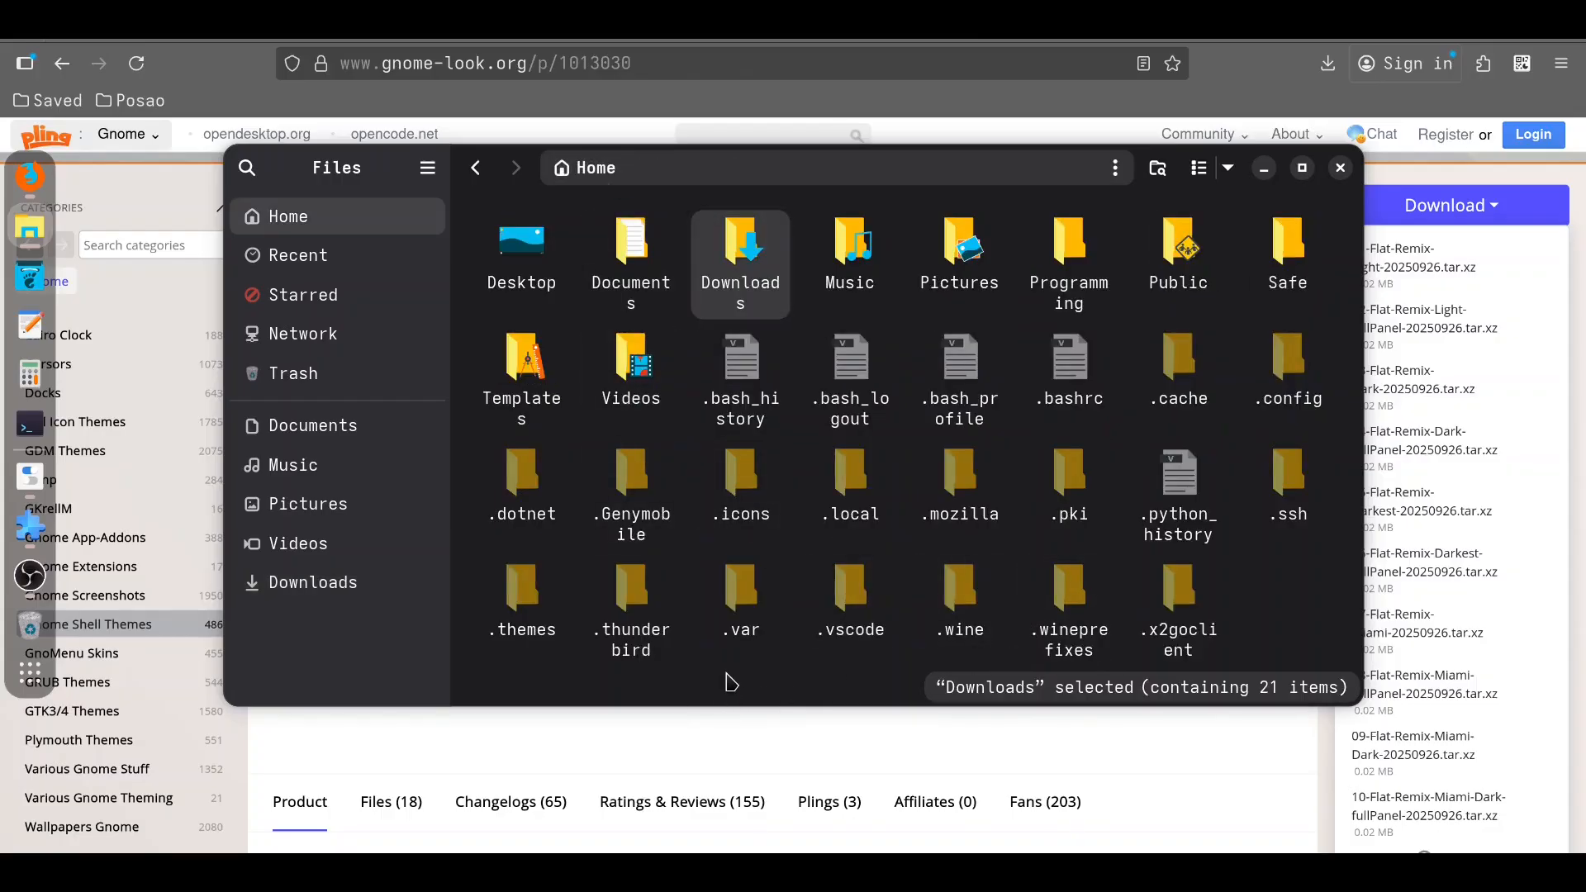
double_click(529, 611)
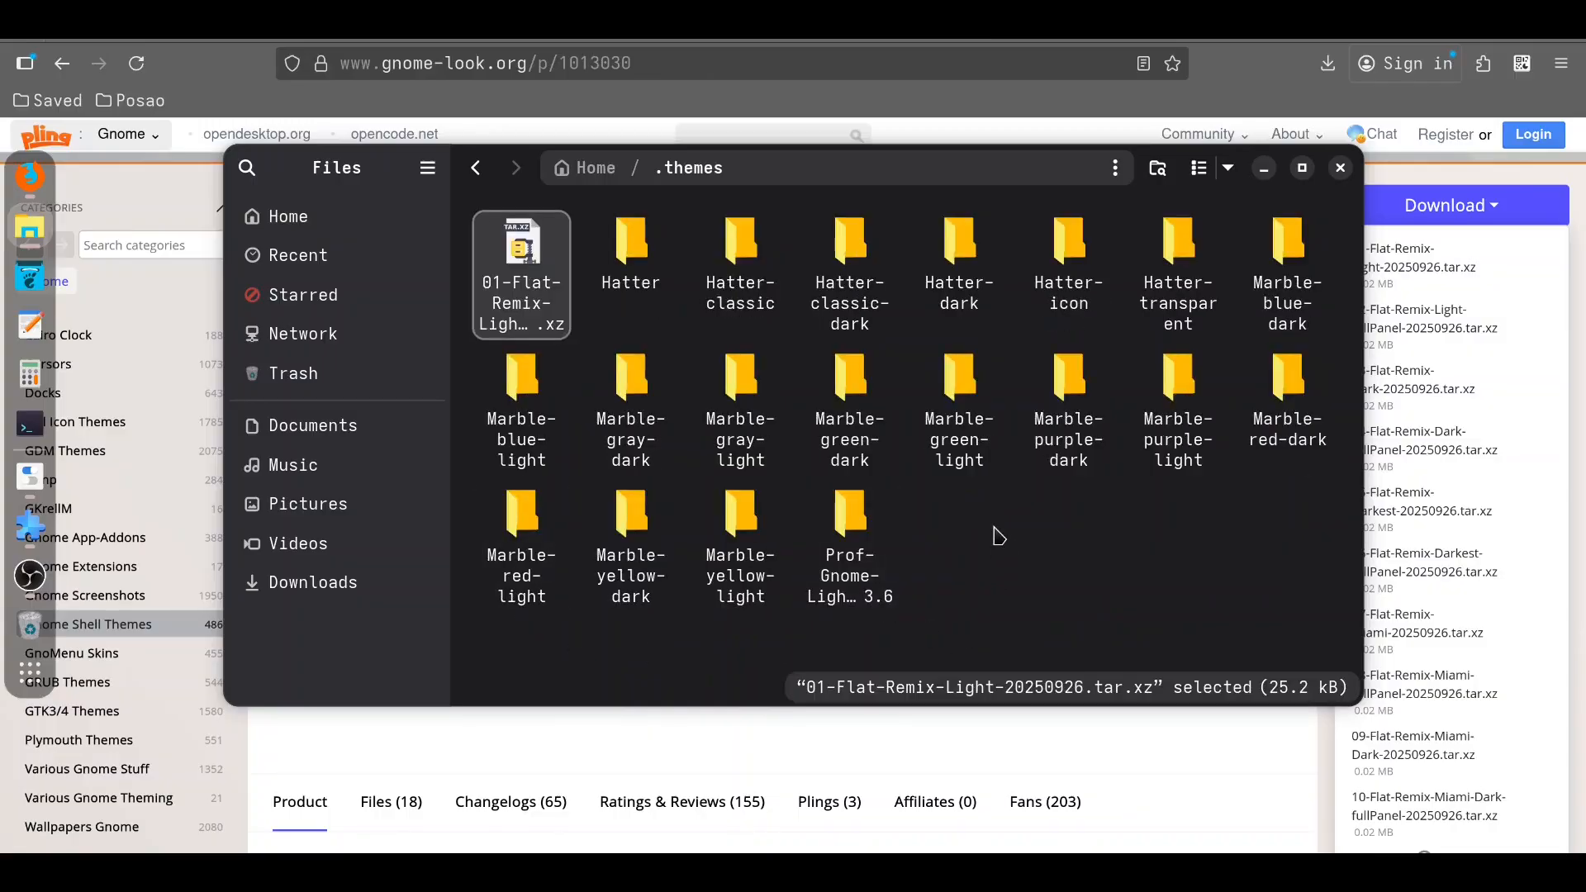
Step: Extract 01-Flat-Remix-Light-20250926.tar.xz inside .themes and move the archive to the trash
right_click(527, 263)
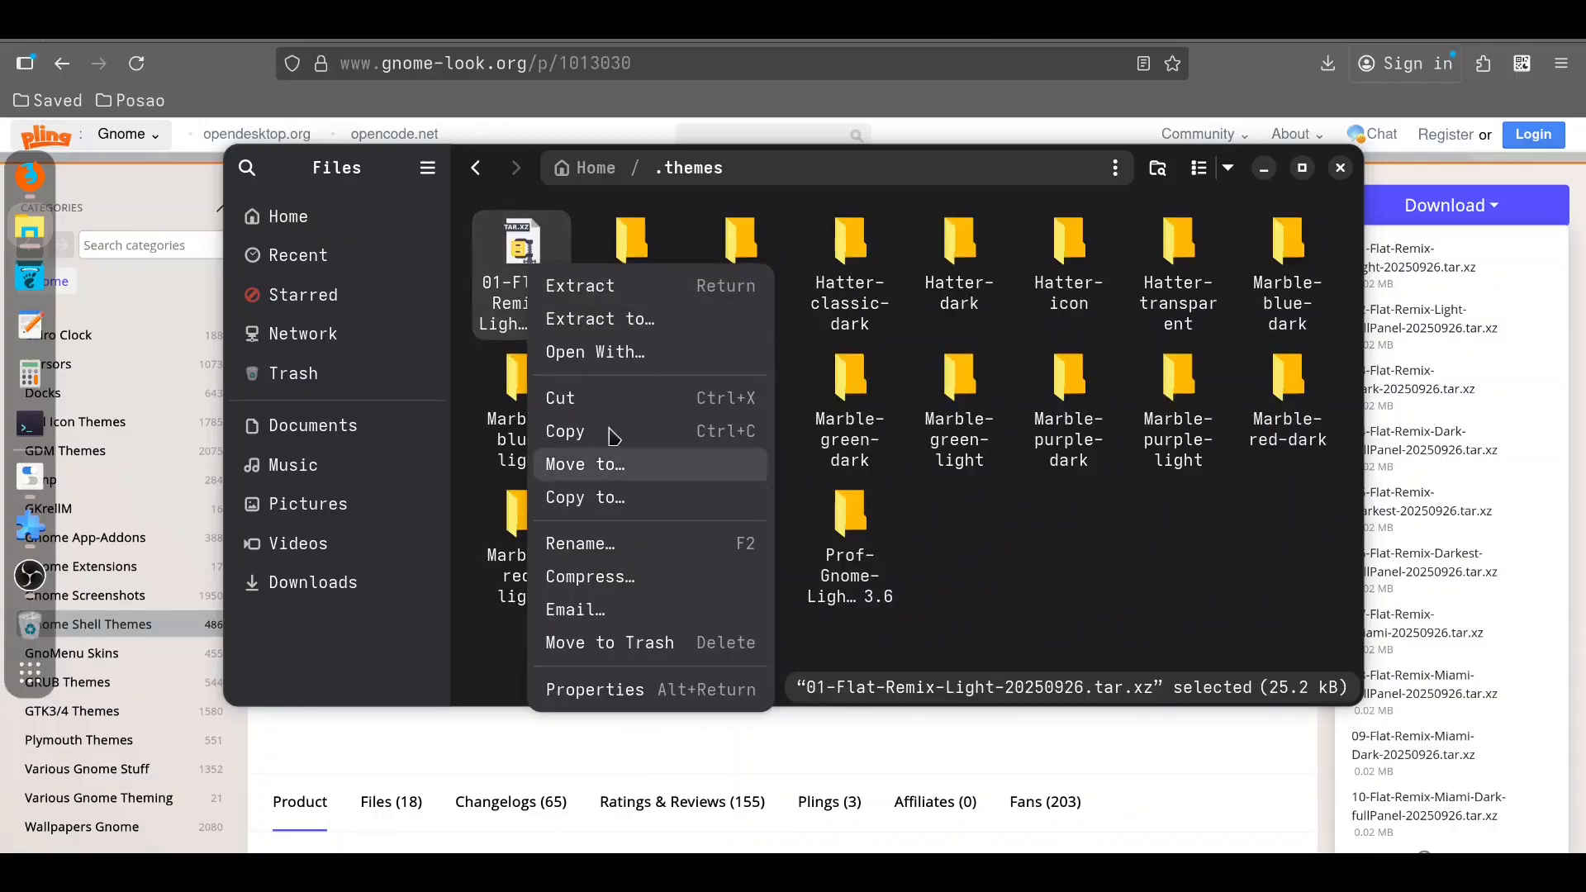
click(599, 286)
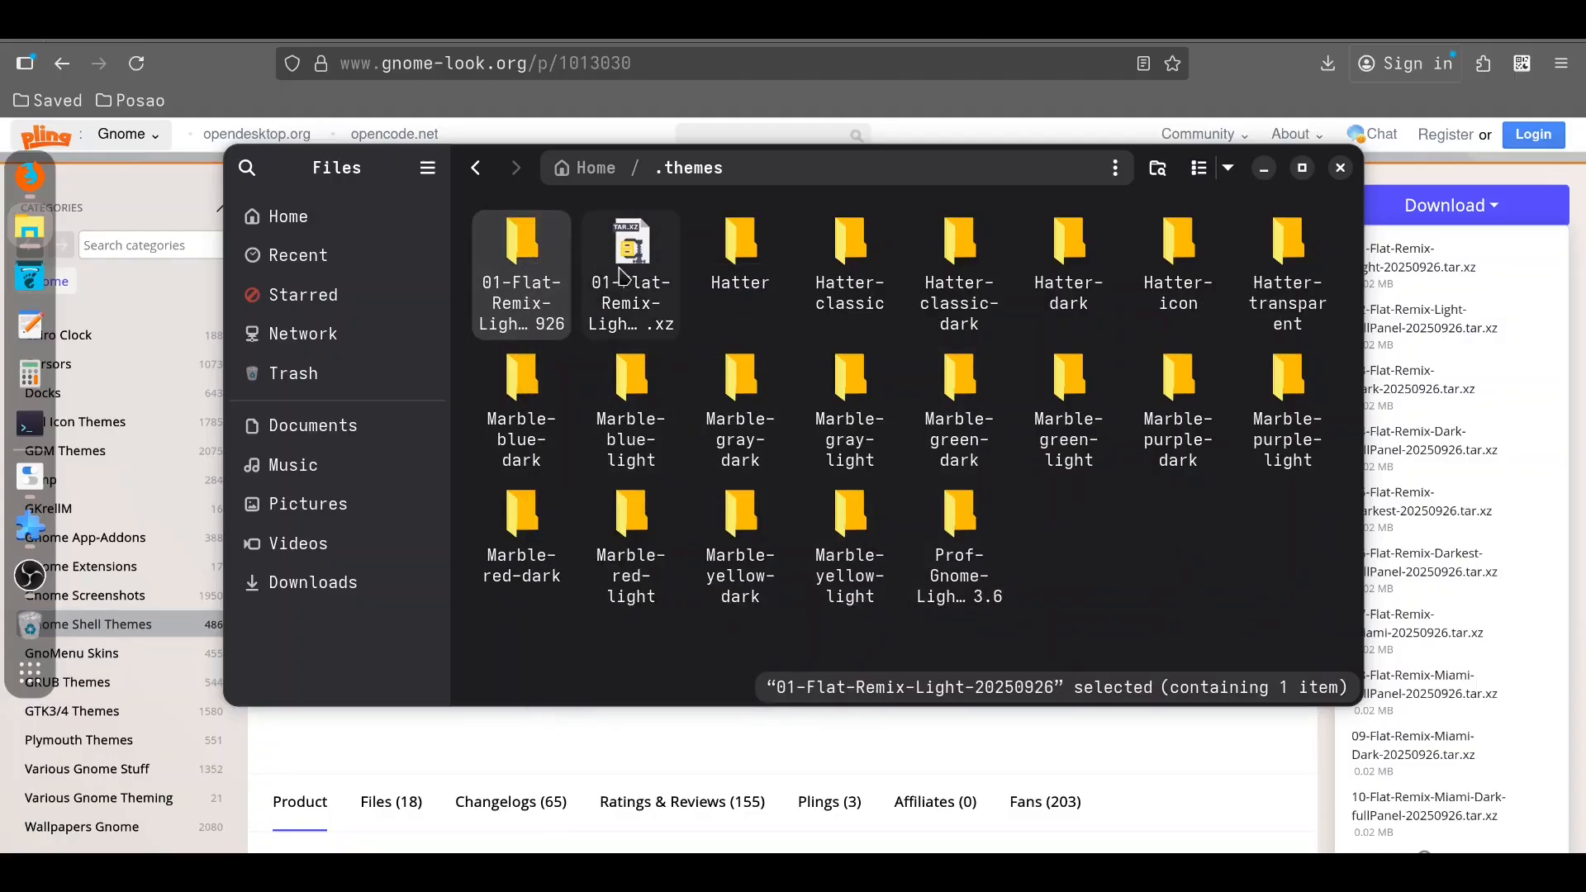
click(592, 319)
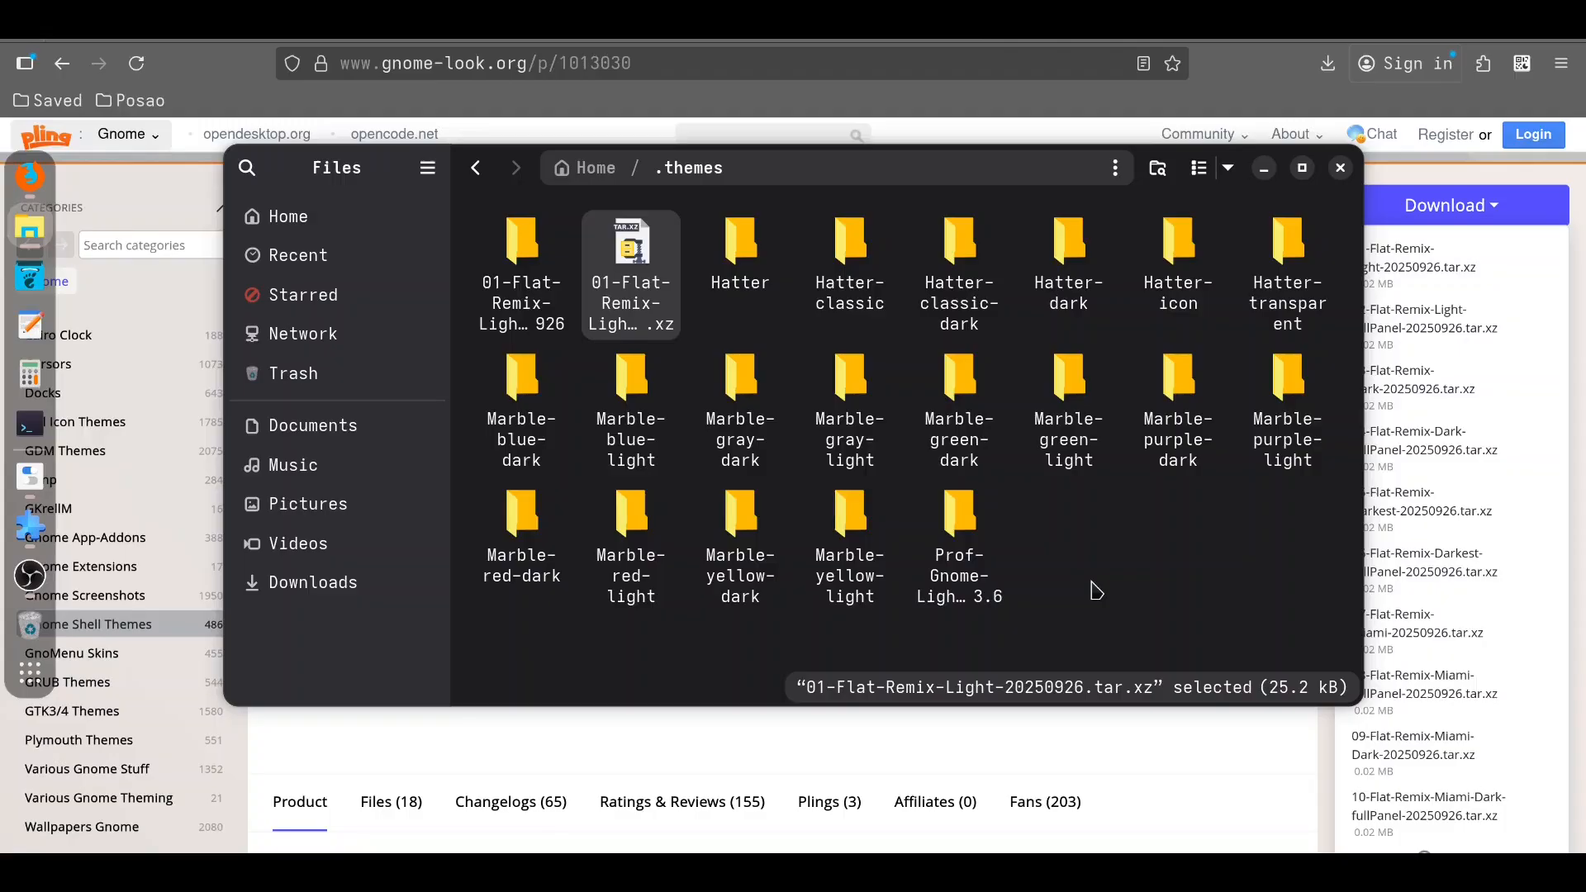
key(Delete)
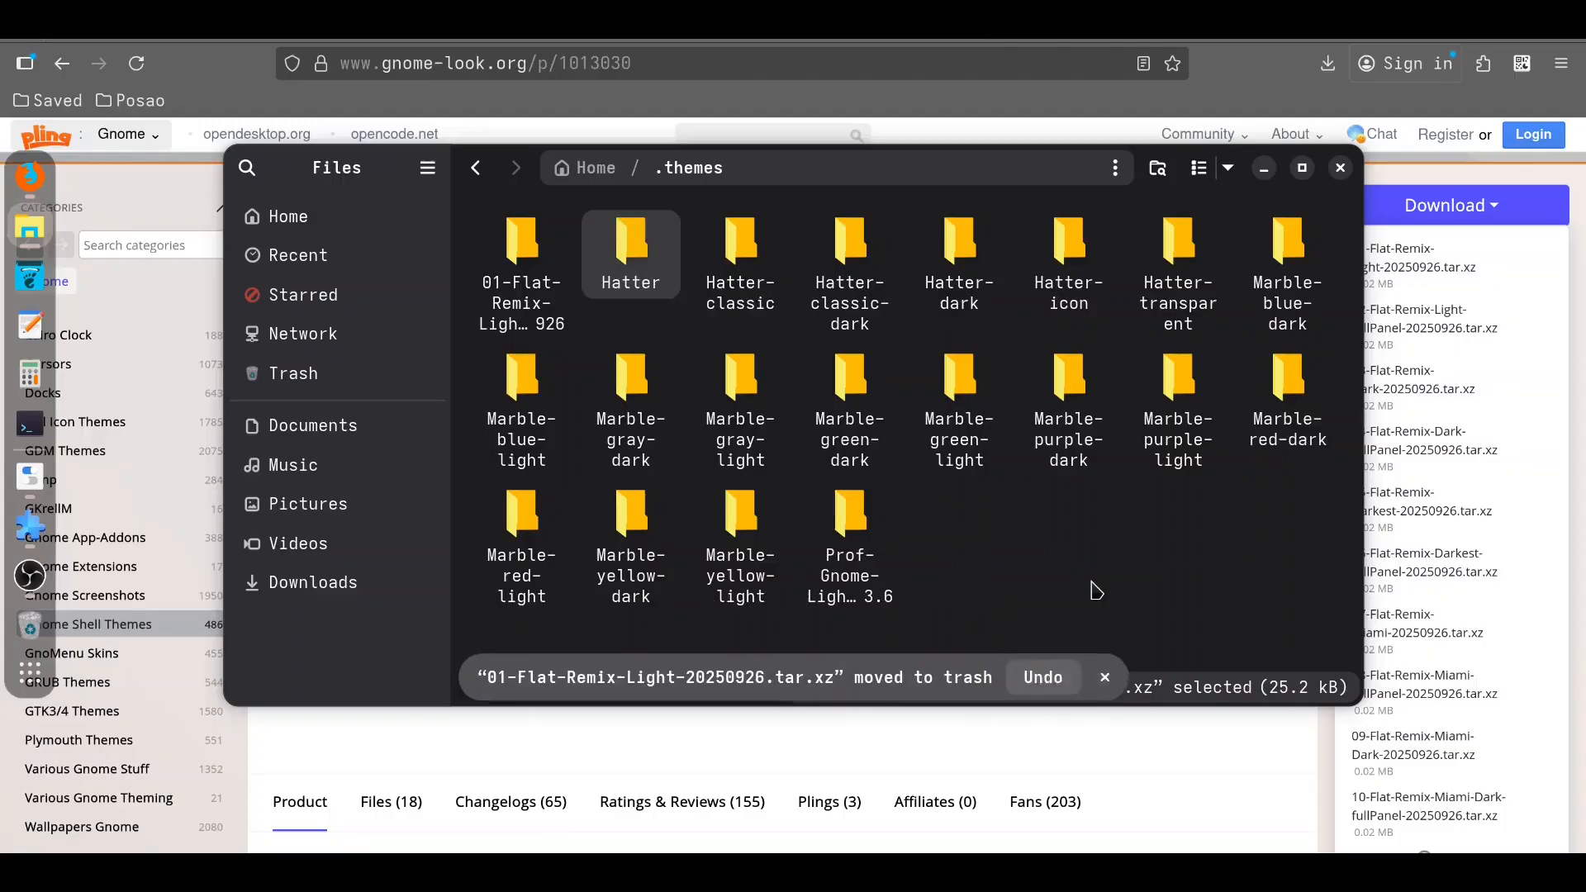
Step: Minimize the .themes window, bring Tweaks to the front, move its window up and close it
click(1264, 169)
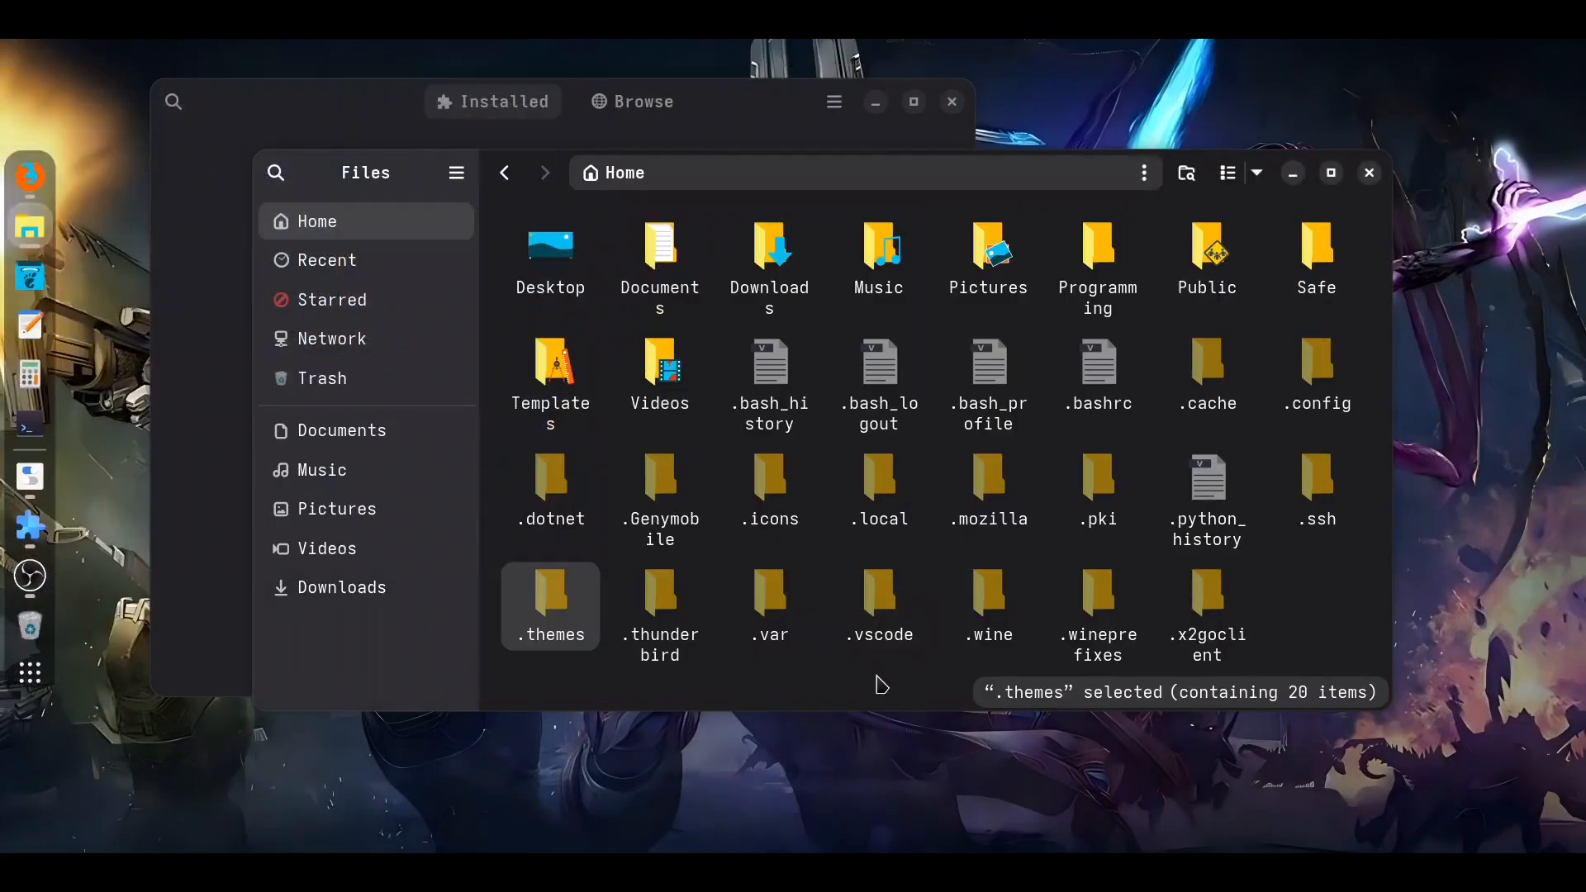
click(355, 134)
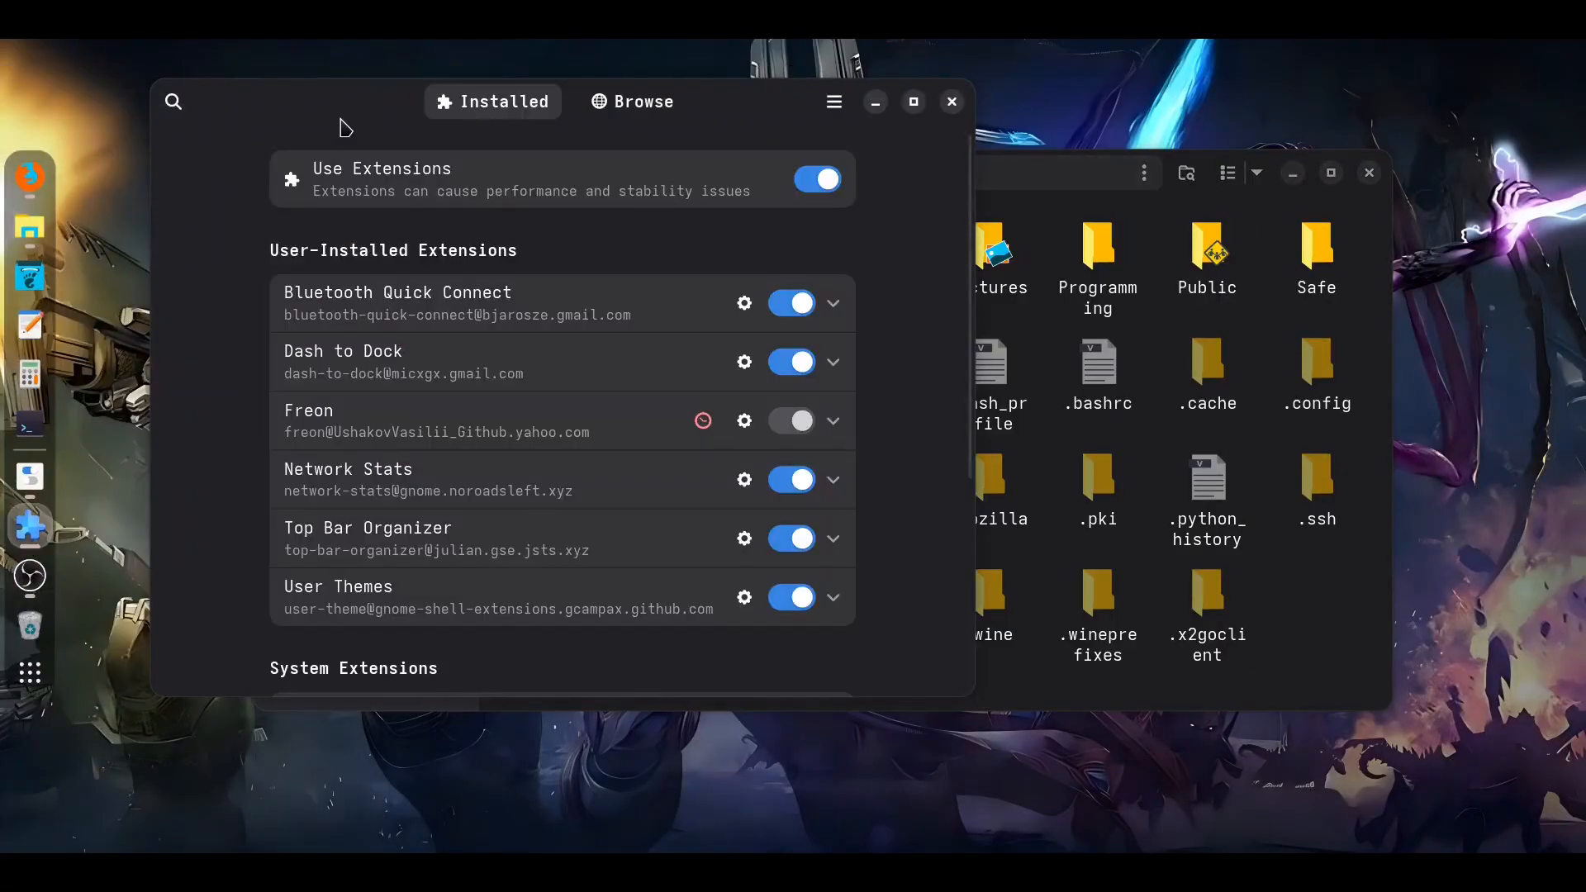
click(31, 488)
drag(990, 271, 914, 177)
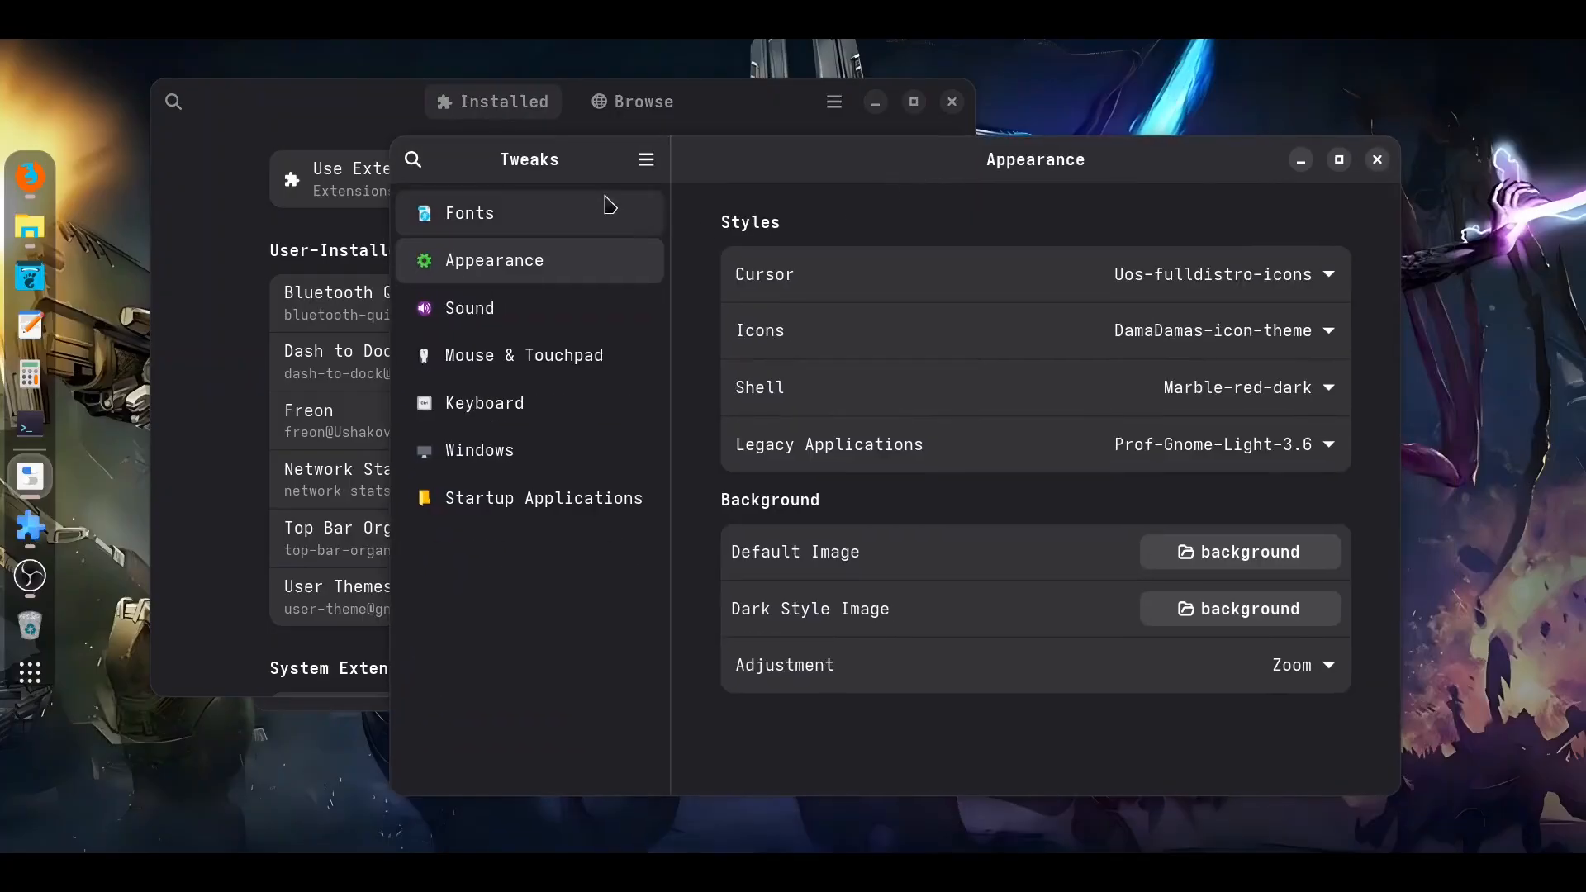
click(1378, 160)
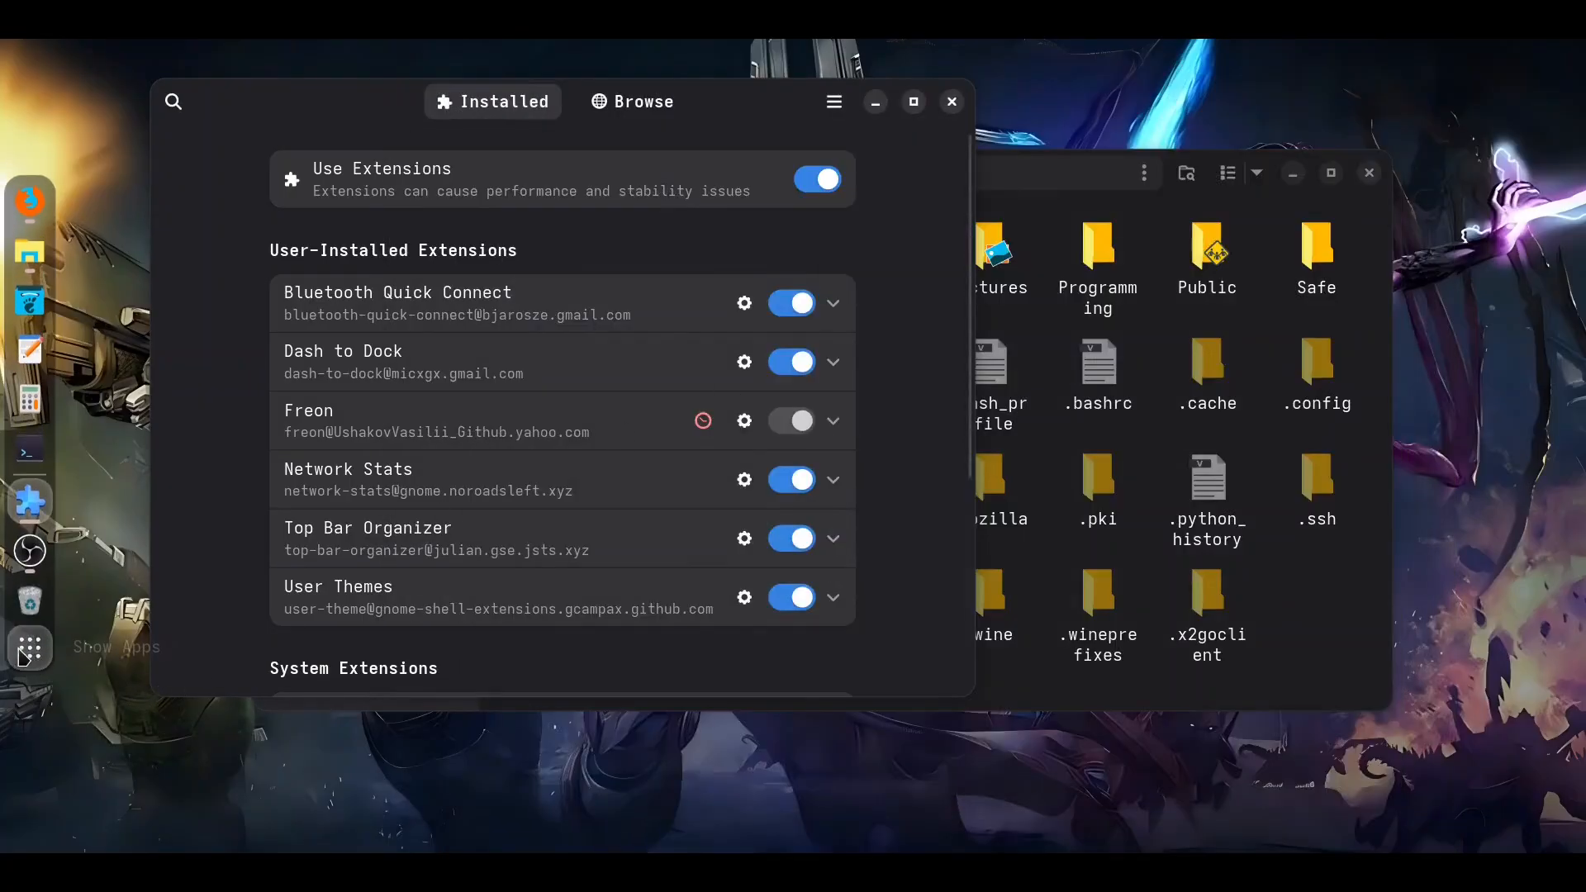
Step: Search the installed apps for "twe", relaunch Tweaks, reposition its window and show the Appearance settings
click(27, 650)
text(twe)
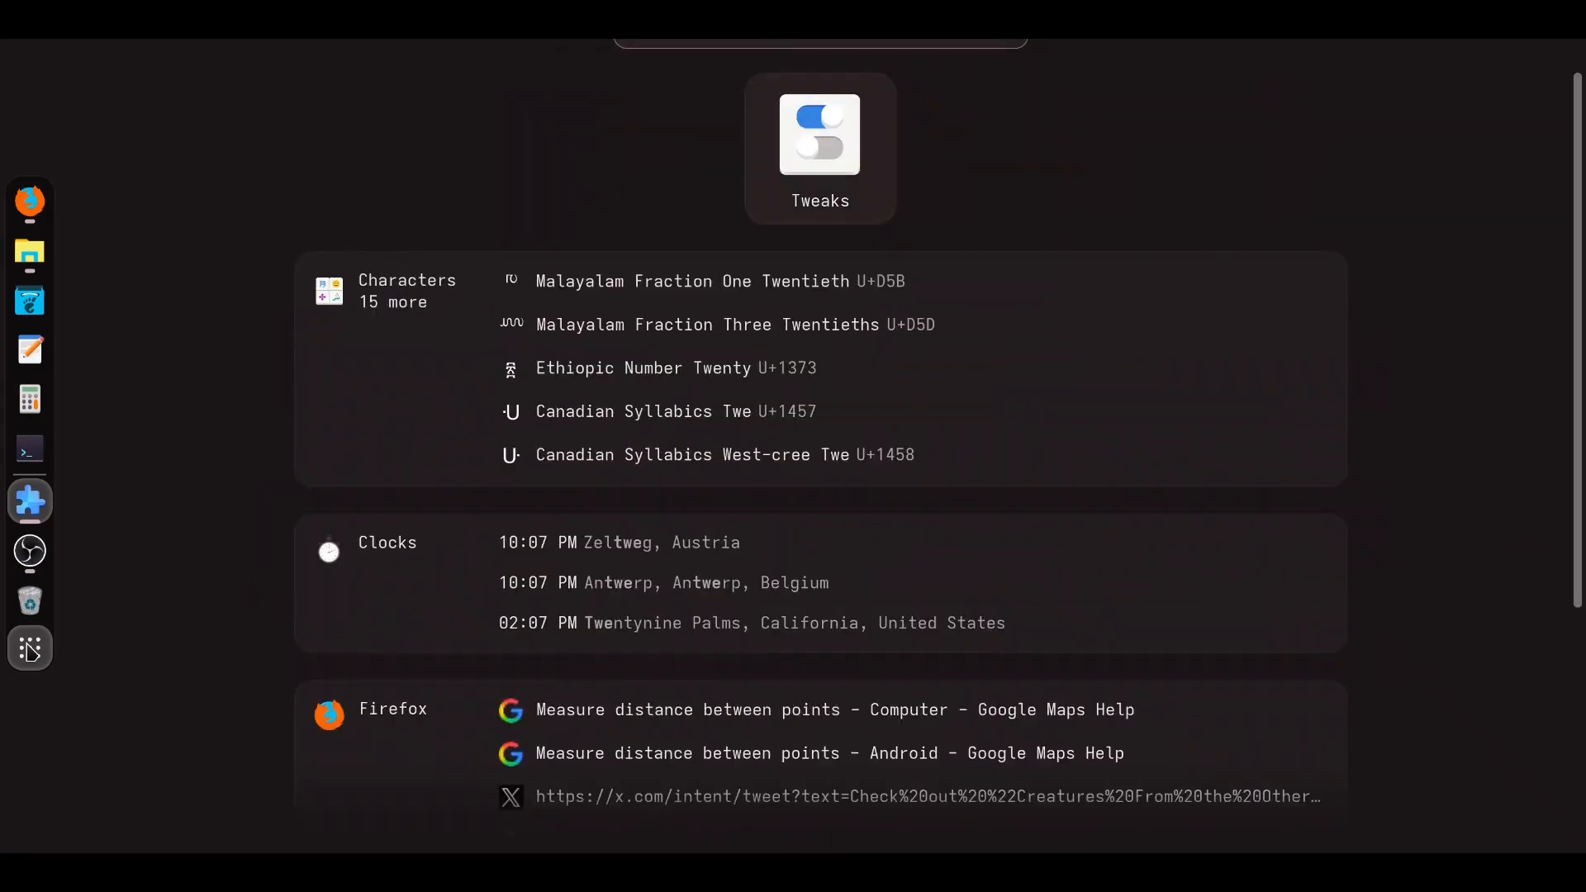
key(Return)
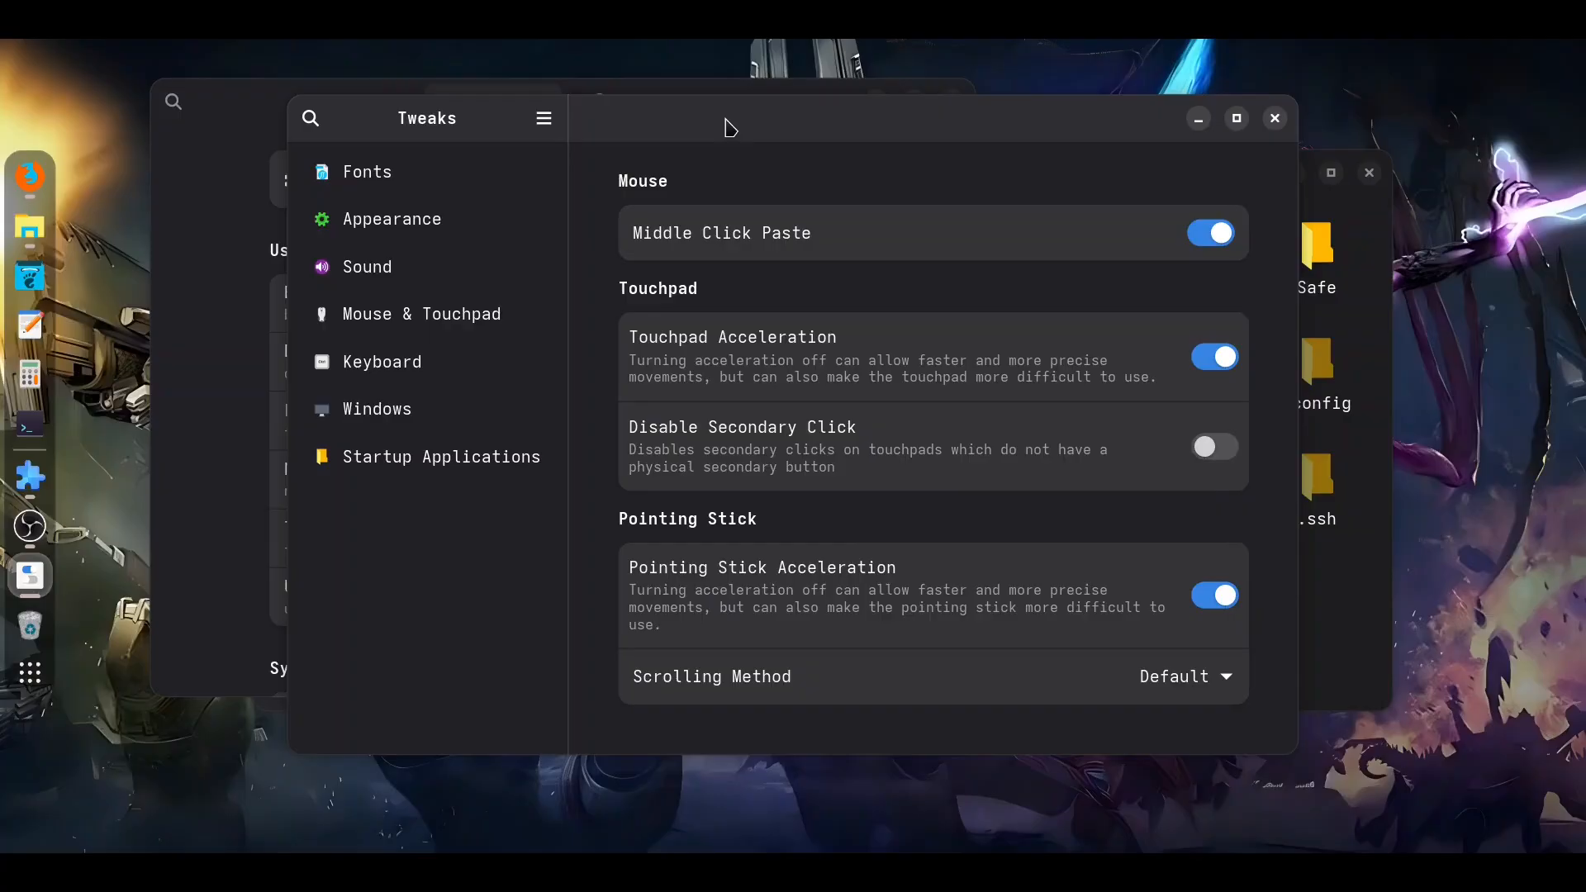
drag(731, 126, 832, 106)
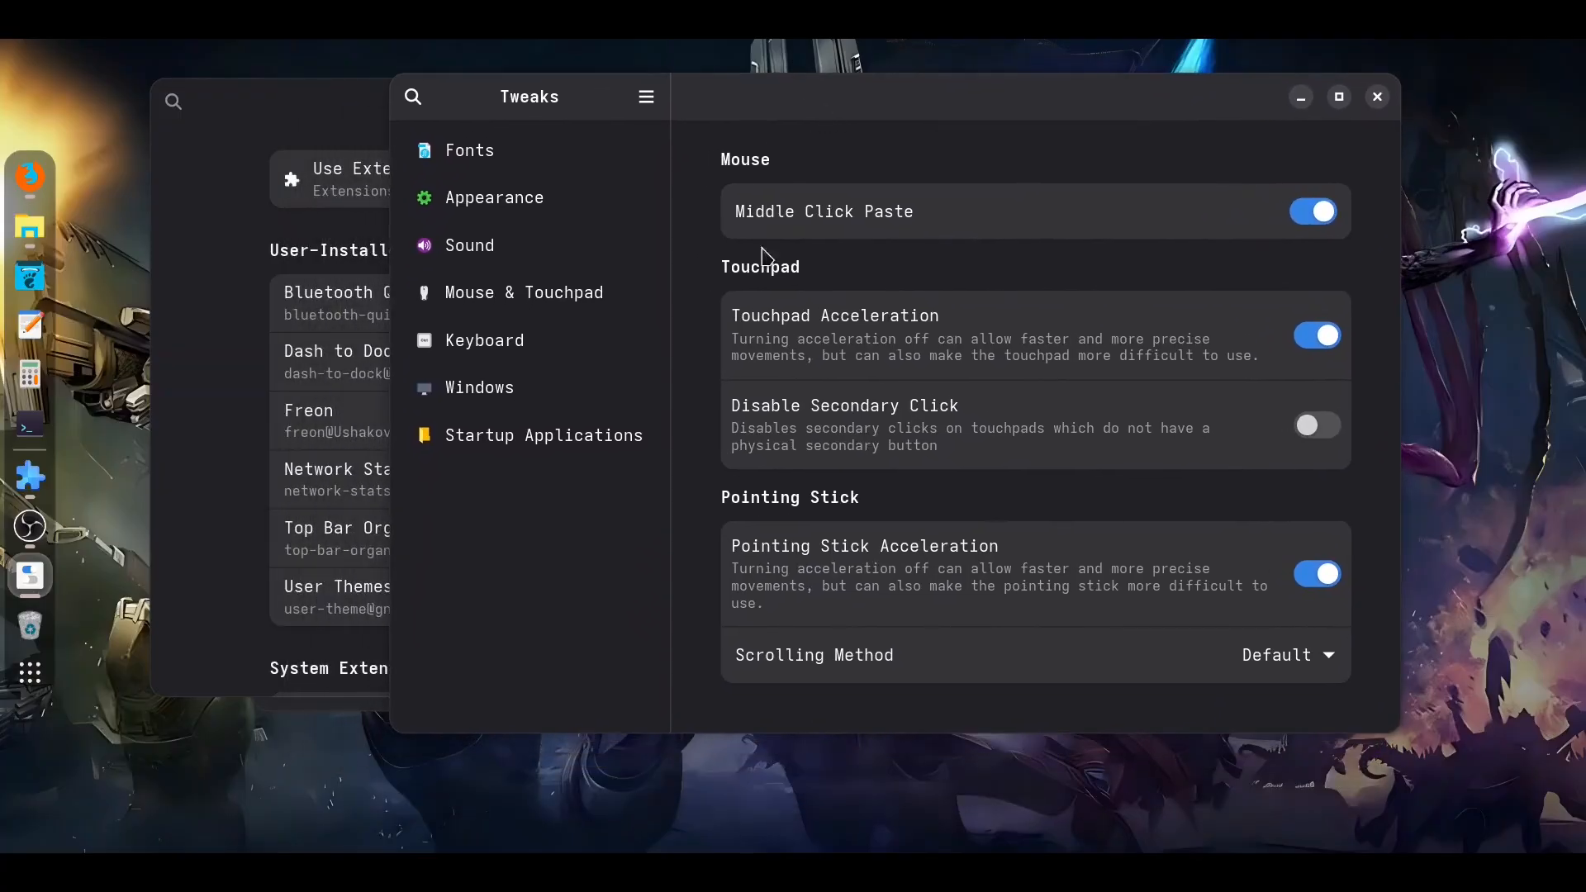
click(547, 215)
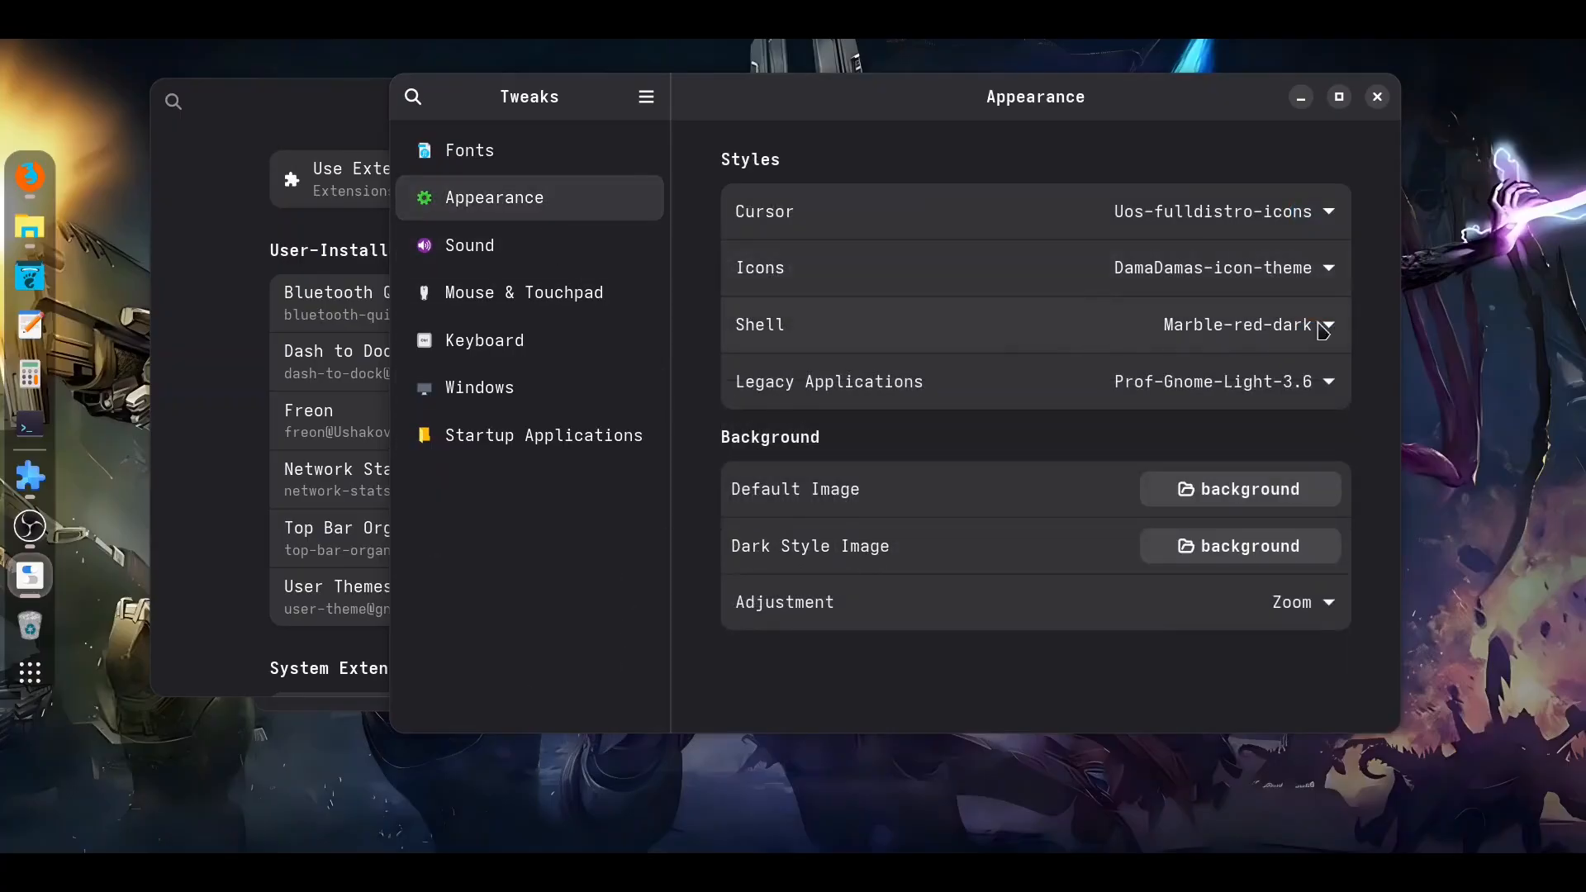
Step: Look through the whole list of available shell themes for Flat Remix and close the list without choosing one
click(1290, 328)
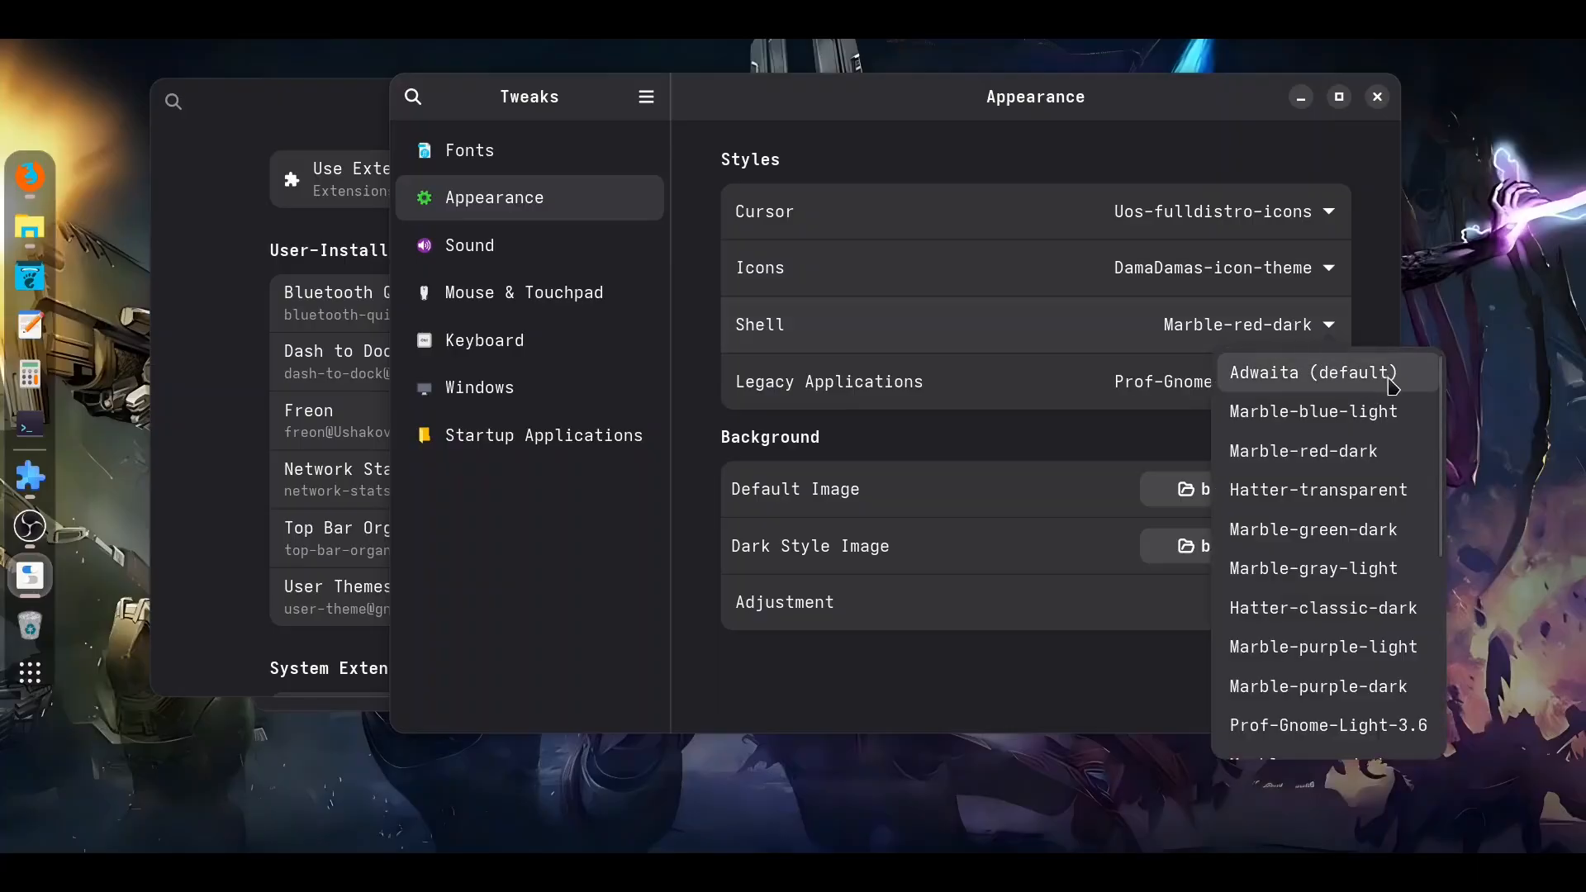
scroll(1365, 494, down, 2)
scroll(1365, 494, down, 3)
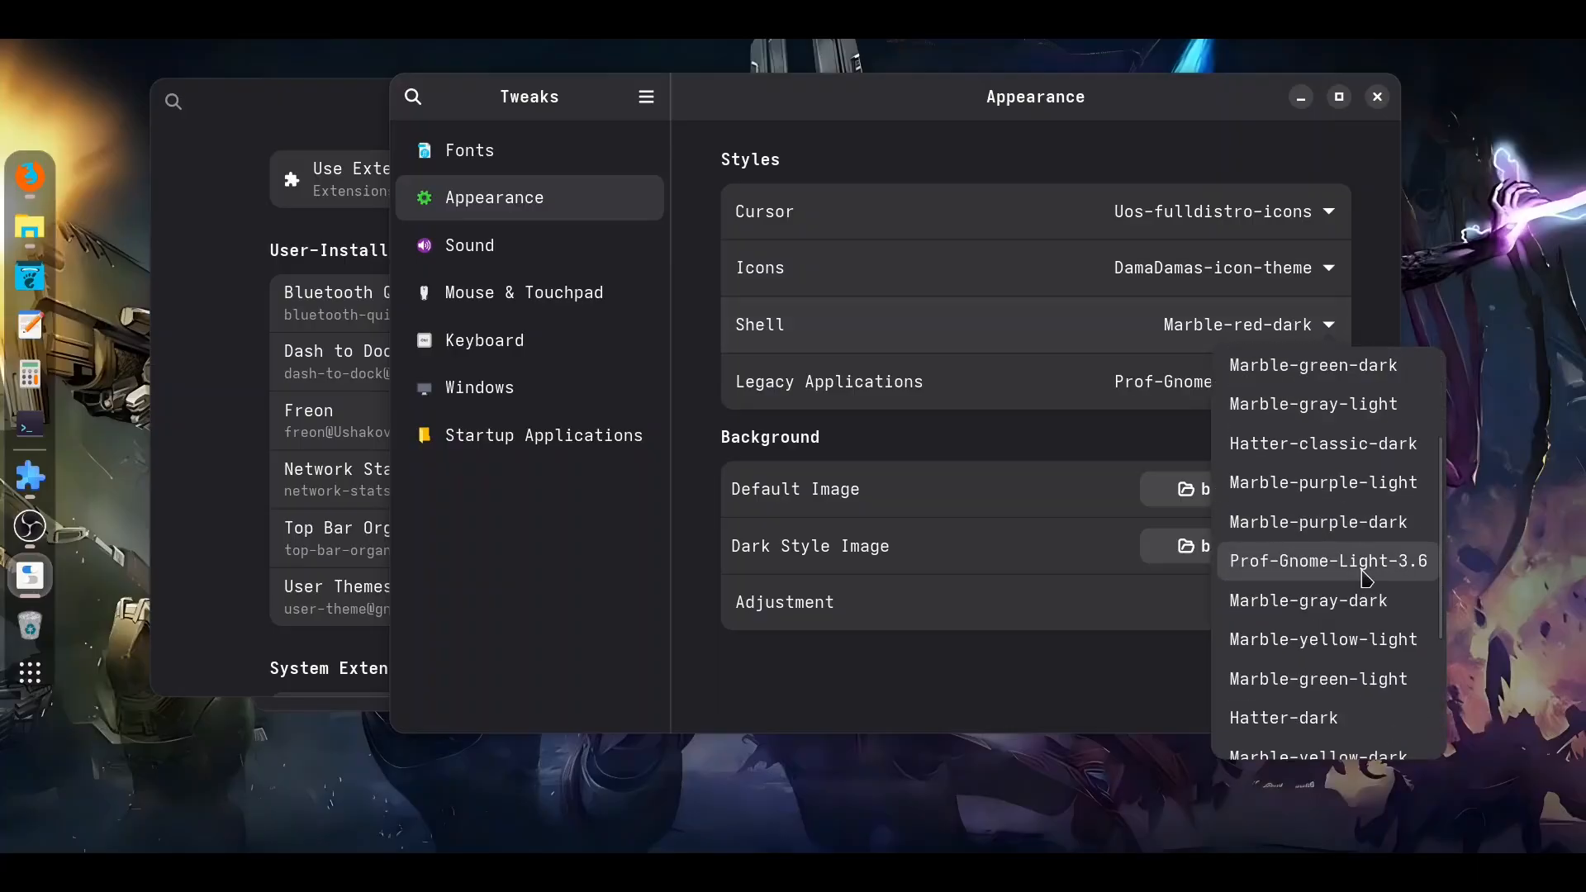
scroll(1365, 579, down, 1)
scroll(1359, 587, down, 3)
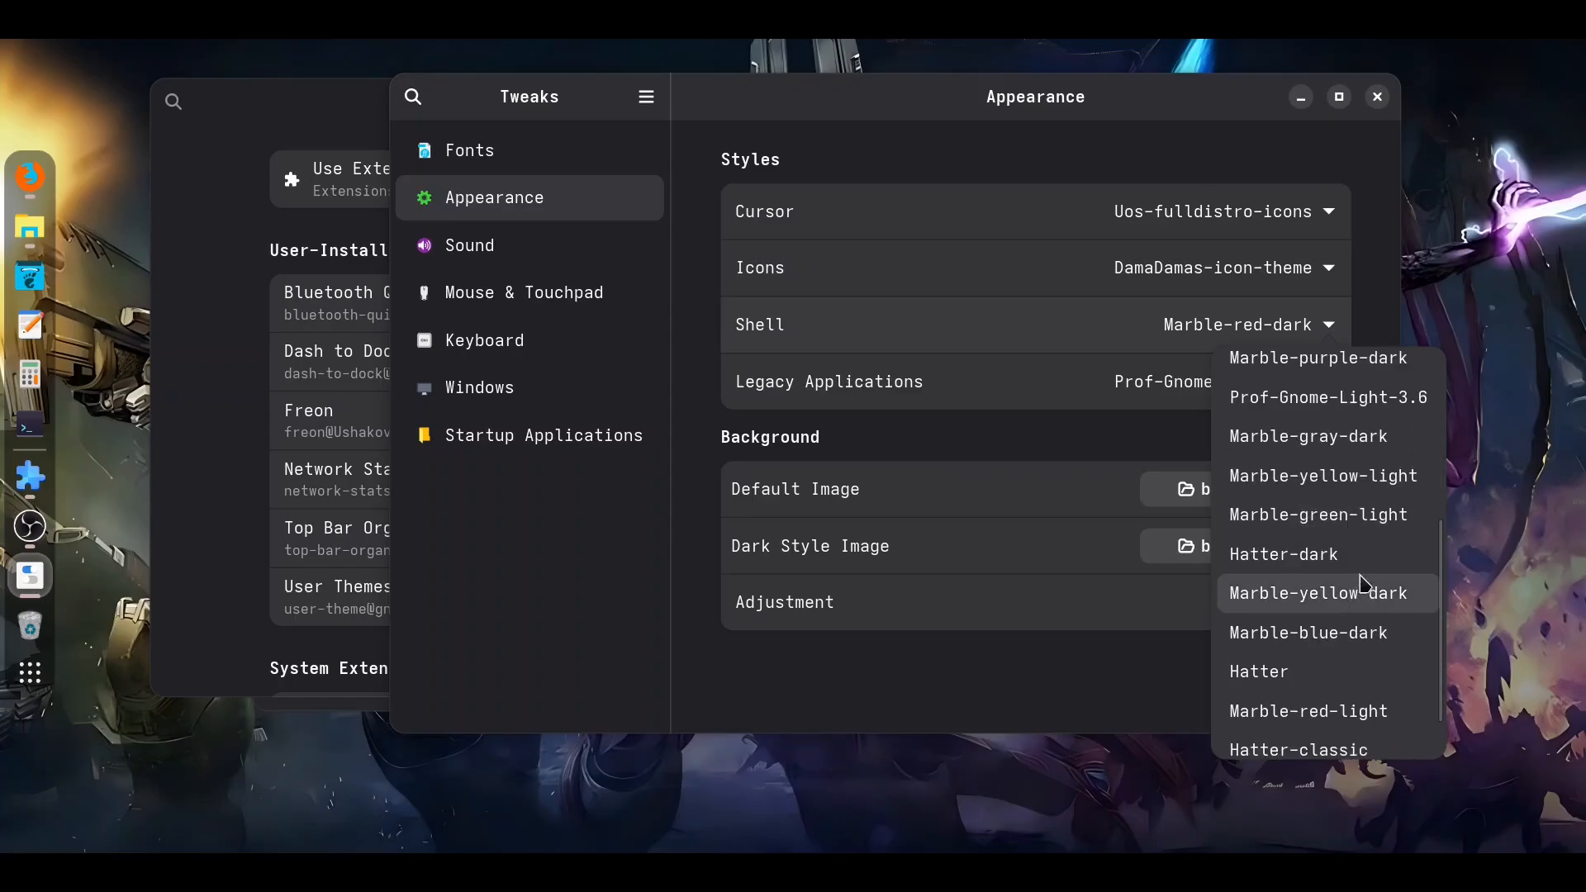
scroll(1362, 583, down, 2)
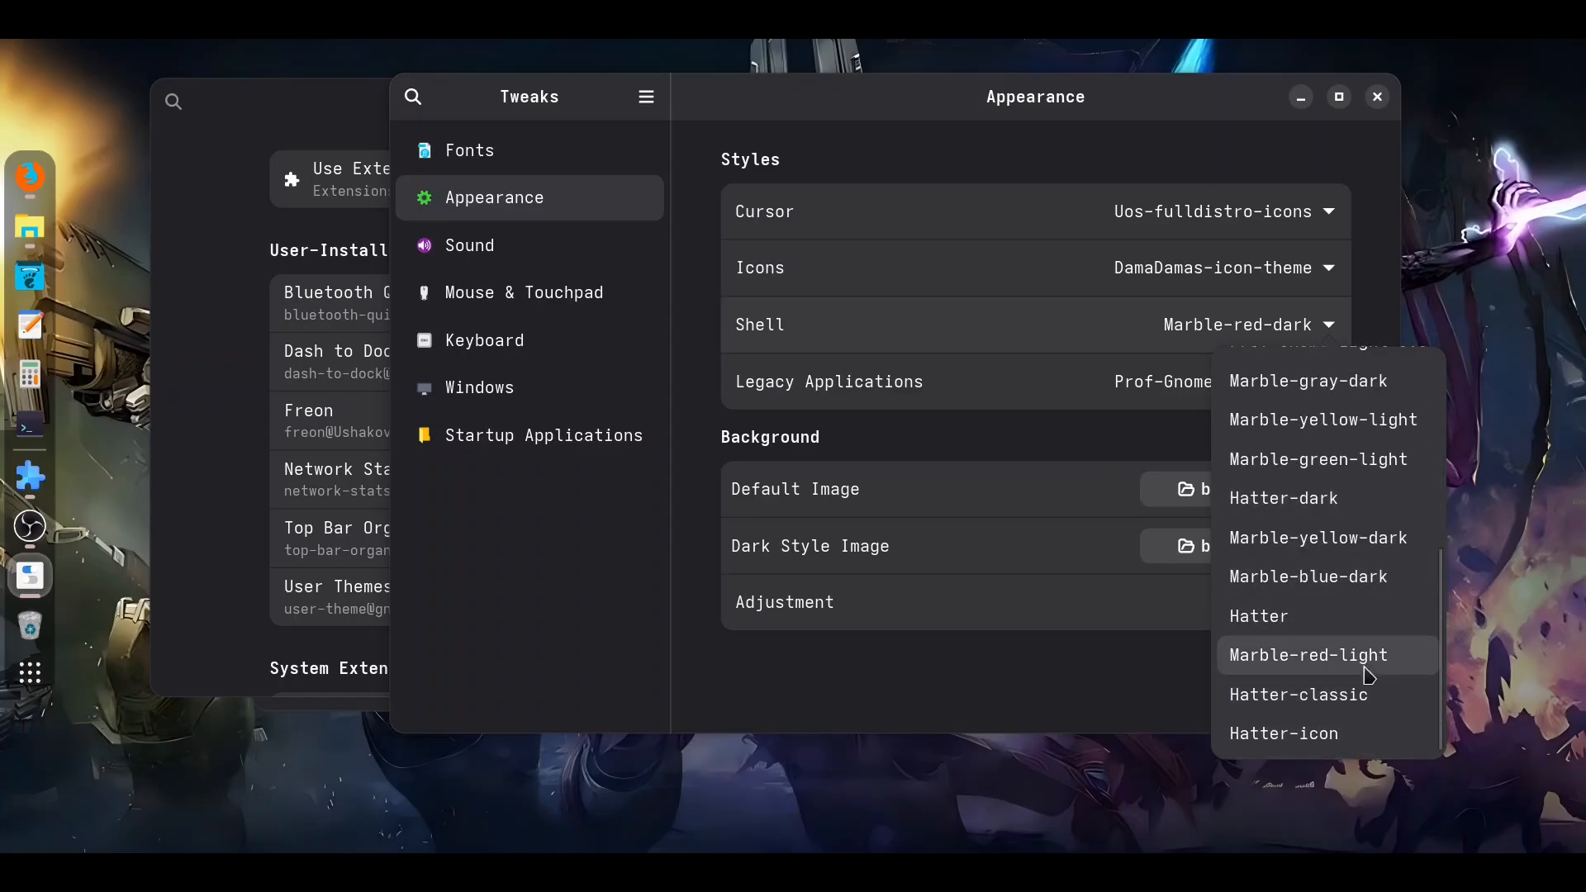
scroll(1364, 510, up, 1)
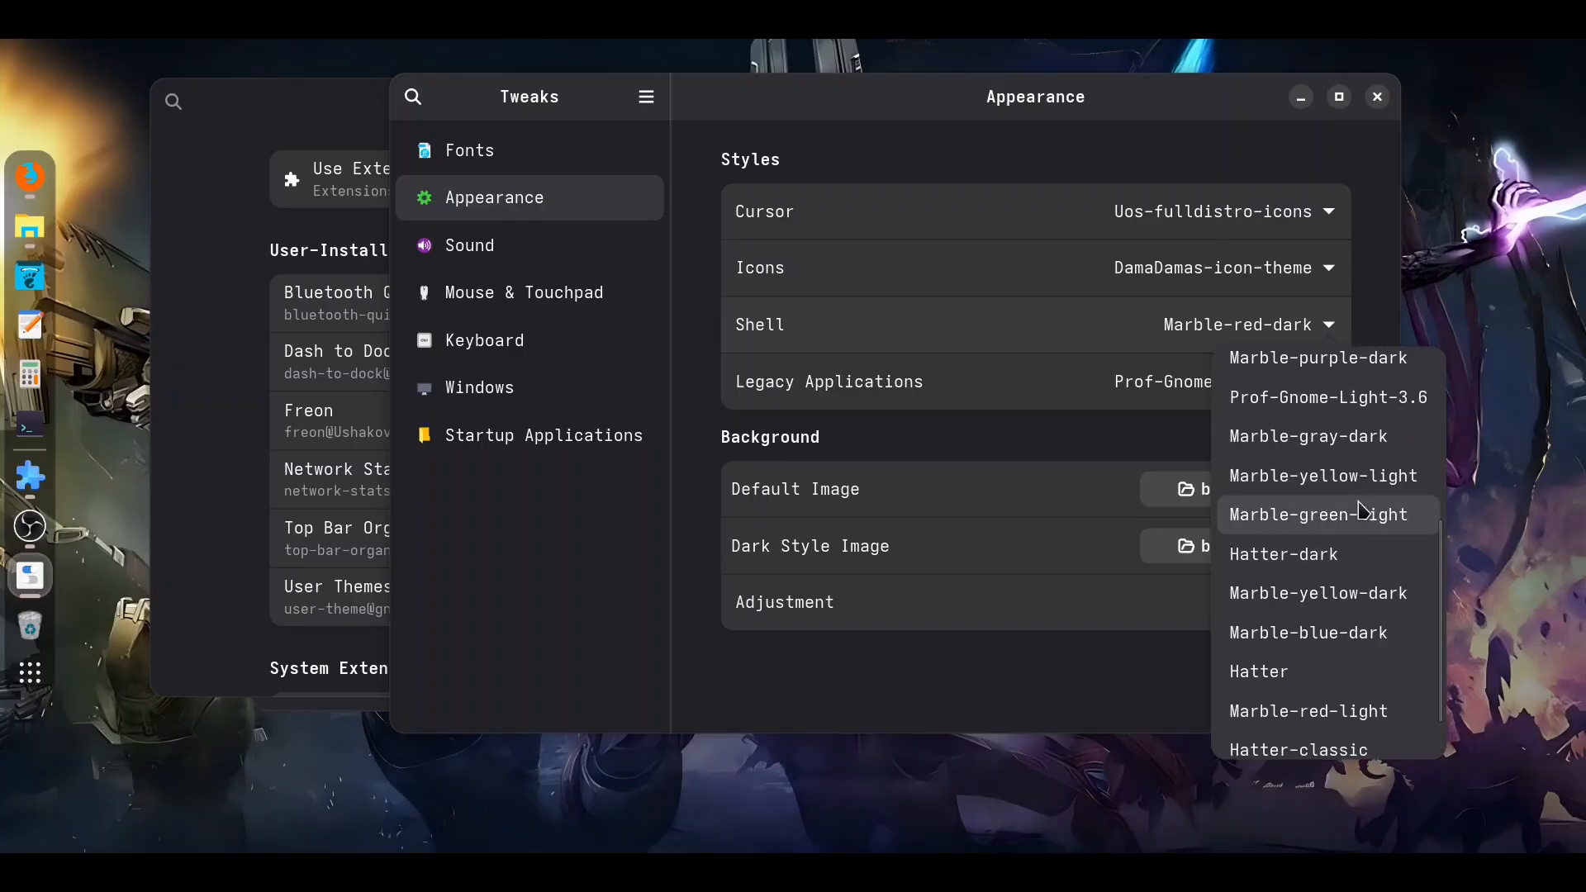
scroll(1362, 504, up, 3)
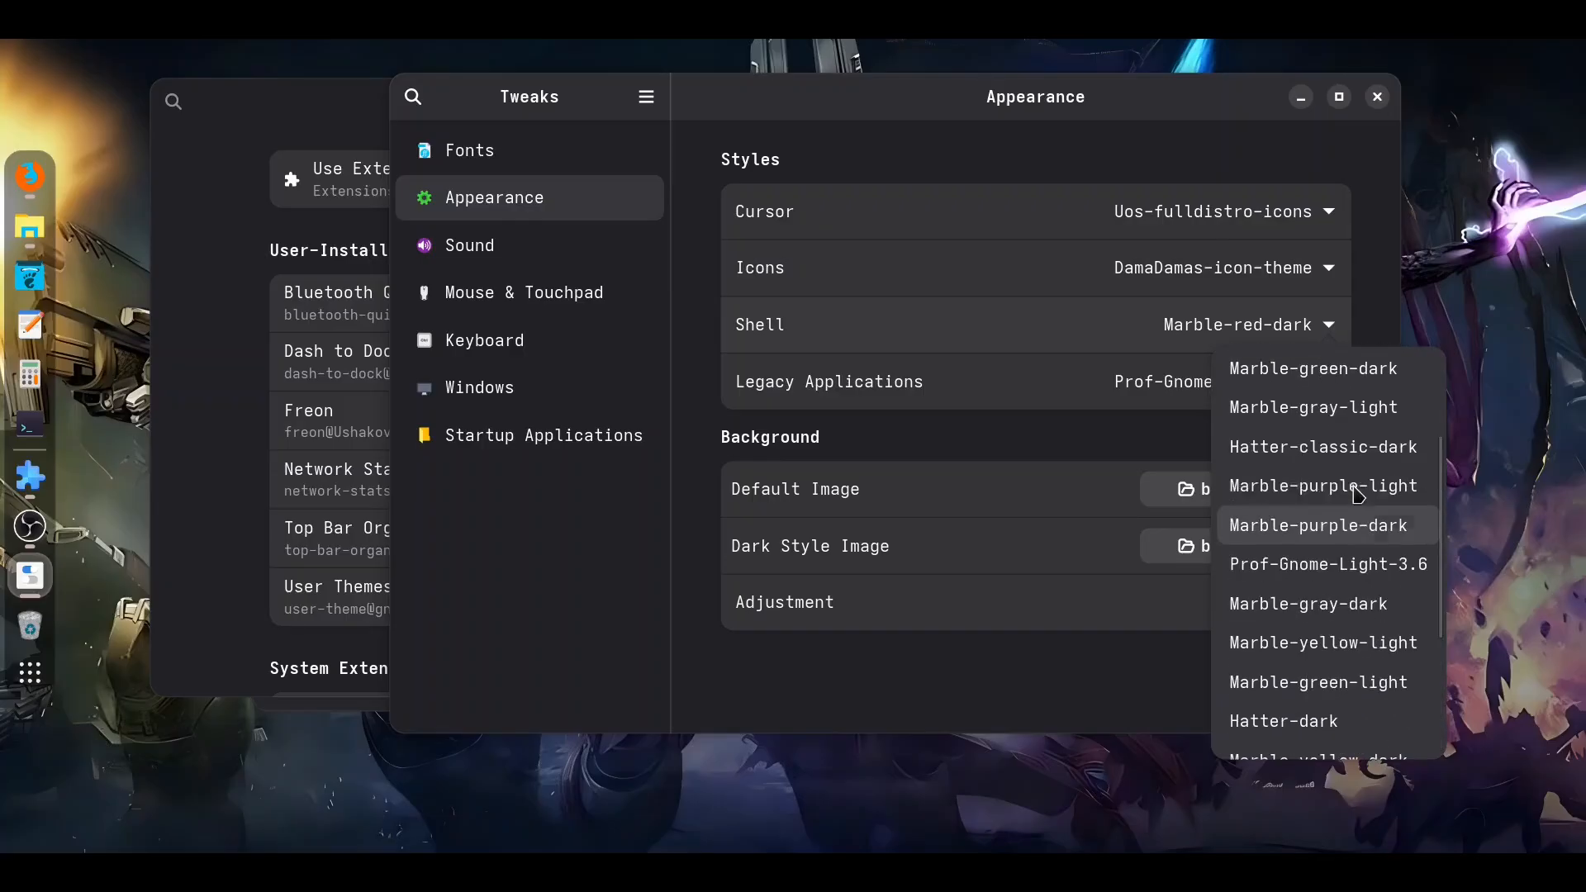
scroll(1360, 493, up, 5)
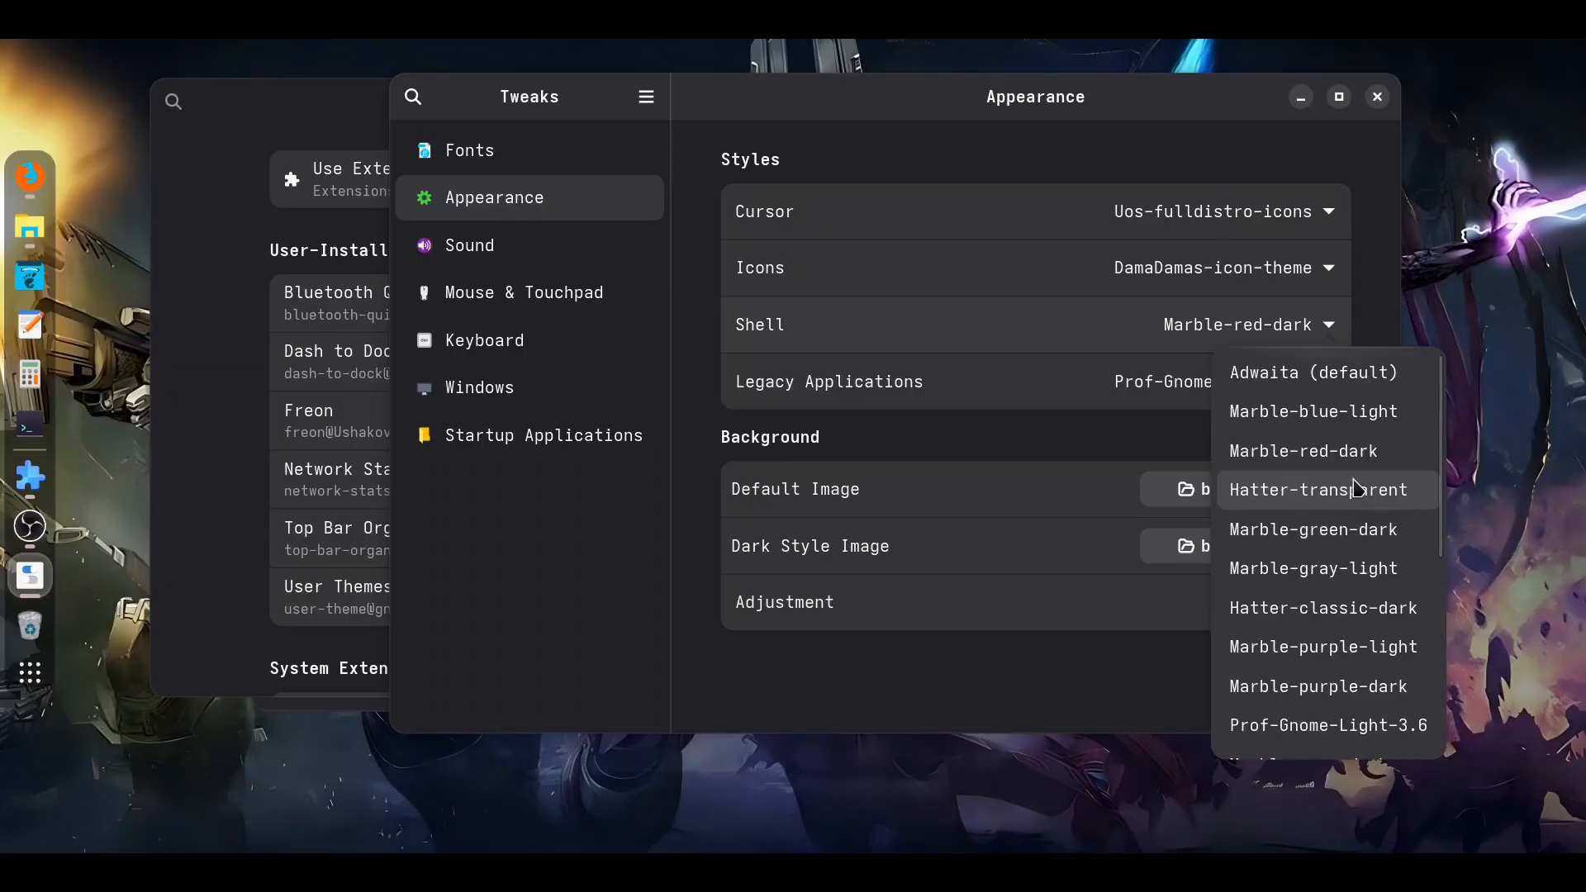
click(971, 731)
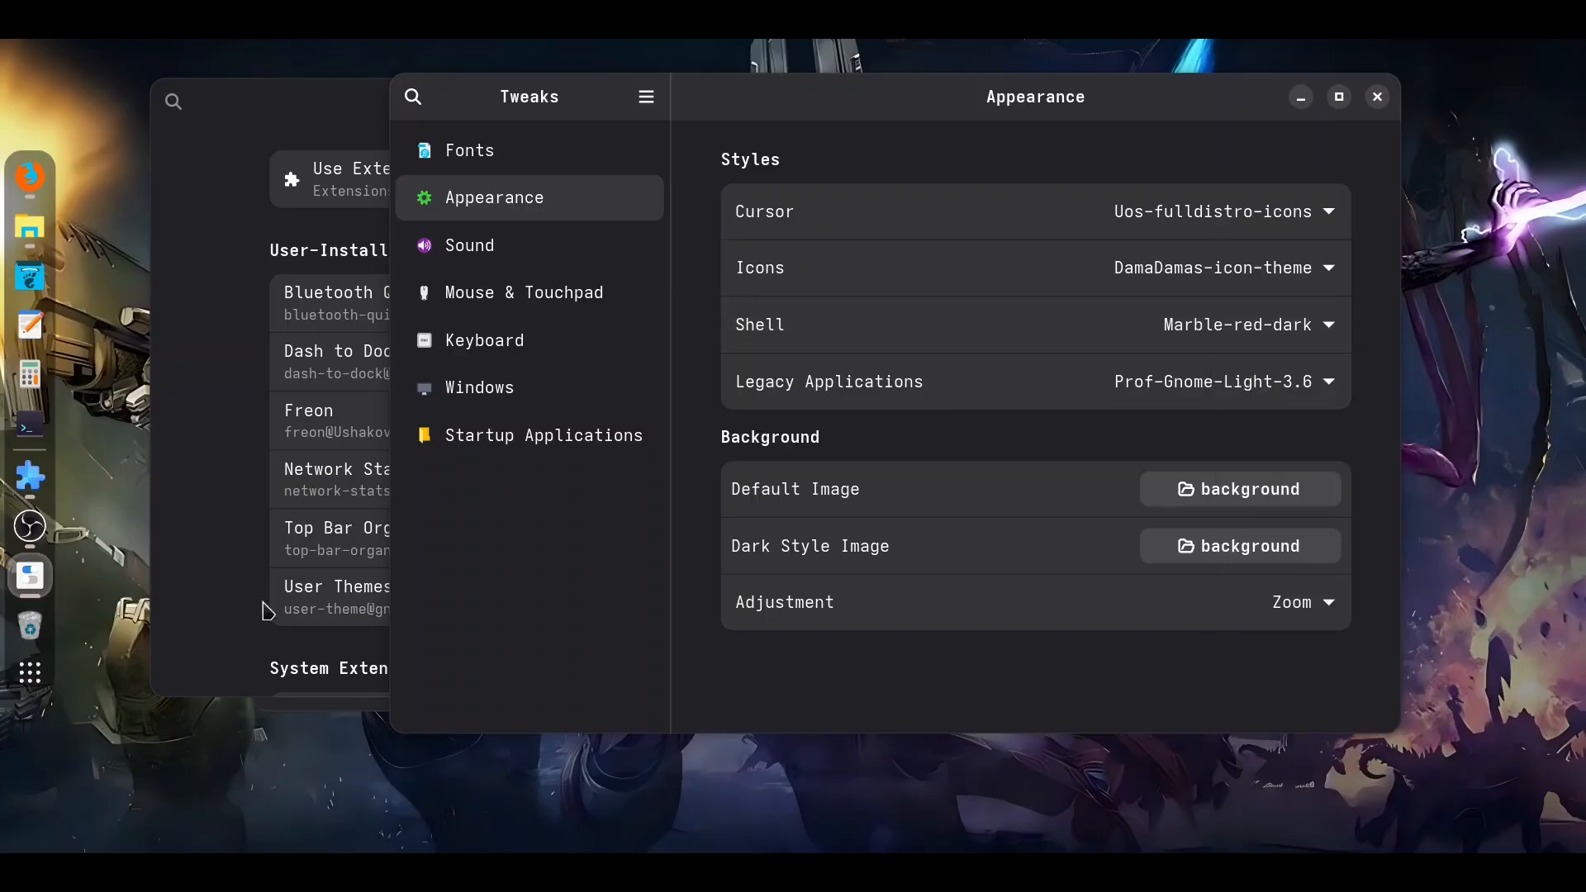
Step: Move the Flat-Remix-Light folder out of 01-Flat-Remix-Light-20250926 into .themes and move the emptied folder to the trash
click(30, 227)
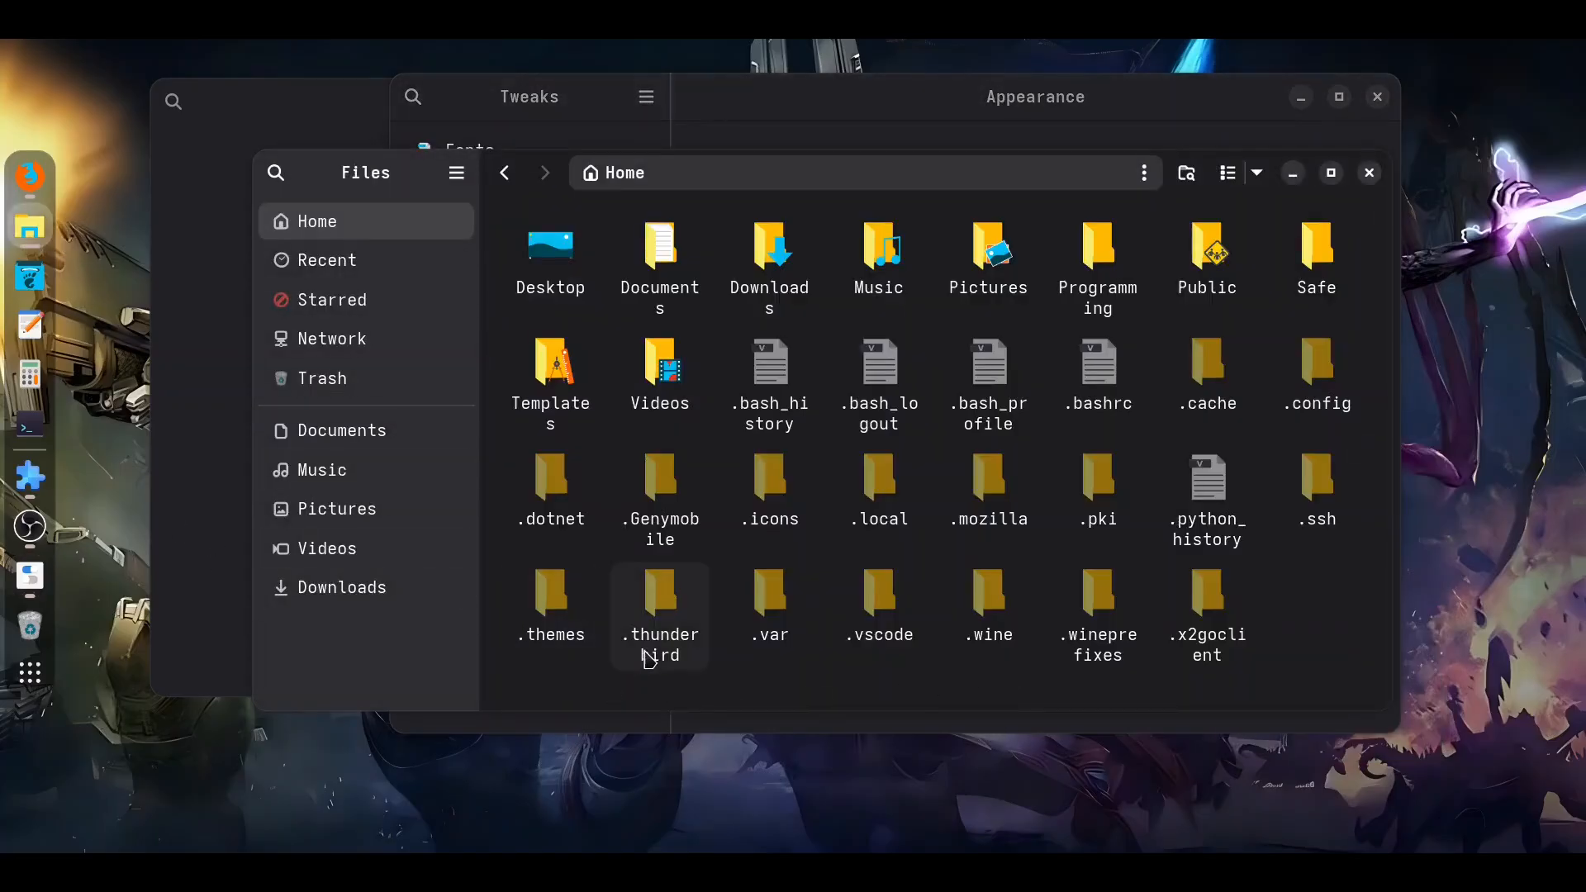
double_click(579, 620)
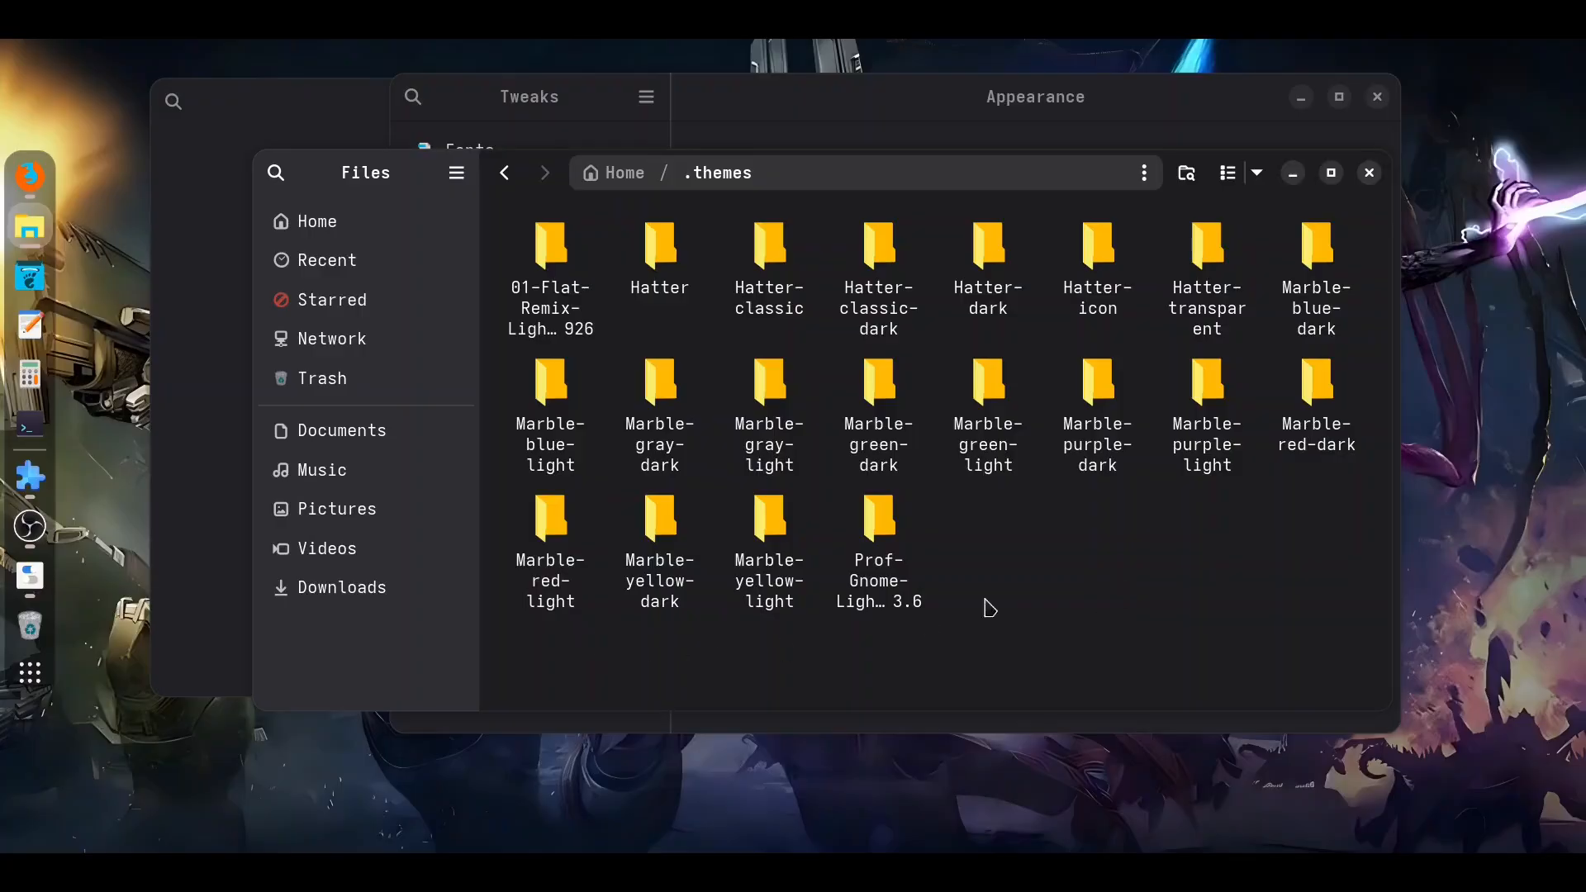
double_click(551, 248)
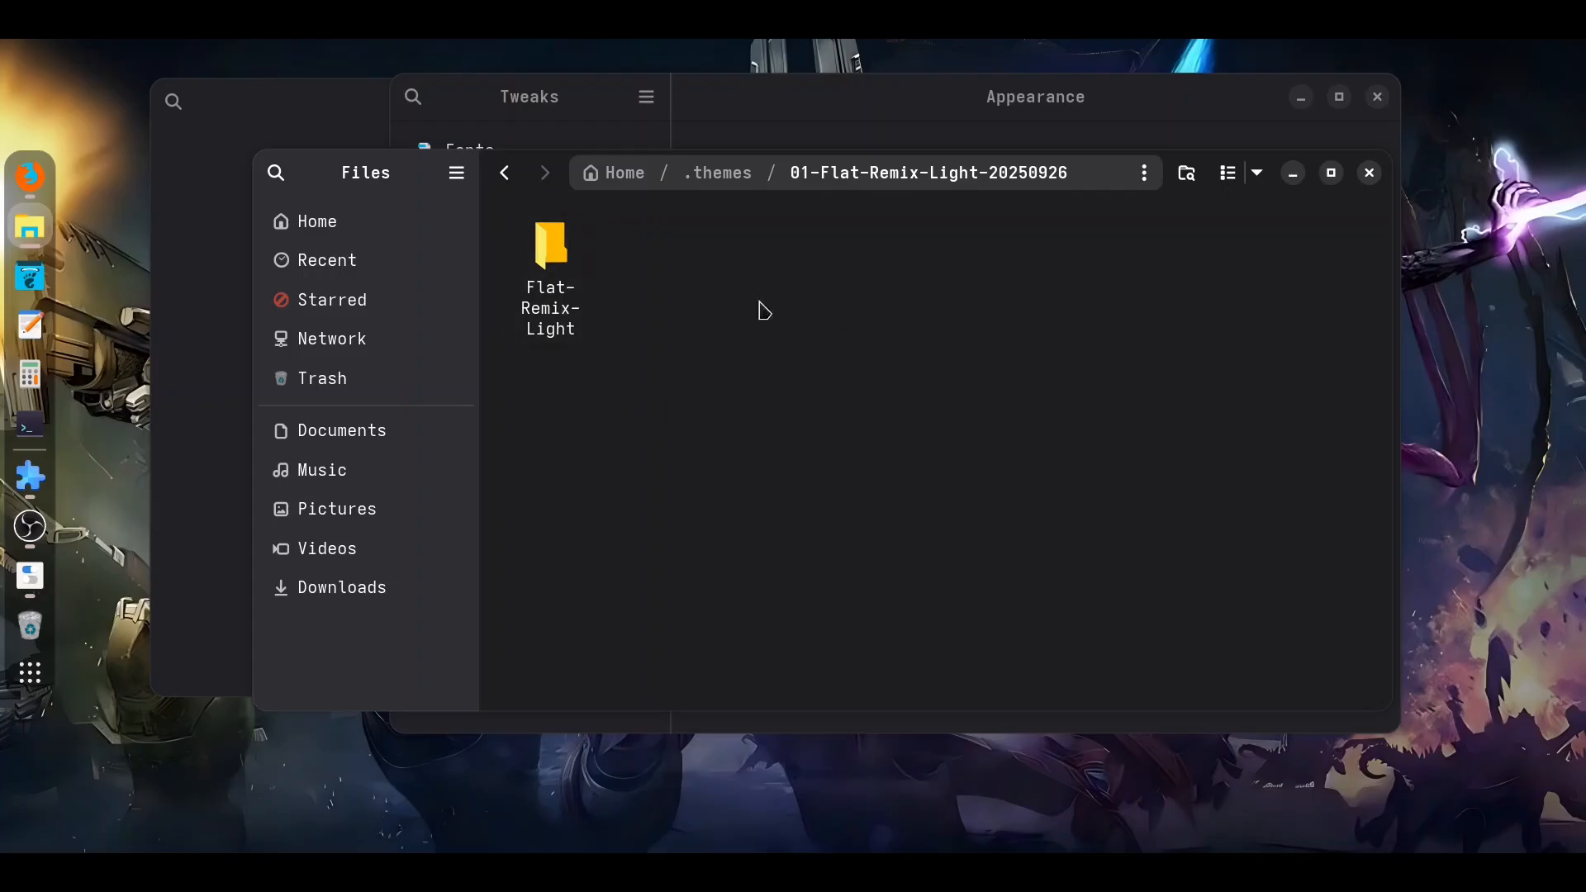
click(592, 324)
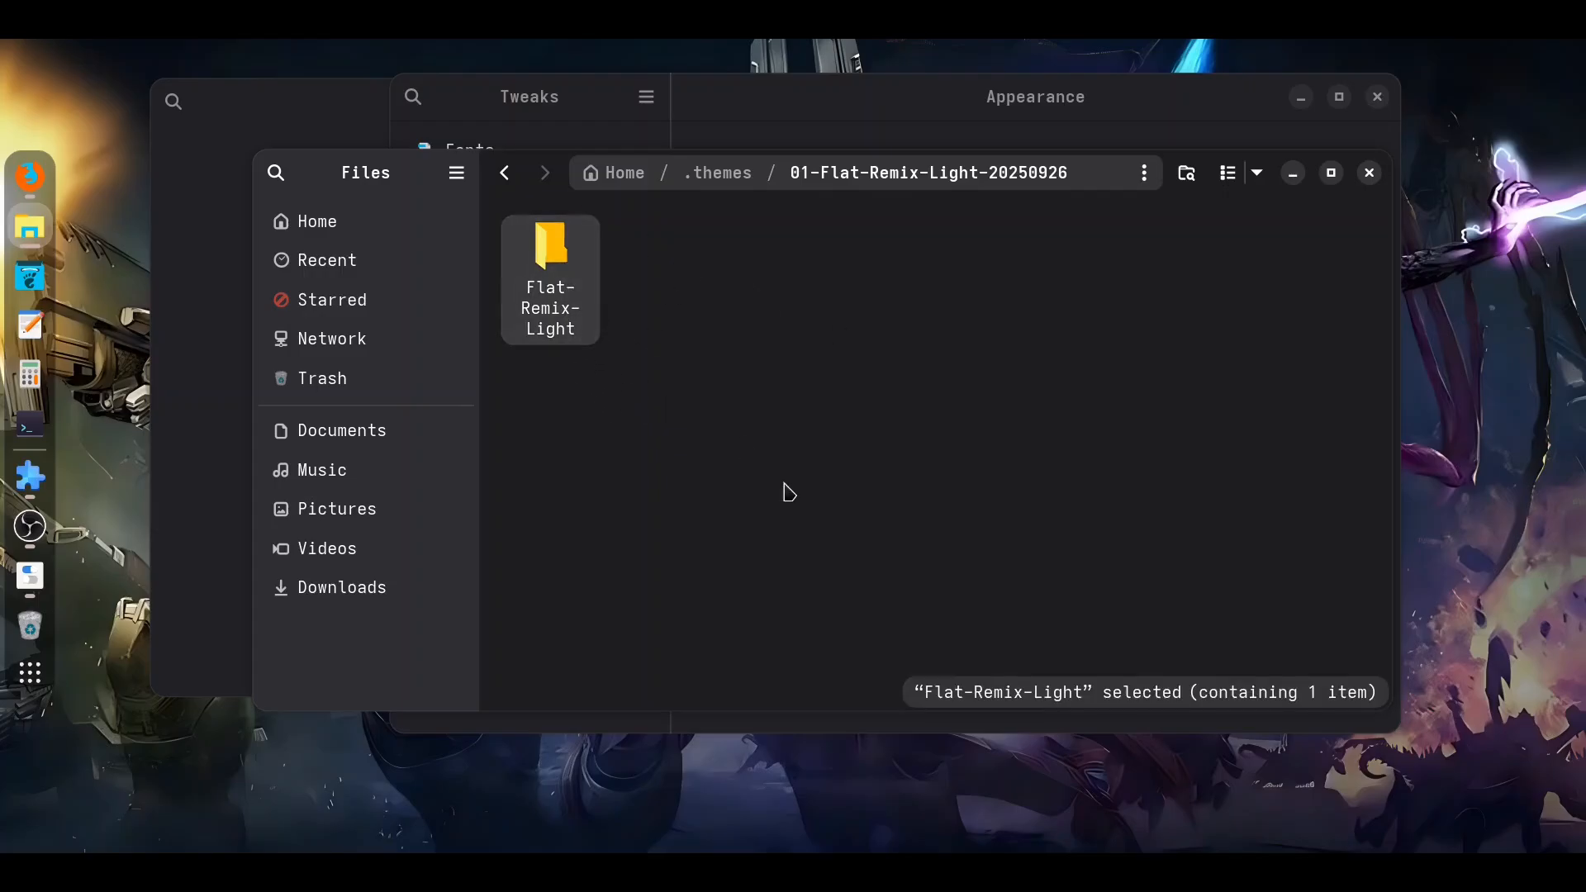
key(ctrl+x)
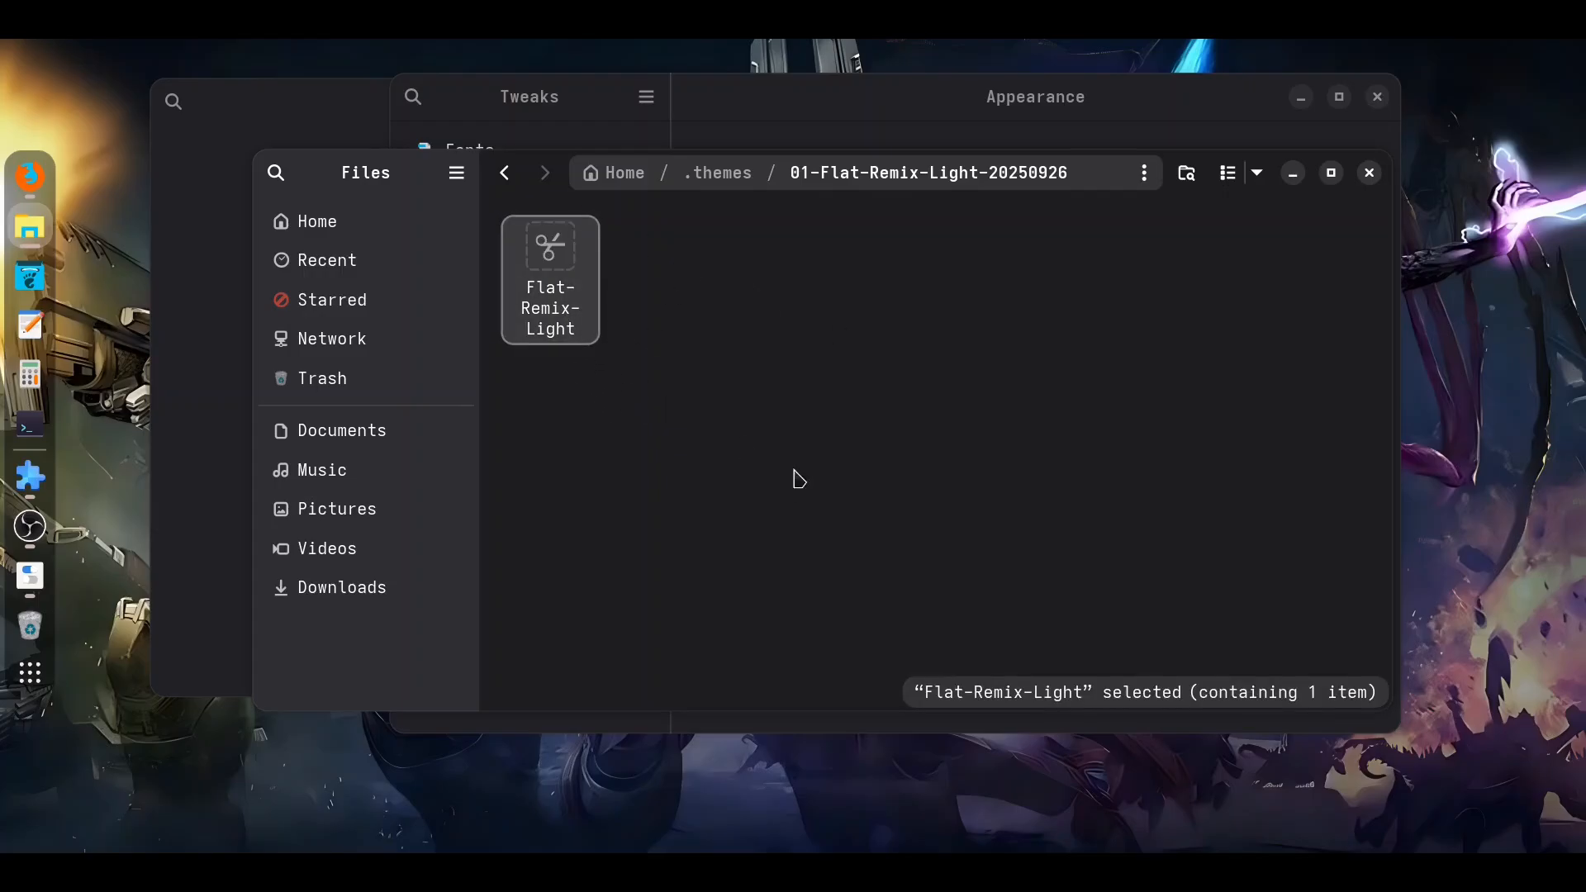
click(717, 184)
key(ctrl+v)
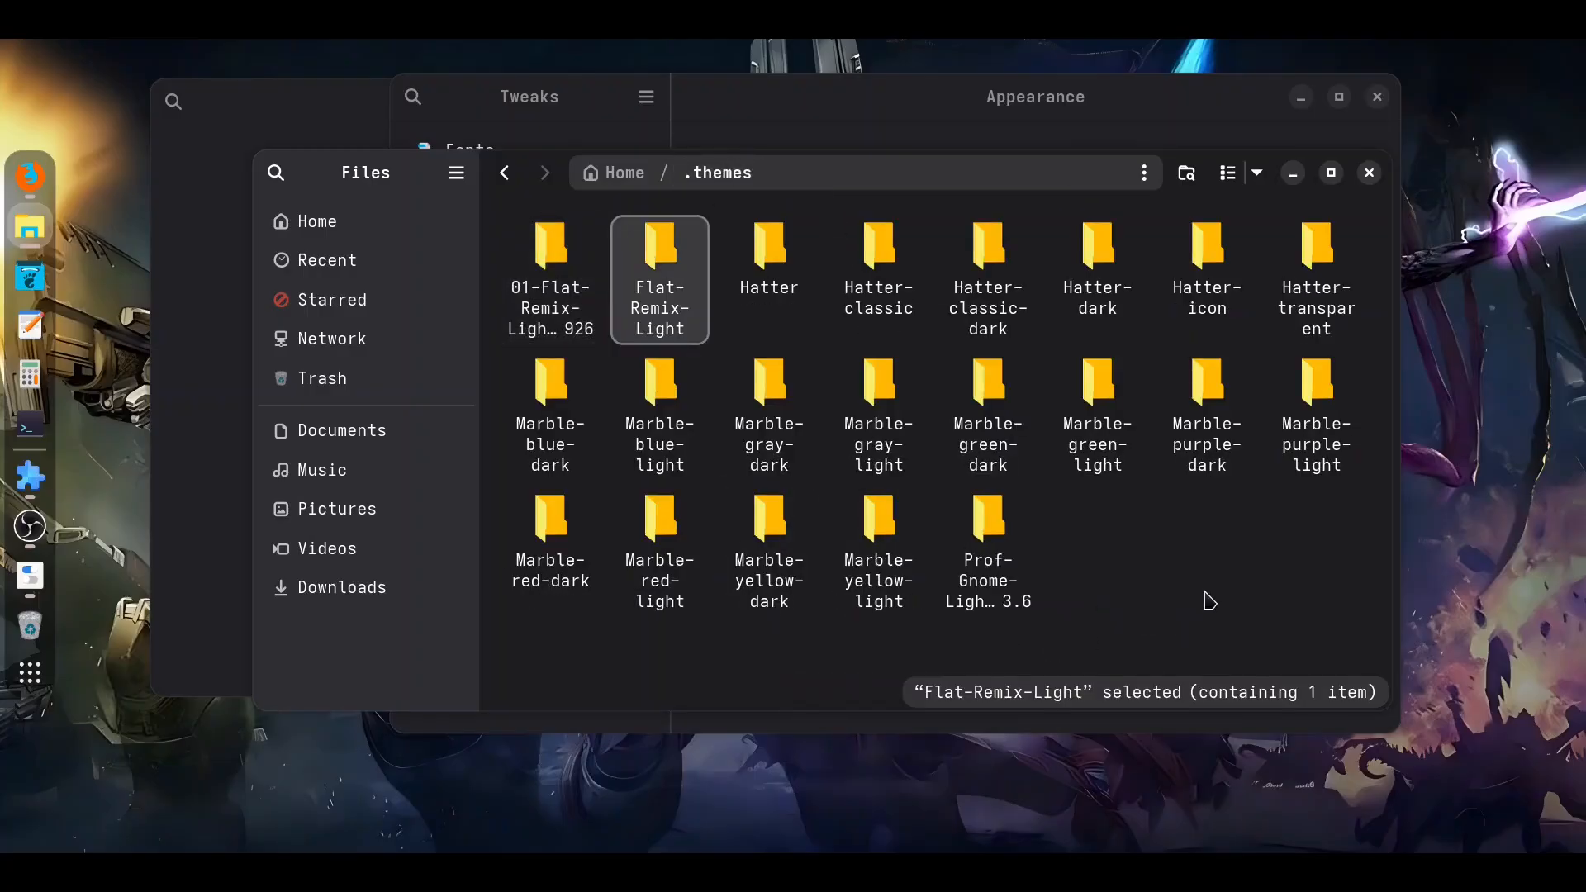
key(Left)
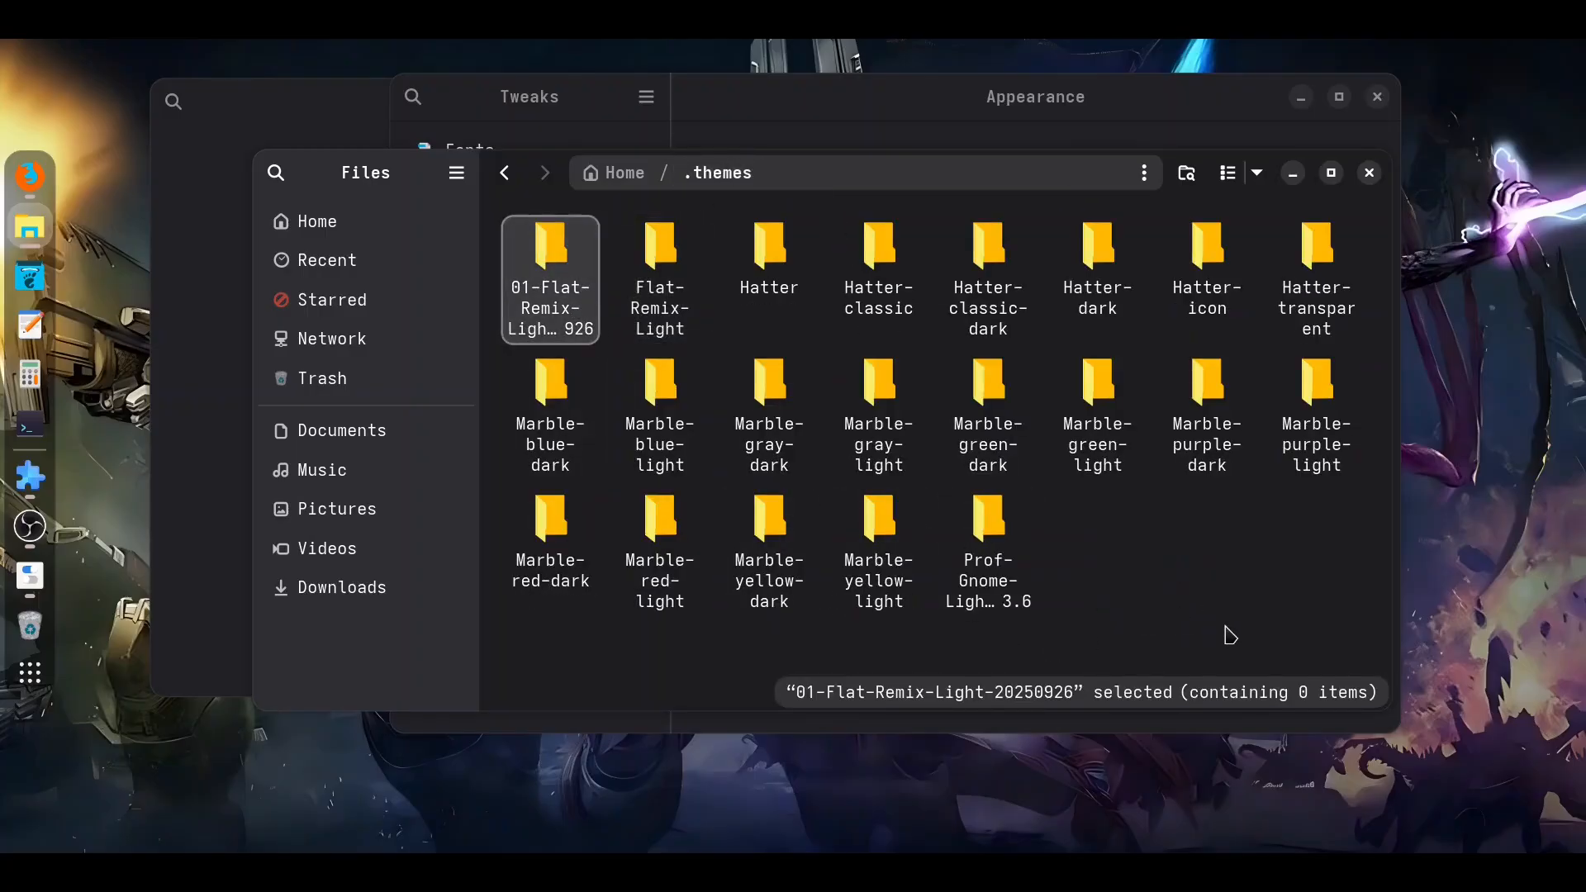
key(Delete)
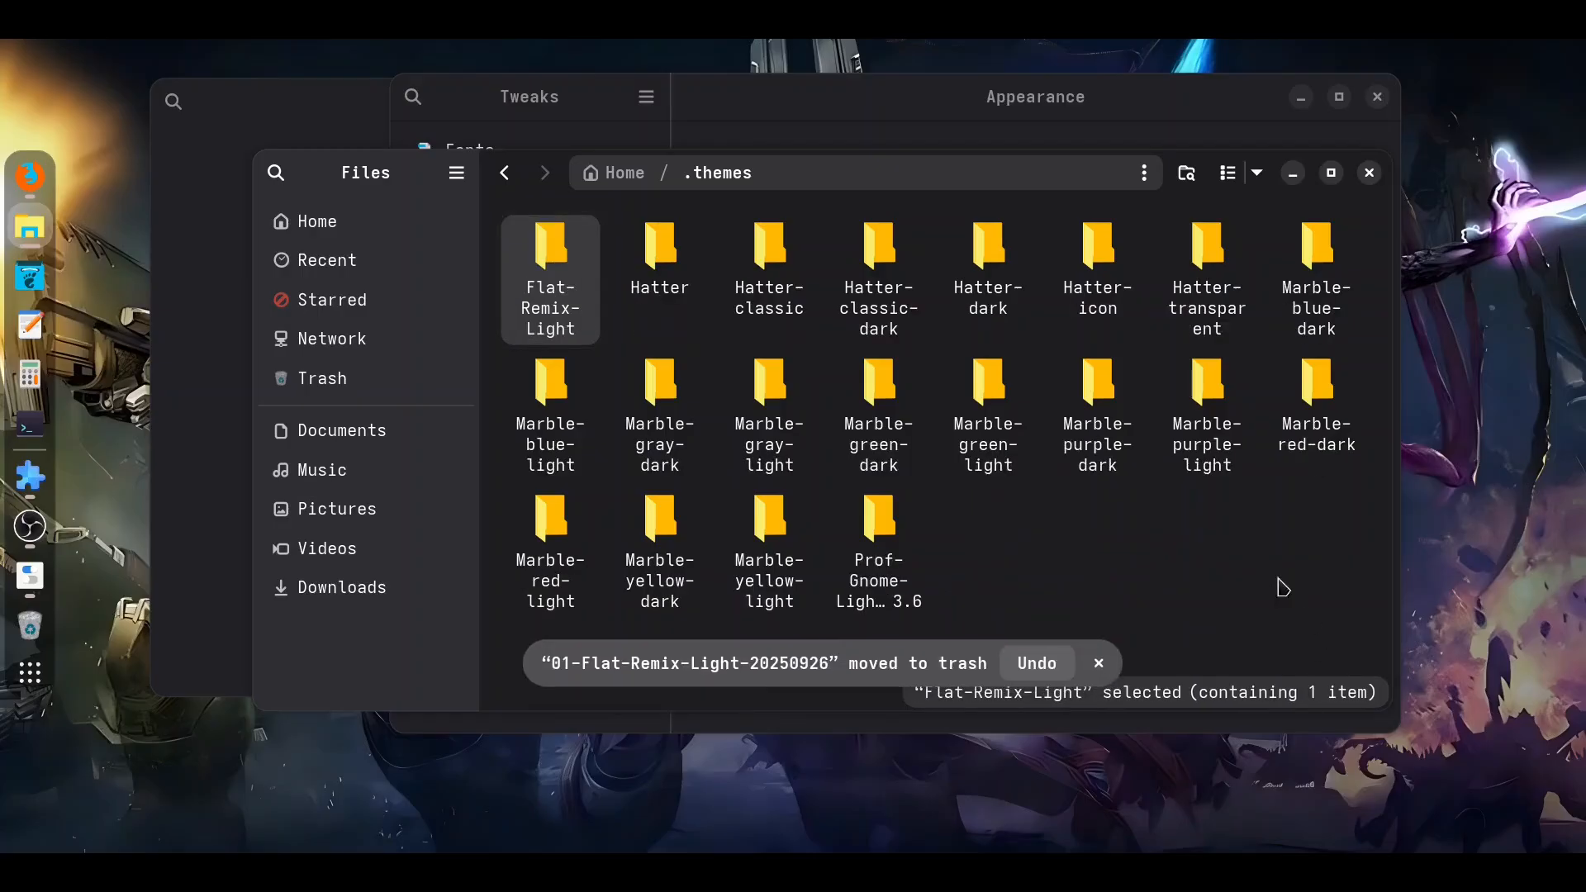
Step: Close Tweaks, relaunch it through an app search and show the Appearance settings
click(30, 576)
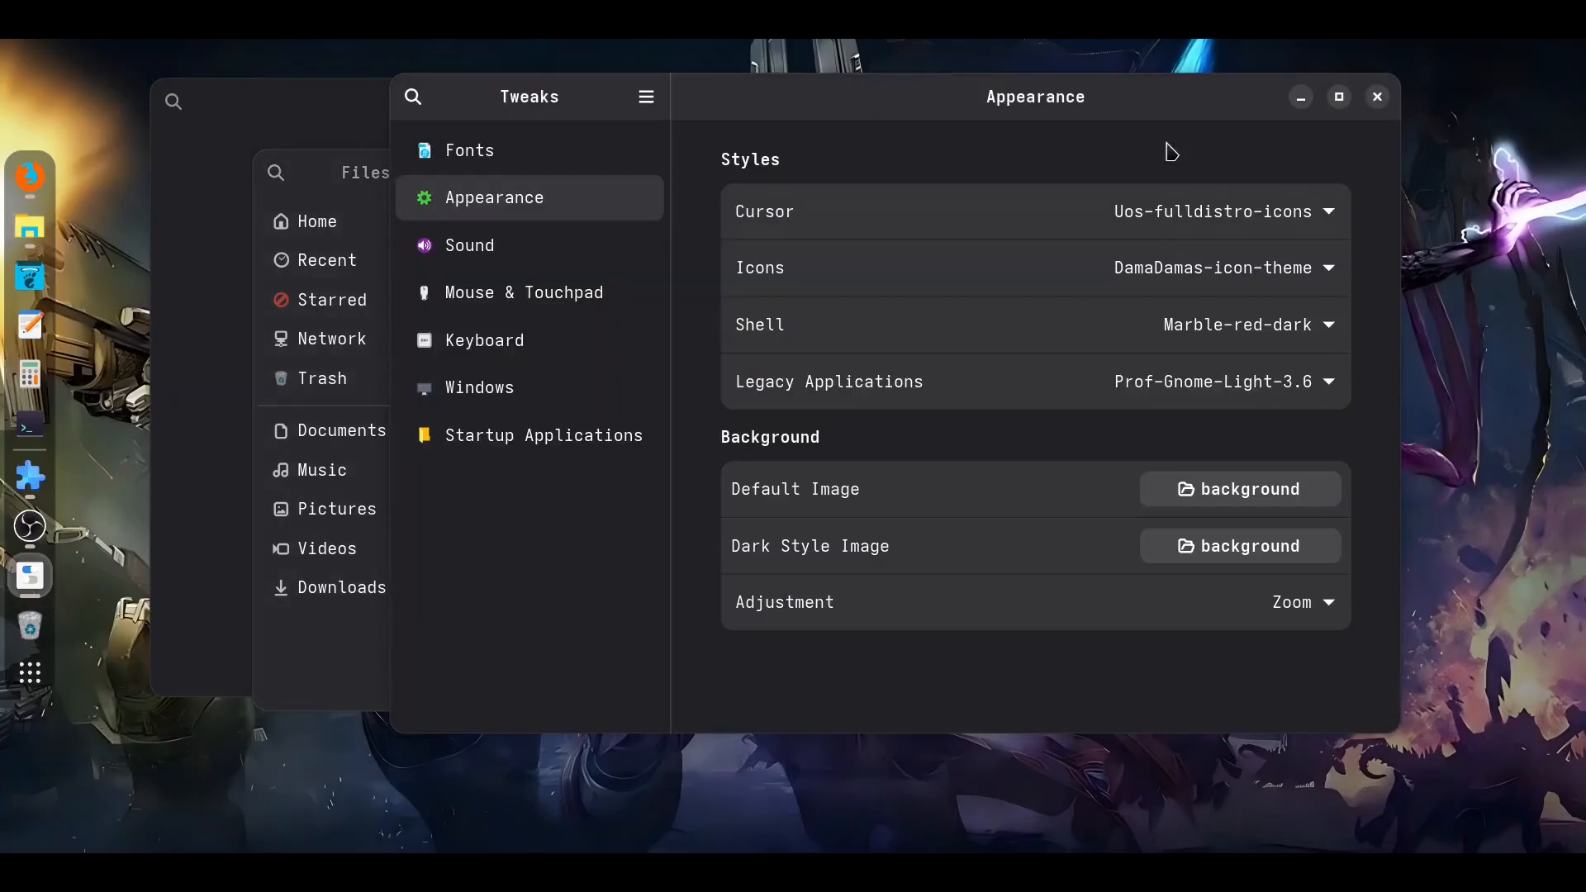
click(1377, 99)
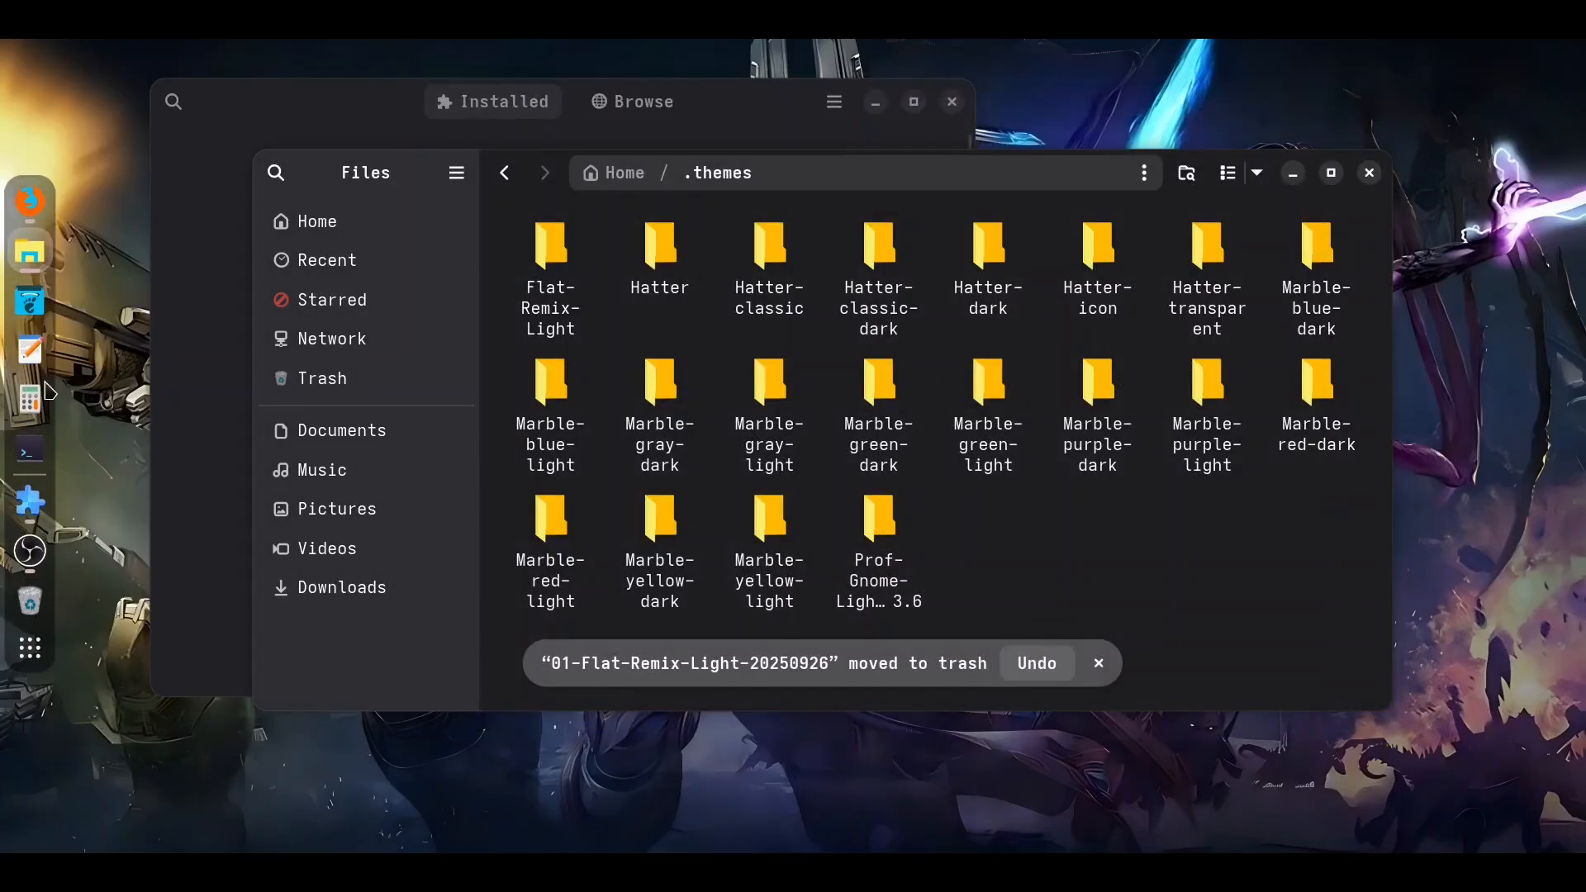
click(37, 661)
text(tw)
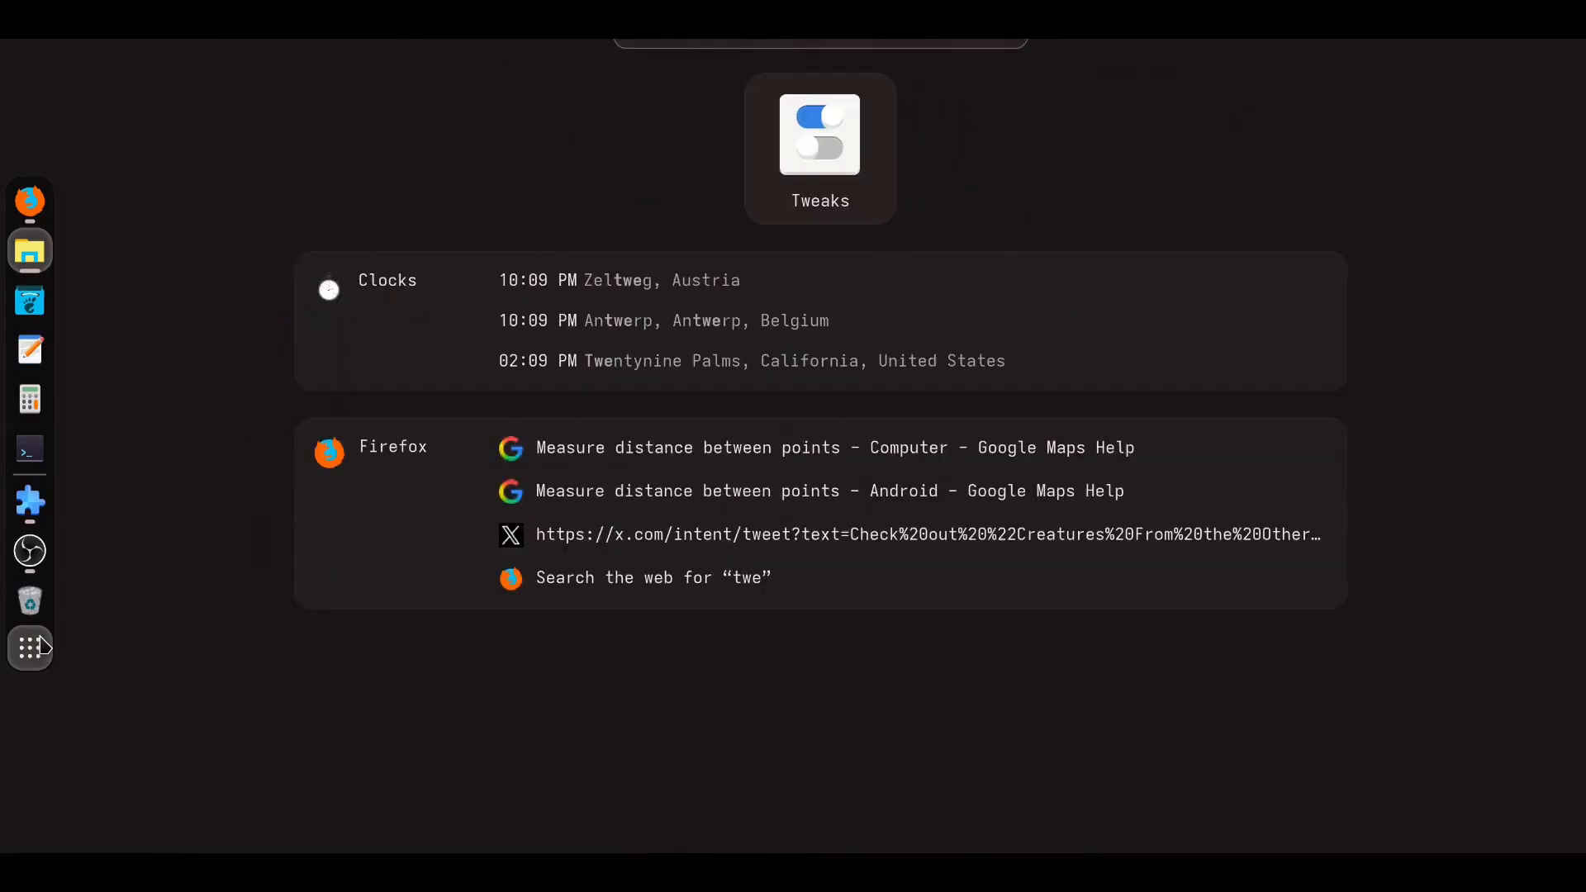
key(Return)
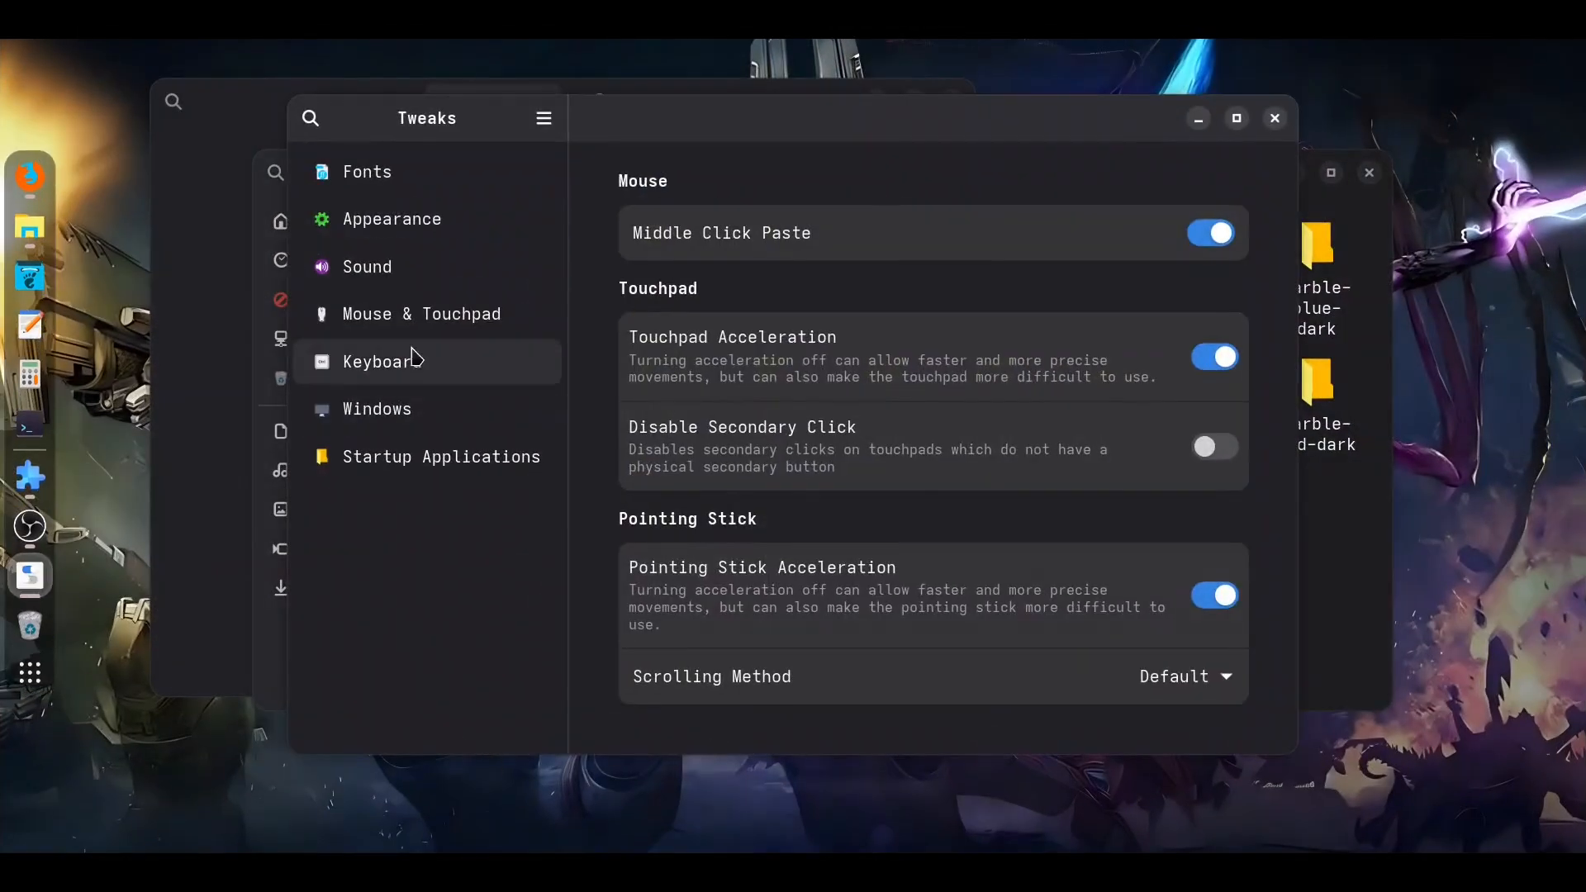
click(377, 248)
click(382, 237)
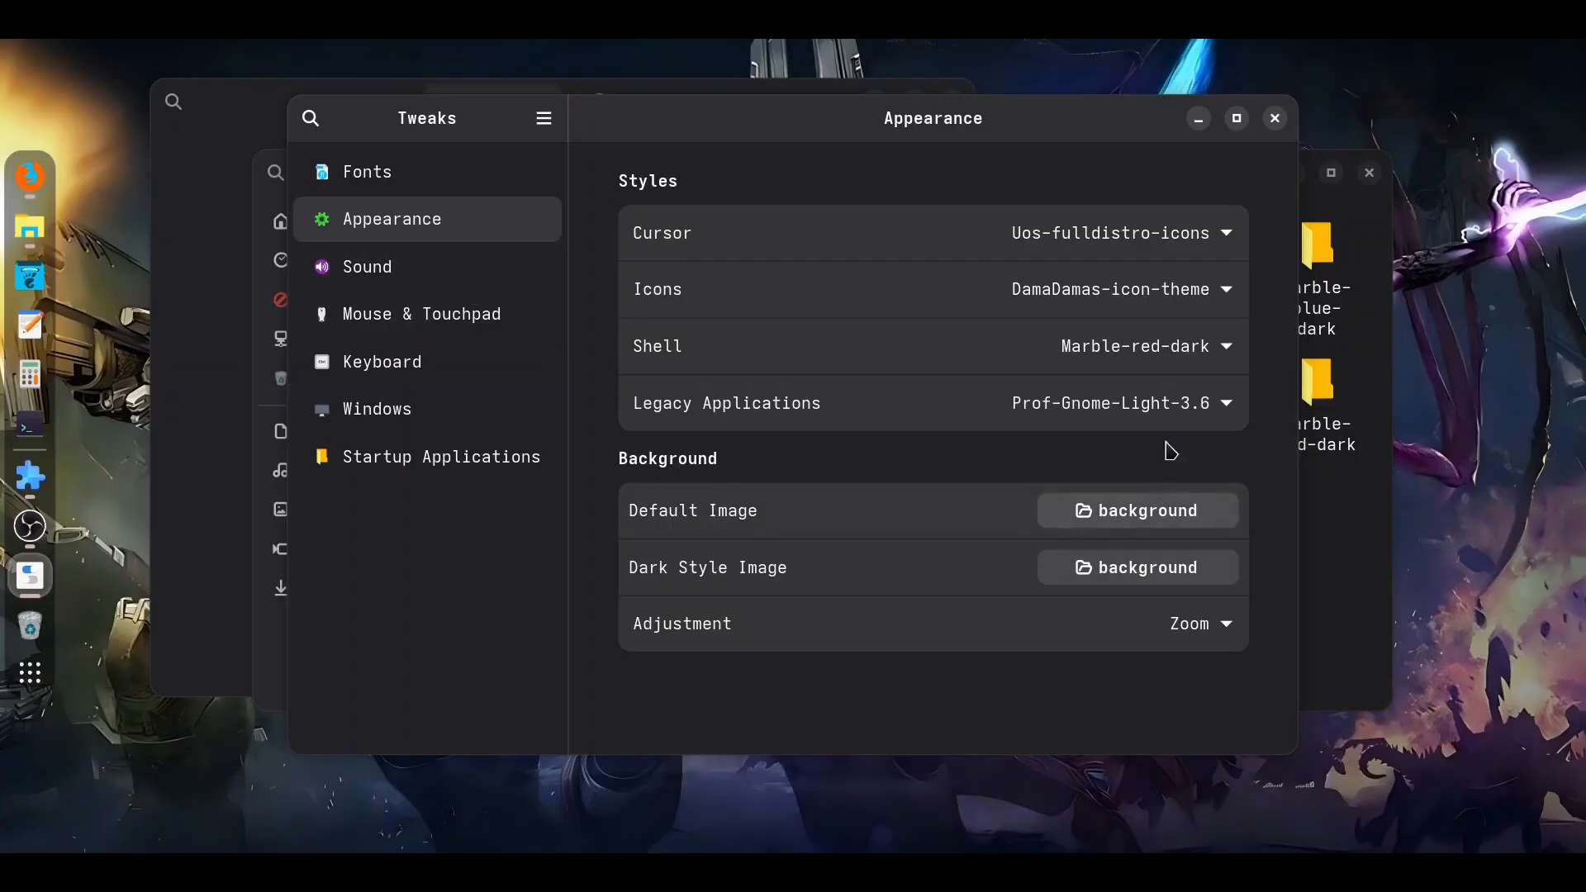
Step: Set the Shell theme to Flat-Remix-Light
click(1211, 347)
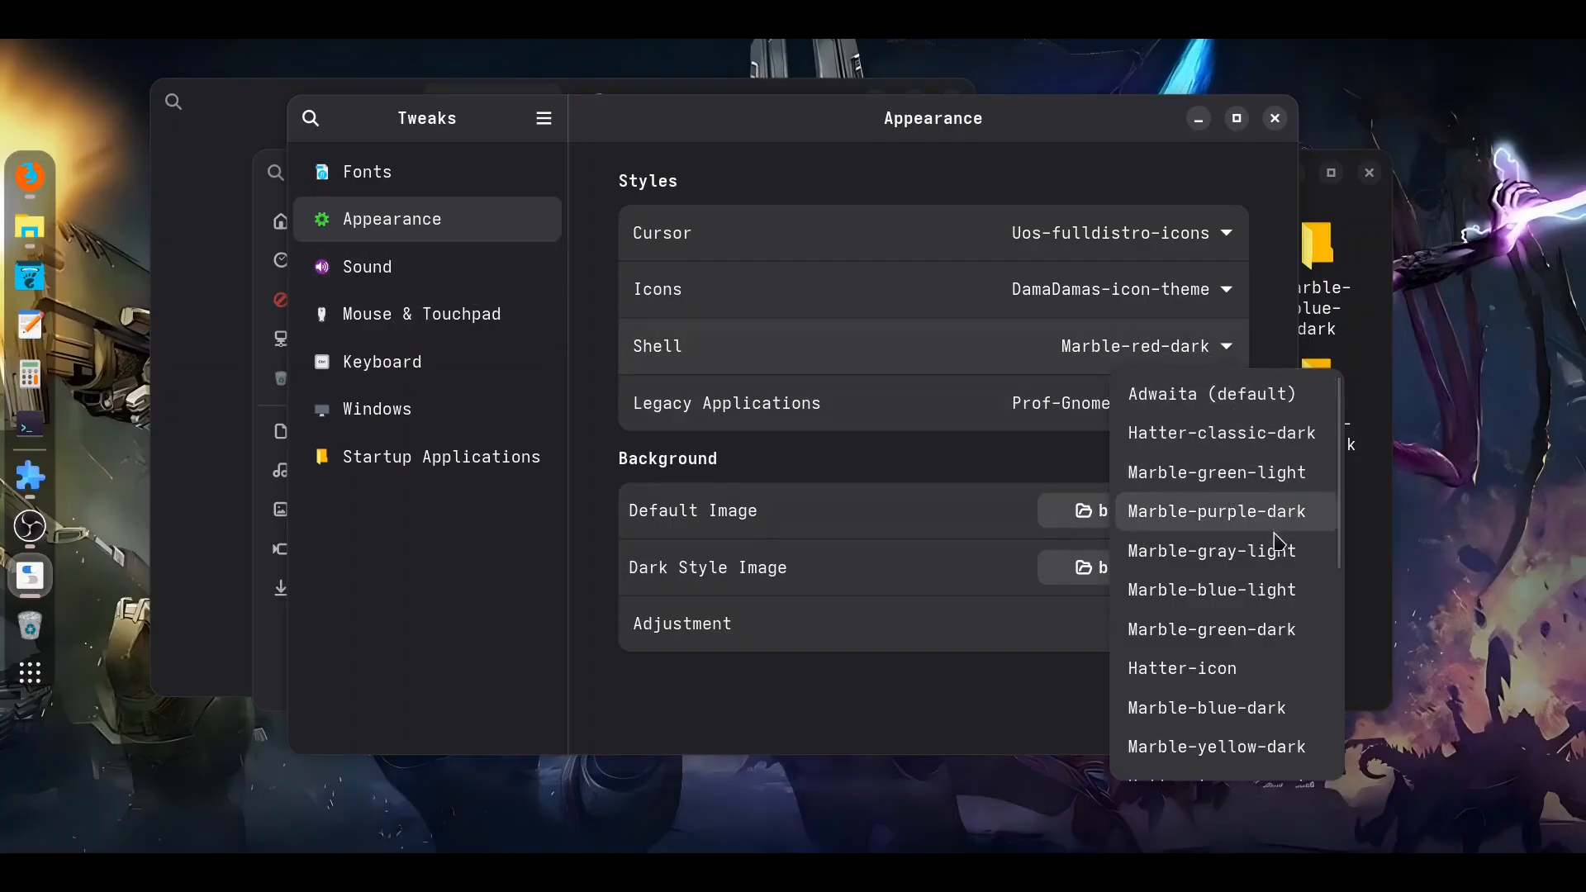
scroll(1279, 533, down, 3)
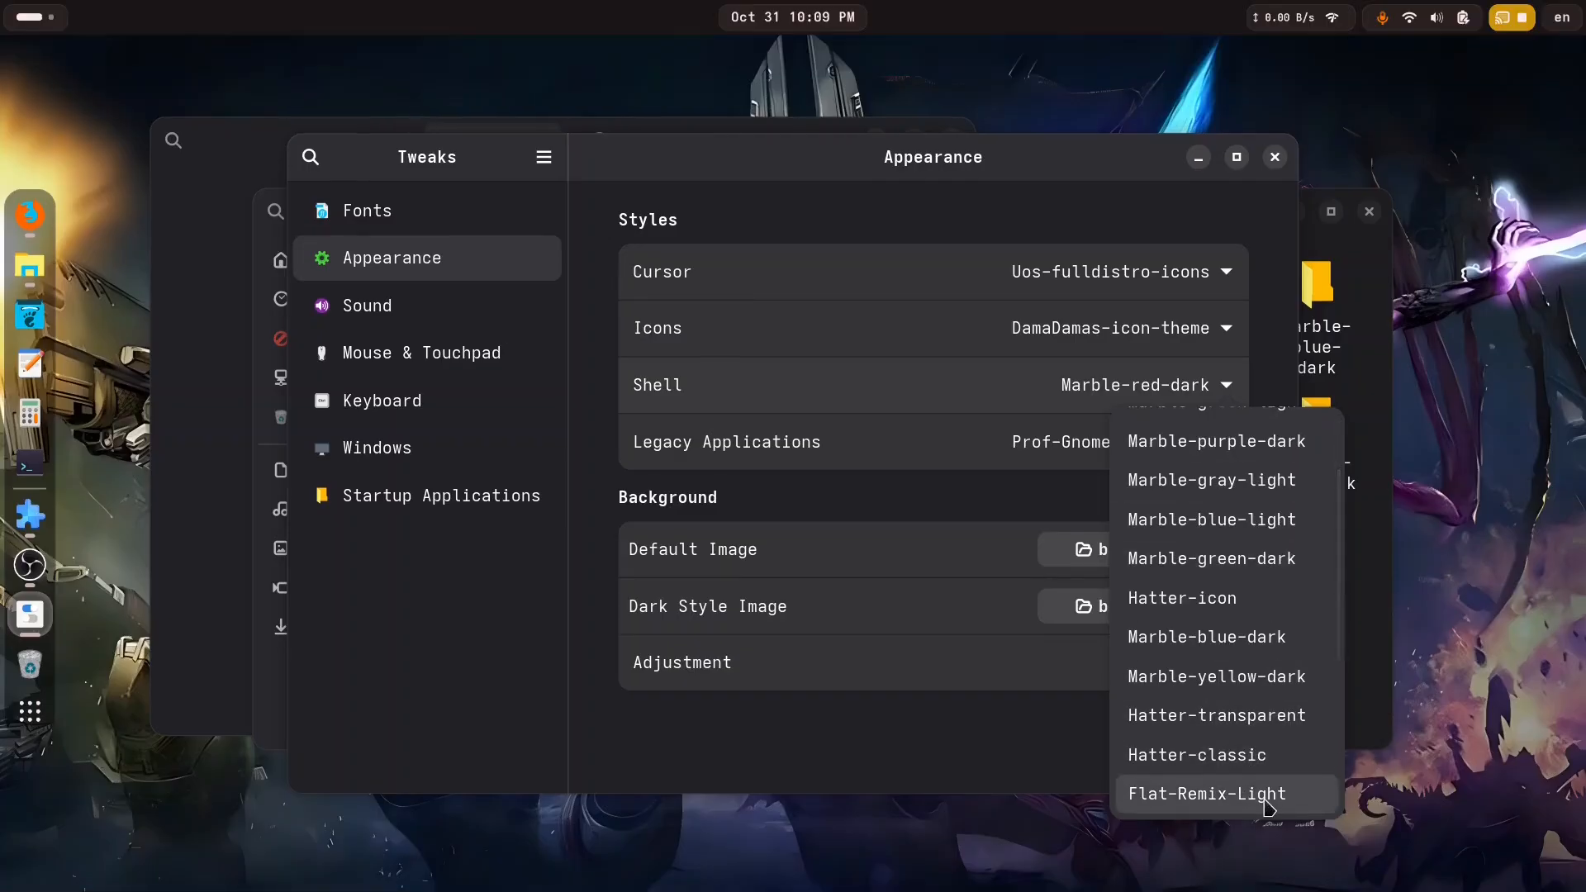
click(1267, 803)
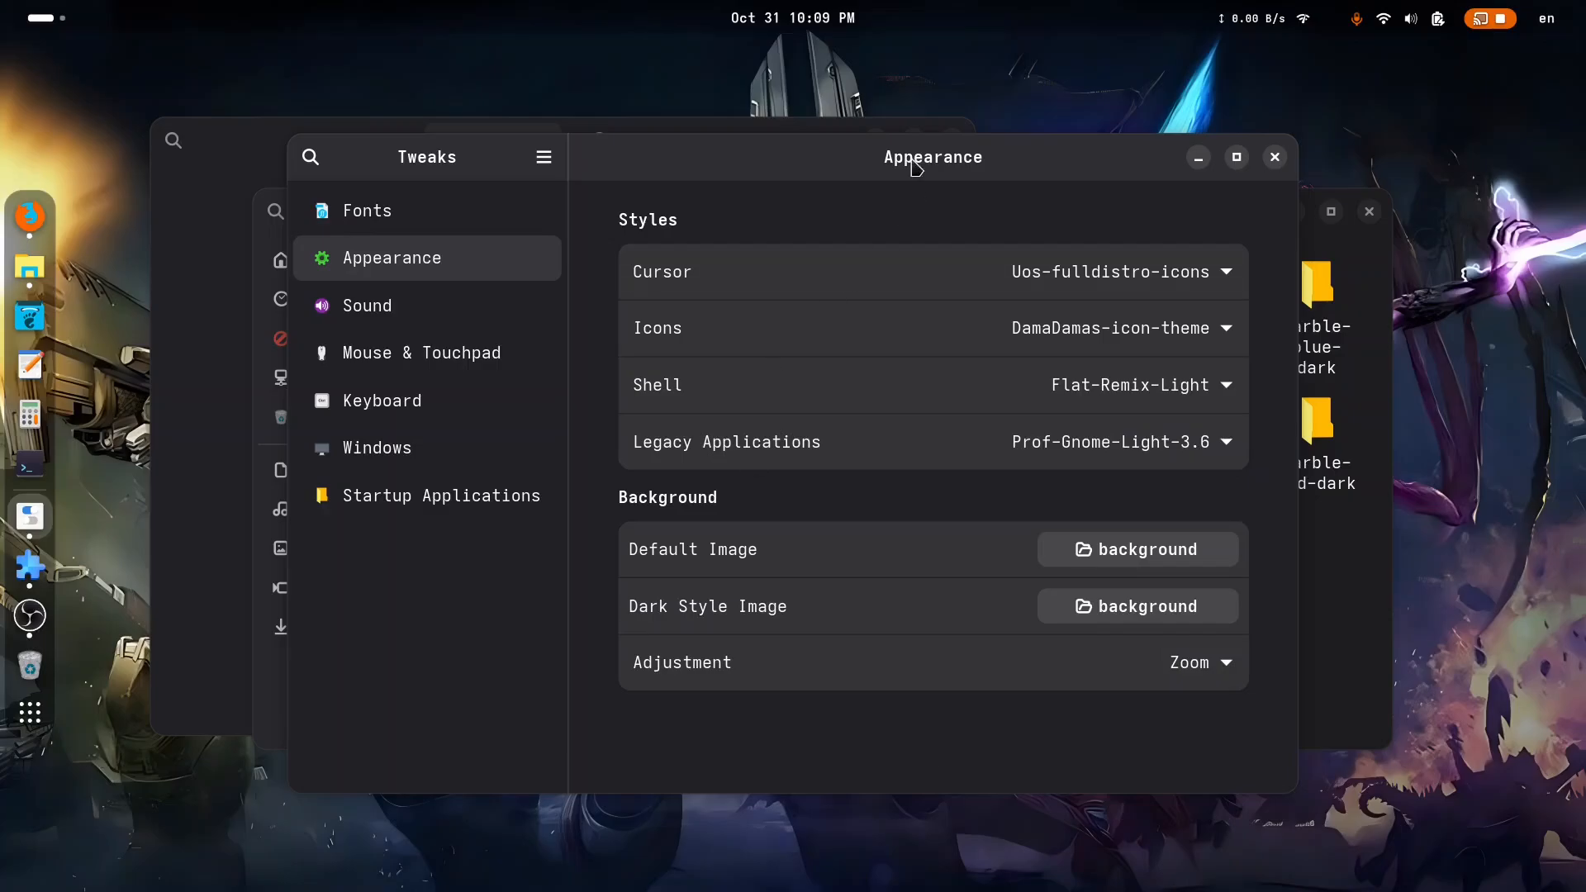
Step: Move the Tweaks window down and back up, look at the available Legacy Applications themes and close the list without choosing one
drag(916, 168, 965, 556)
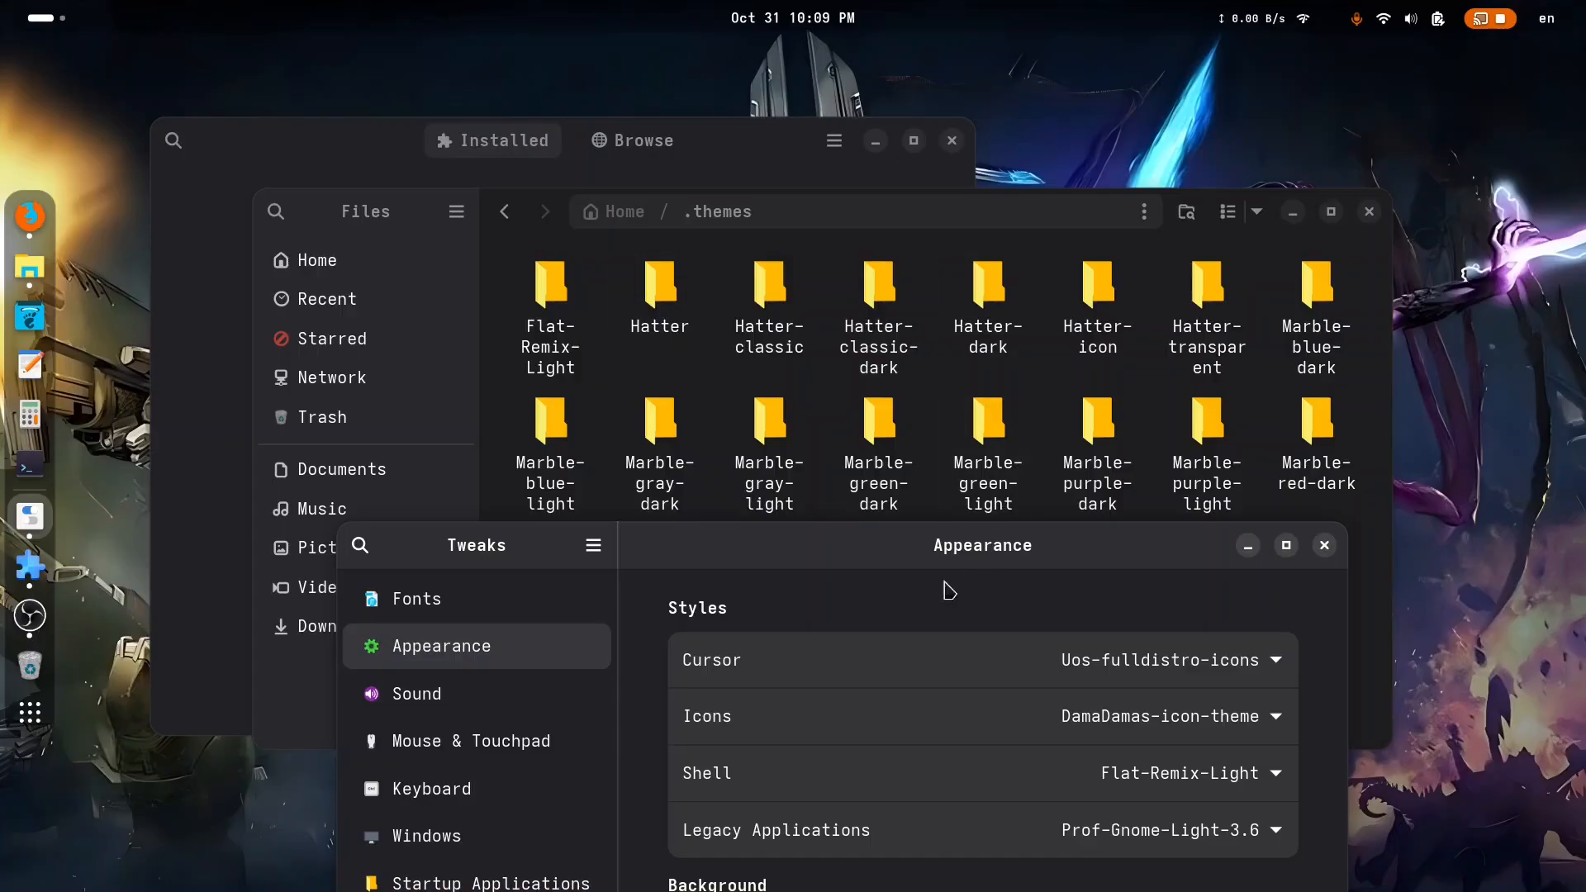
drag(840, 559, 859, 155)
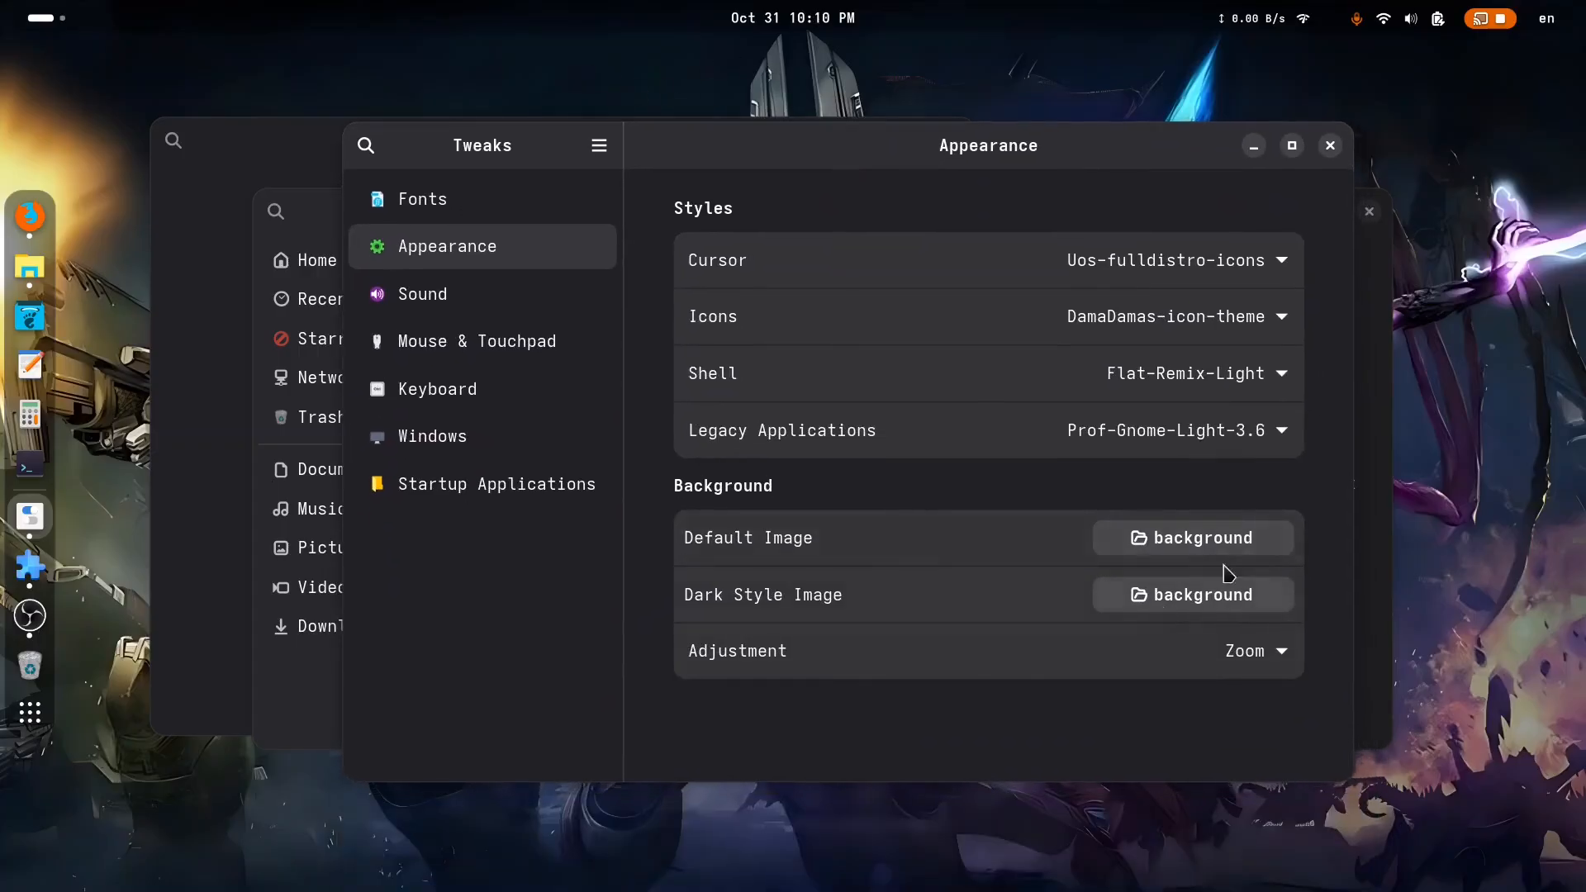
click(1264, 447)
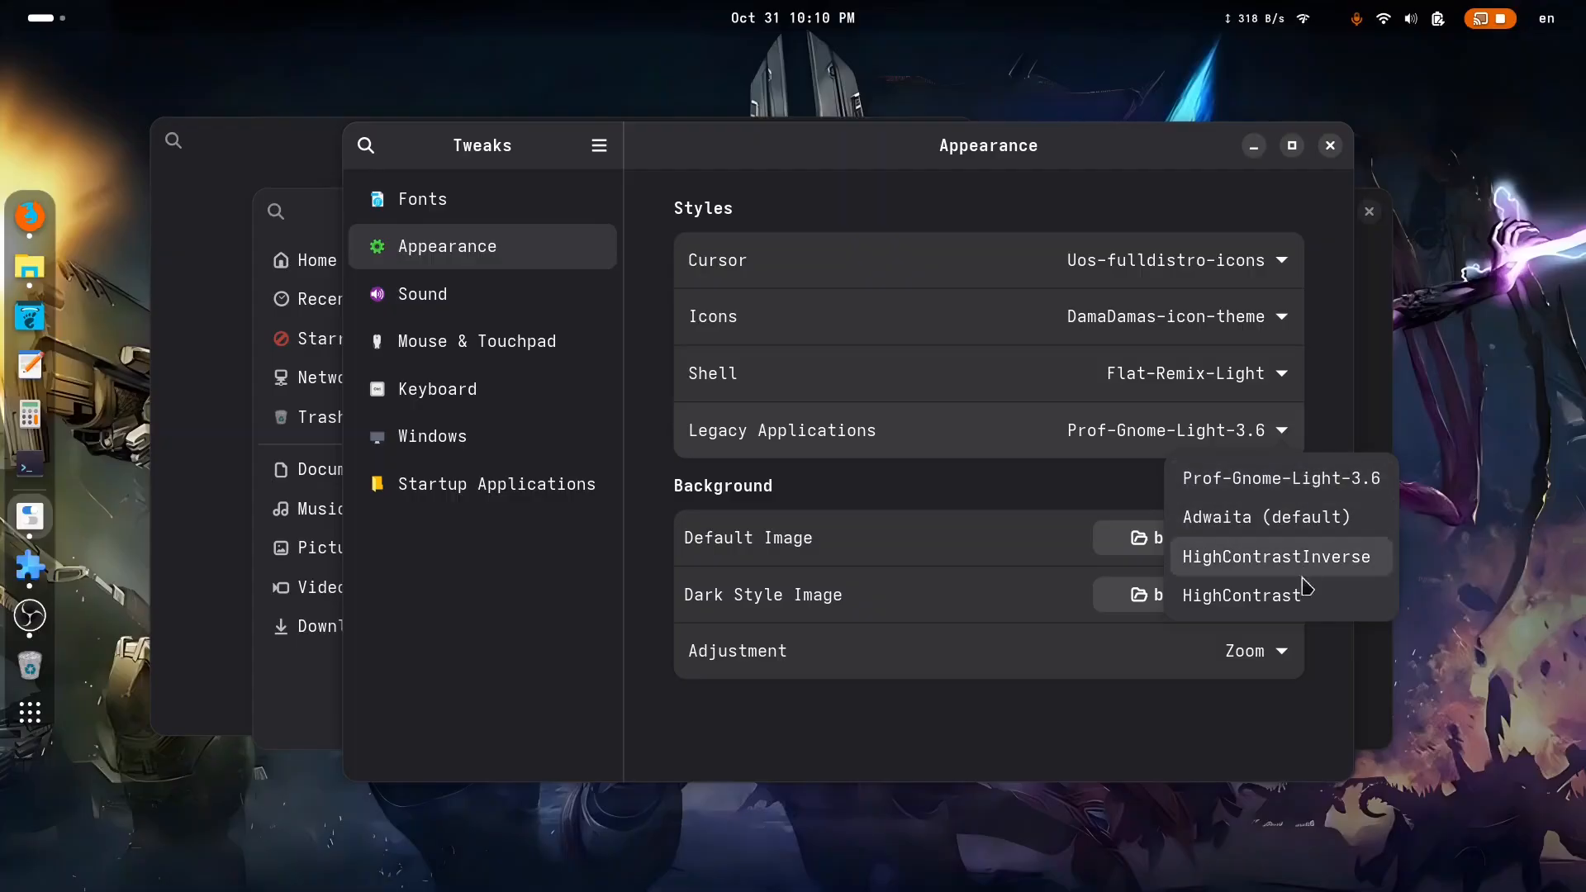
click(1339, 419)
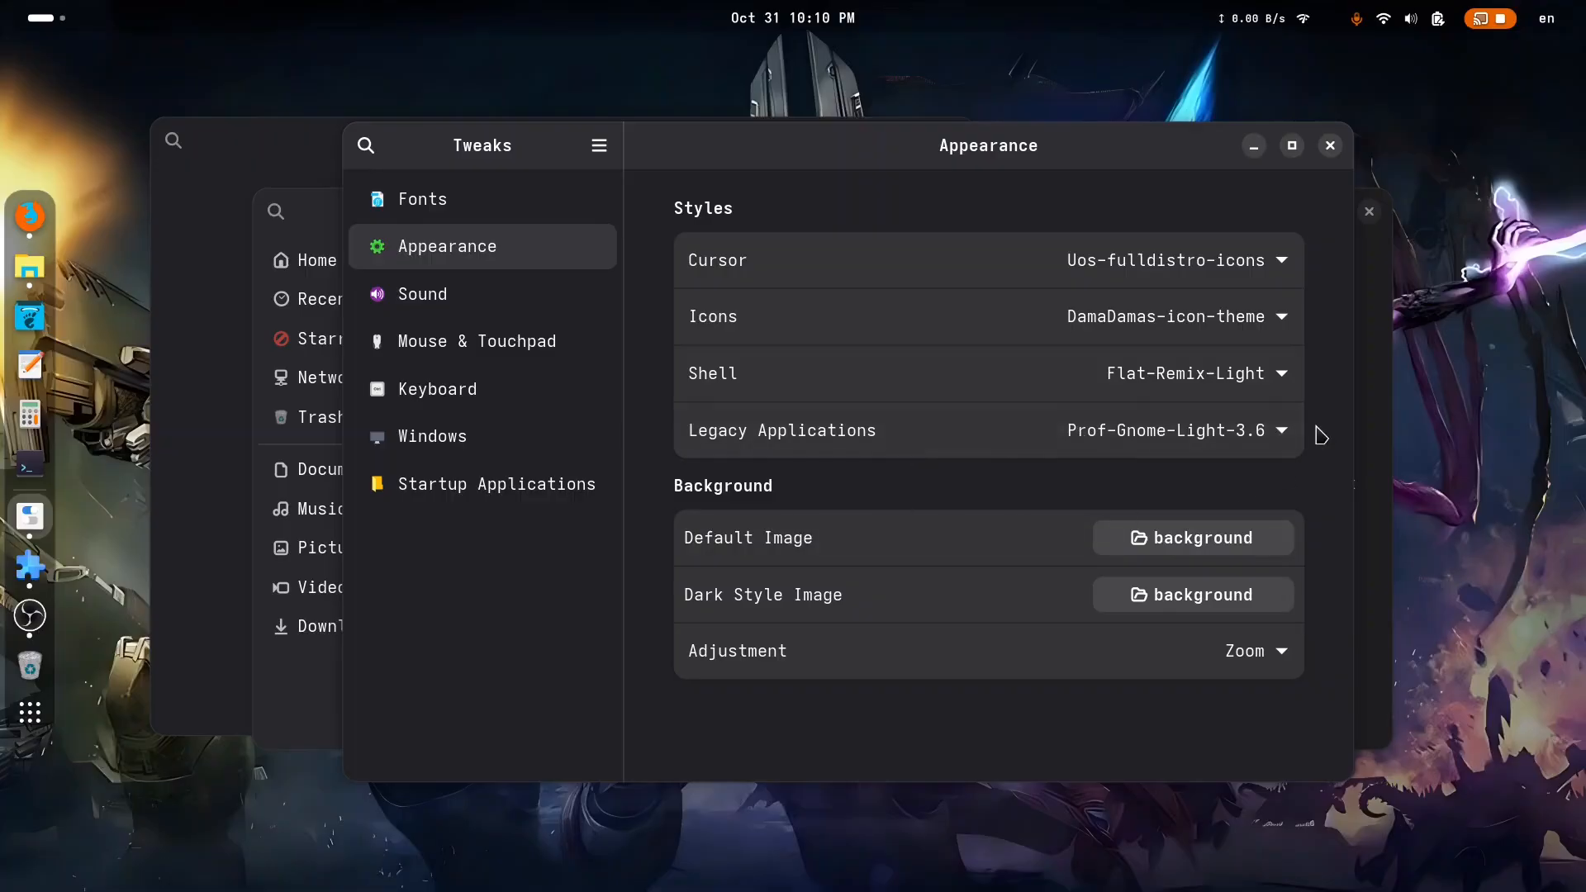
Step: Move the Tweaks window aside, examine the contents of the Prof-Gnome-Light-3.6 folder in .themes, and move Tweaks back up
drag(765, 148, 800, 296)
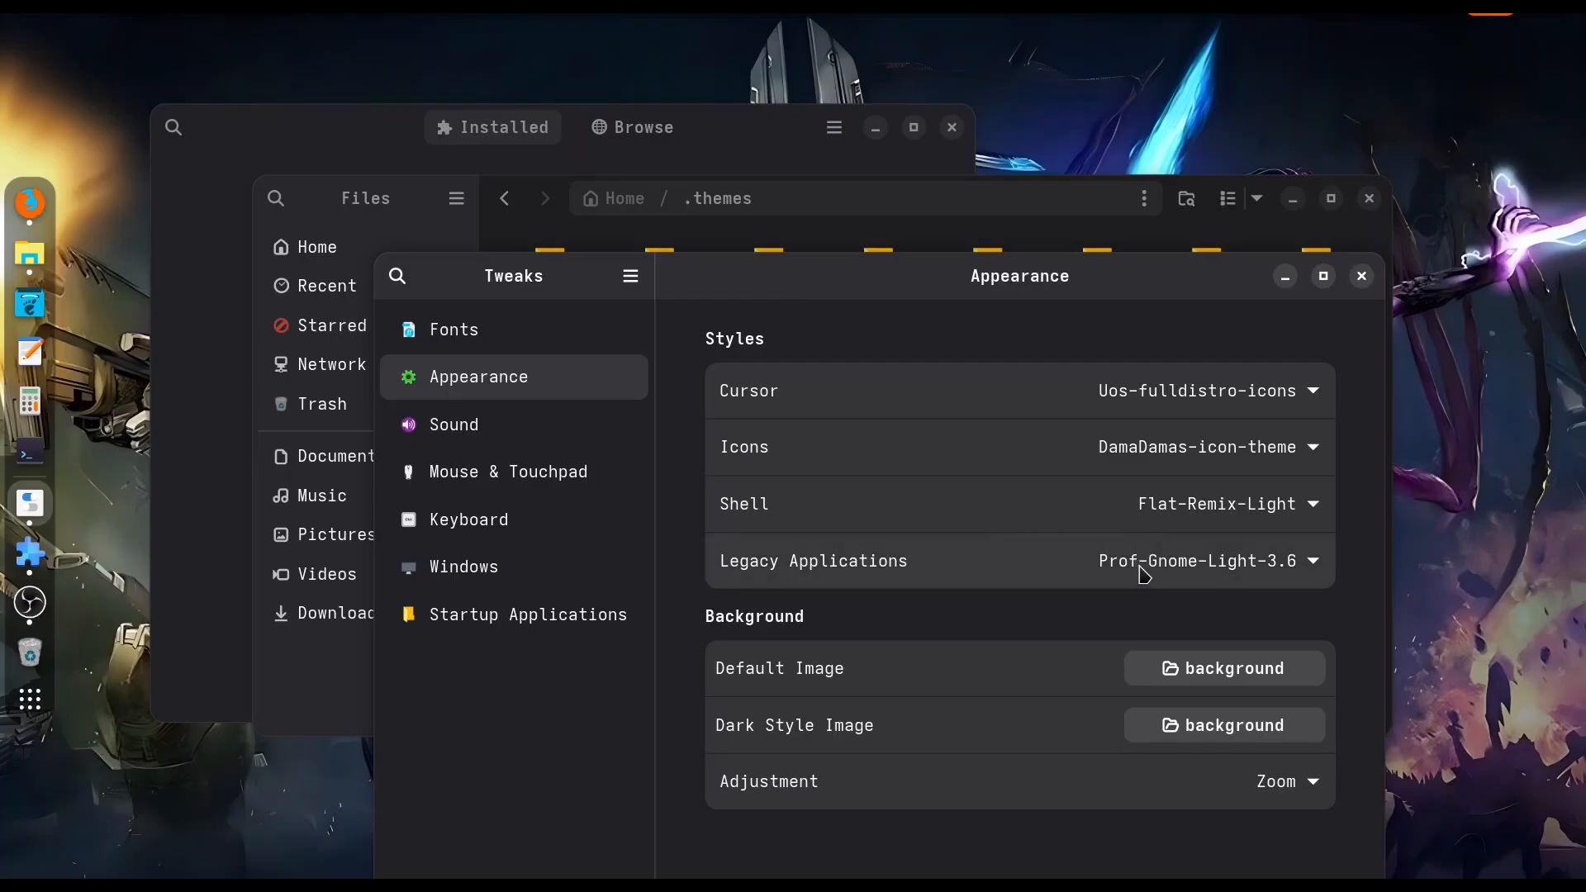
drag(823, 290, 831, 748)
click(1062, 596)
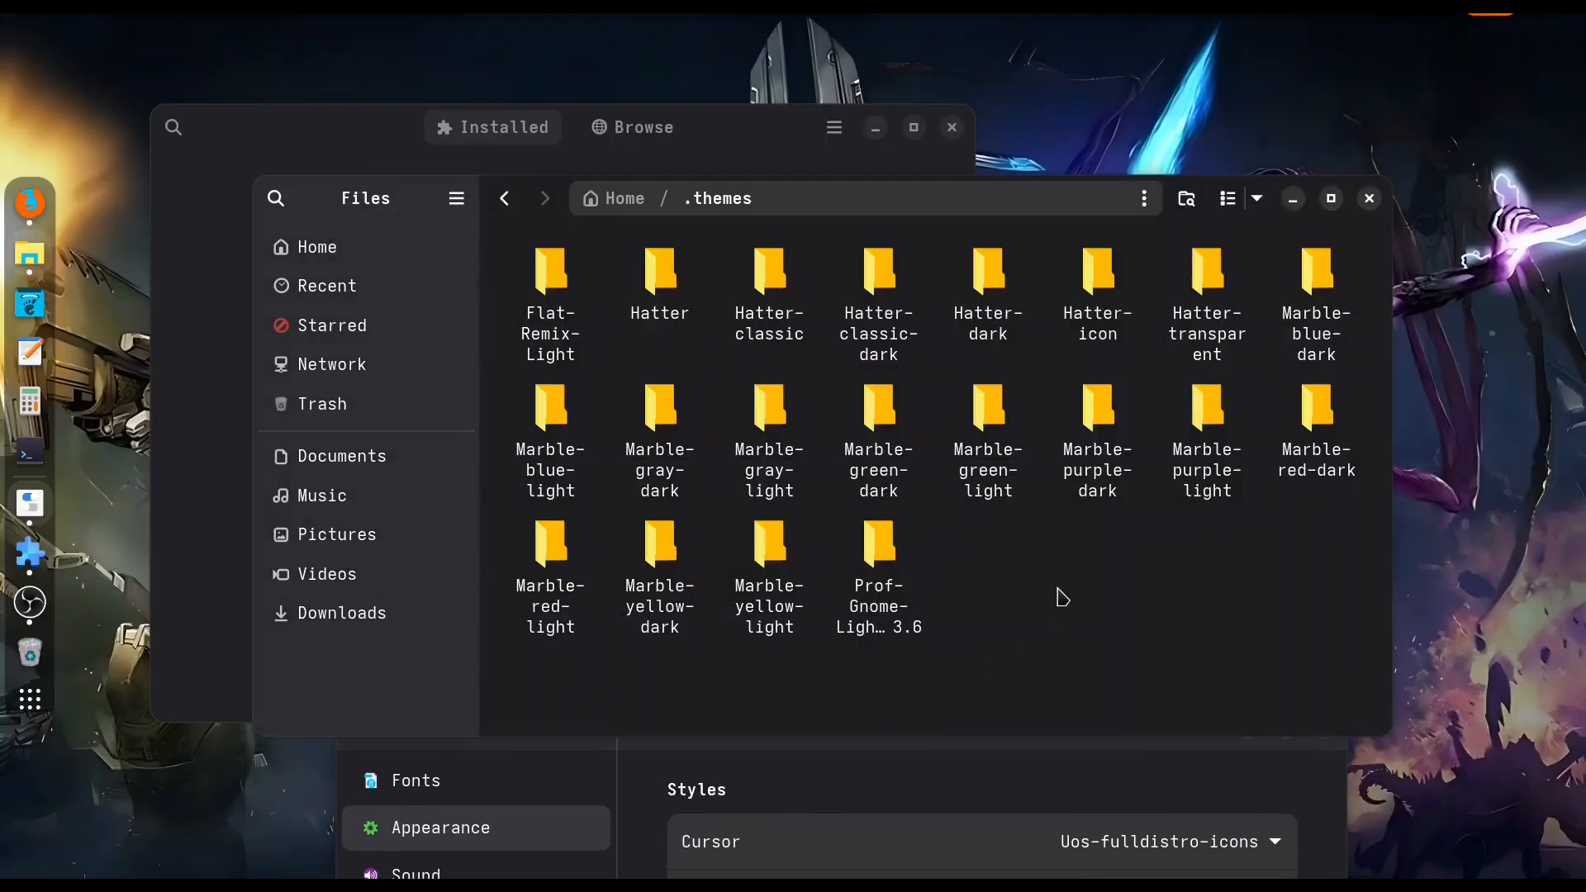
double_click(909, 616)
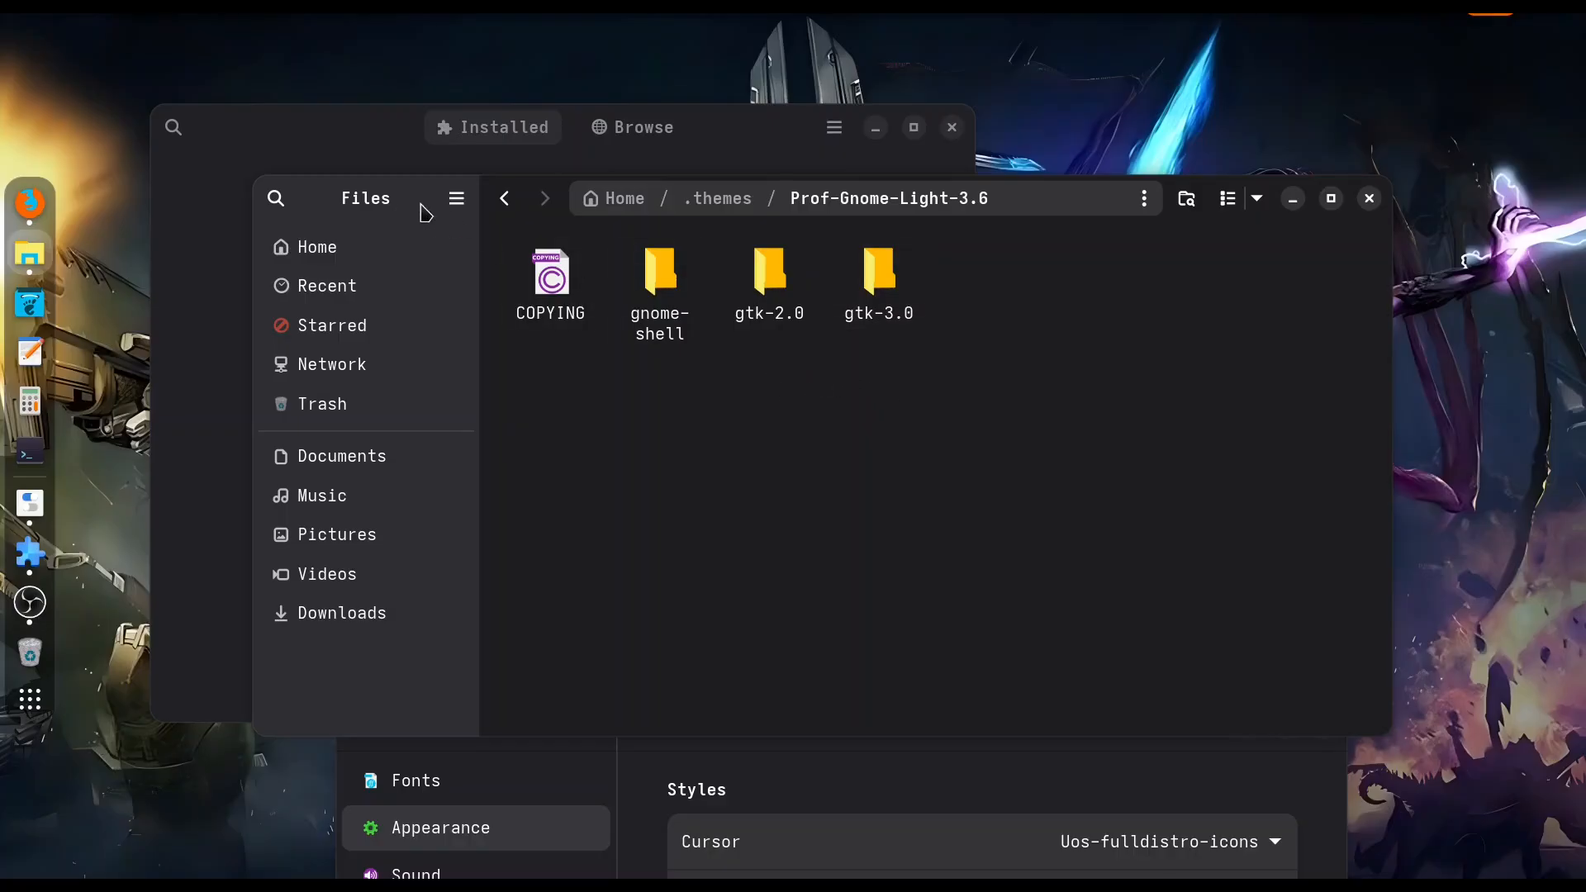
drag(422, 204, 423, 164)
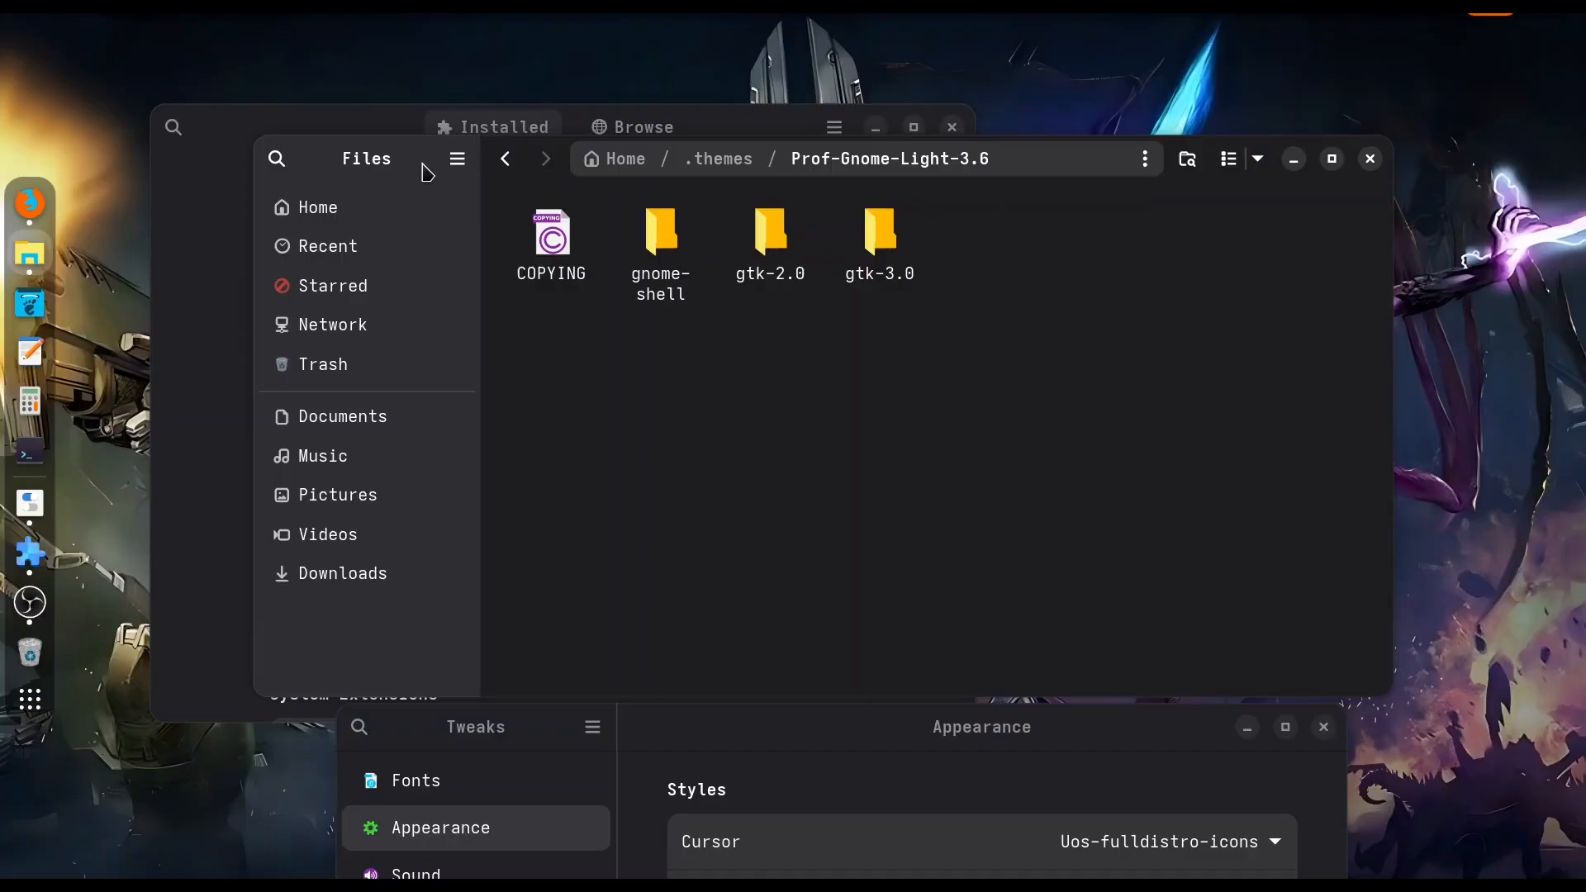
click(760, 162)
drag(736, 733, 775, 199)
Step: Switch to Firefox and show the GTK3/4 Themes category of gnome-look.org sorted by rating
click(32, 206)
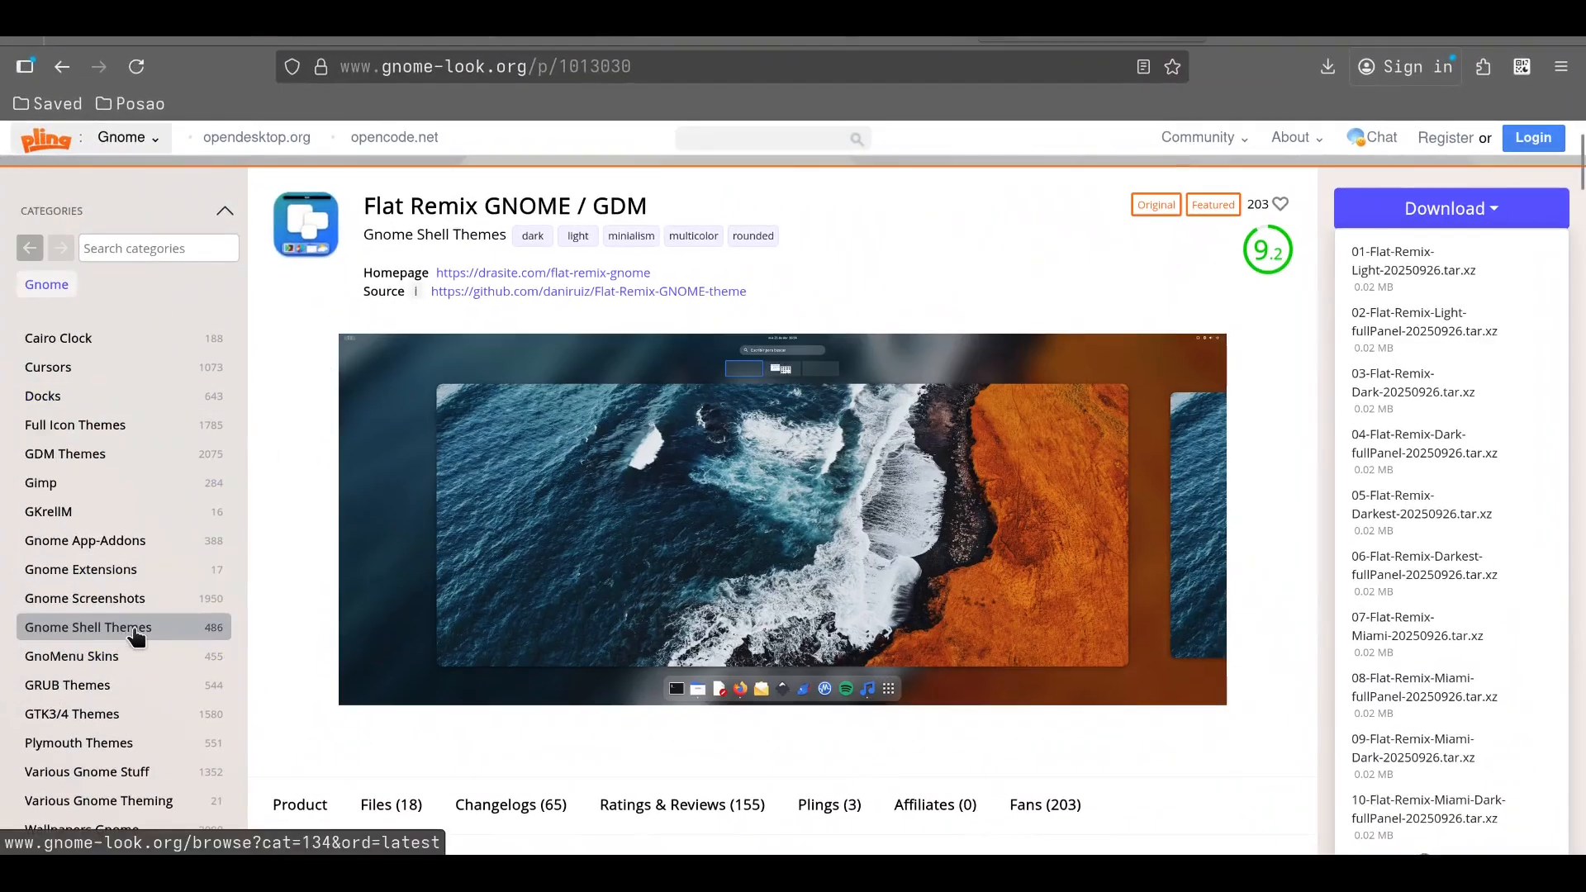
scroll(124, 641, down, 3)
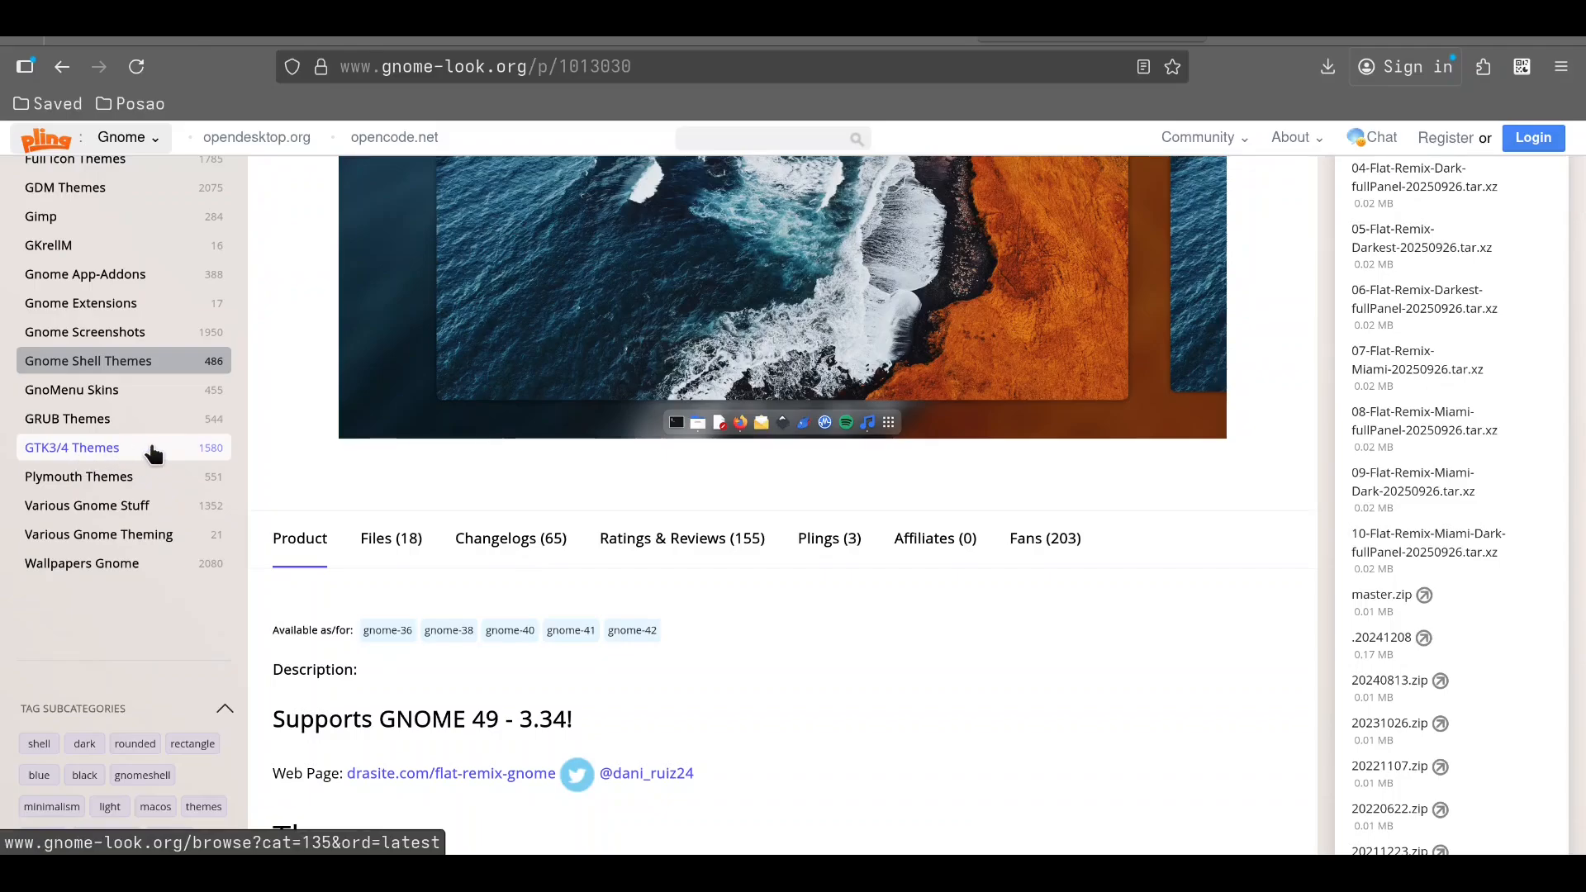
click(124, 449)
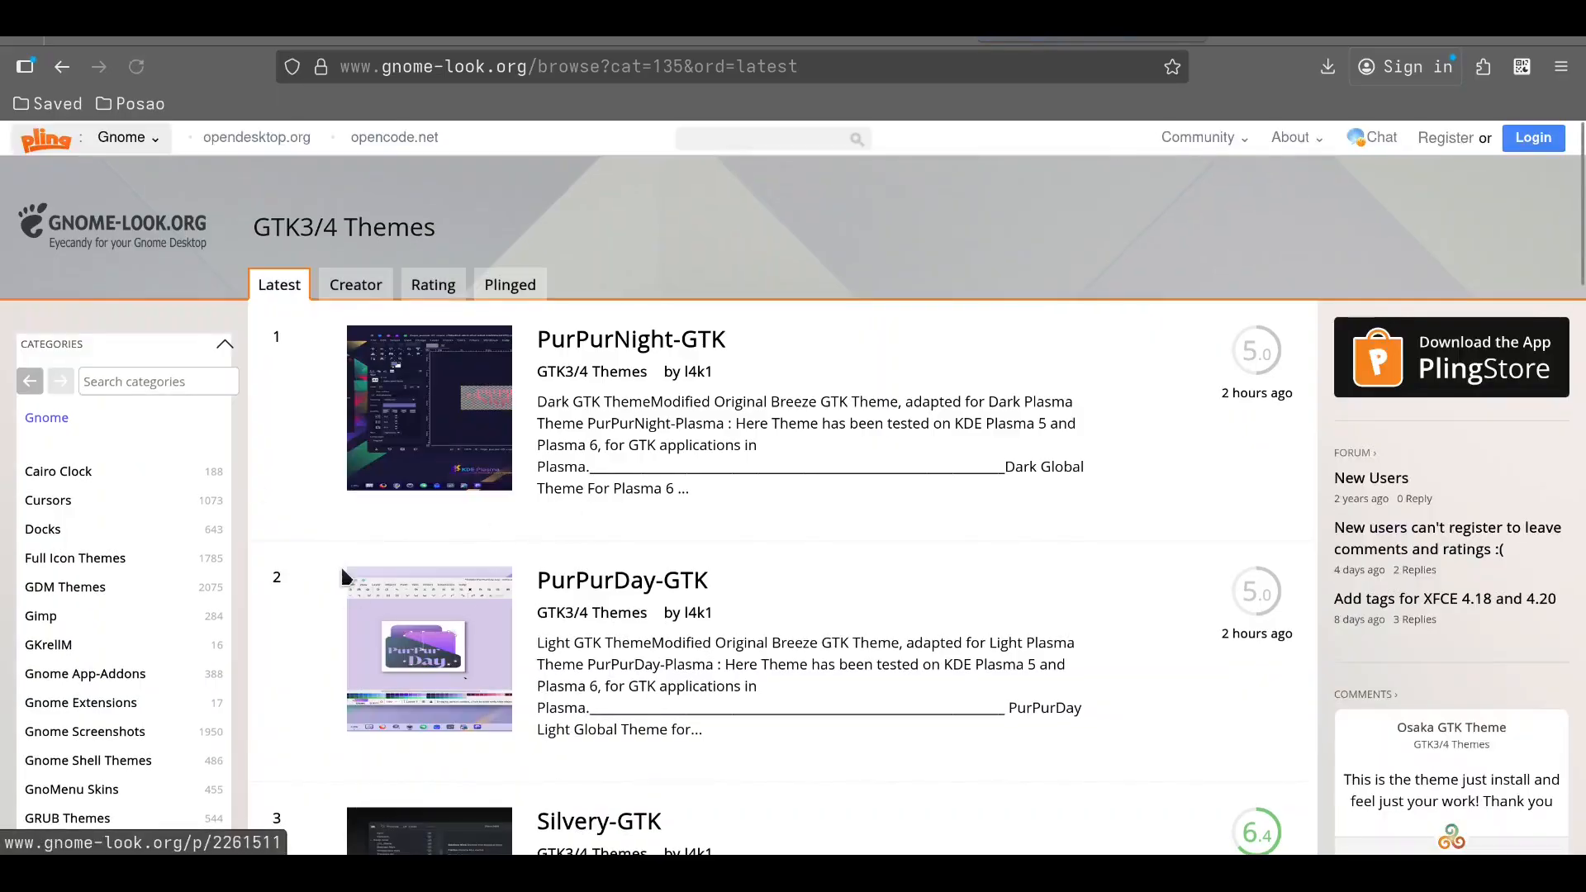
click(436, 289)
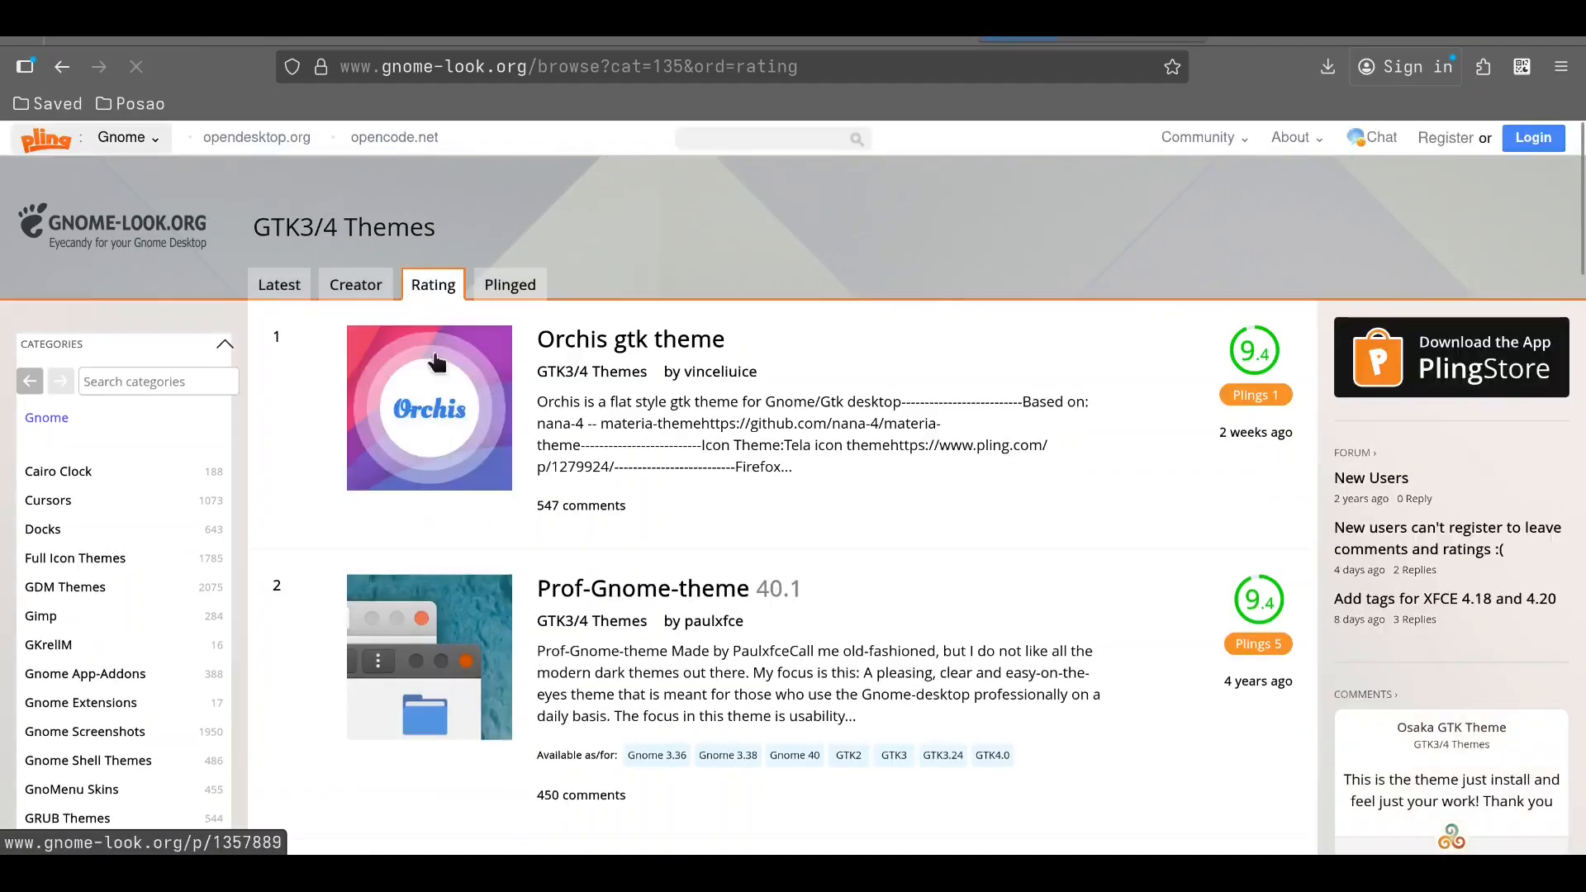
Step: Look through the top-rated GTK3/4 themes on gnome-look.org and open the WhiteSur Gtk Theme page
scroll(1066, 491, down, 3)
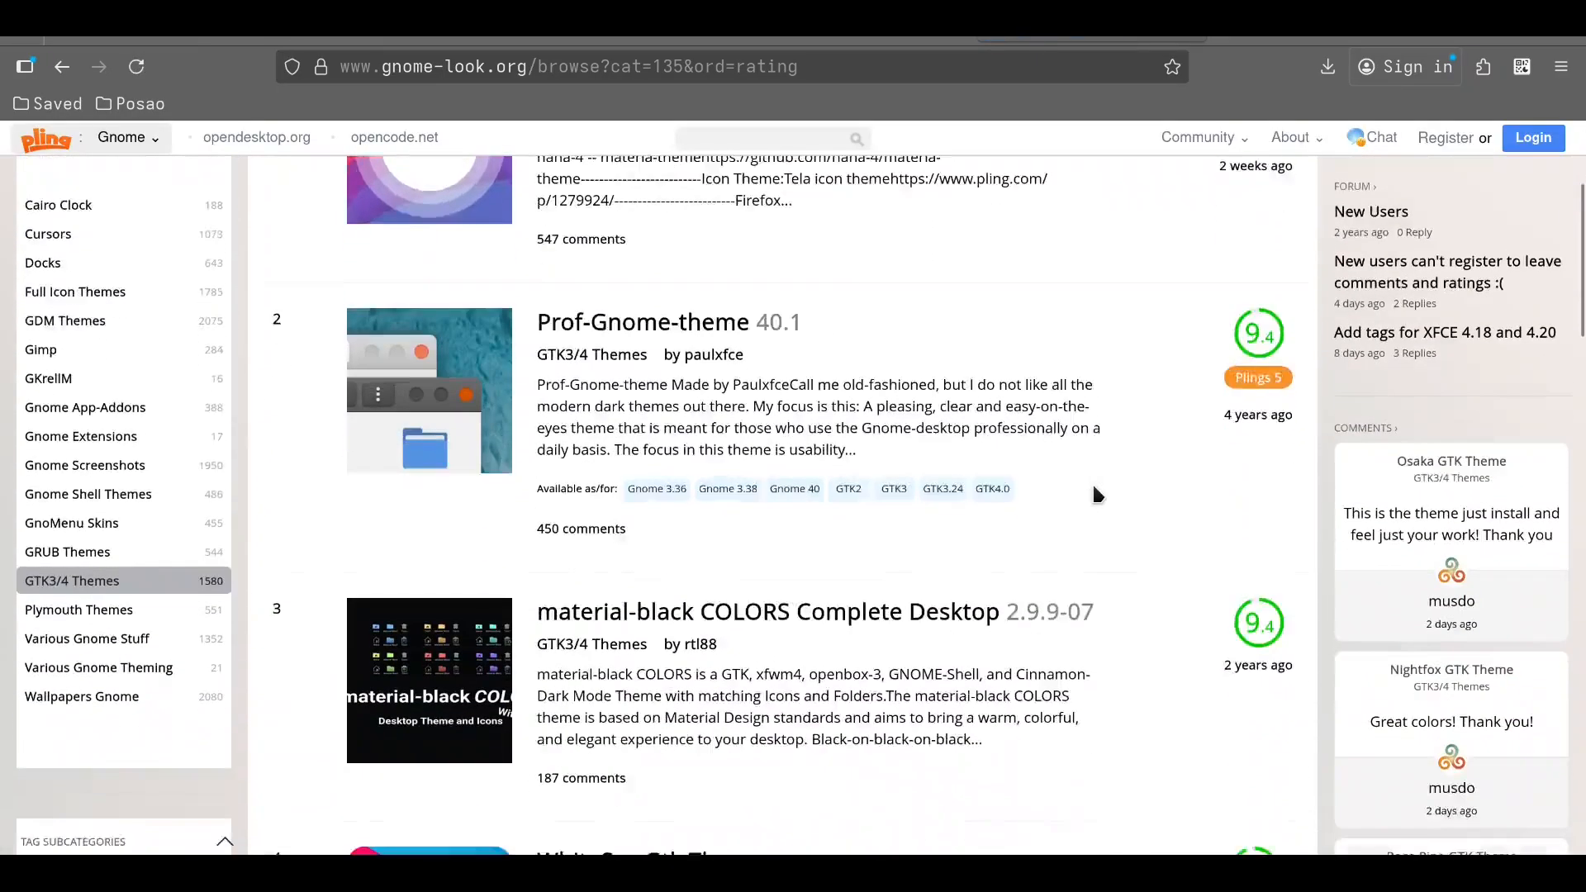
scroll(1095, 495, down, 15)
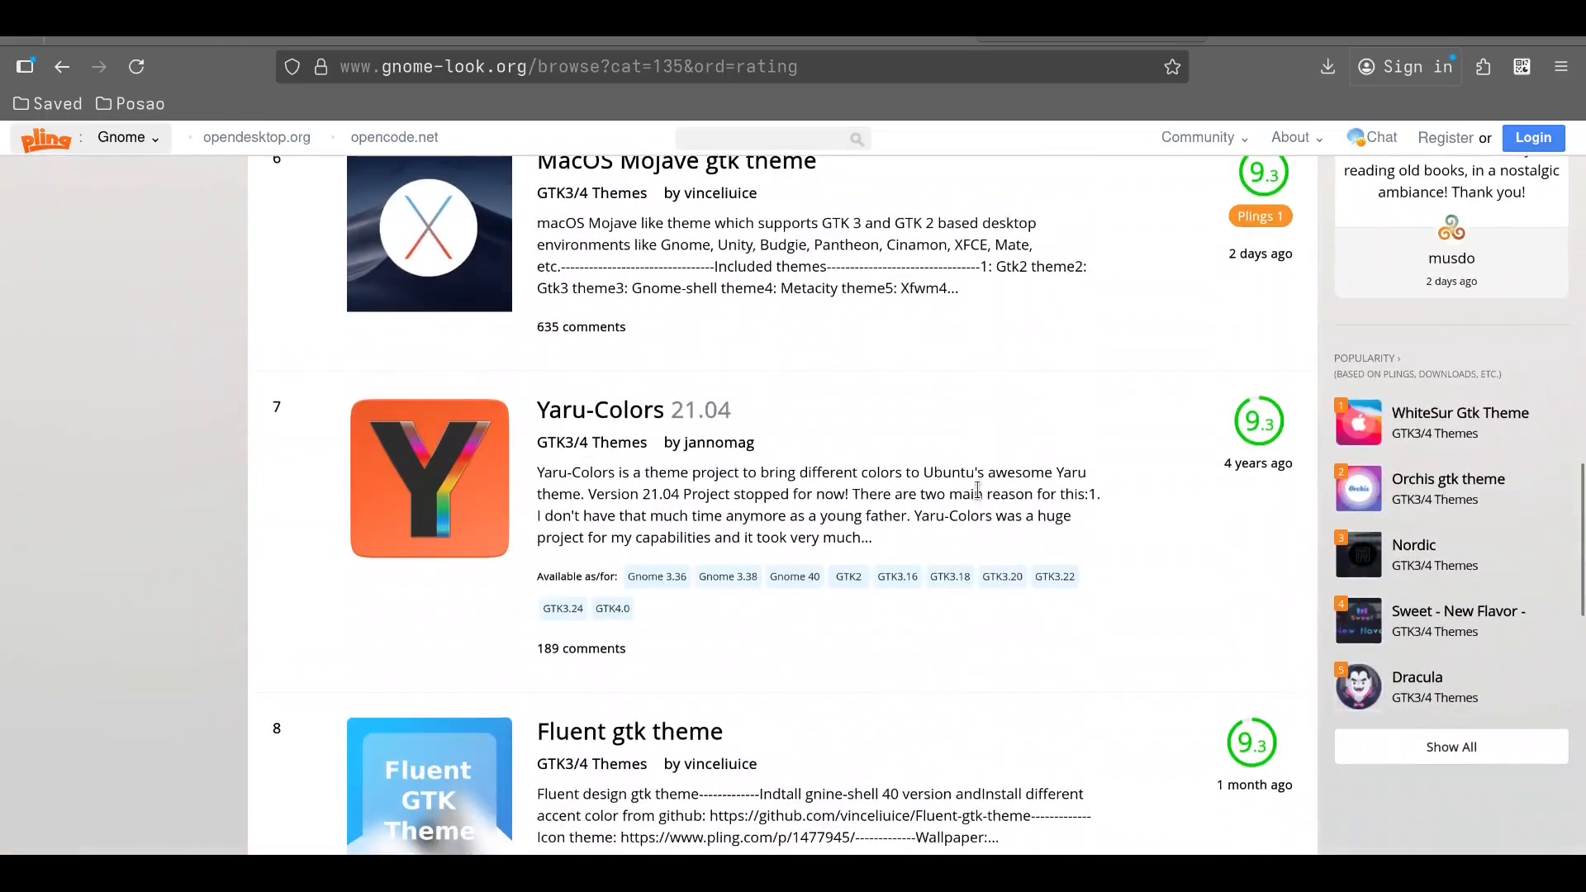
scroll(977, 490, down, 6)
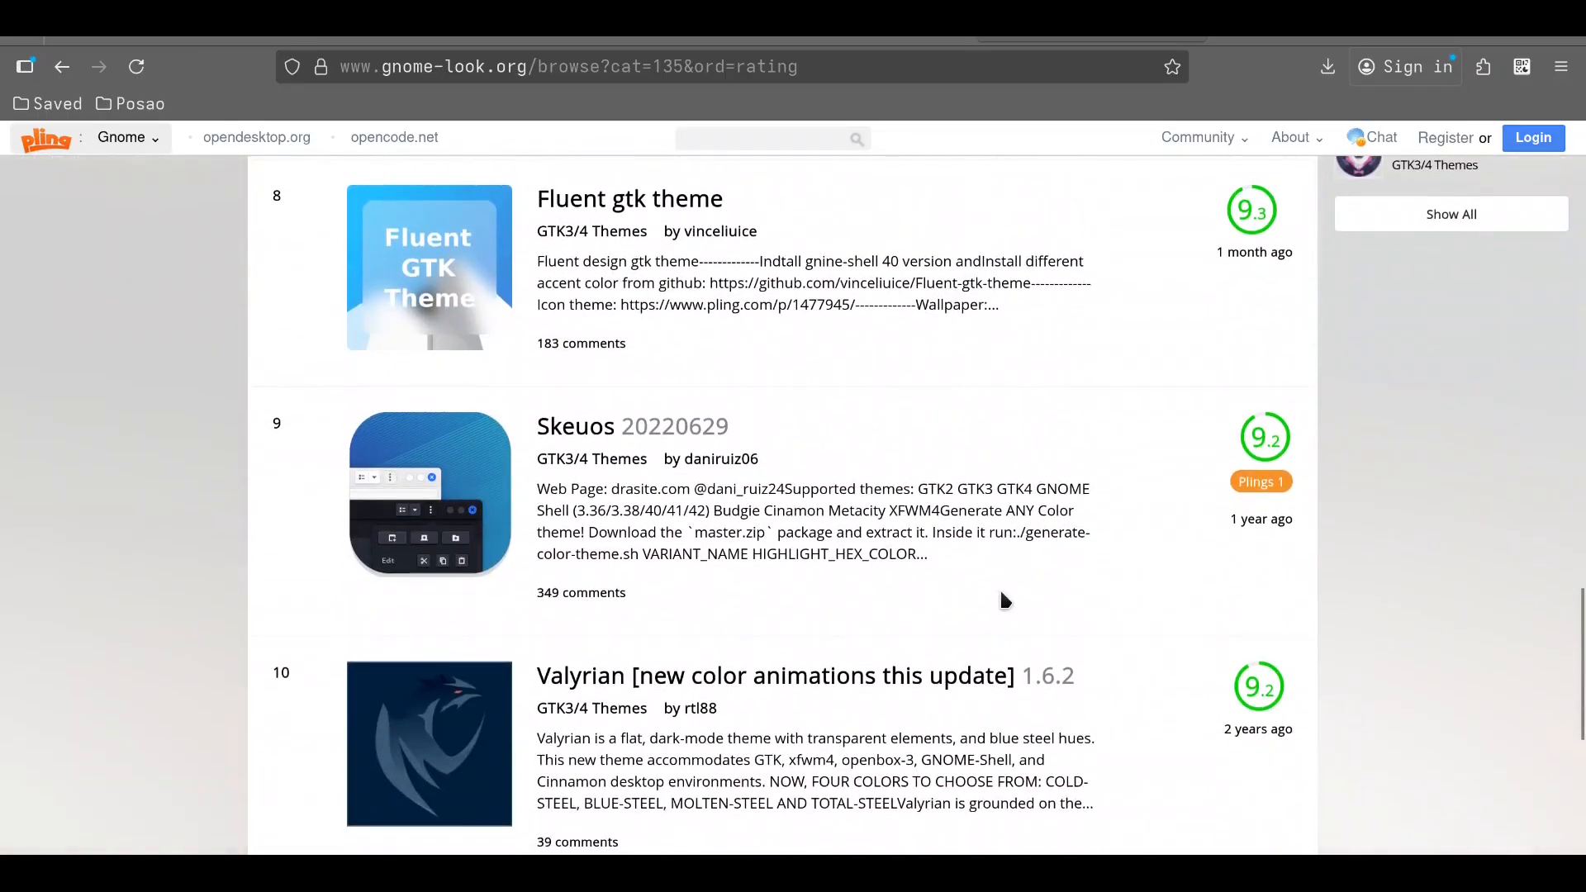
scroll(998, 592, up, 13)
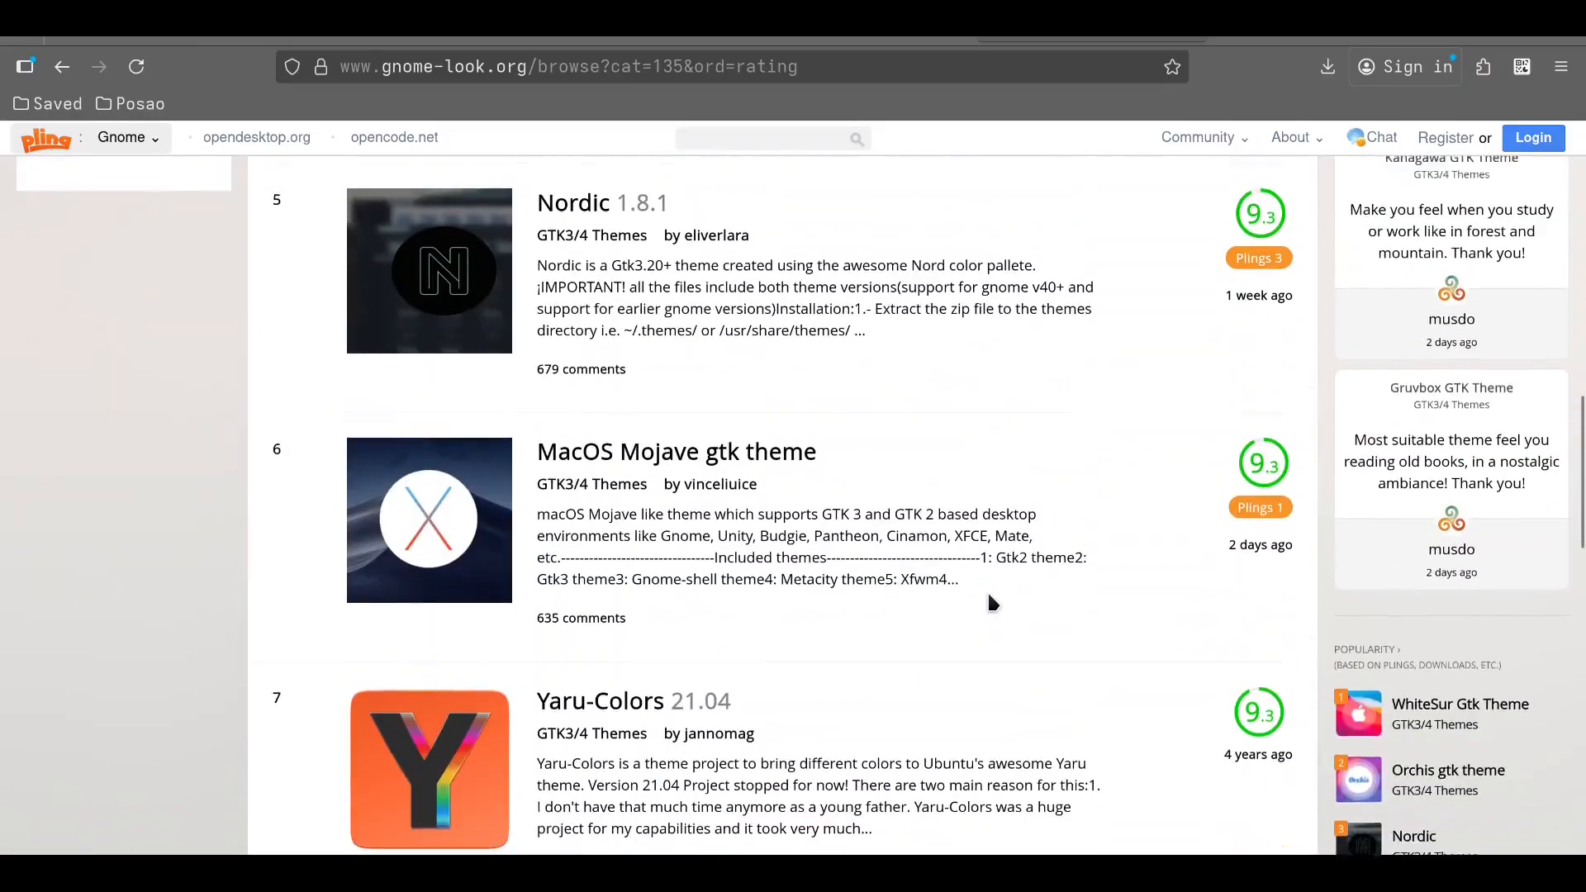
scroll(876, 570, up, 2)
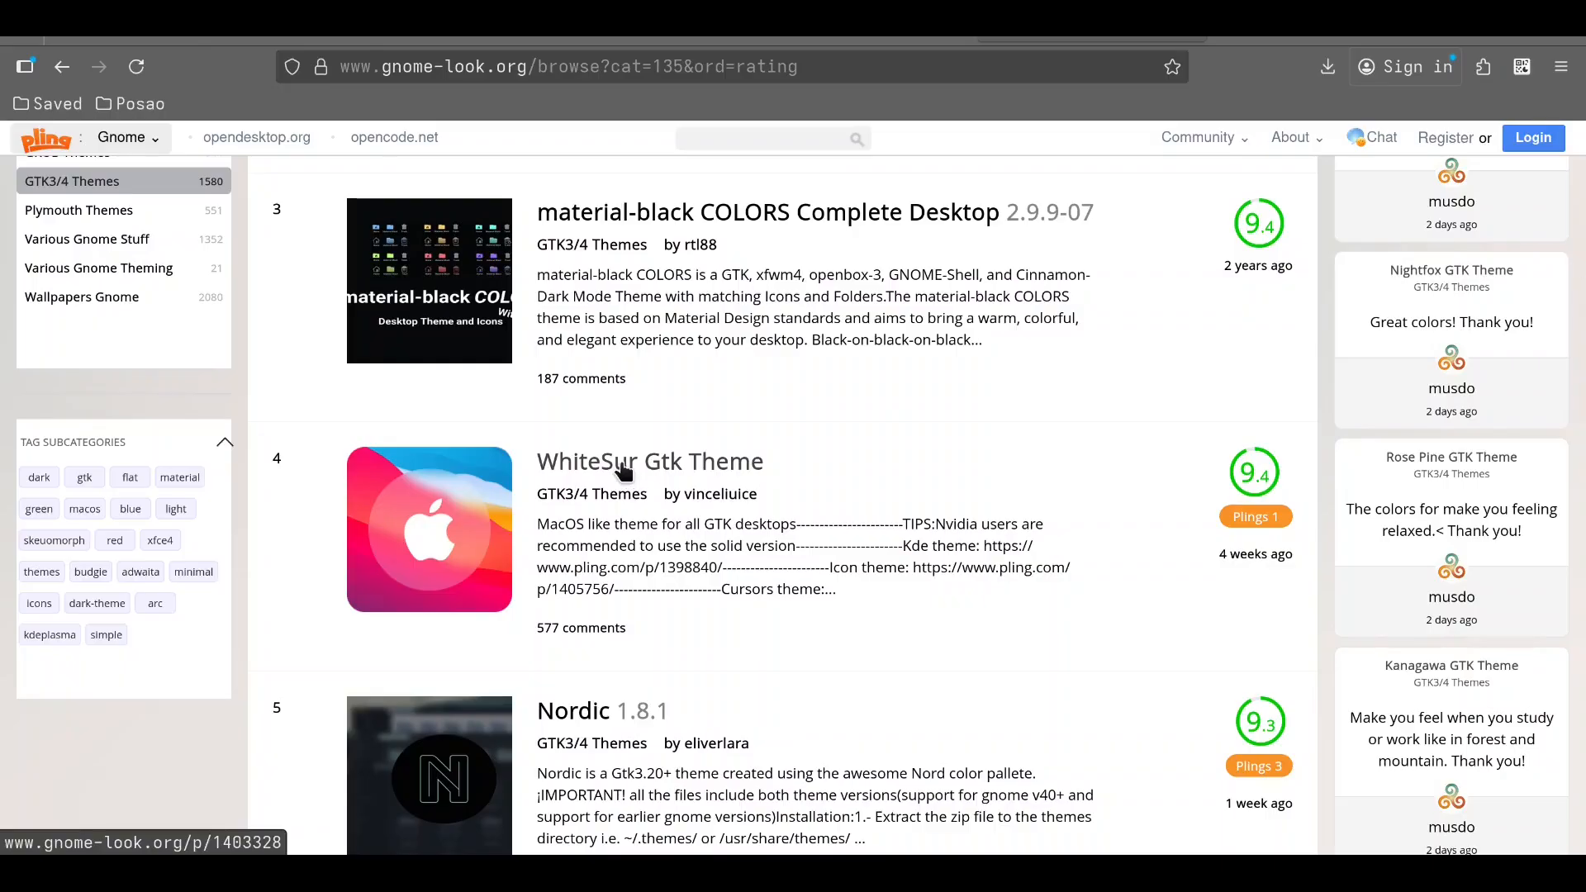
click(622, 469)
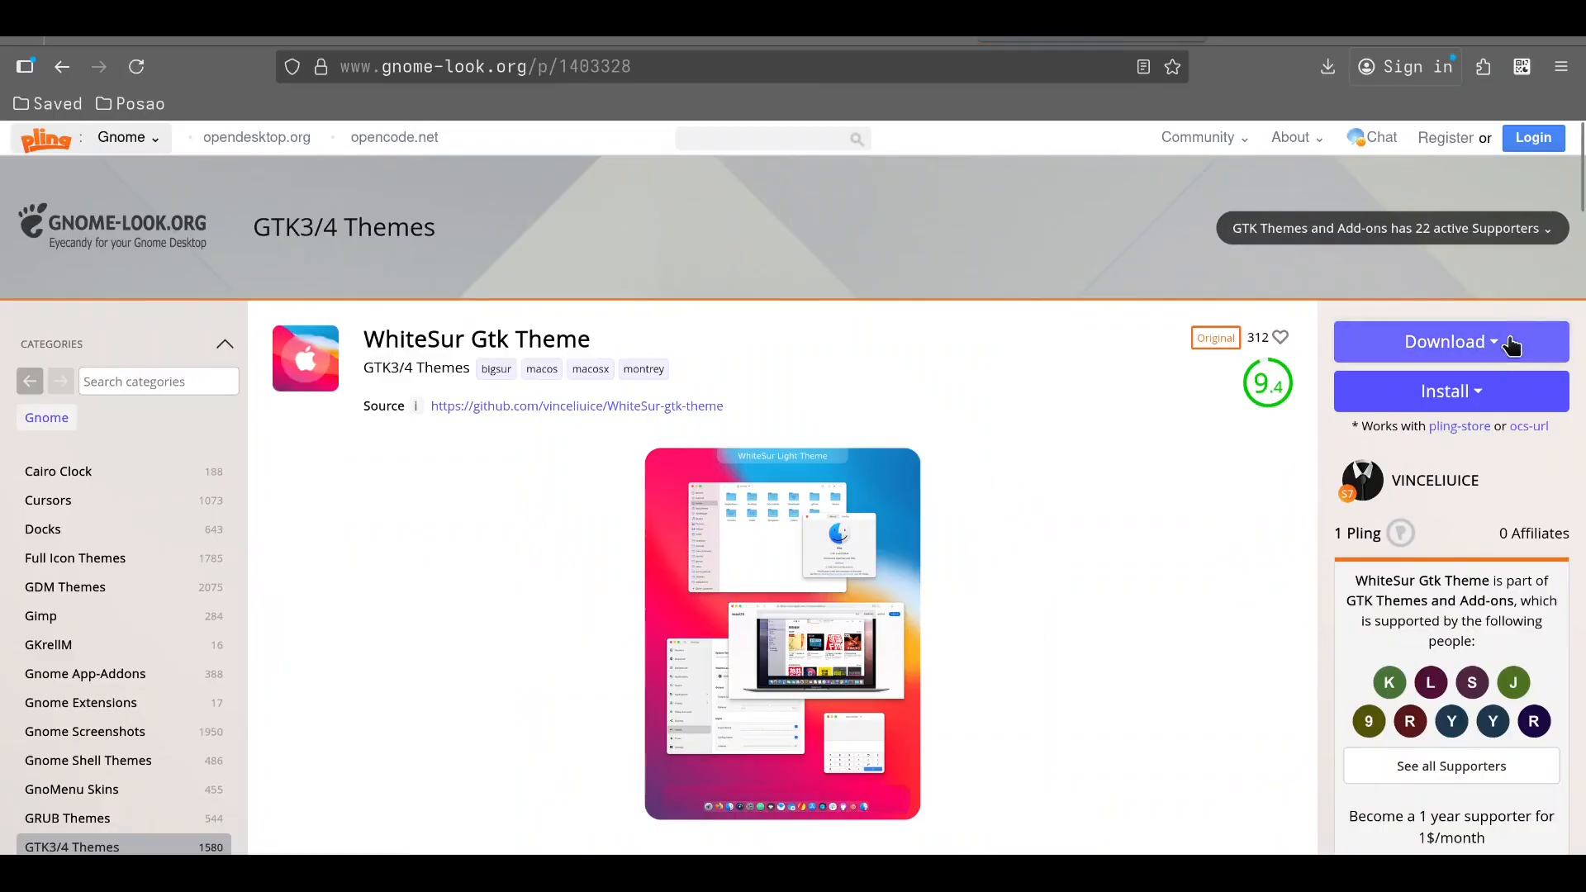
Step: Download the WhiteSur-Light.tar.xz variant of the WhiteSur Gtk Theme
click(1451, 341)
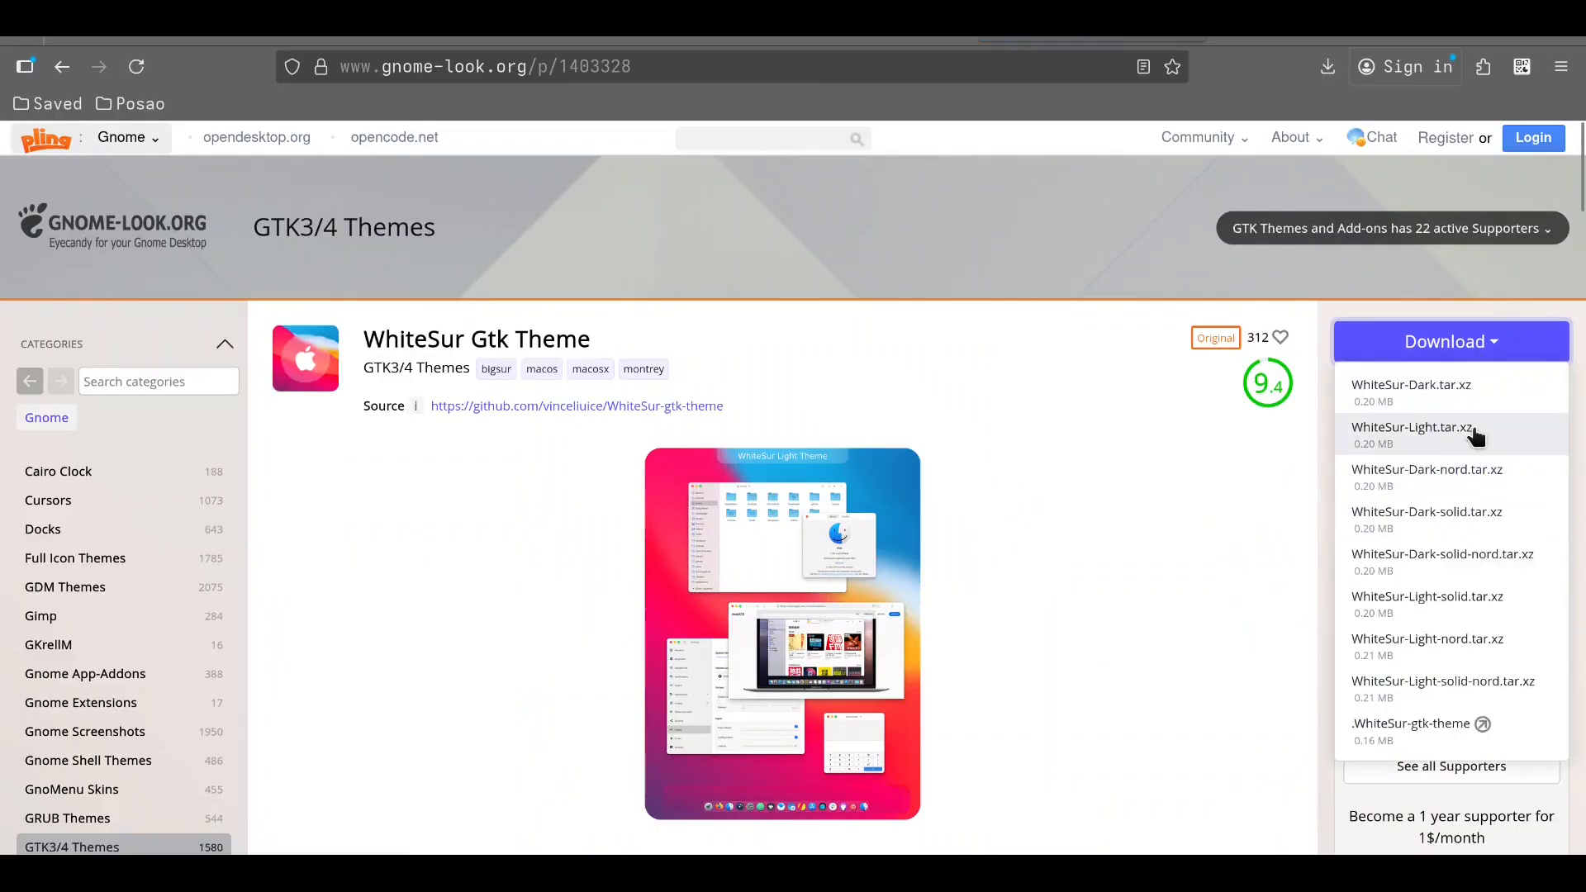
click(1427, 445)
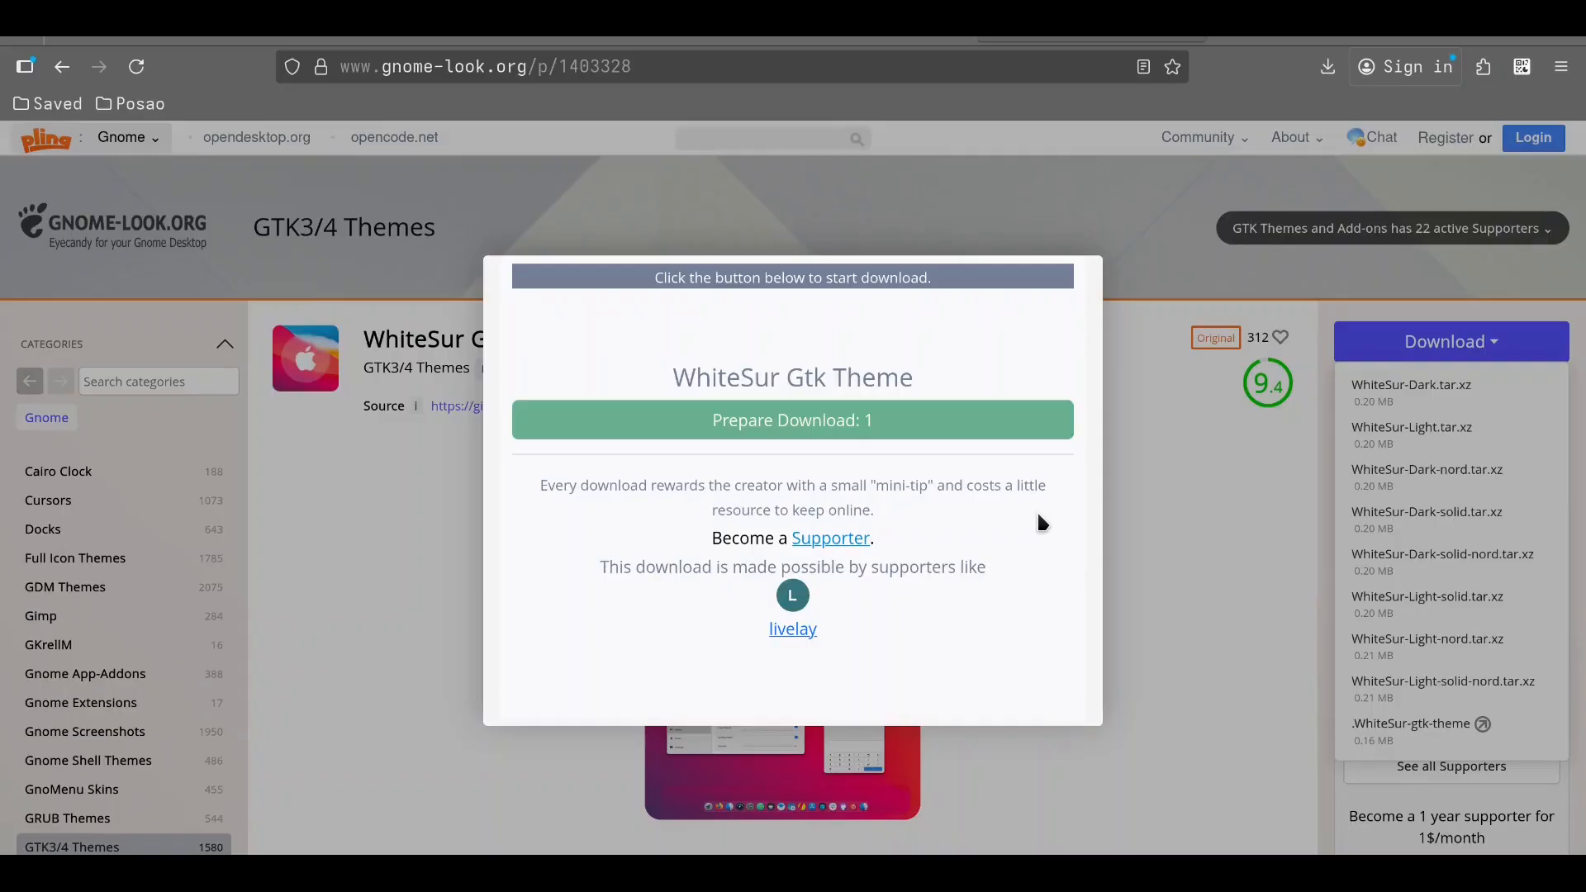
click(872, 426)
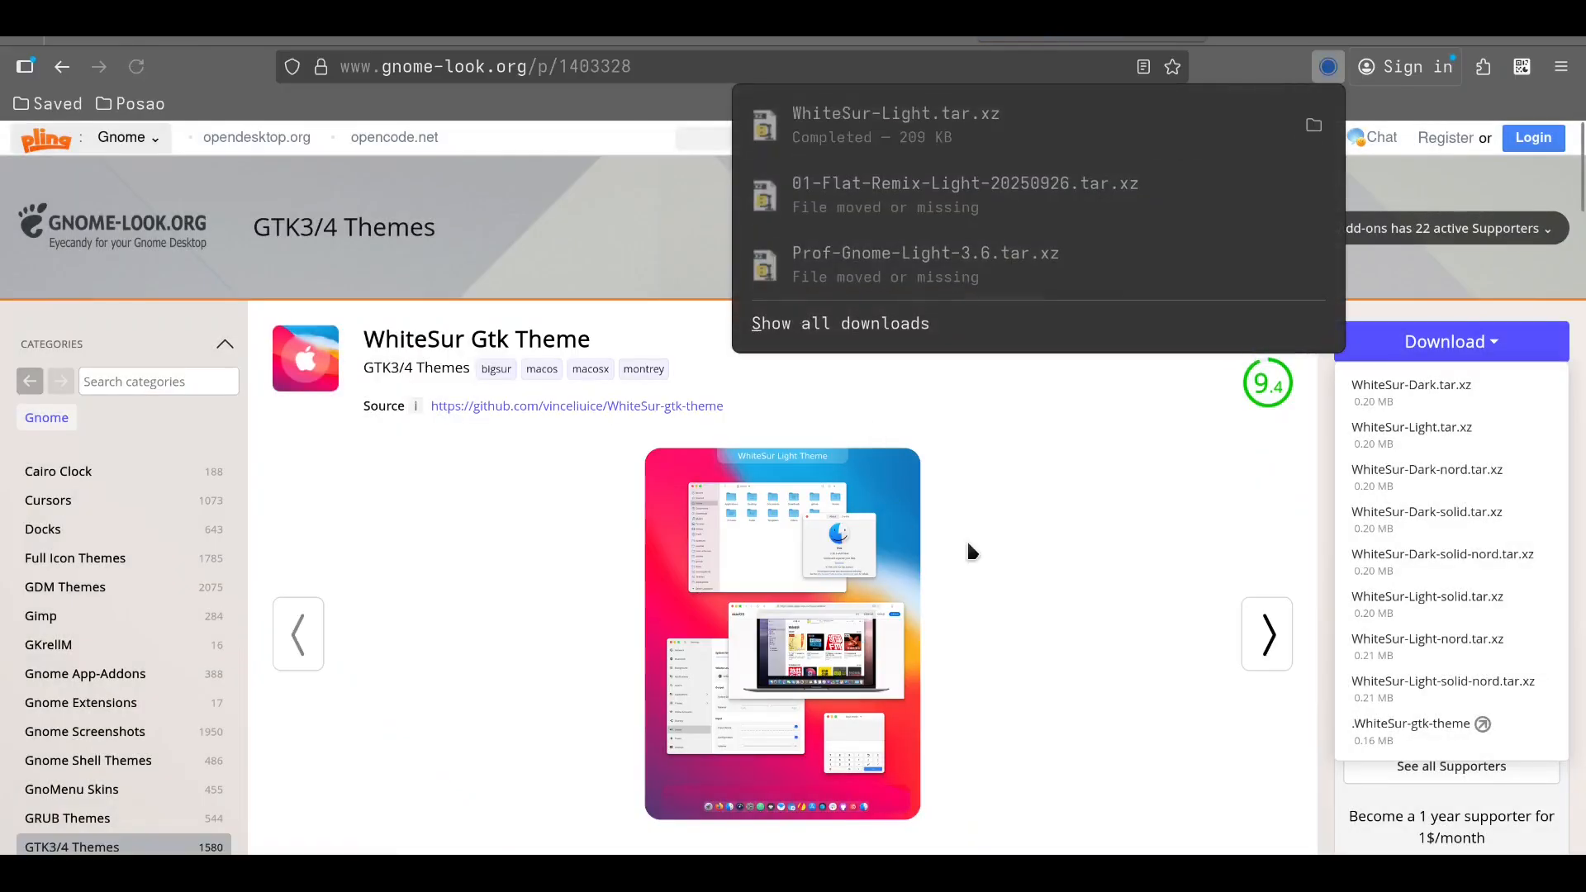
Step: Show WhiteSur-Light.tar.xz in Downloads and move it to the .themes folder in Home
click(1313, 135)
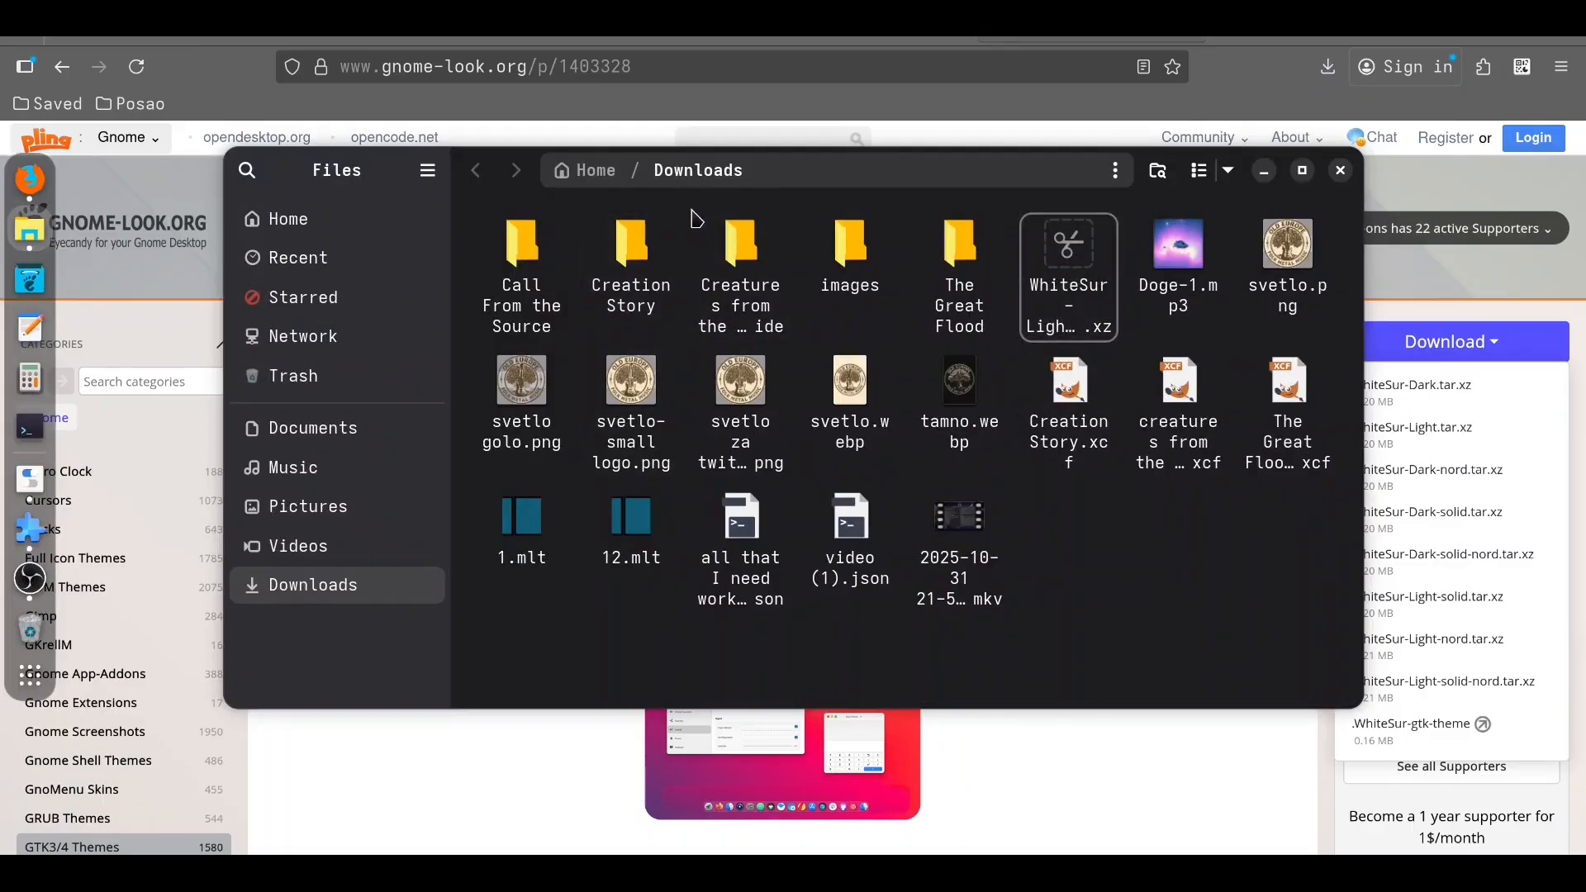
click(616, 171)
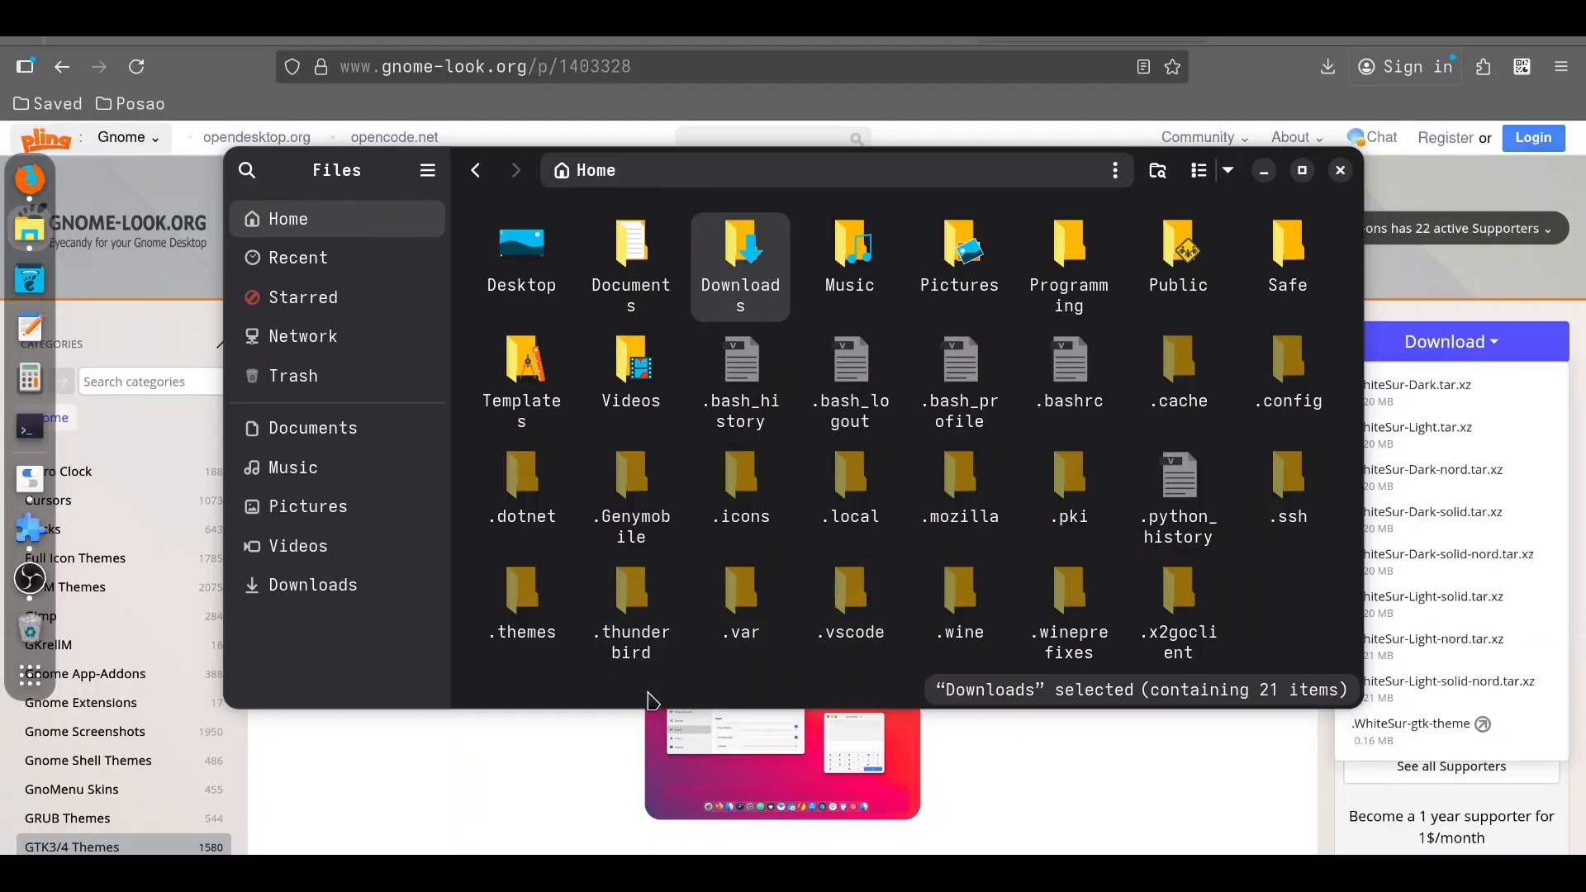
double_click(524, 605)
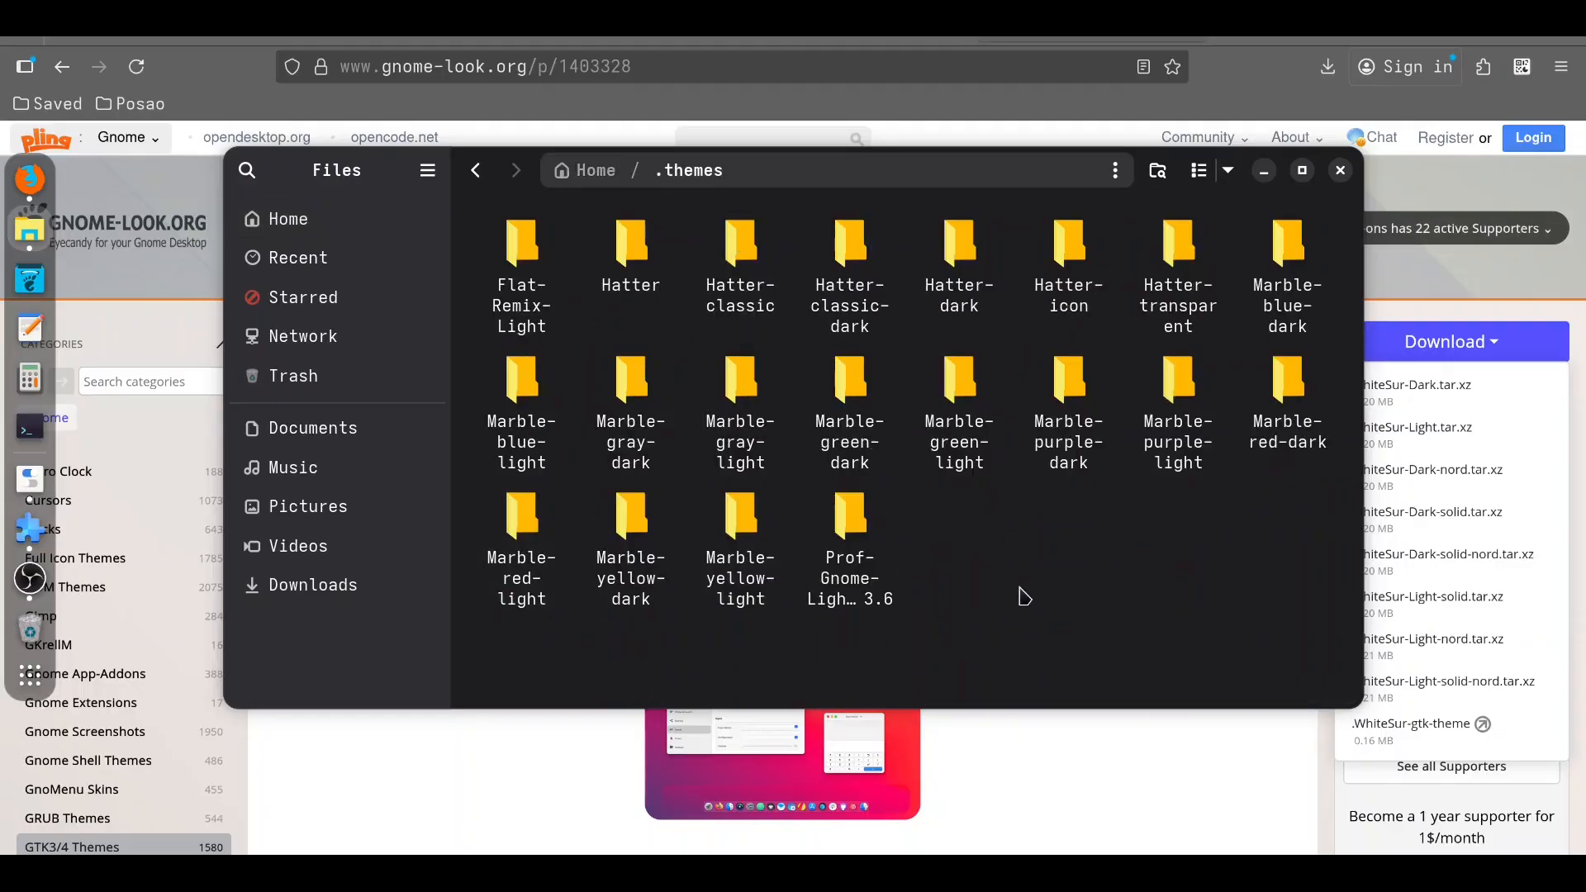
key(ctrl+v)
Step: Extract WhiteSur-Light.tar.xz in .themes, check the extracted folder's contents, and move the archive to the trash
right_click(1006, 552)
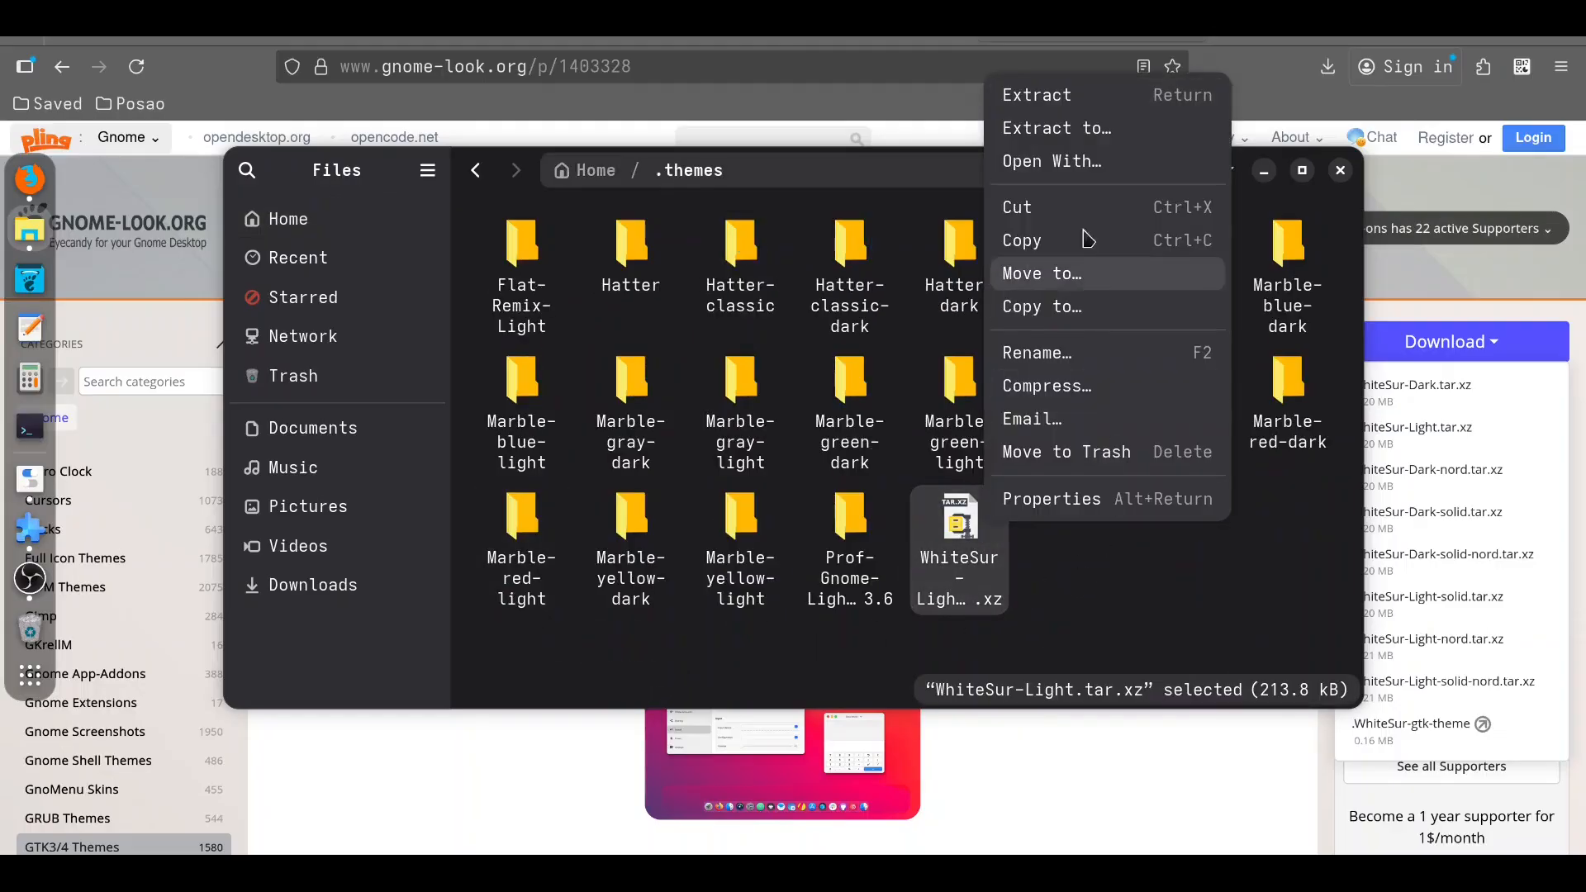
click(1126, 94)
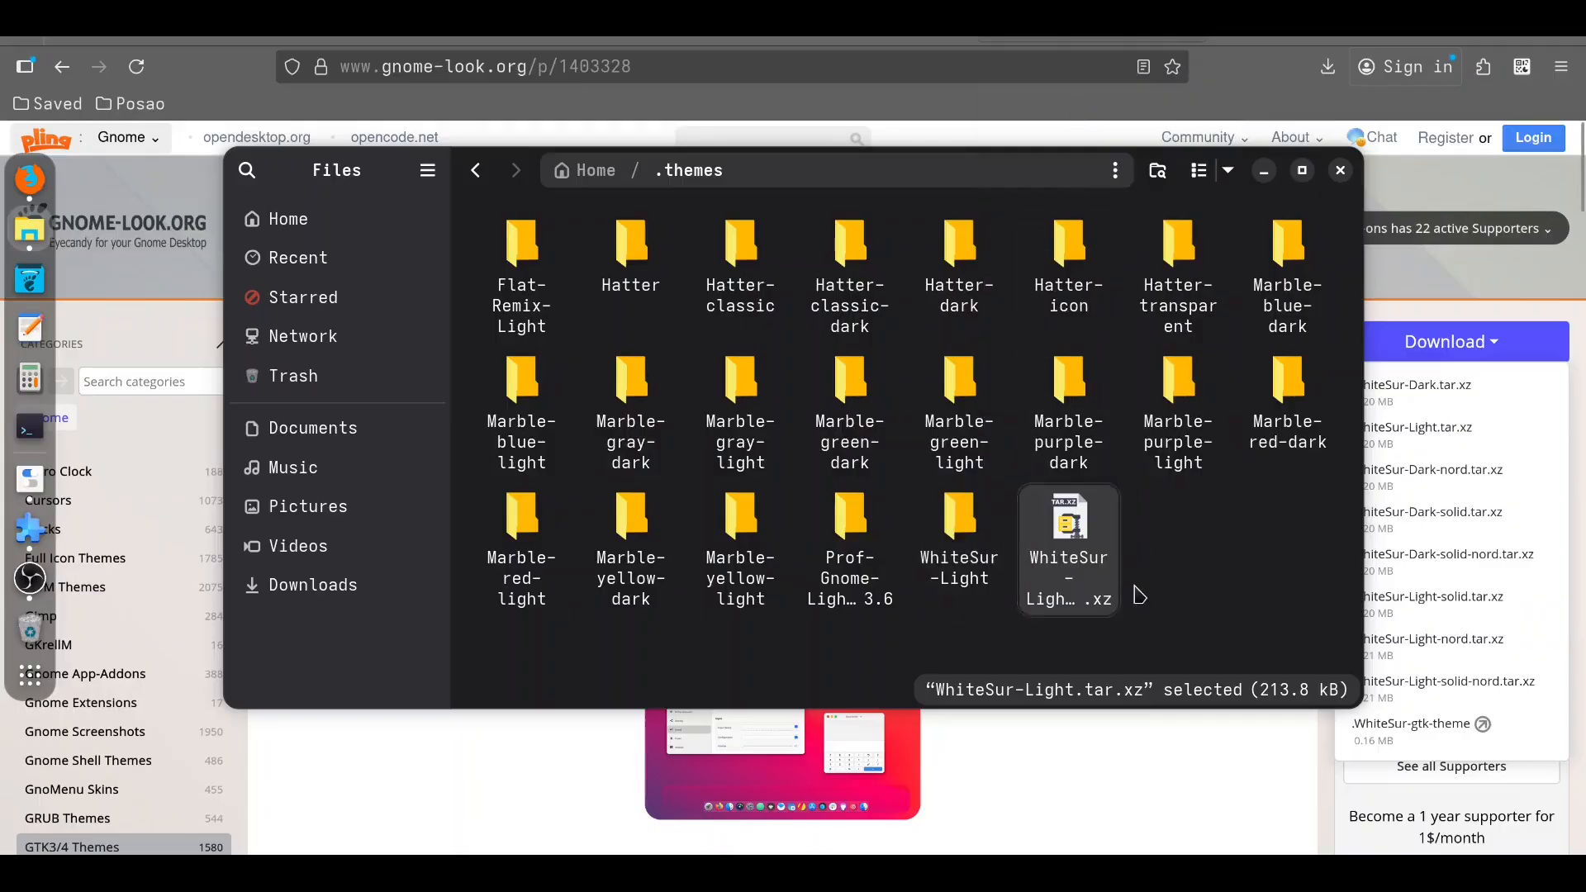
double_click(988, 583)
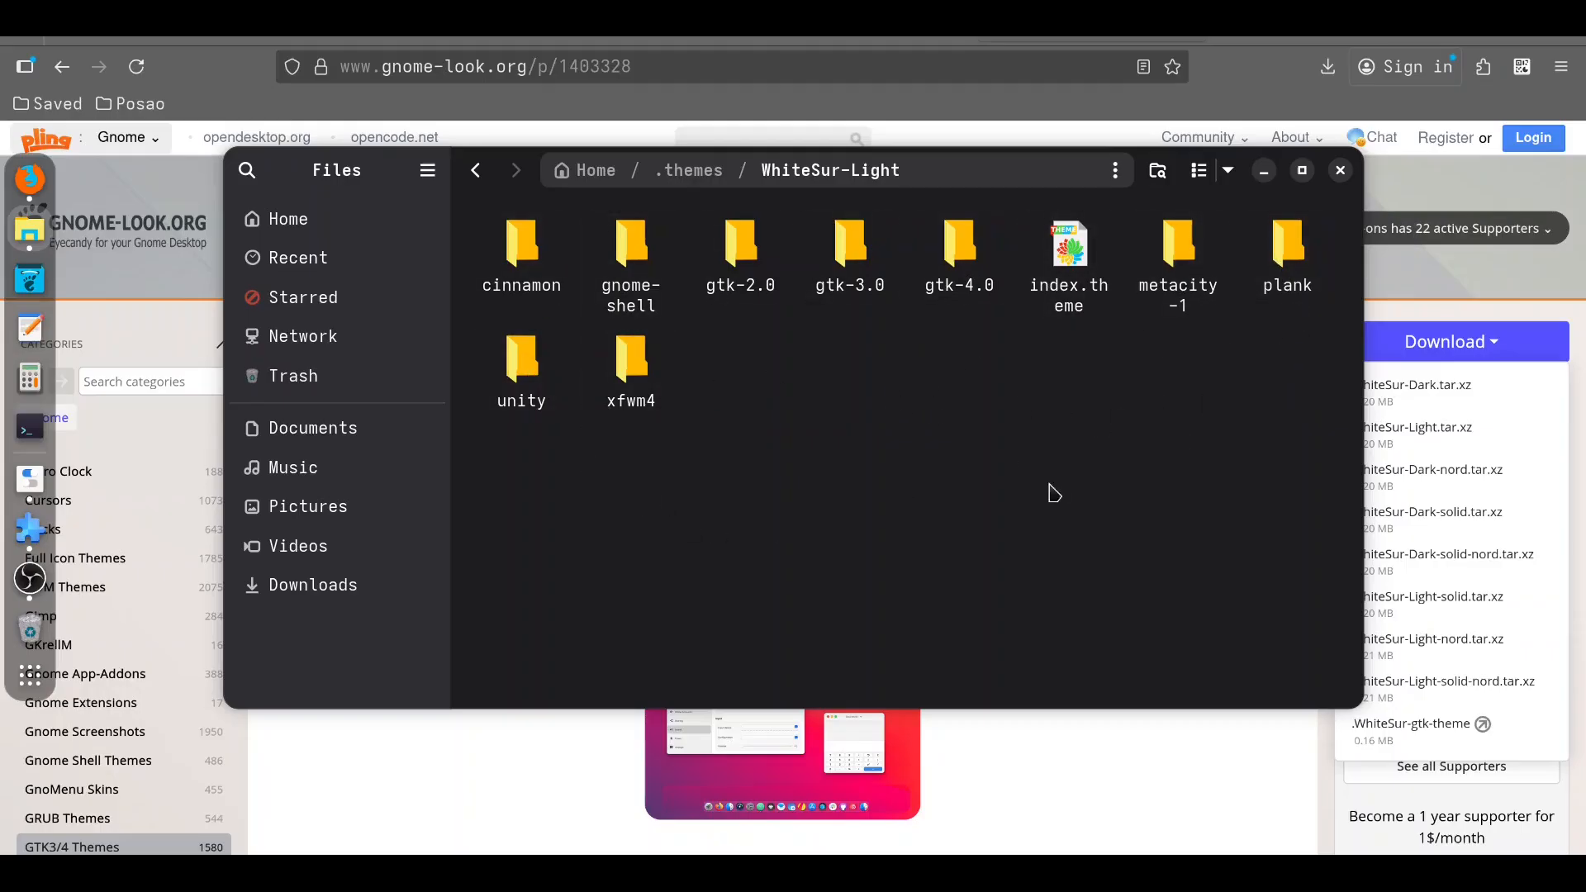
click(690, 170)
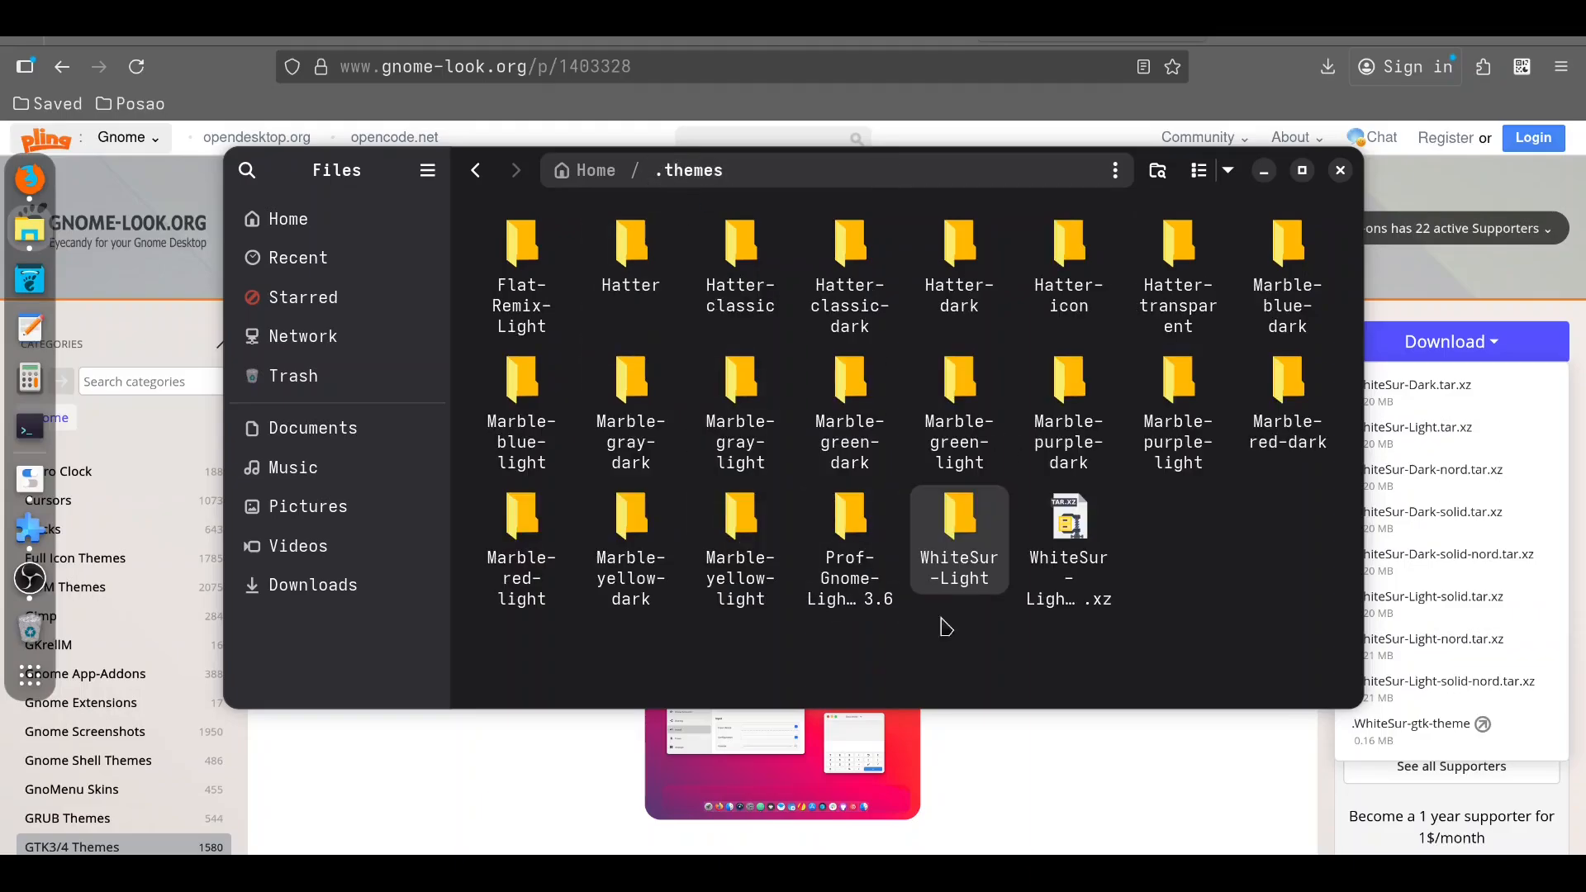
click(1101, 562)
key(Delete)
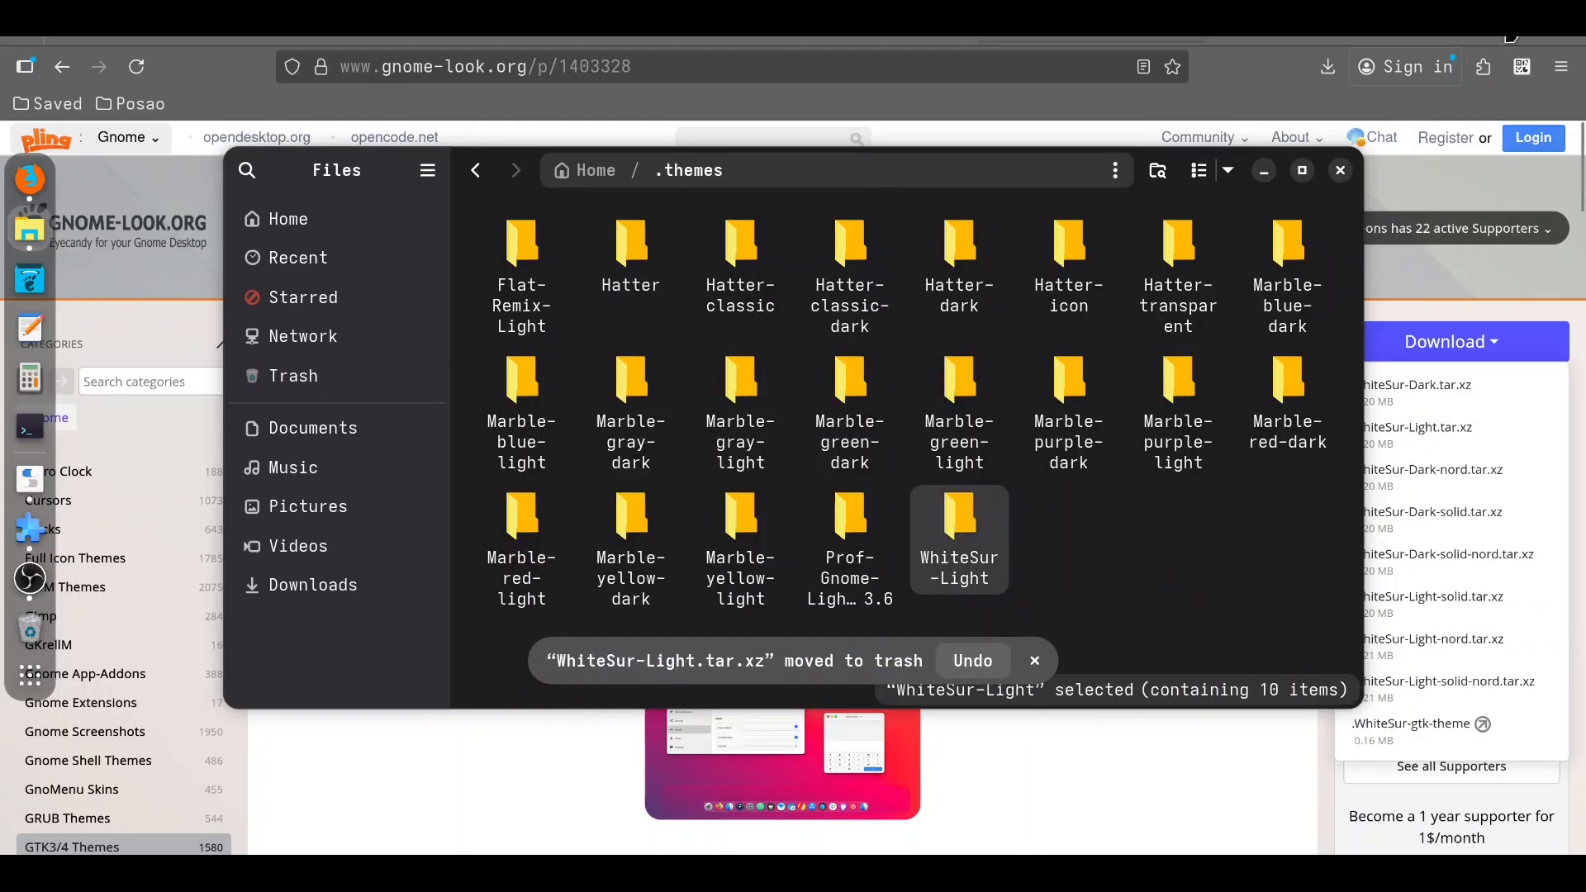
Step: Minimize the browser, close the open Tweaks window and launch Tweaks again
click(1264, 170)
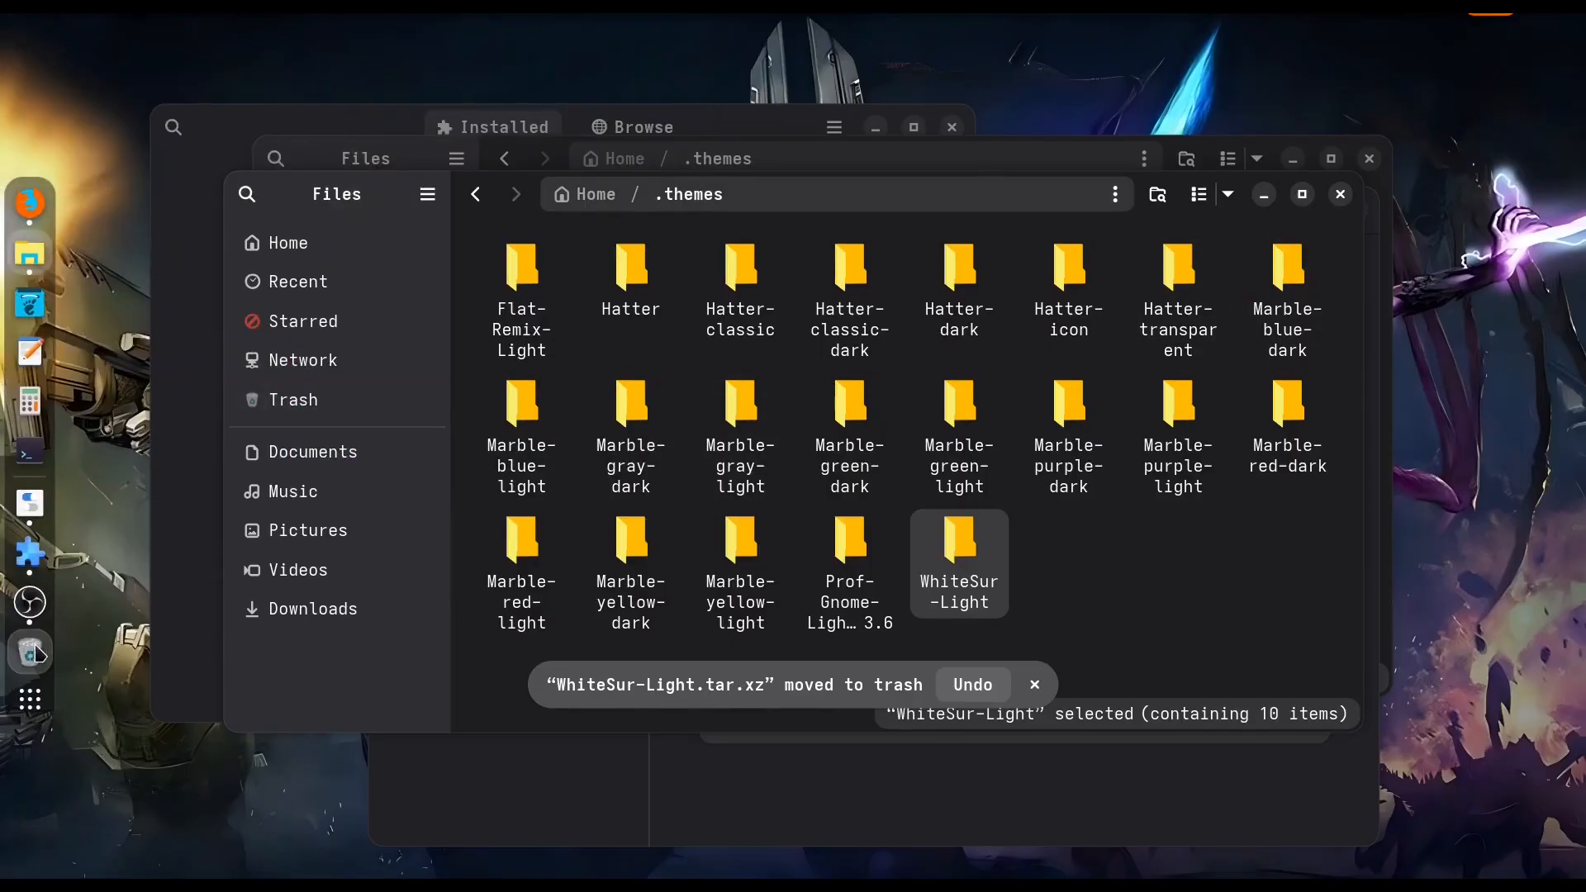
click(43, 516)
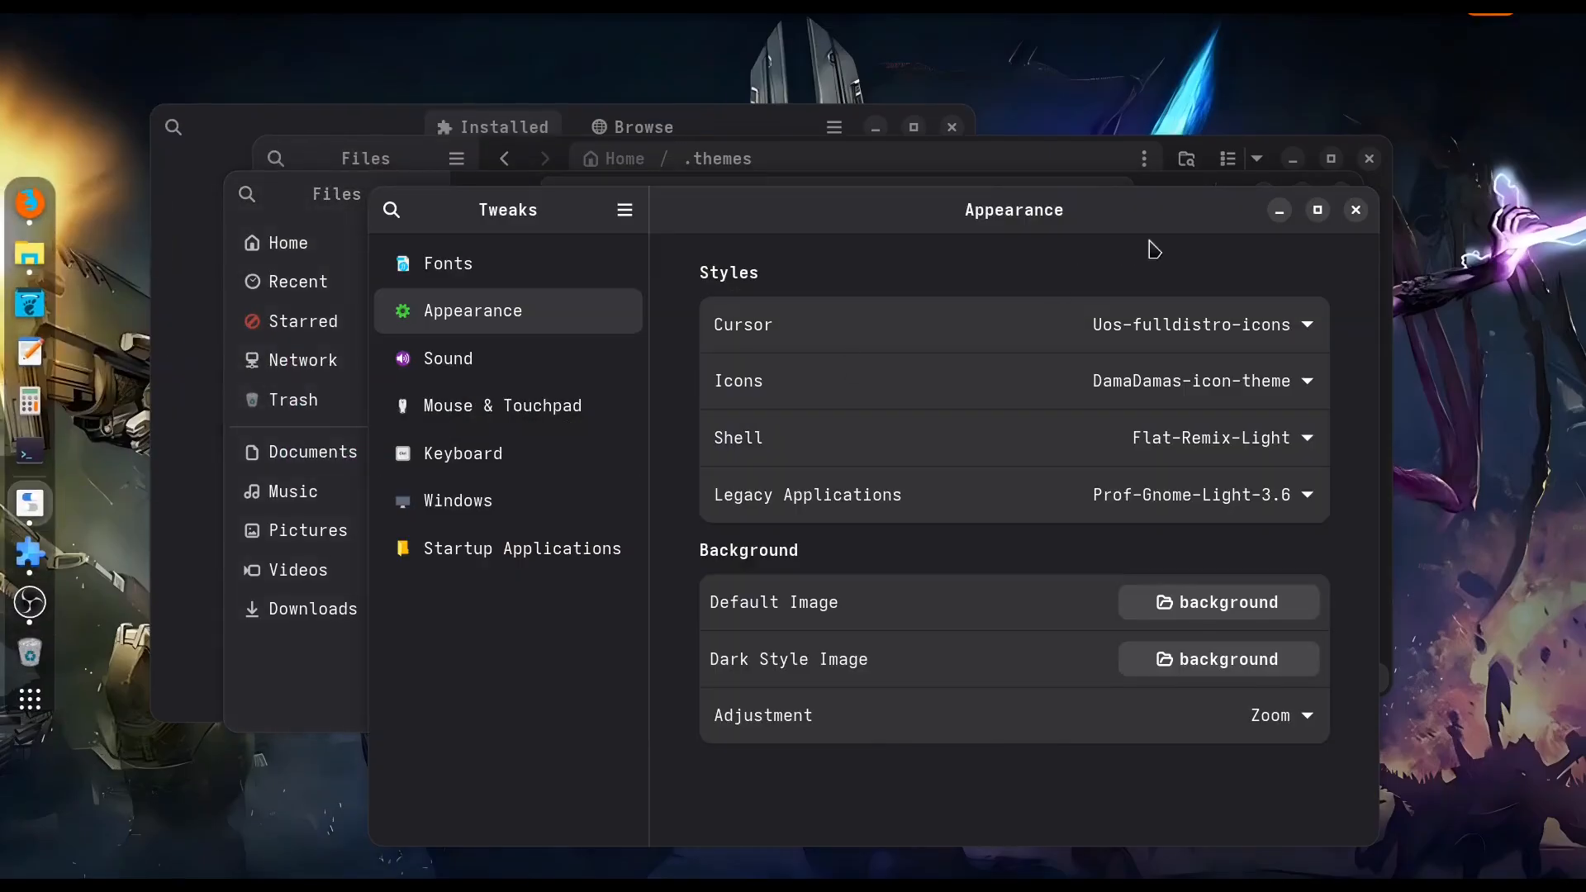
click(1356, 210)
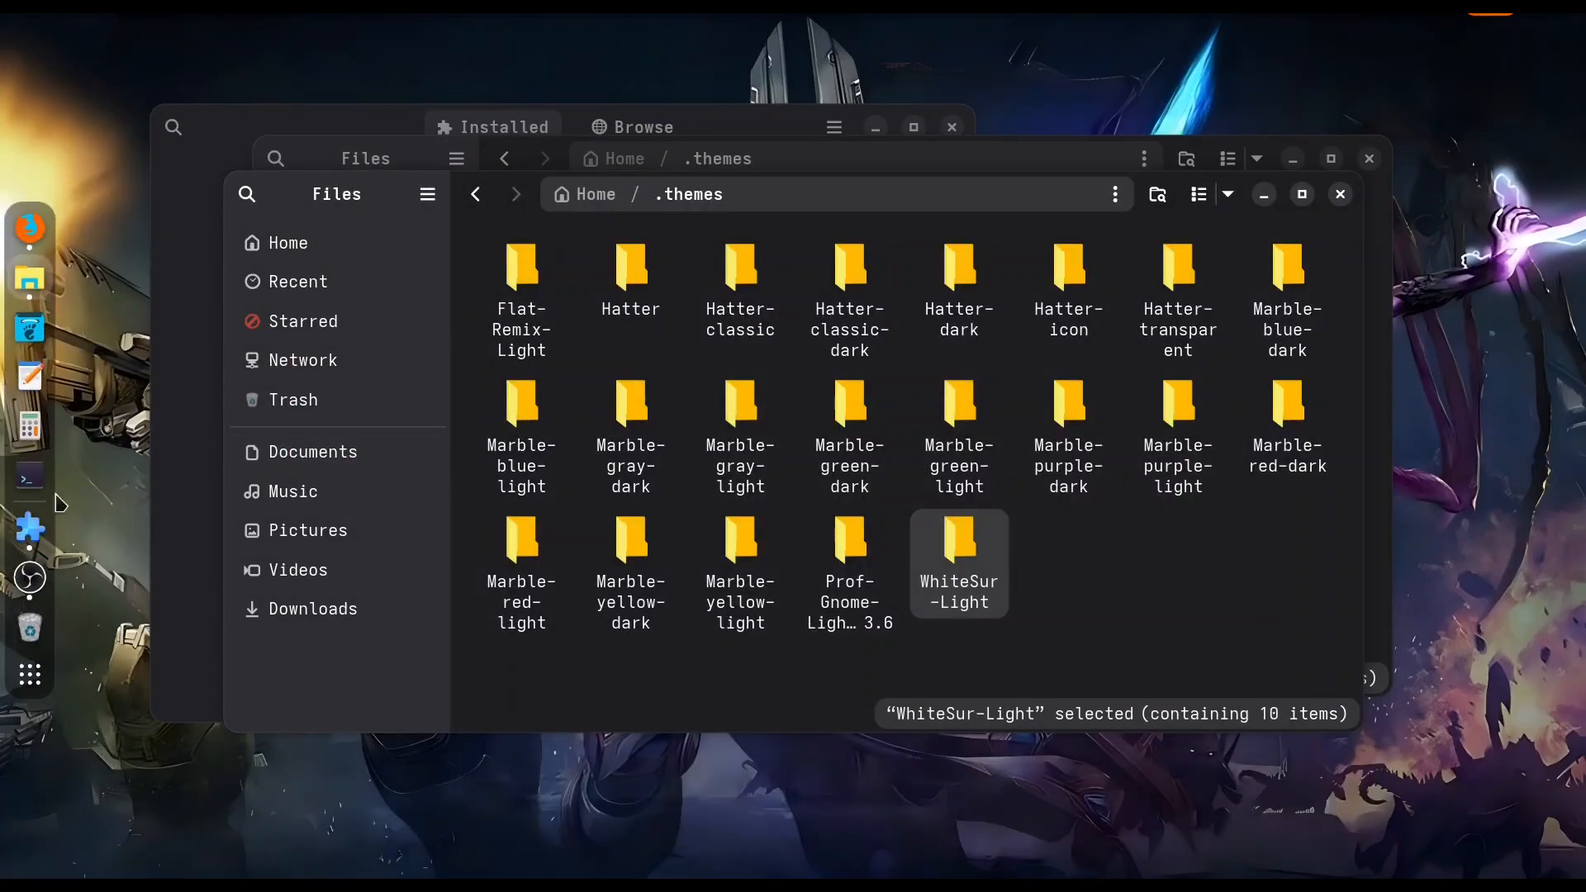
click(32, 673)
text(twe)
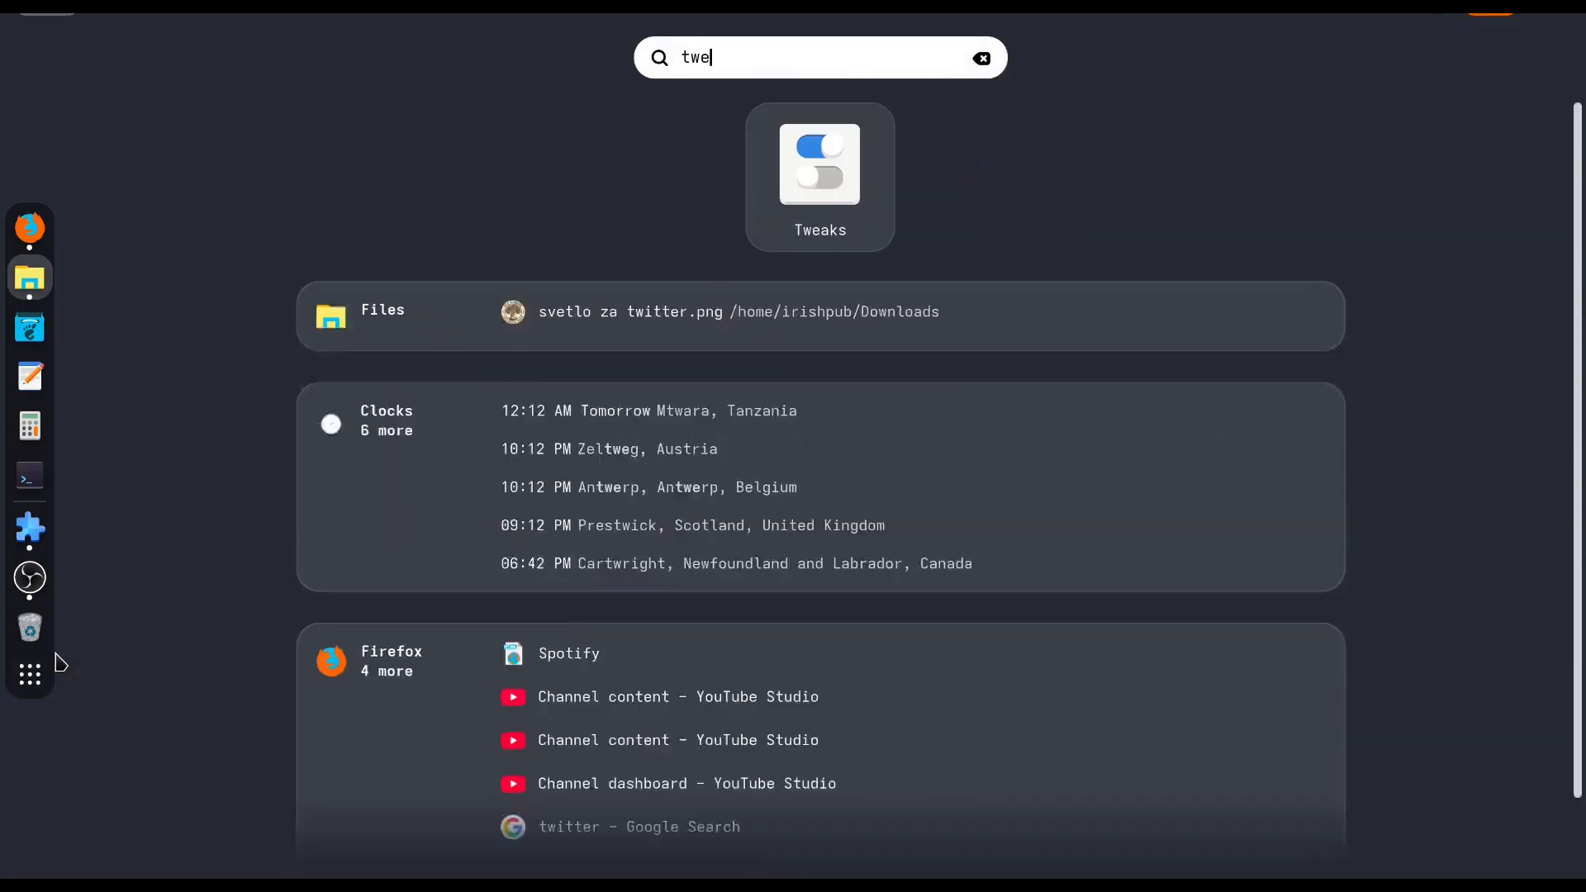
key(Return)
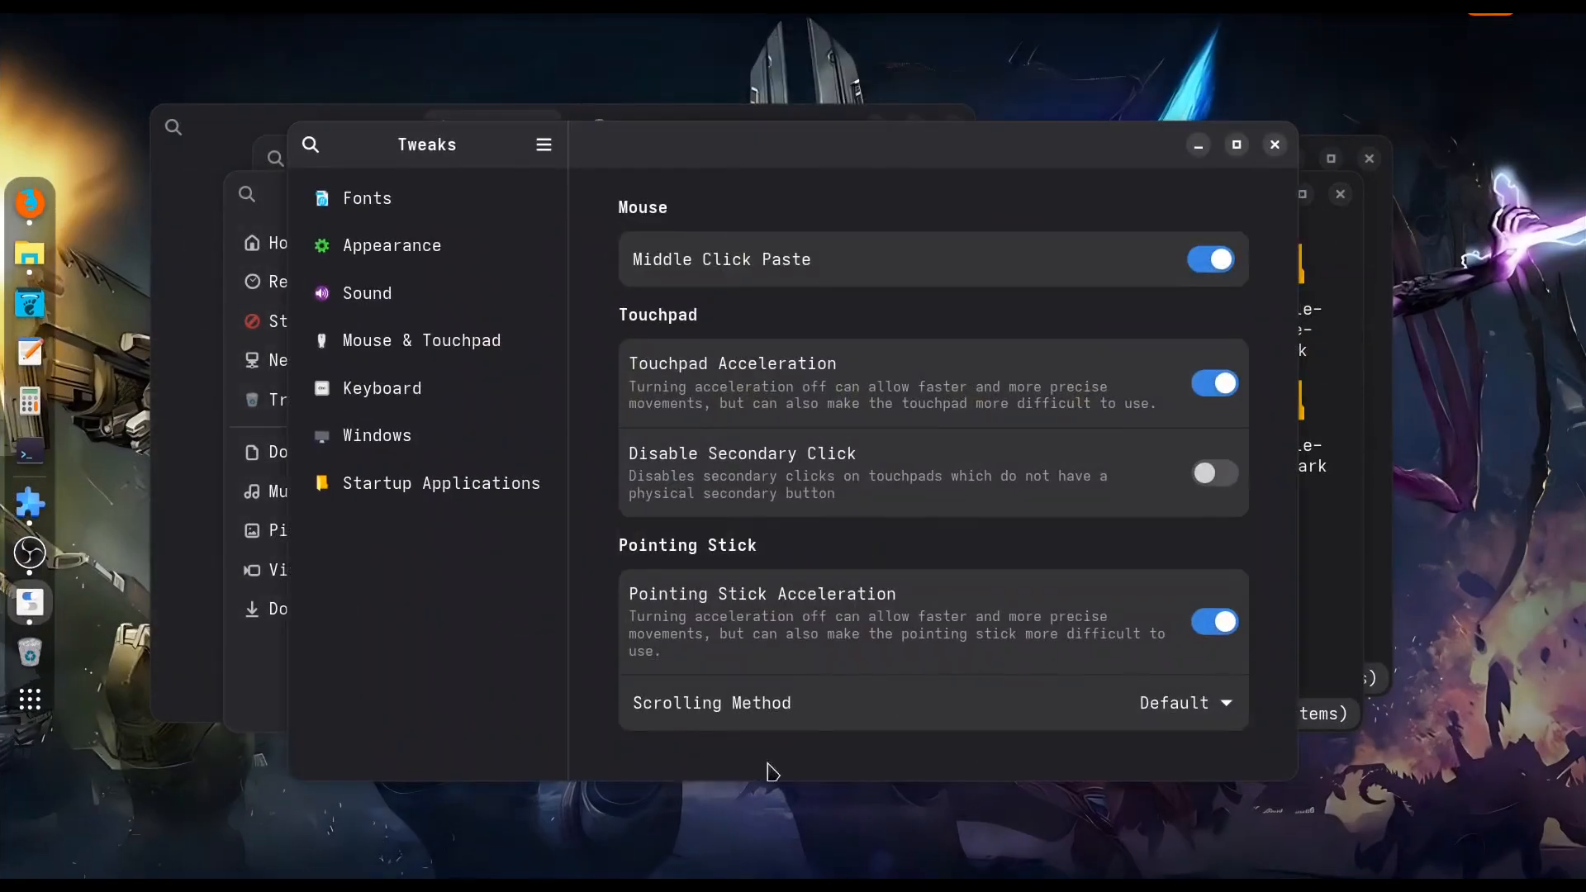
Step: Set the Legacy Applications theme to WhiteSur-Light in the Appearance settings and move the Tweaks window aside
click(446, 247)
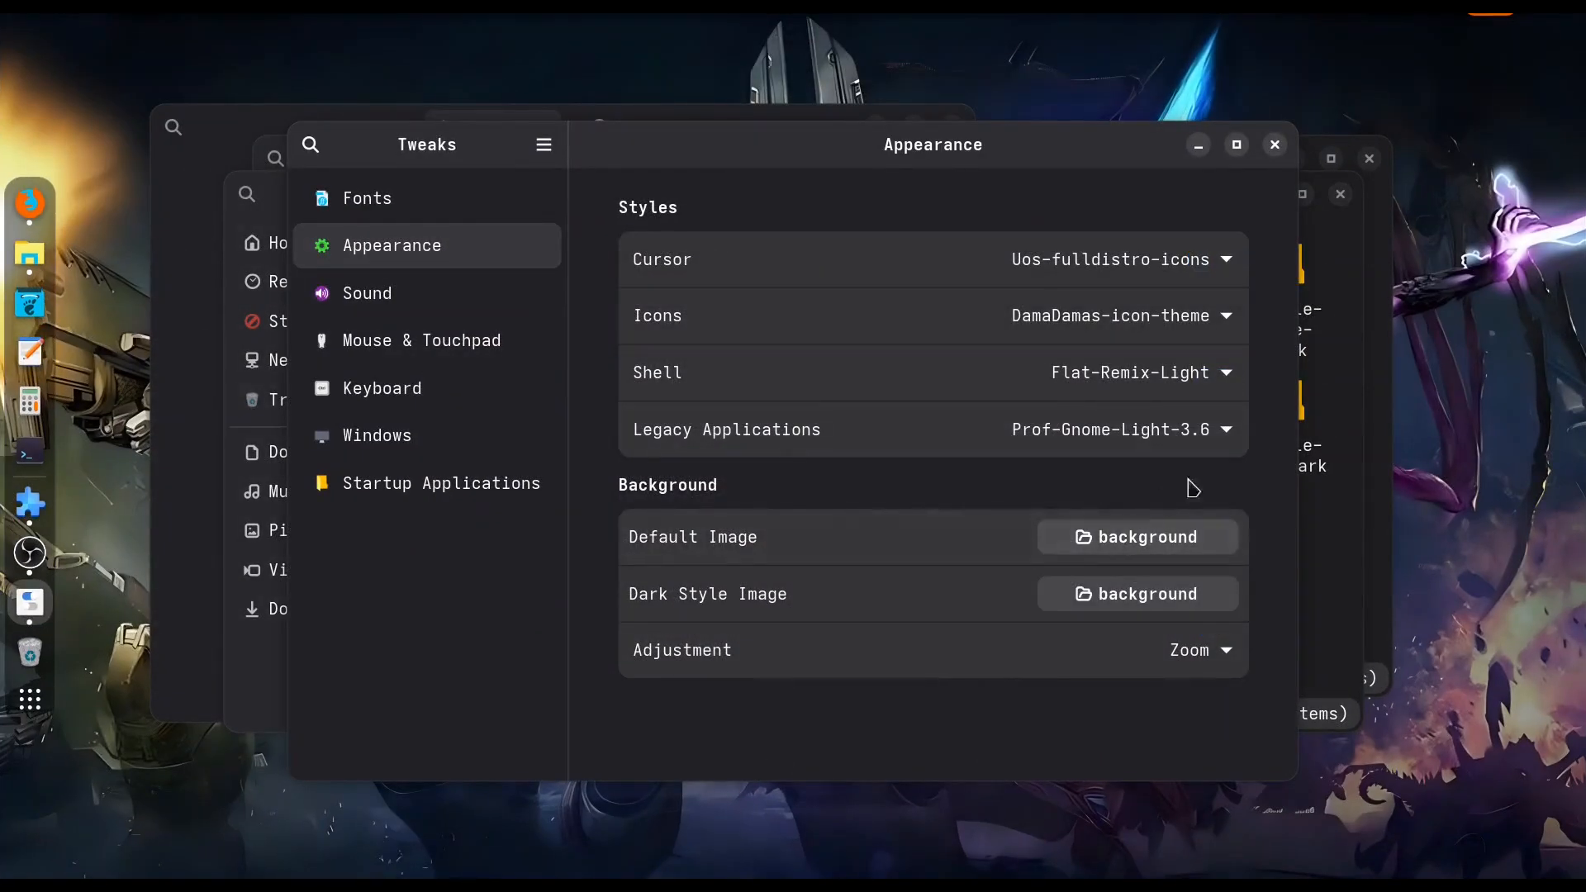
click(1230, 437)
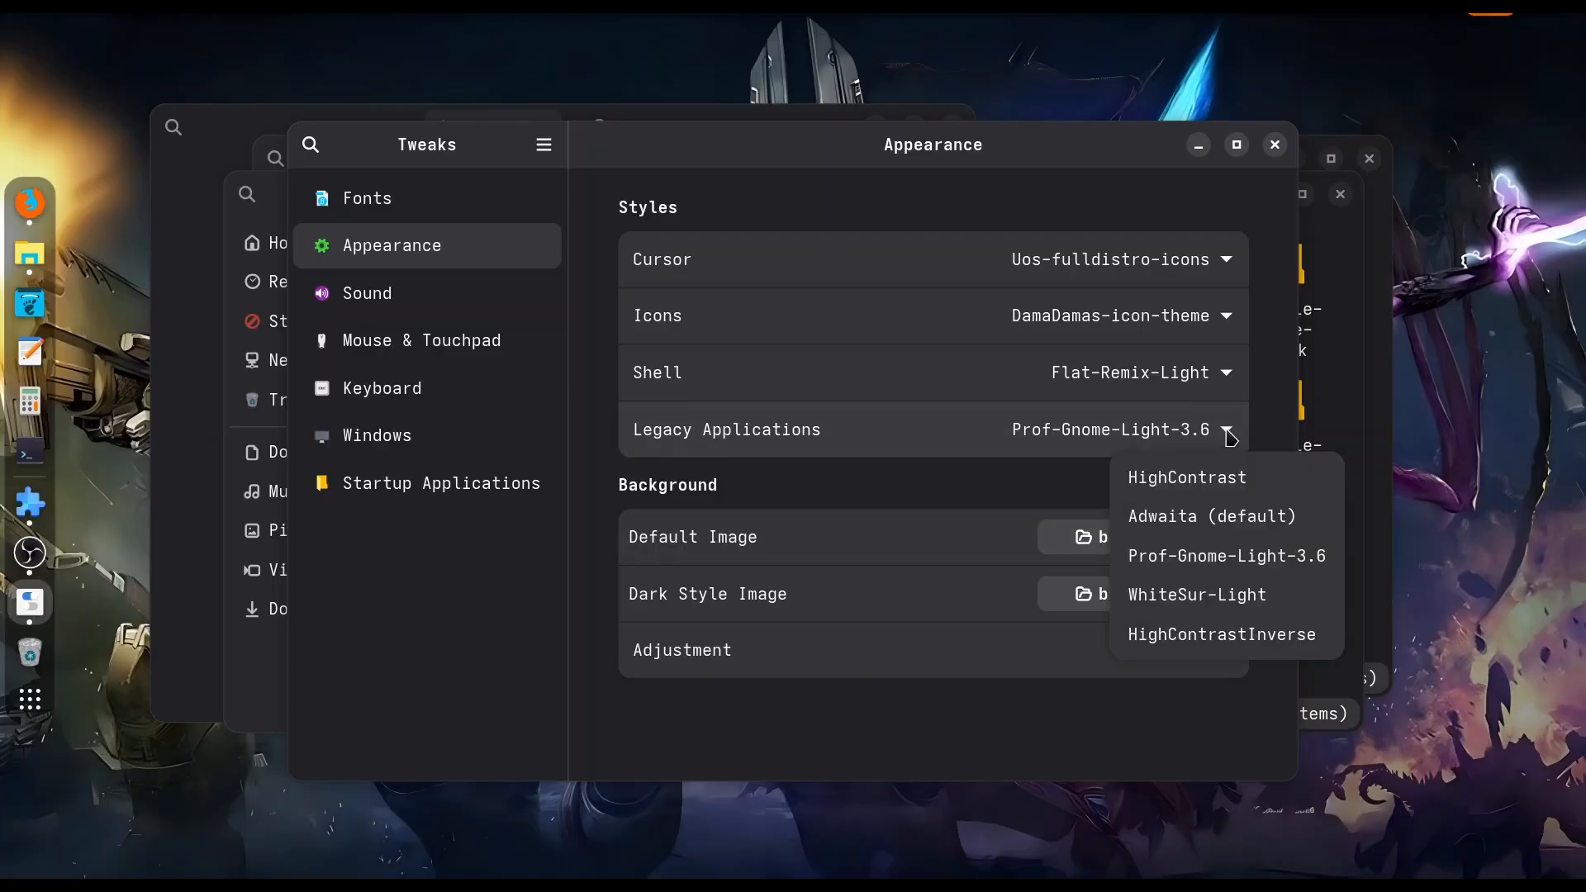
click(1243, 599)
drag(801, 153, 962, 217)
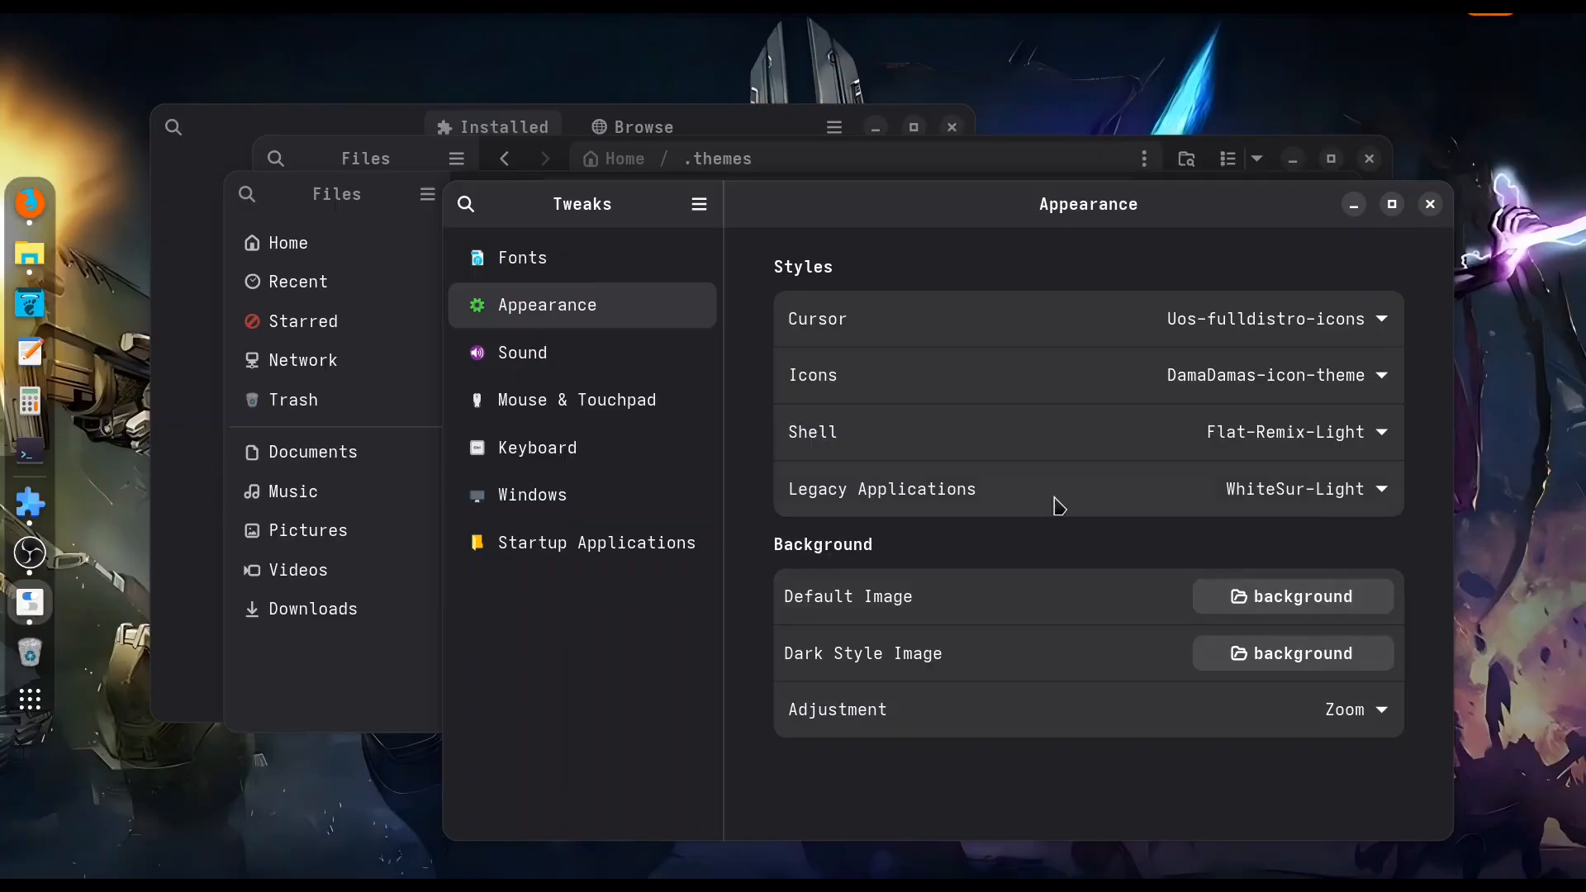
Step: Clear away the Tweaks window and both Files windows, and move the Extension Manager window toward the middle of the desktop
click(1353, 205)
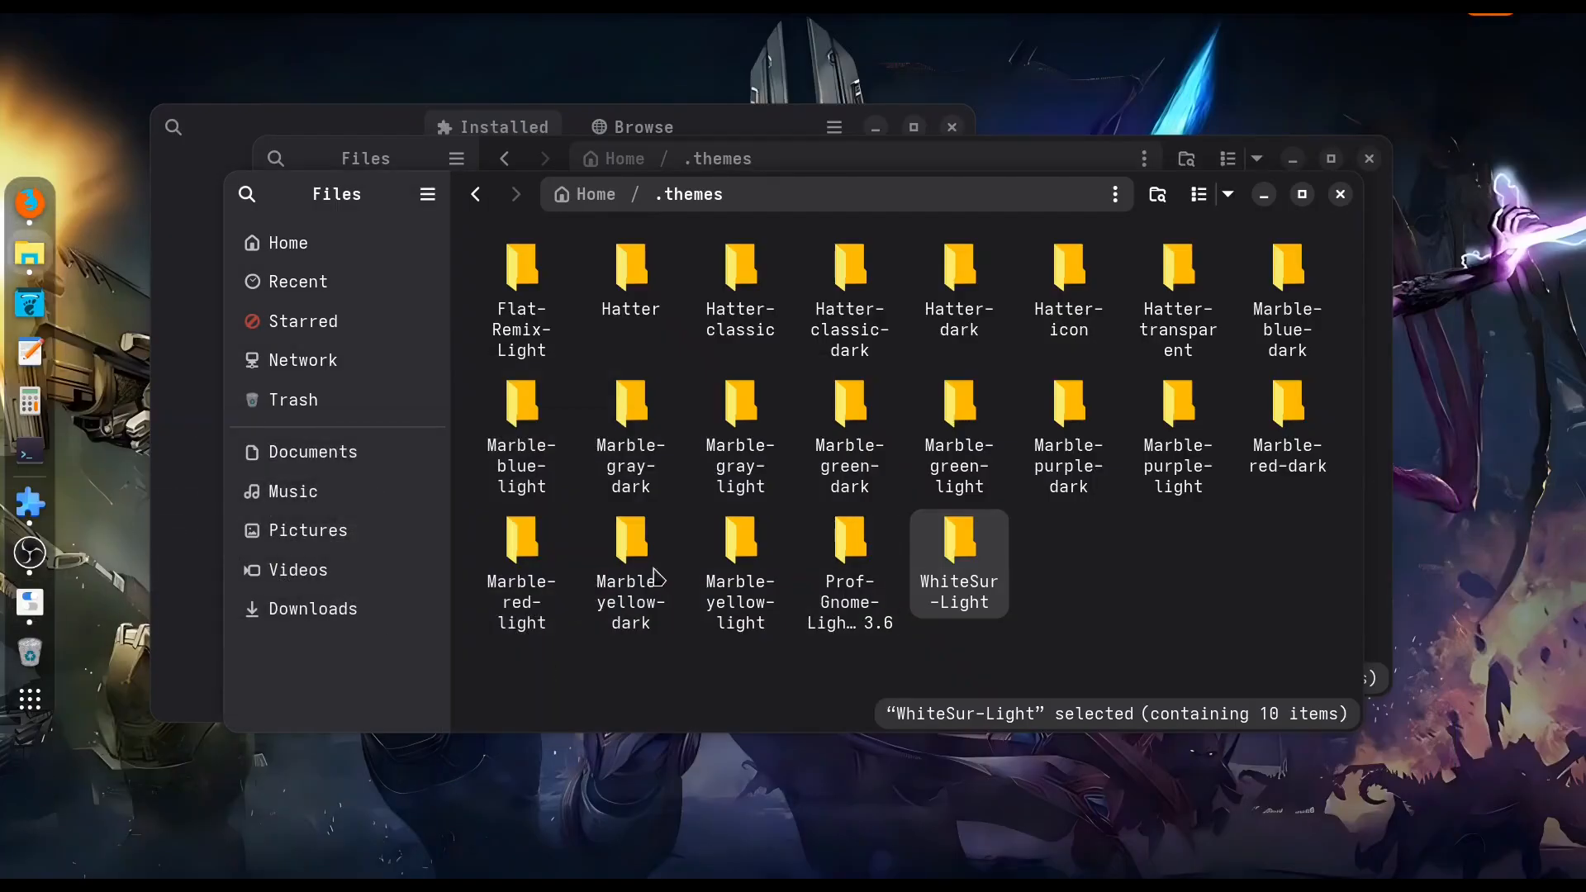
click(1265, 195)
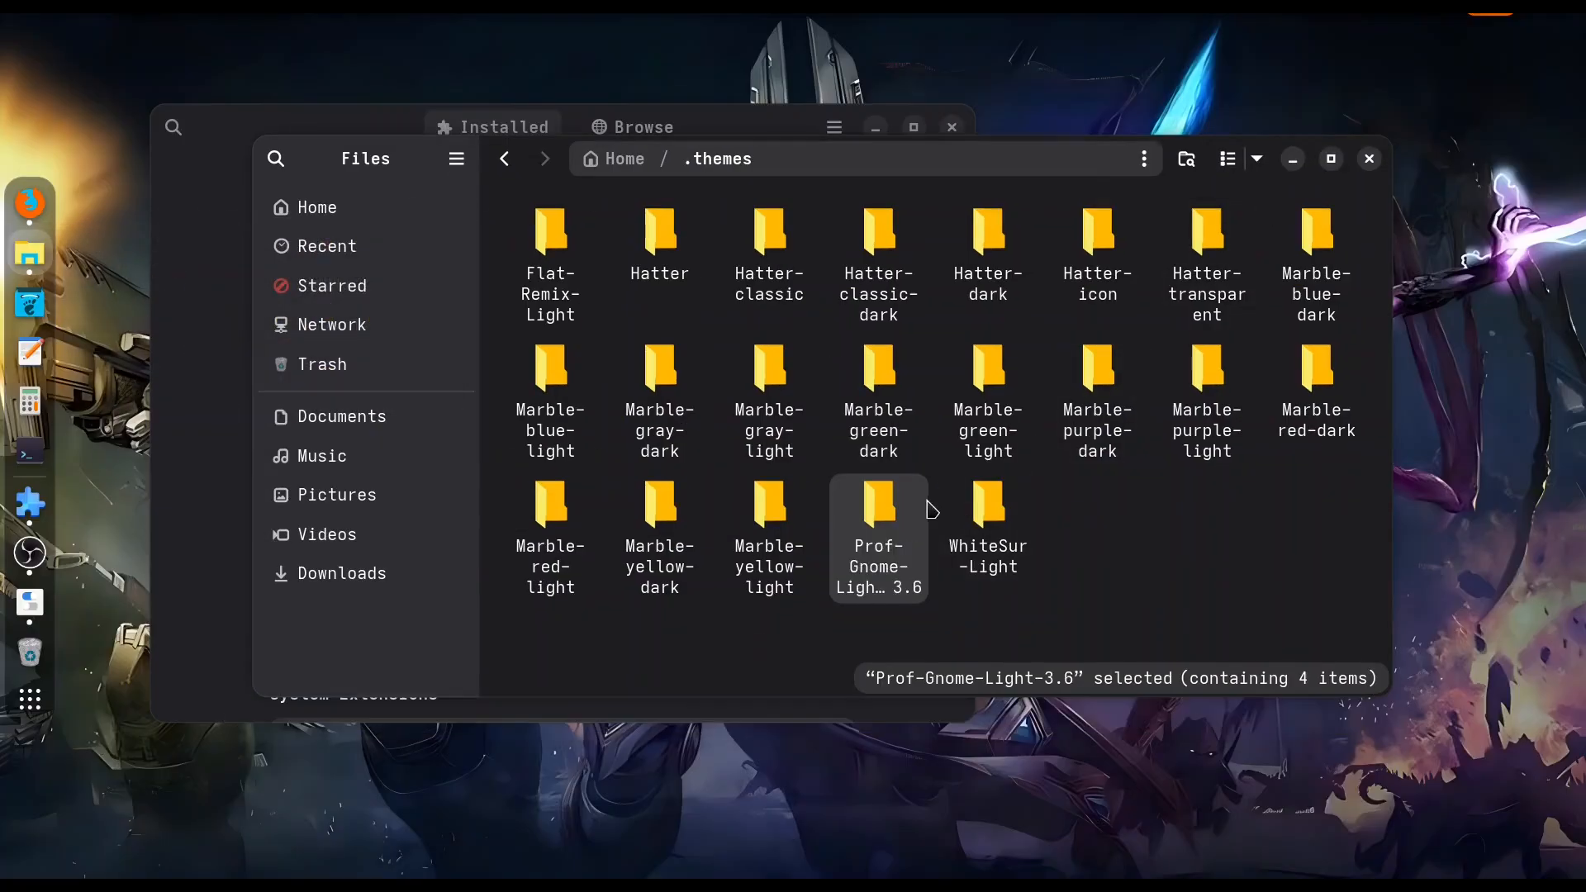
click(1370, 159)
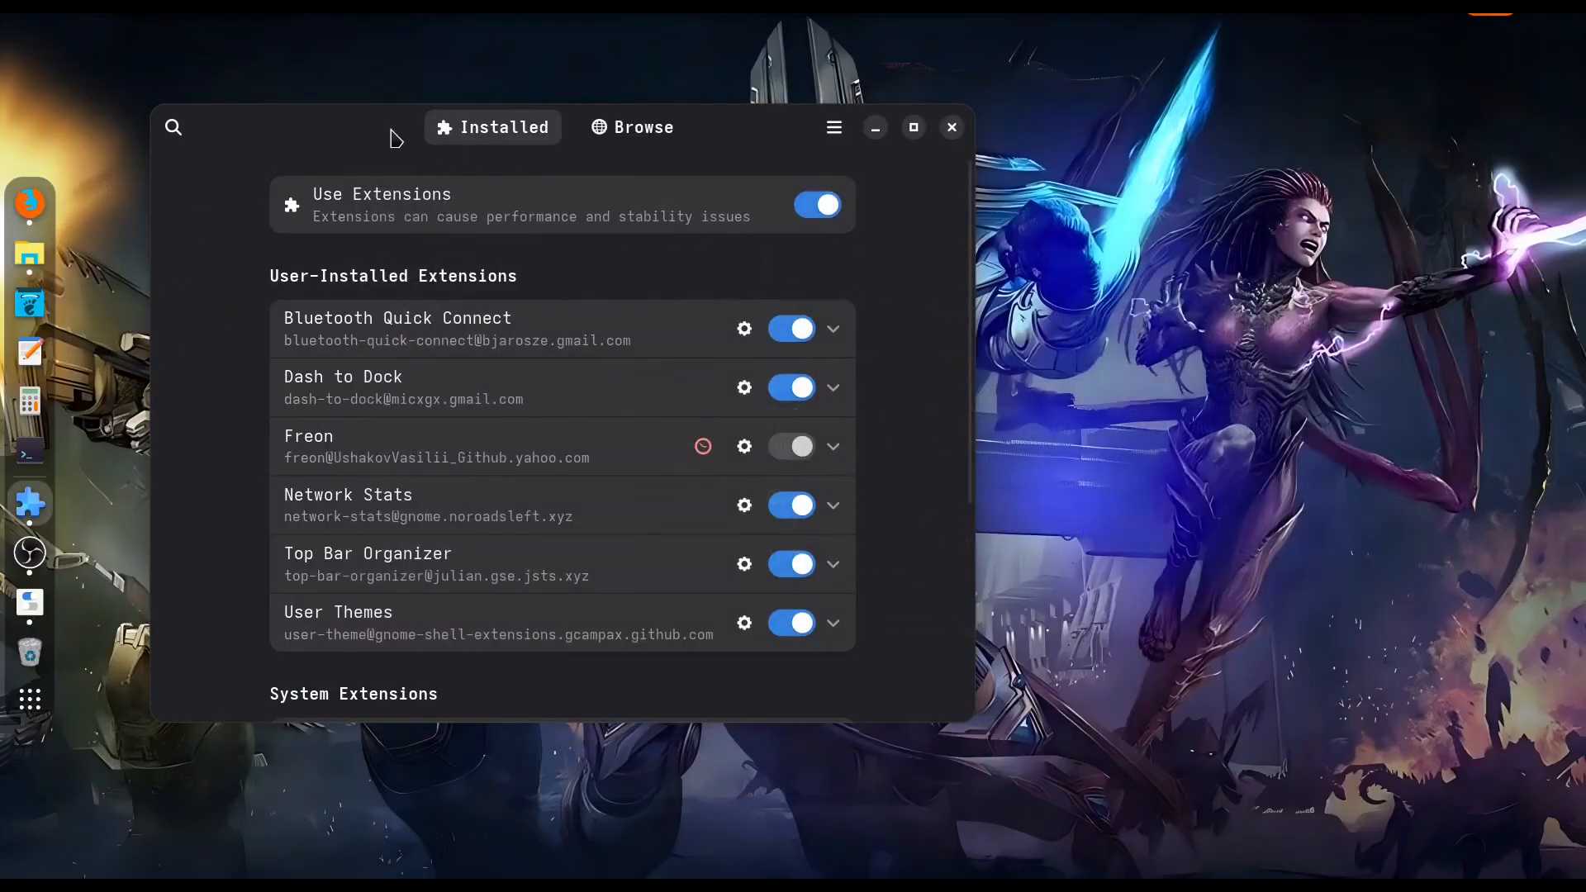
drag(351, 130, 656, 118)
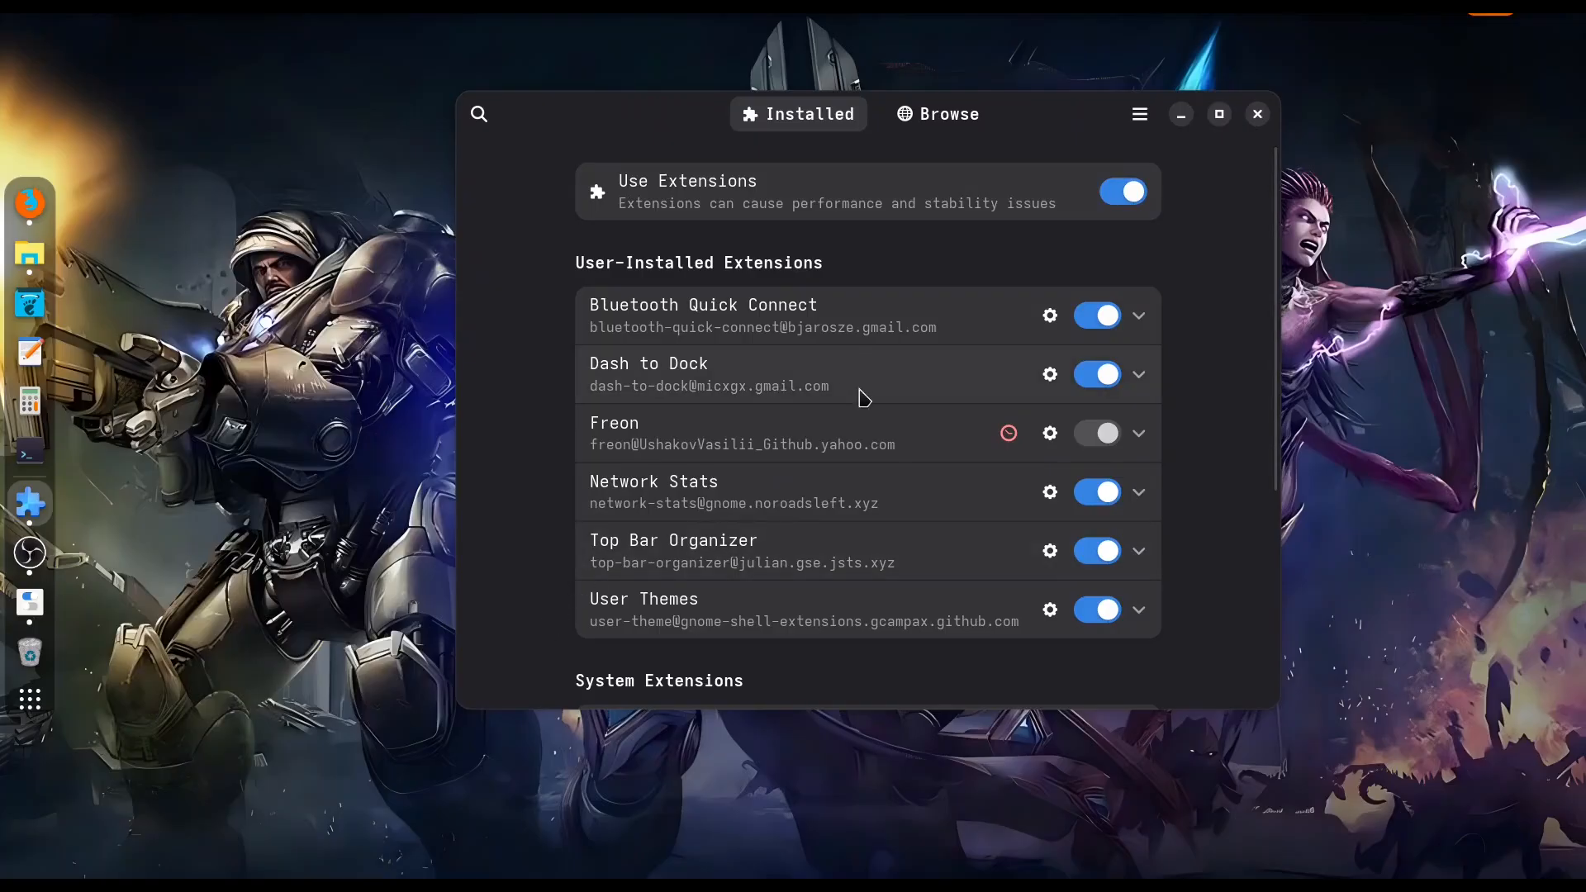
Step: Open the Dash to Dock settings and try the dock at Bottom, Top and Right before setting it back to Left
click(1054, 378)
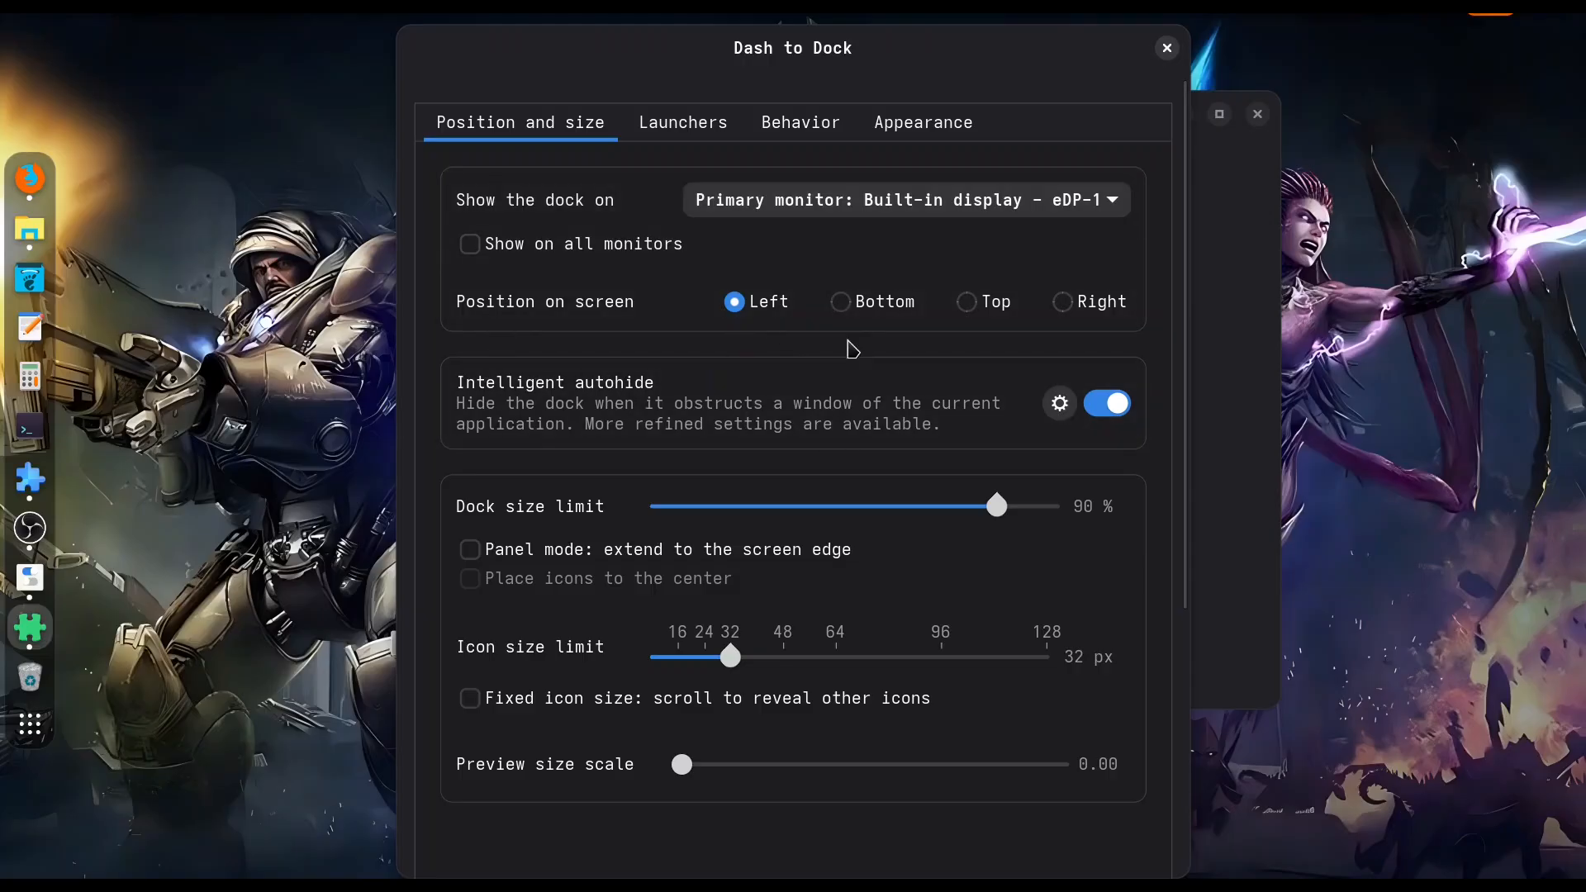
click(842, 303)
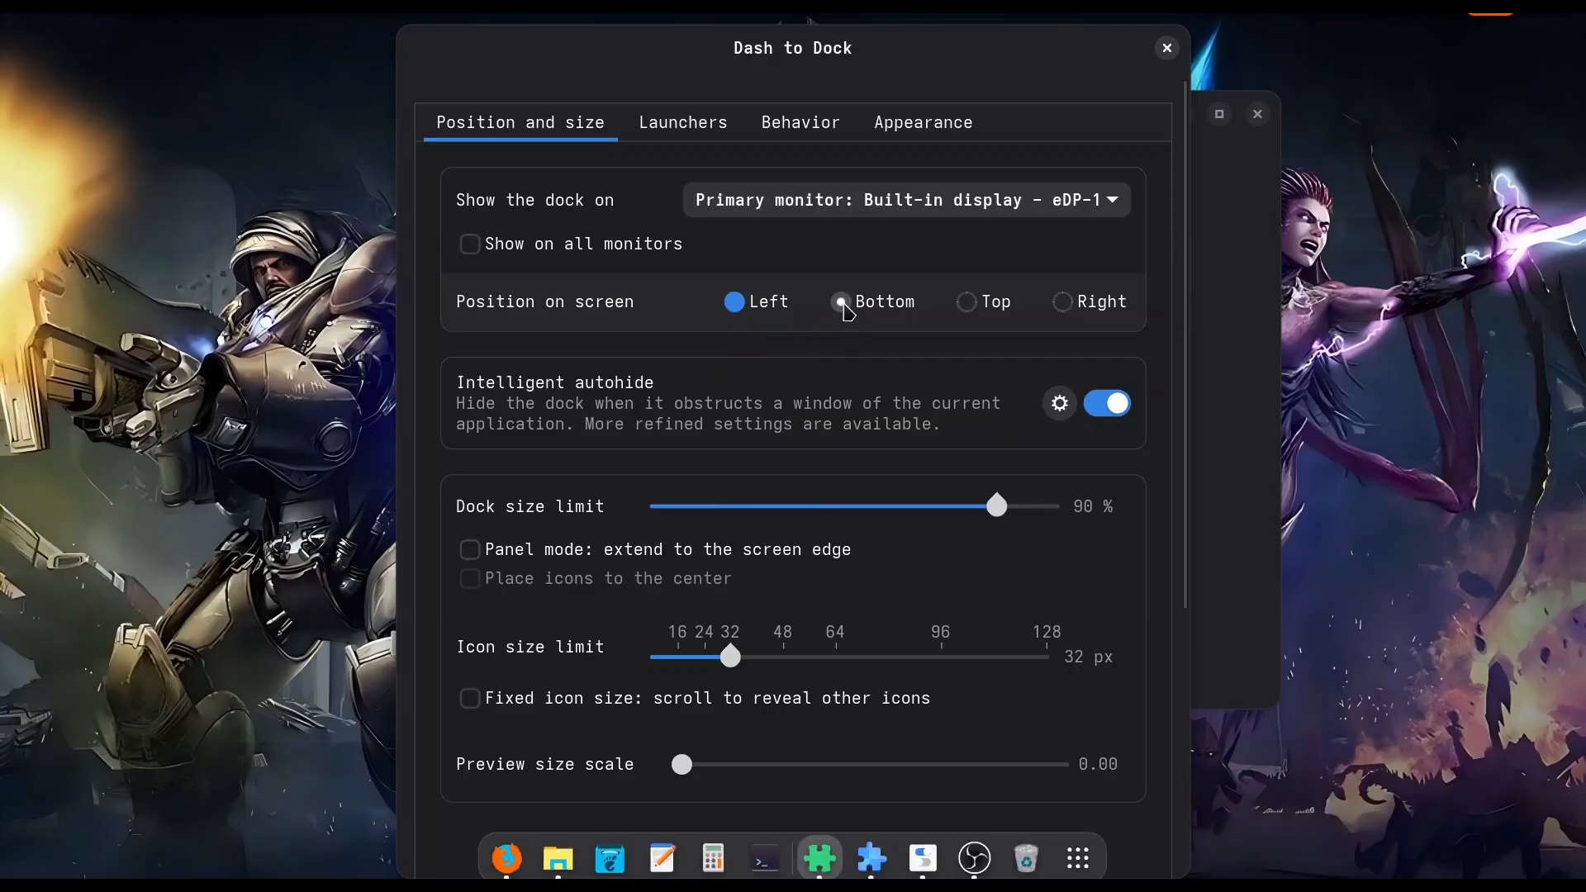
click(969, 305)
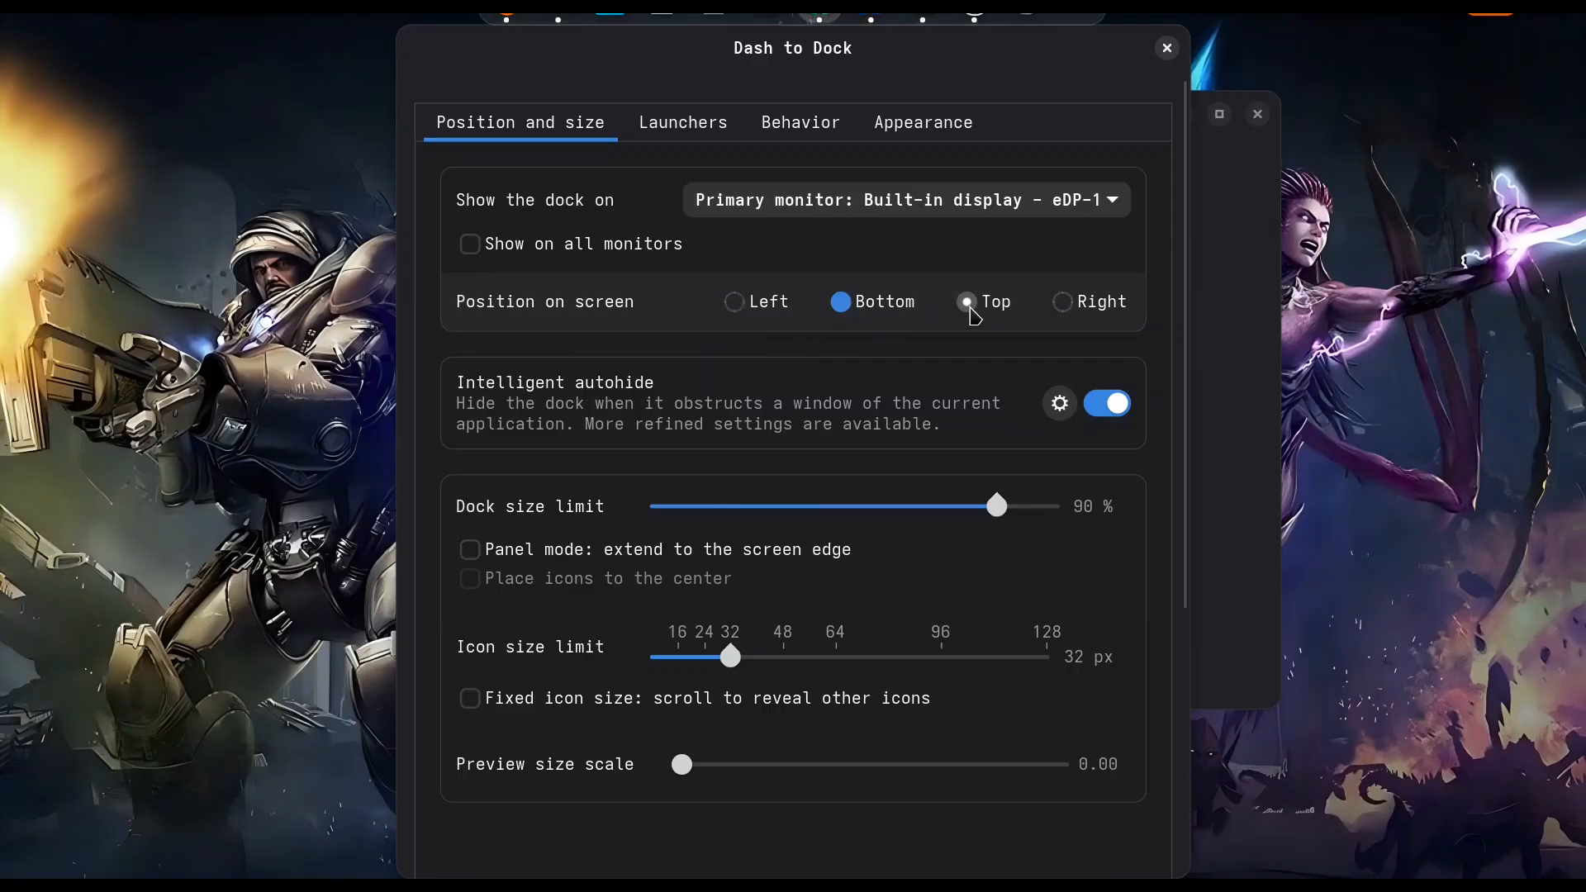
click(1064, 304)
click(737, 303)
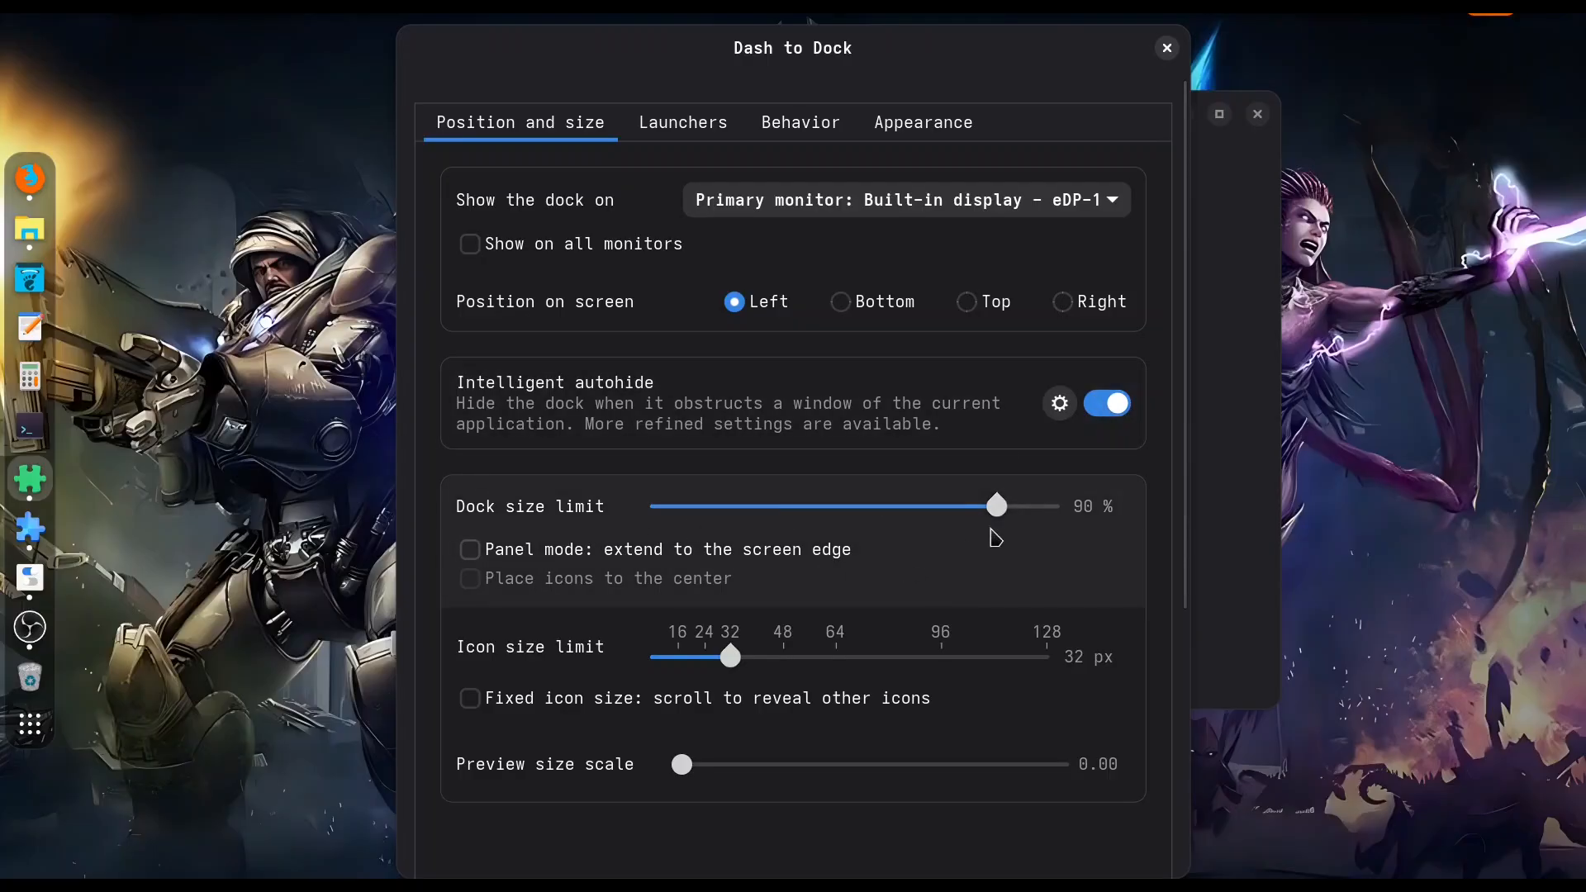
Step: Try a dock size limit of 53 % and set it back to 90 %
drag(1001, 508, 780, 516)
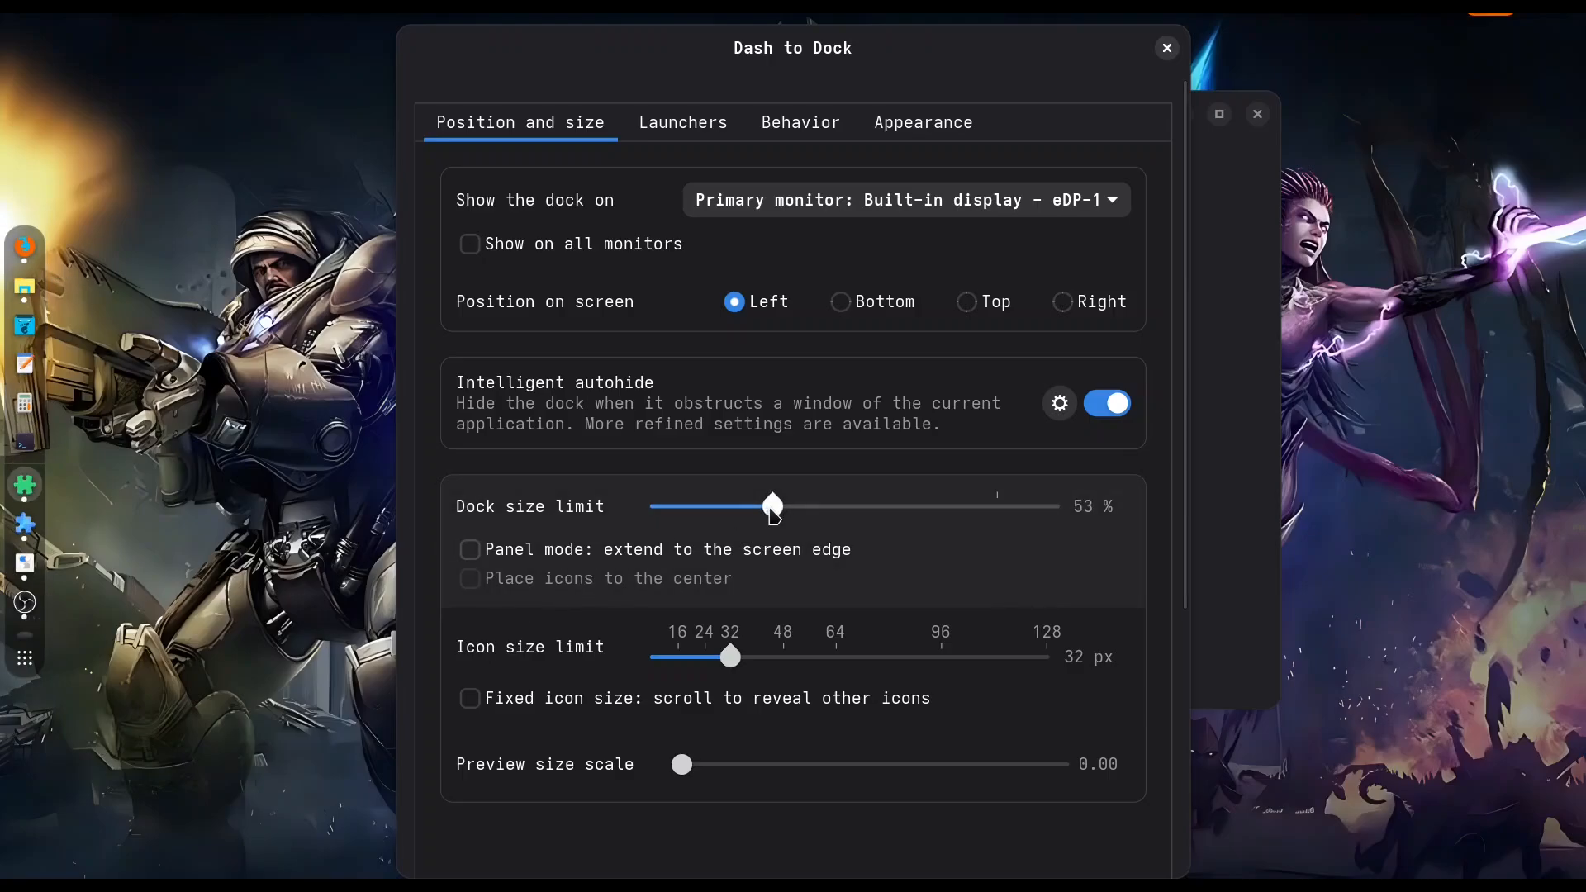
drag(771, 509, 1012, 517)
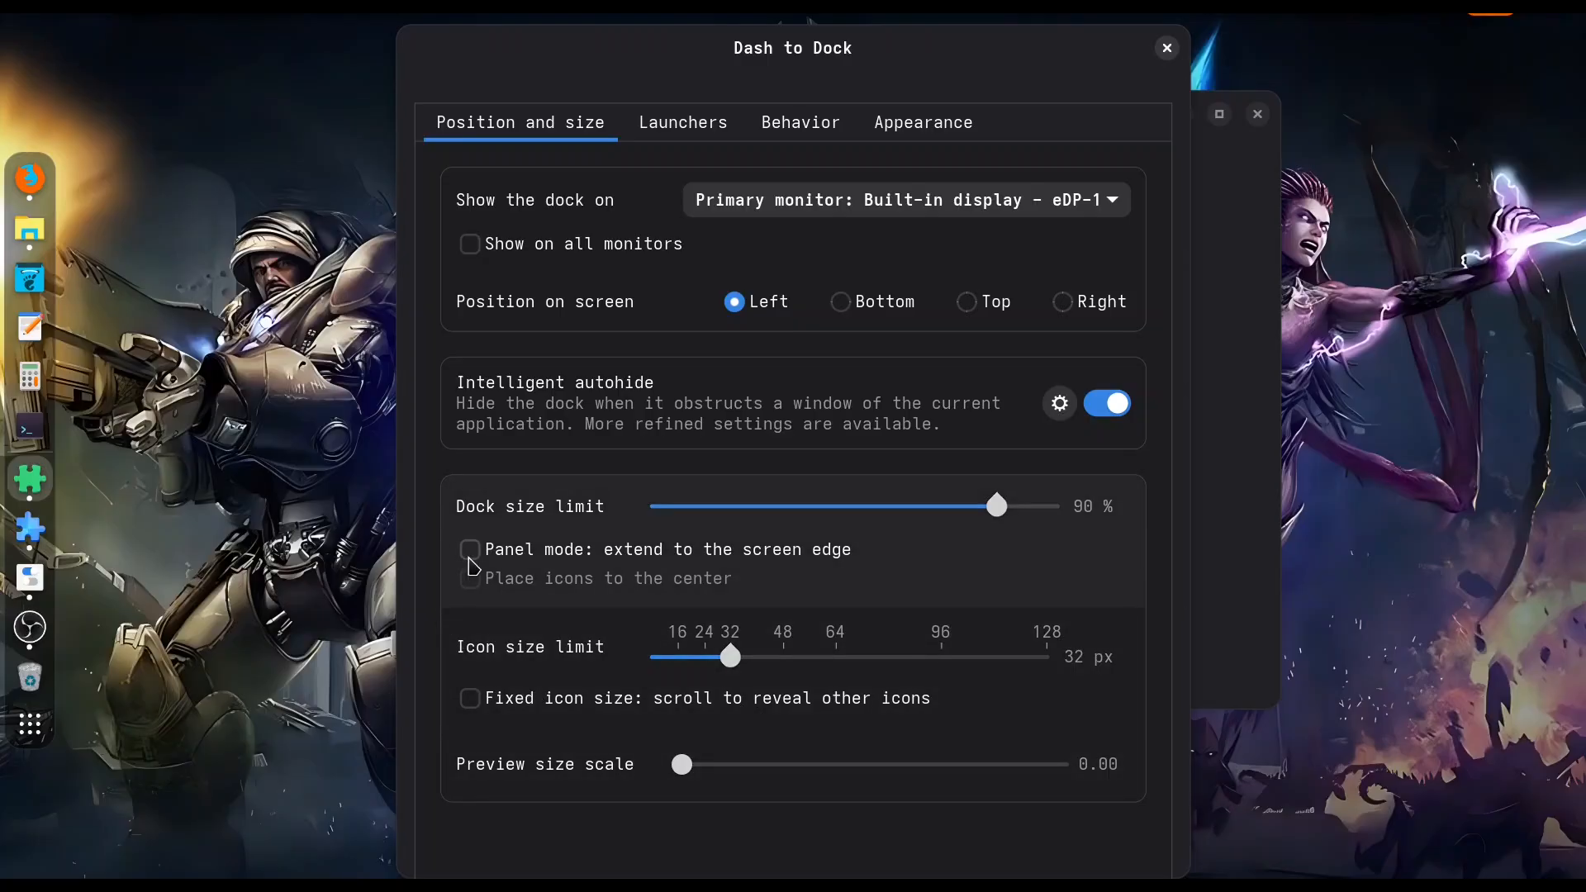
Step: Try Panel mode with icons placed to the center, turn both options off again, and leave the icon size limit at 32 px
click(470, 552)
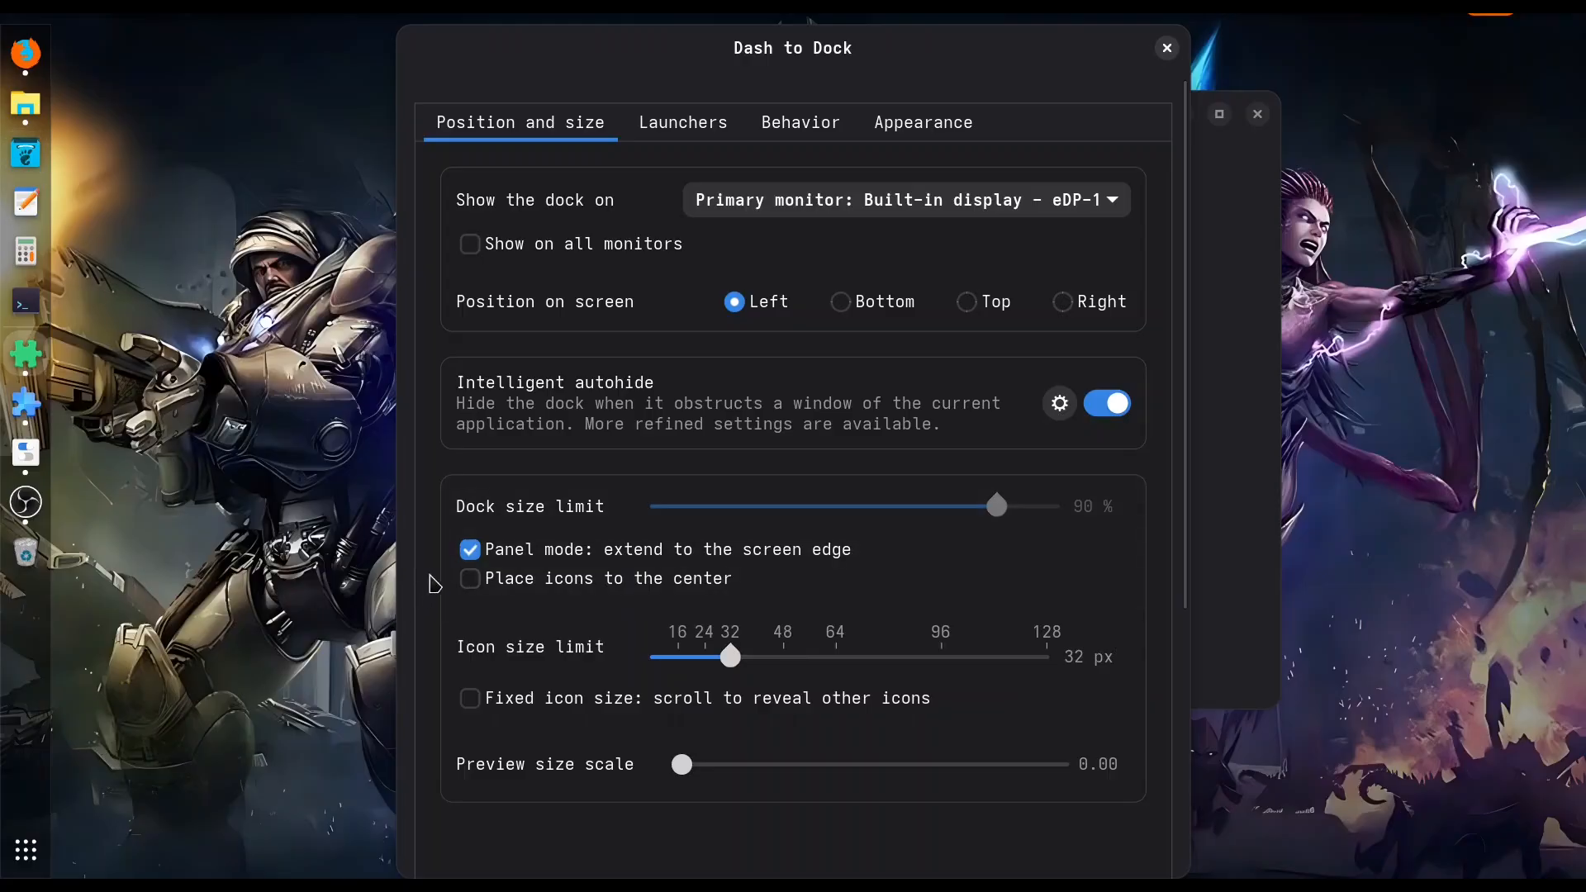
click(470, 579)
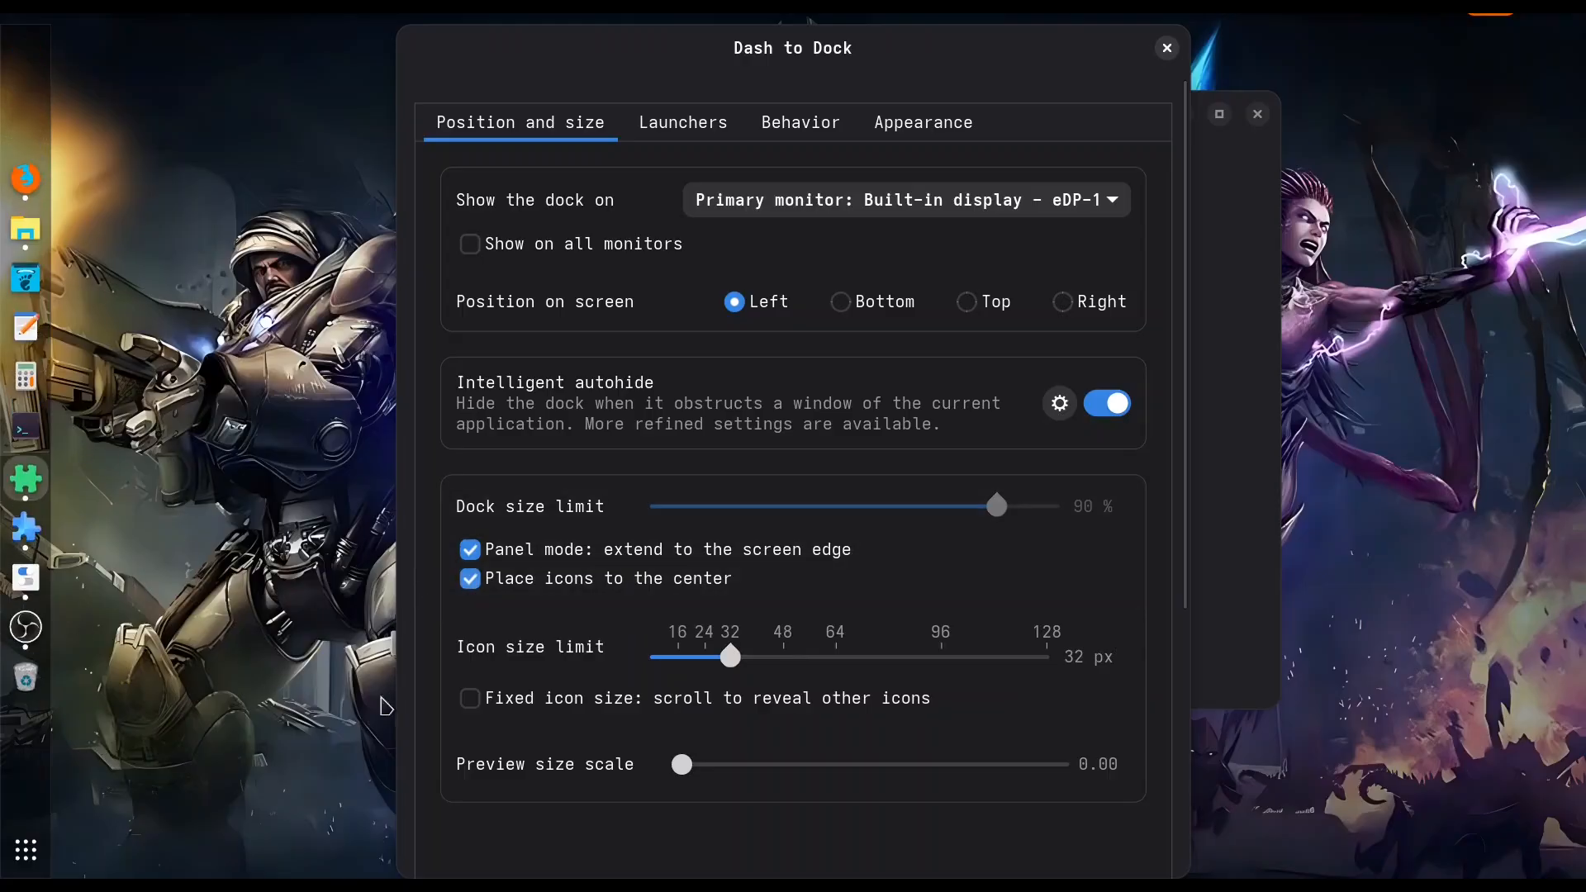
click(469, 578)
click(469, 549)
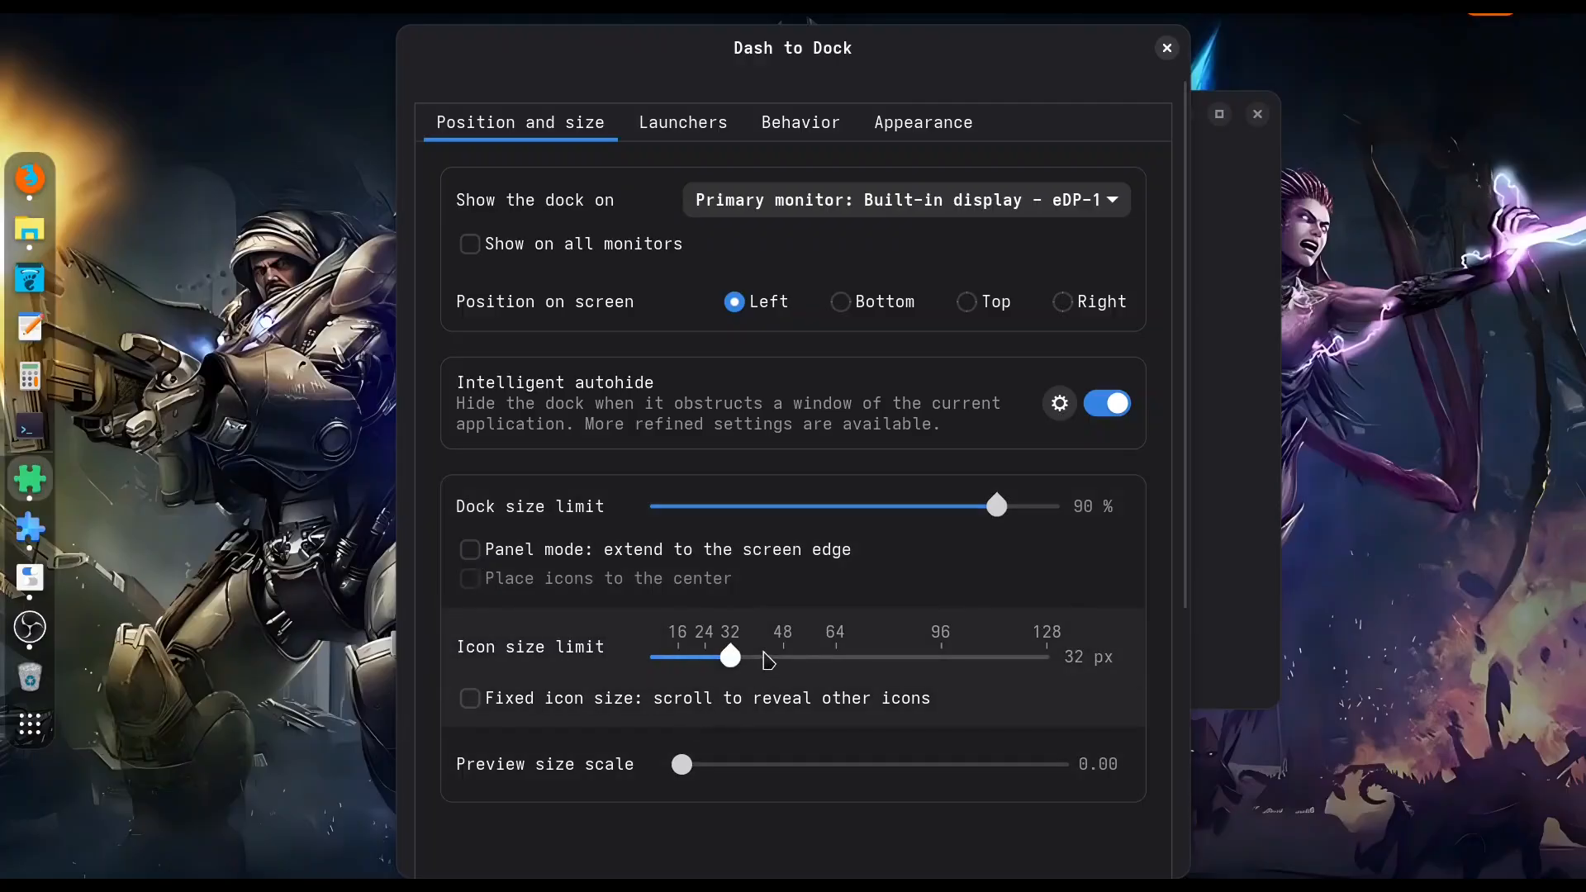
mouse_move(730, 657)
mouse_down()
mouse_move(794, 666)
mouse_move(730, 659)
mouse_up()
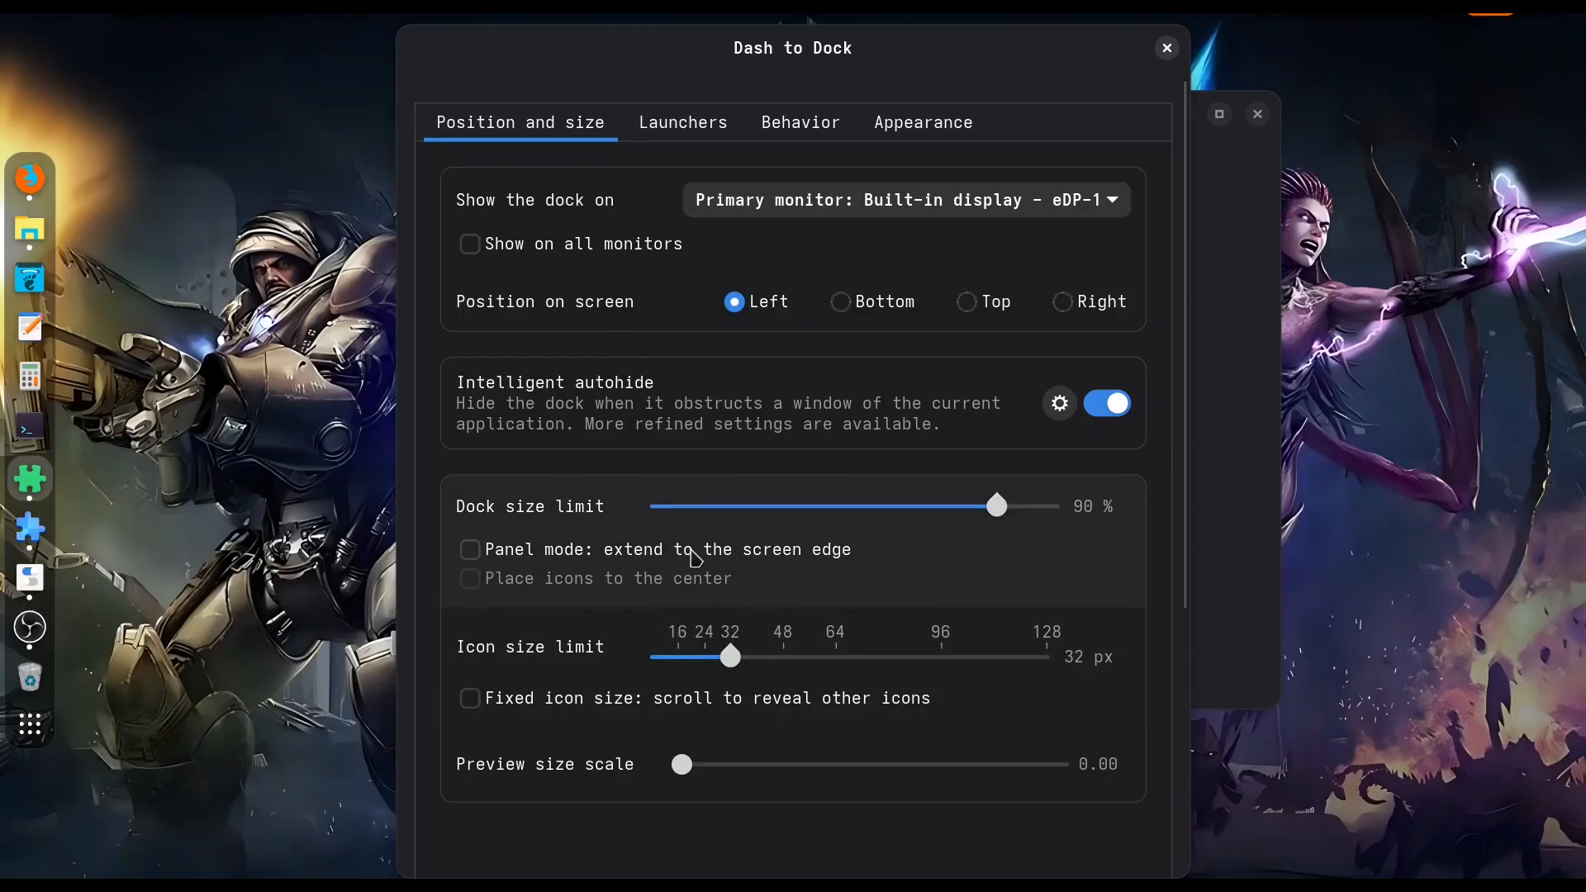
Step: In the Launchers settings, try hiding pinned applications from the dock and turn them back on
click(683, 133)
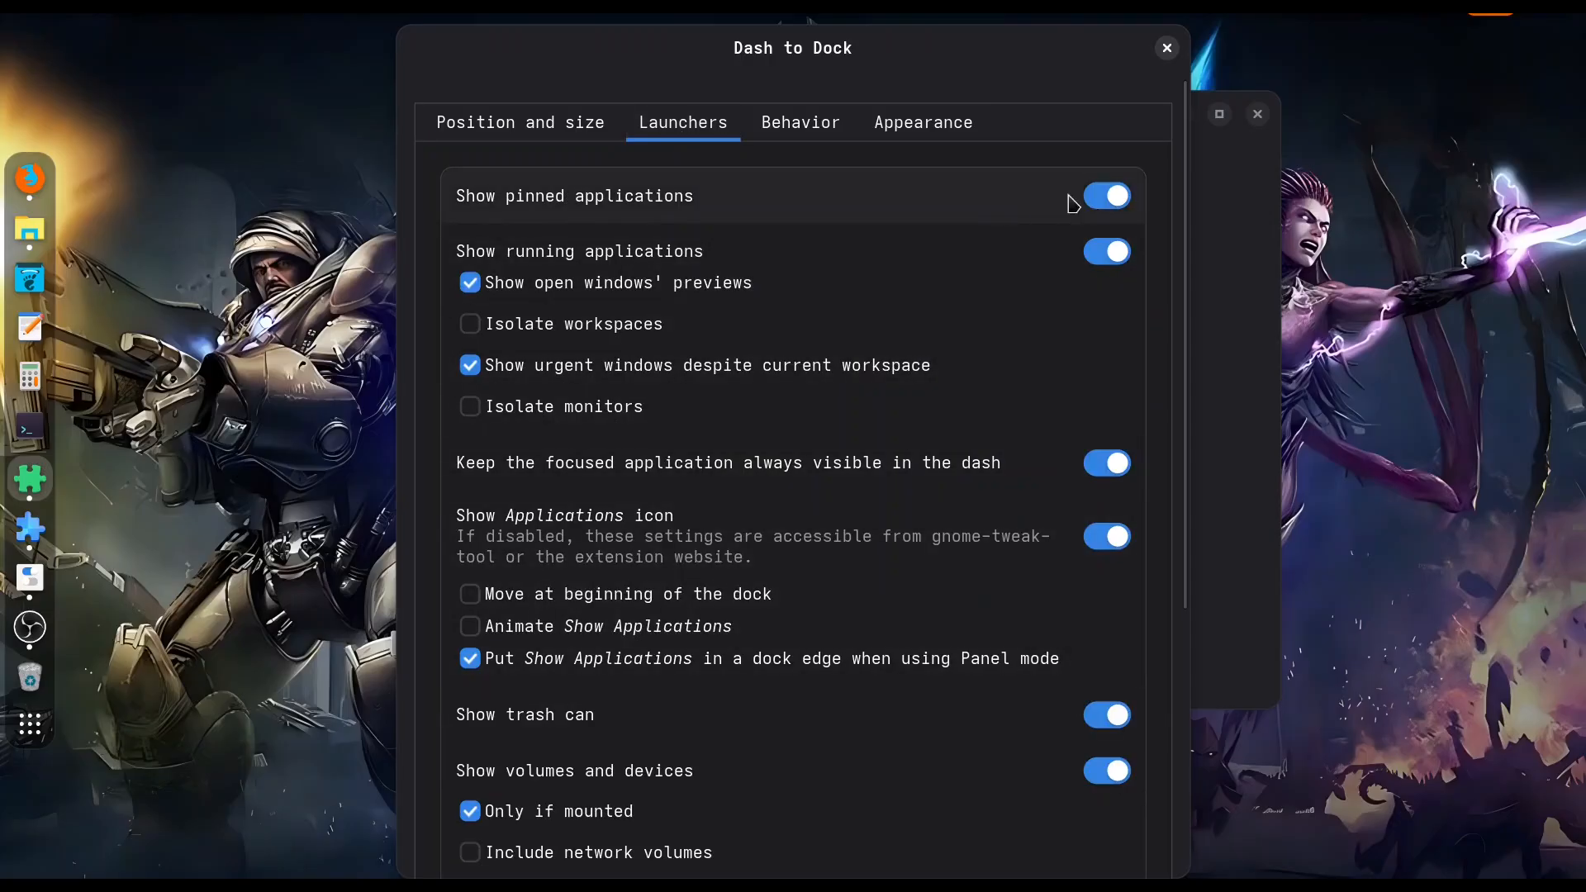
click(1109, 198)
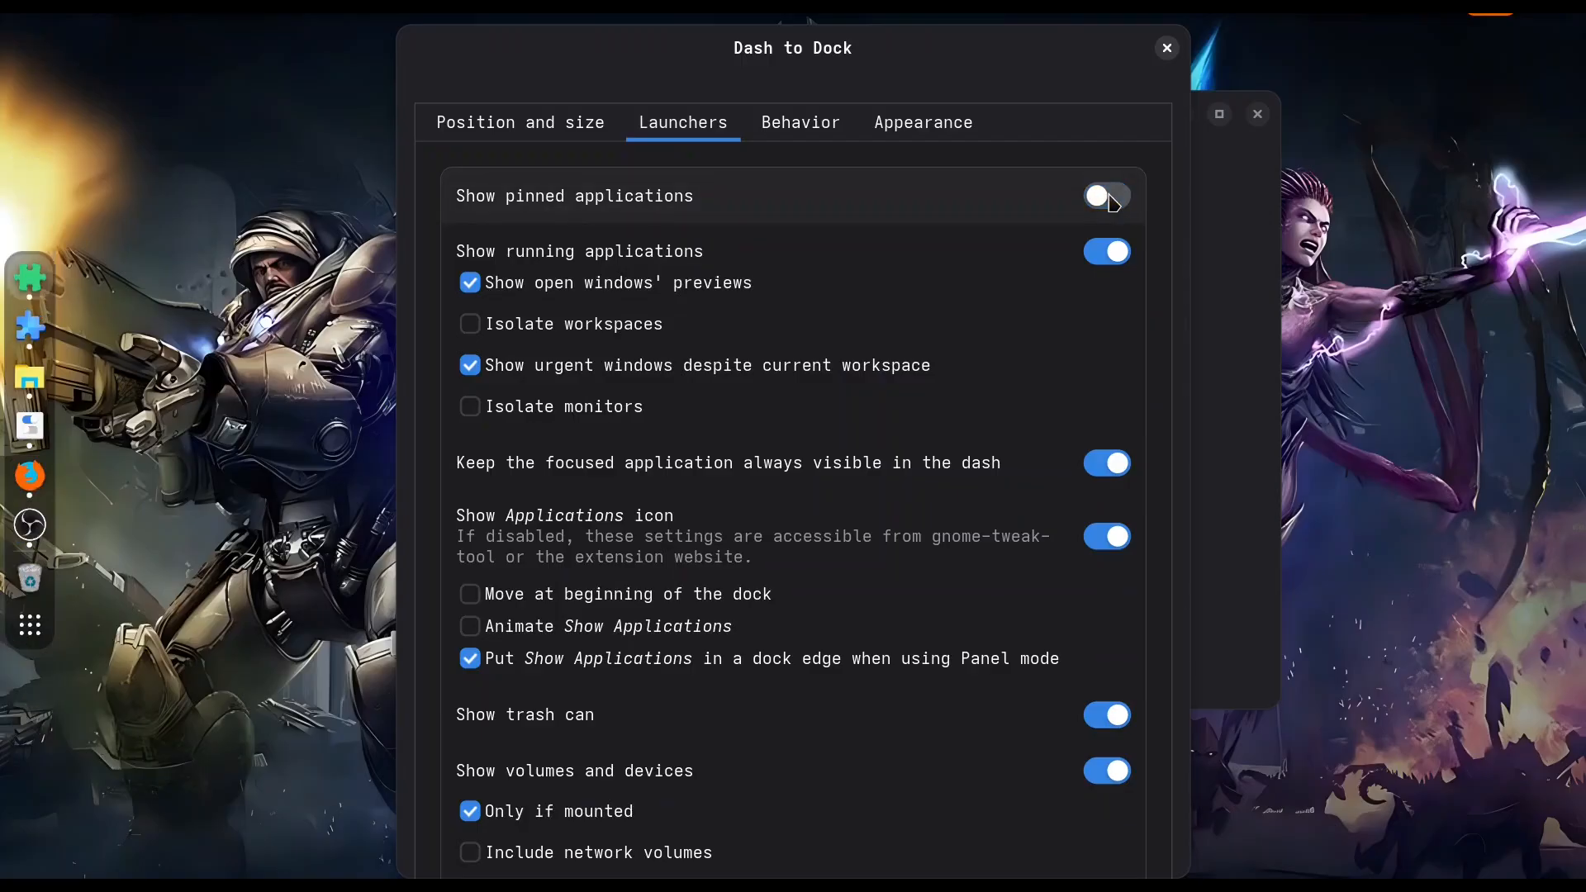
click(1109, 198)
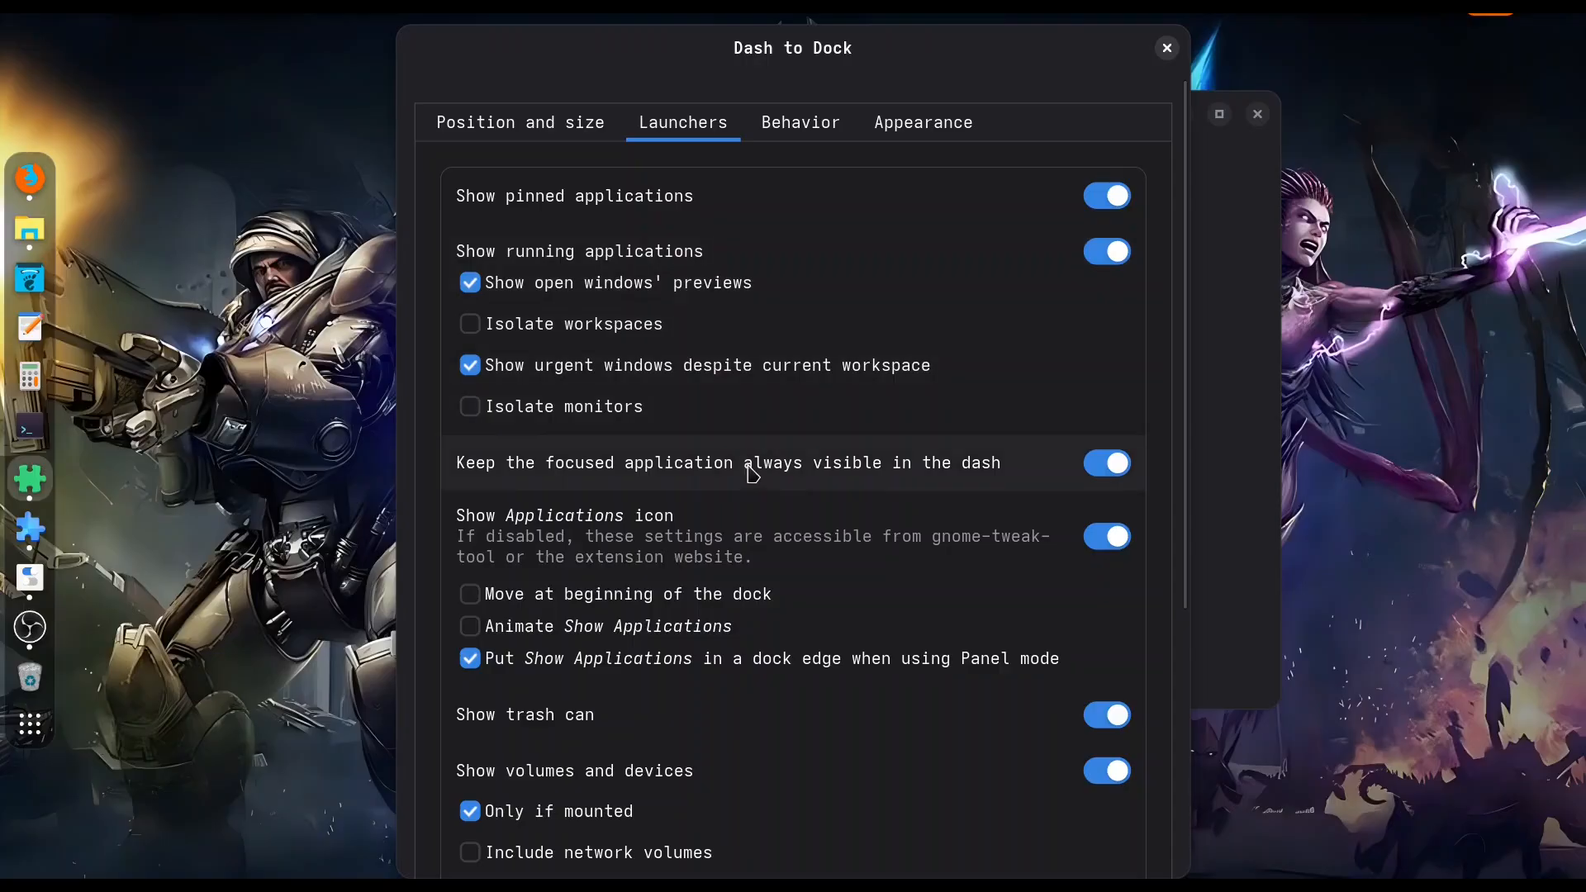
Step: Look through the remaining Launchers options and the Behavior settings of Dash to Dock
scroll(826, 471, down, 2)
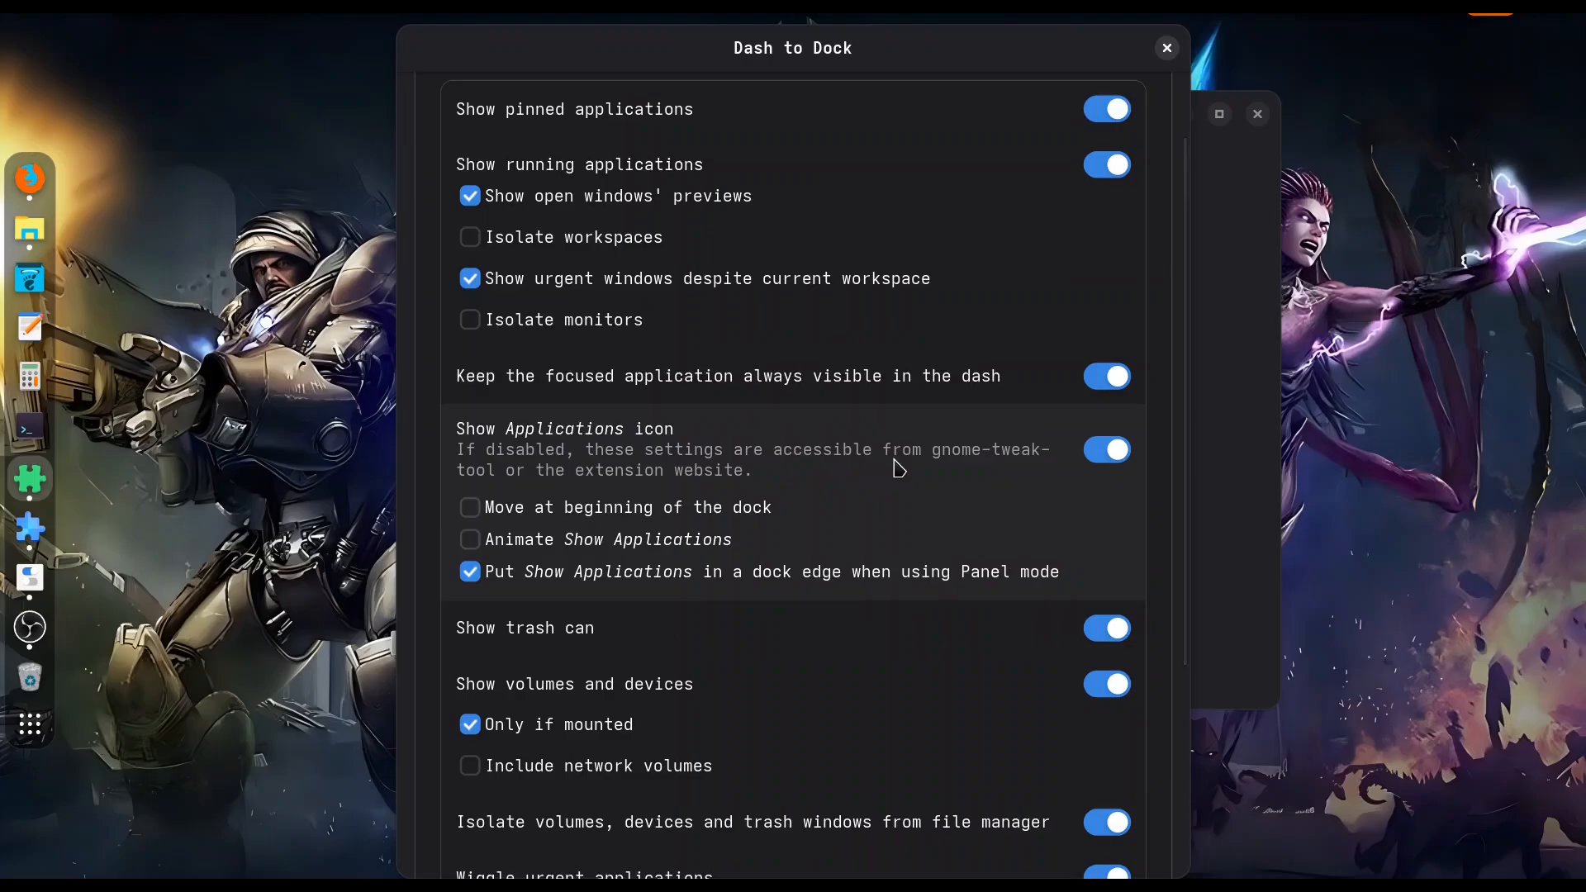
scroll(897, 471, down, 4)
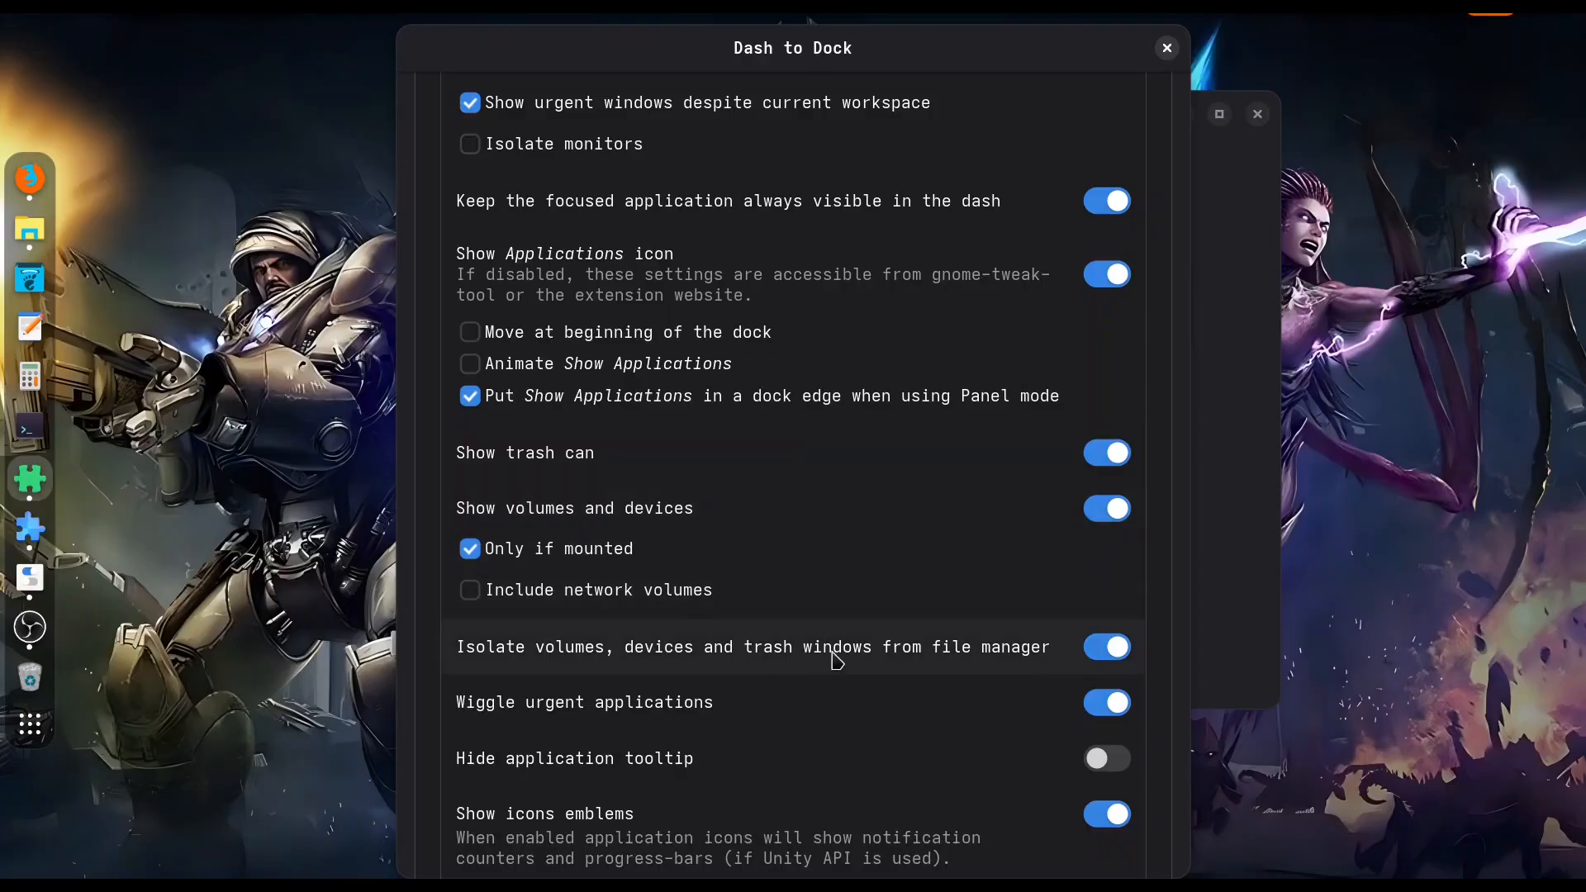
scroll(867, 661, up, 5)
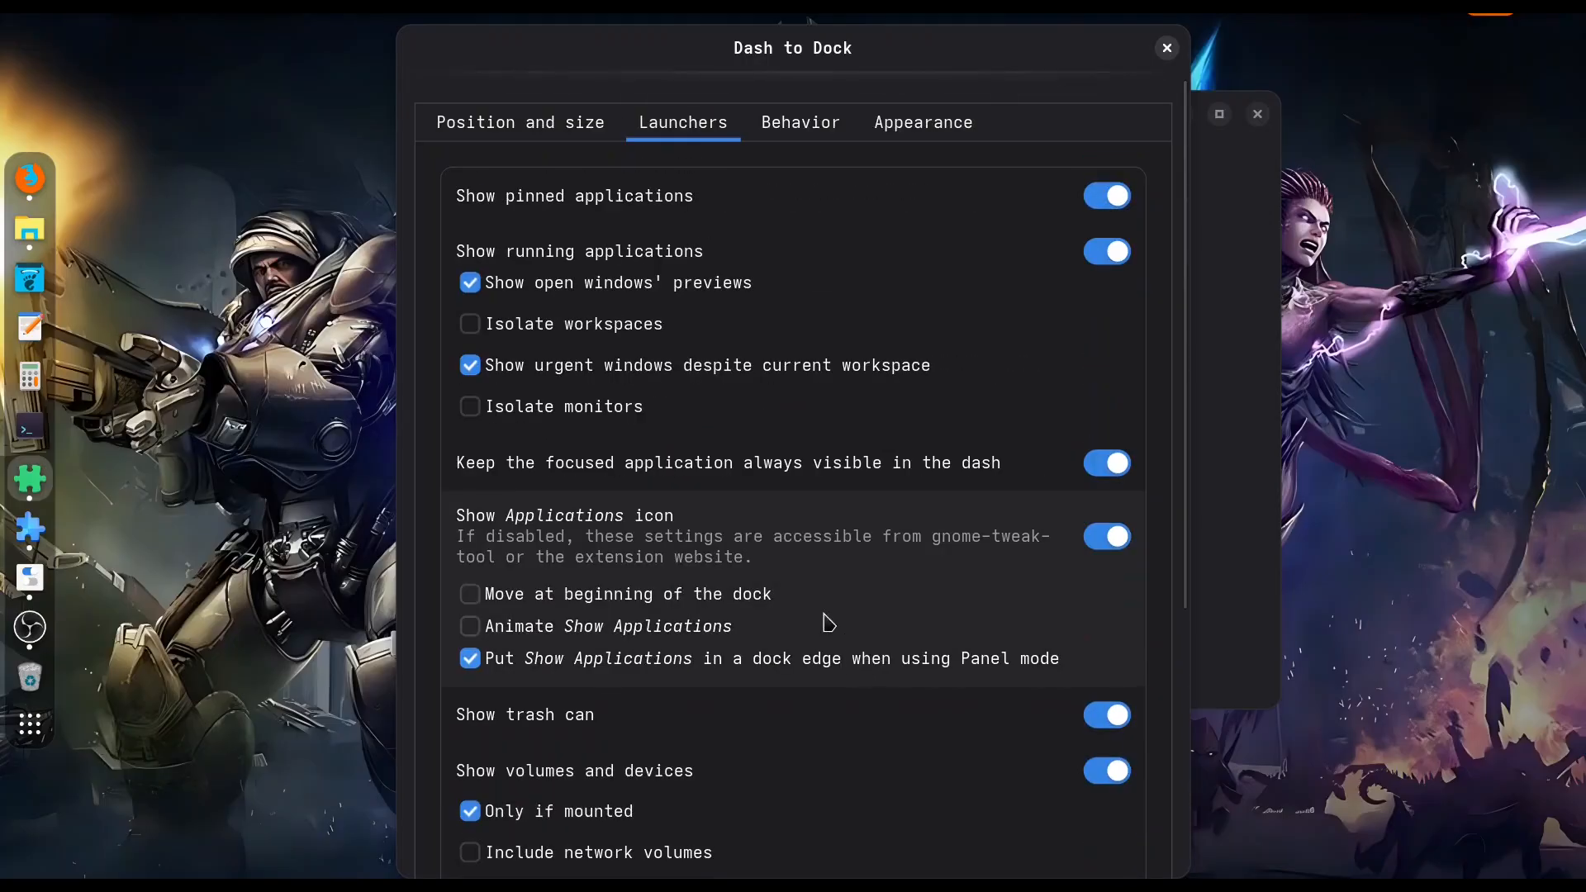
click(789, 138)
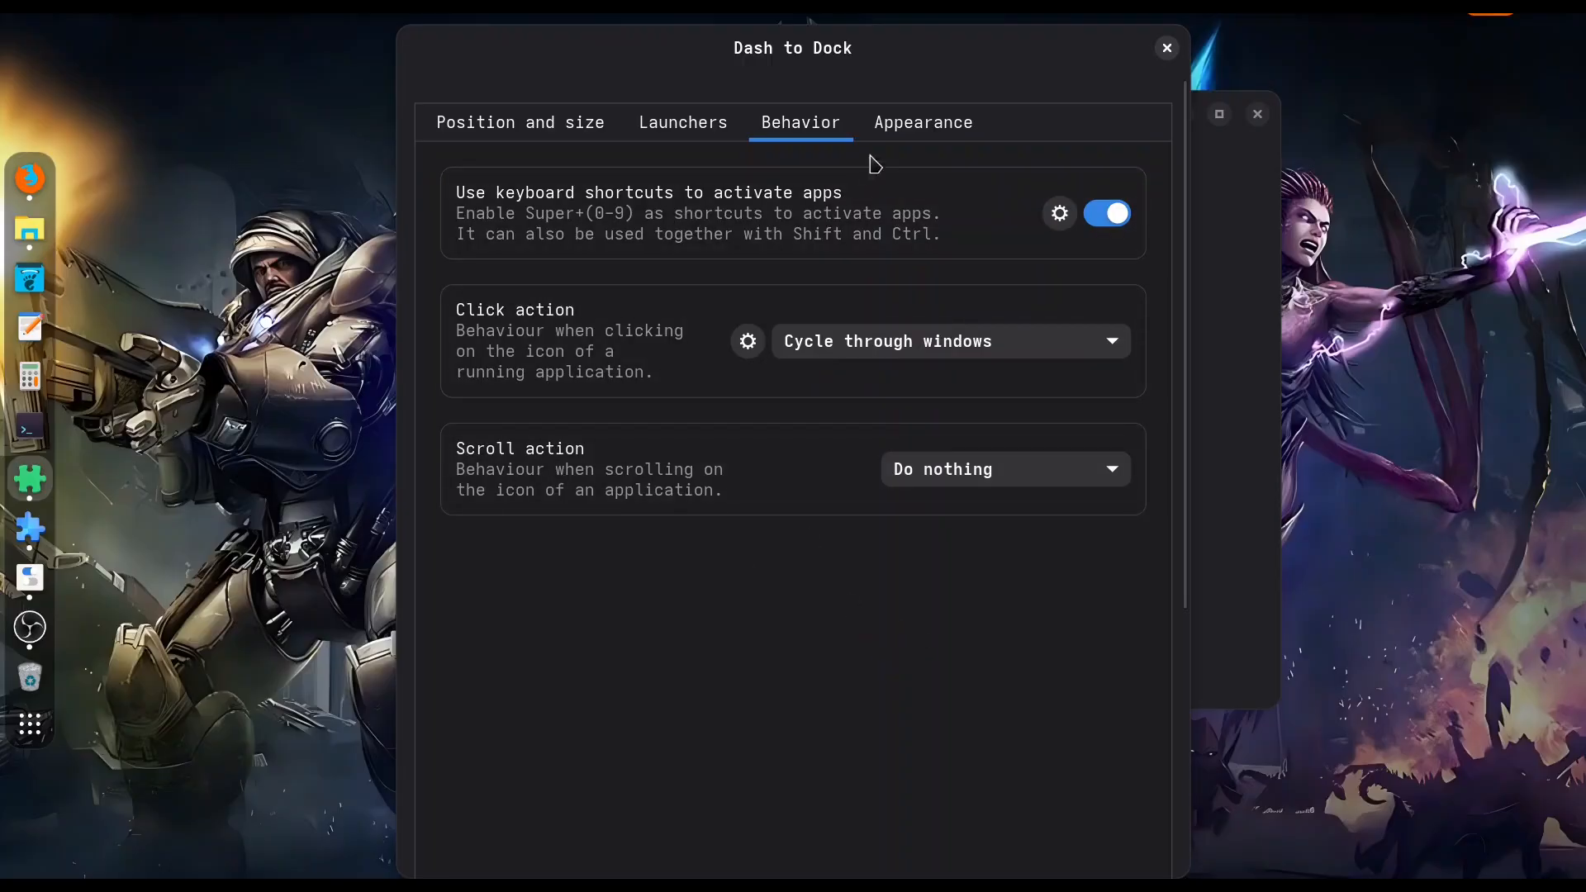
Step: In the Appearance settings, try turning off Shrink the dash and Show overview on startup, and switch both back on
click(923, 136)
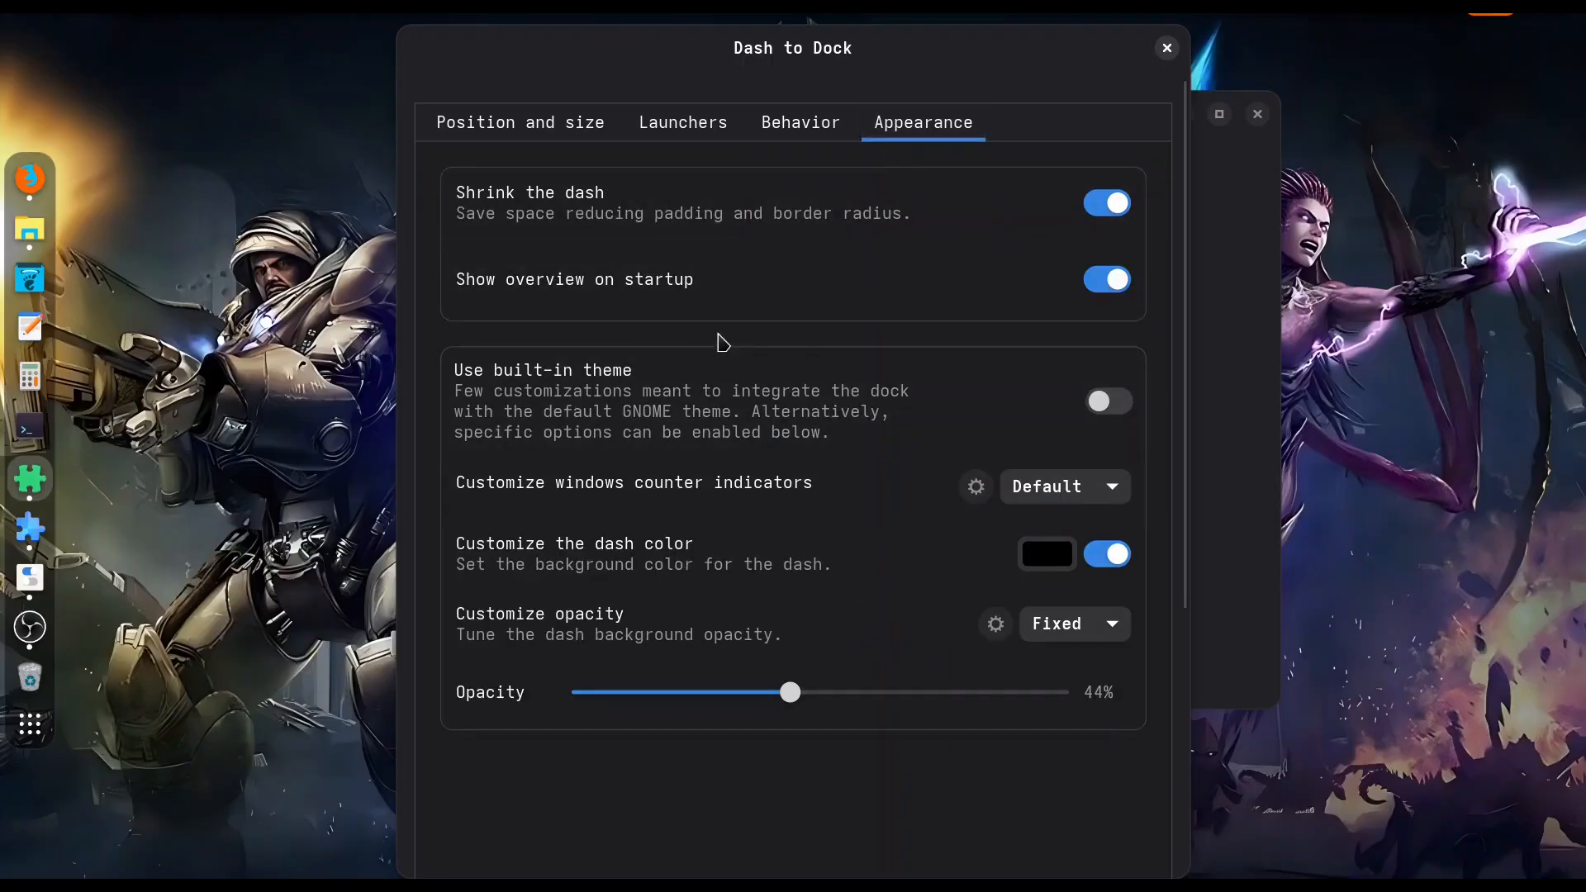
click(1108, 203)
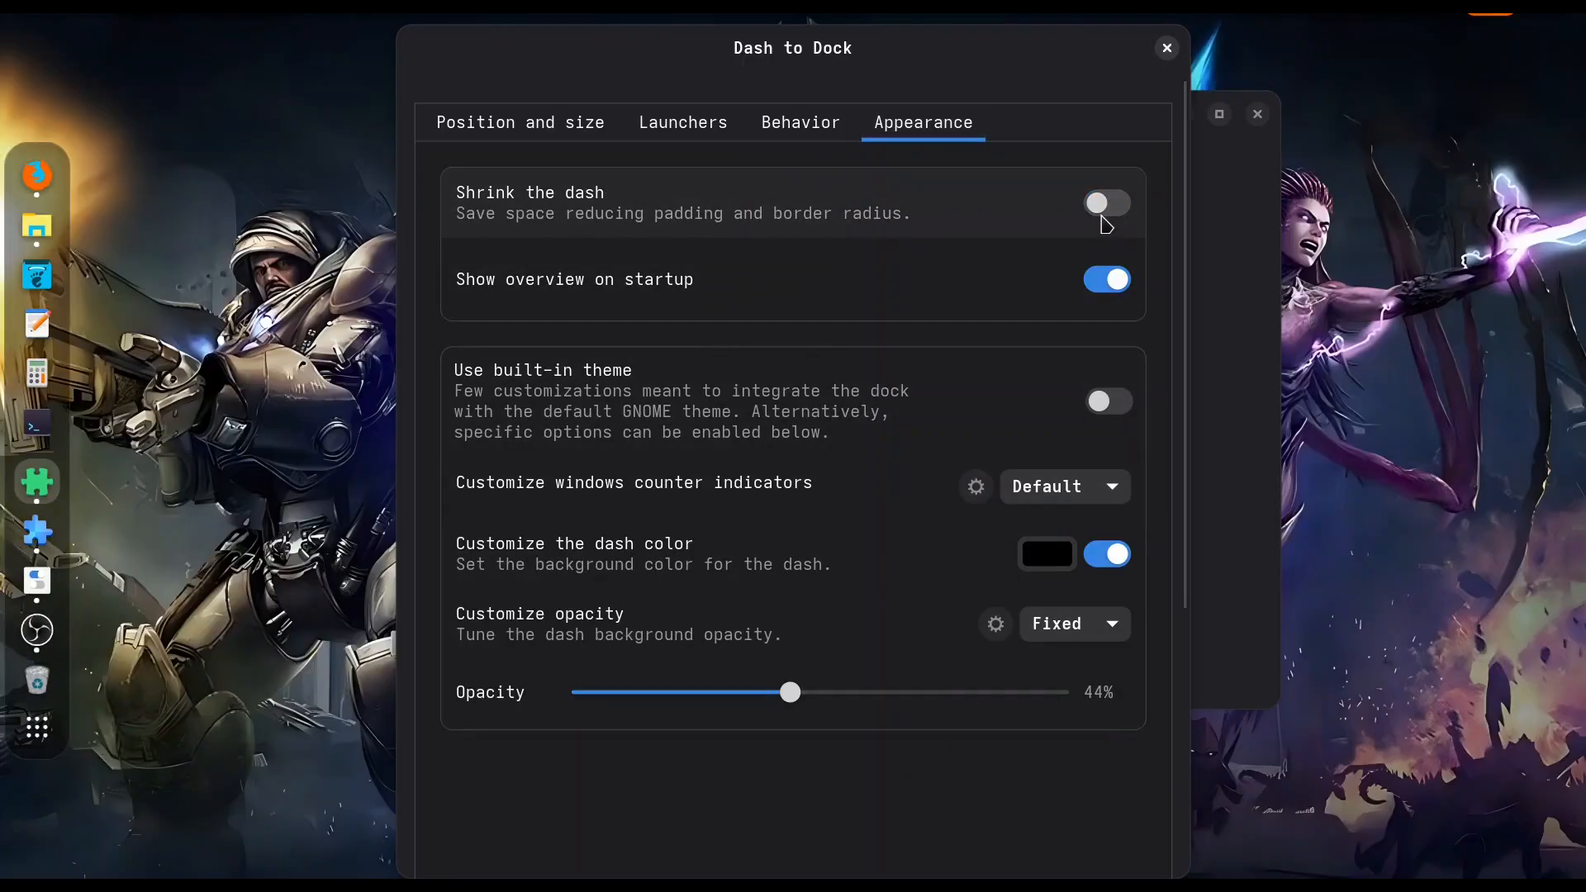
click(1108, 206)
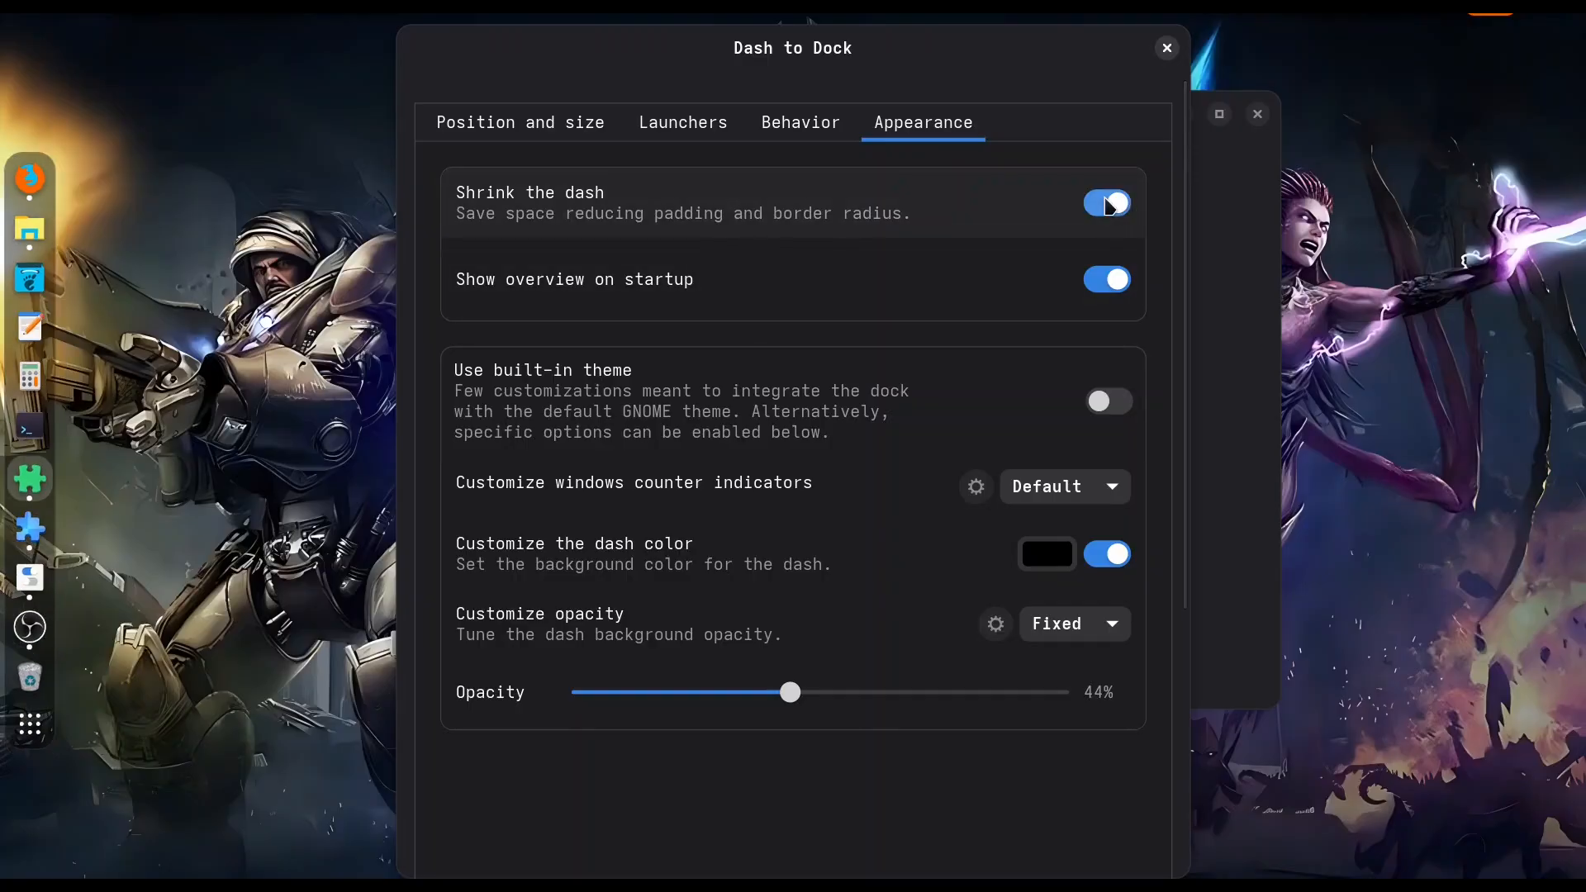
click(1108, 208)
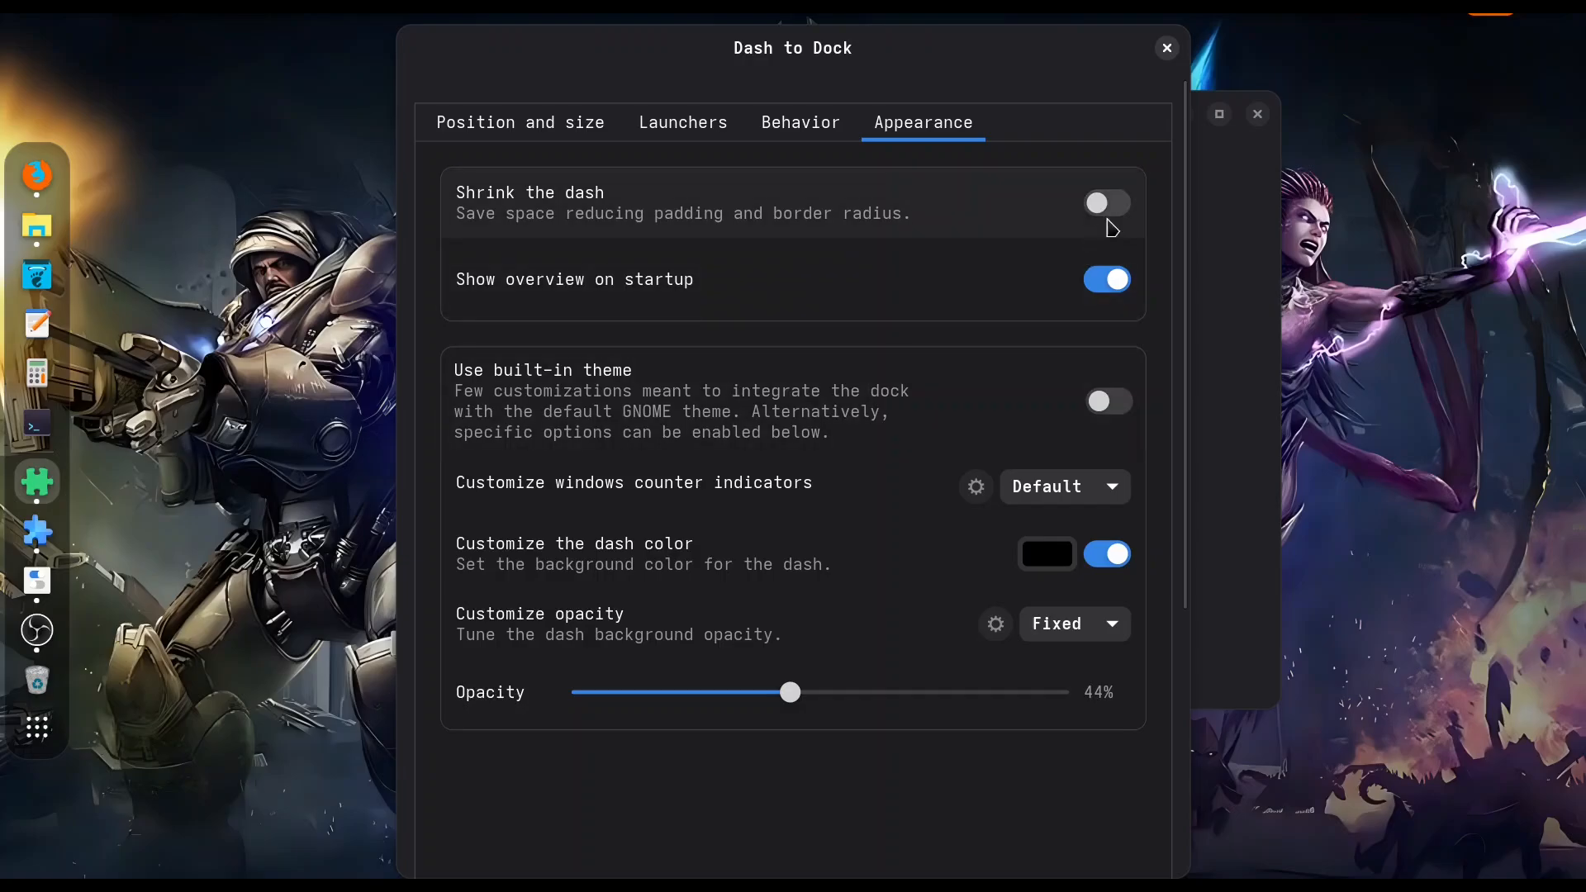
click(1108, 205)
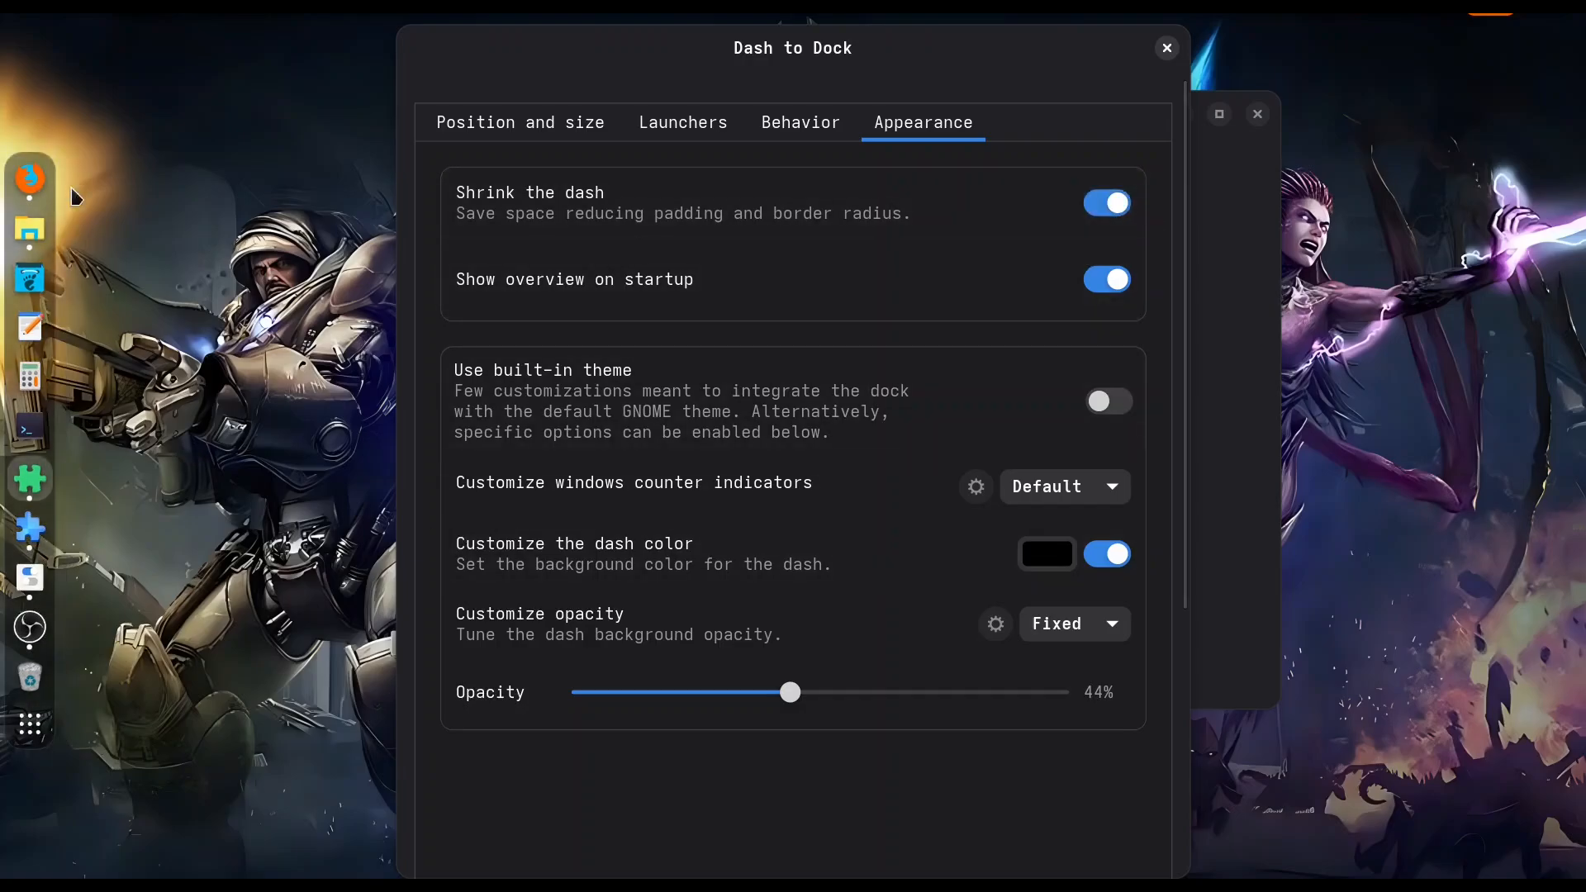
click(1104, 280)
click(1104, 281)
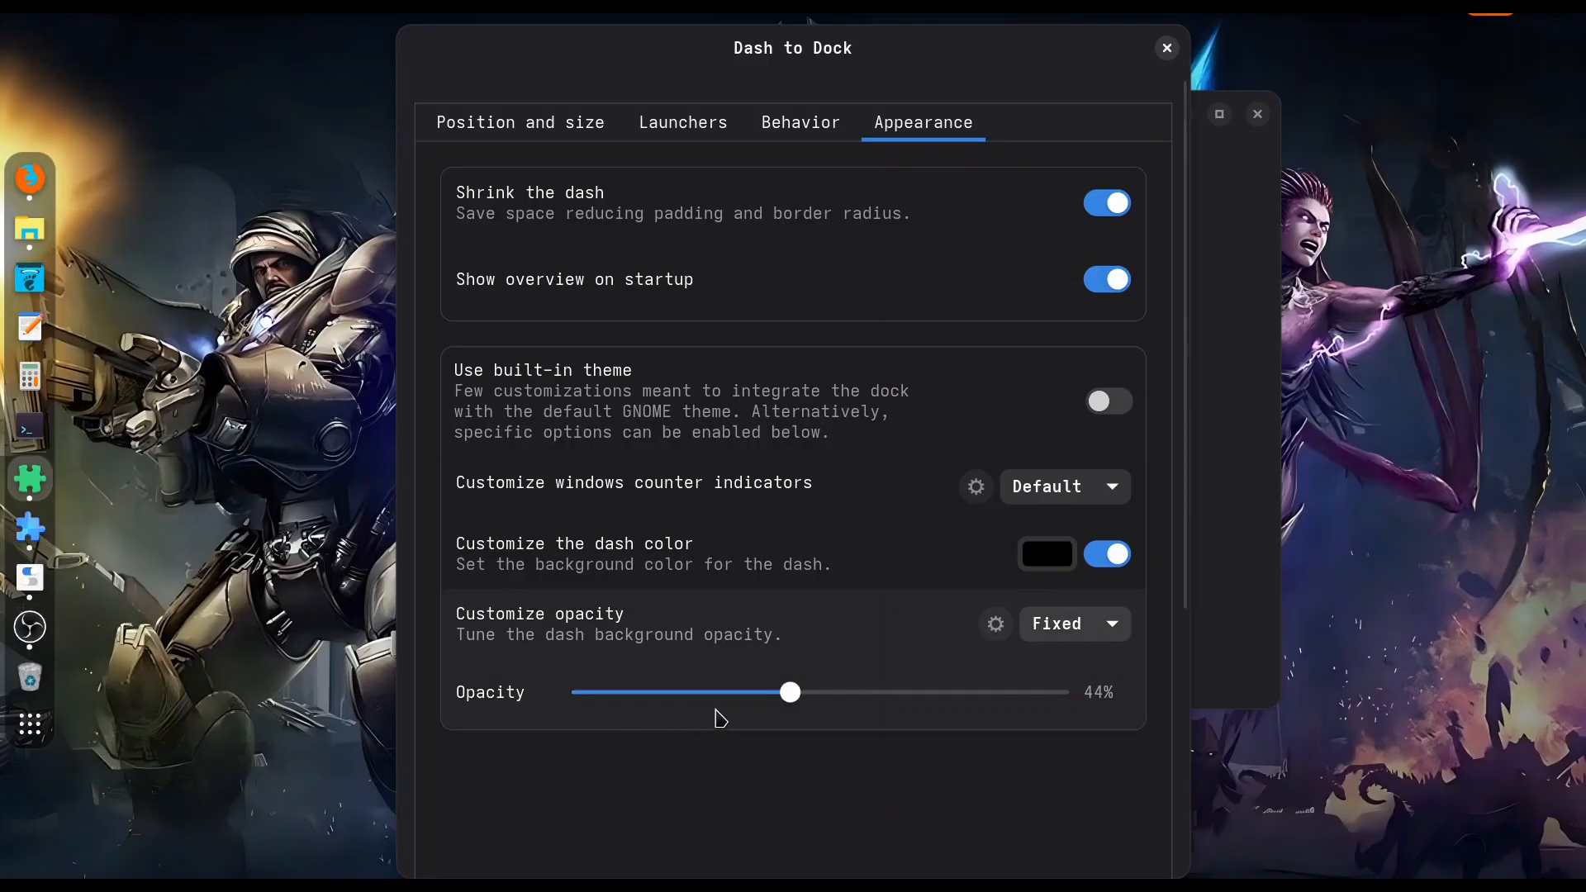
Step: Try the dock background at 100% opacity, set it to 70%, and close the Dash to Dock settings
drag(790, 693, 1144, 694)
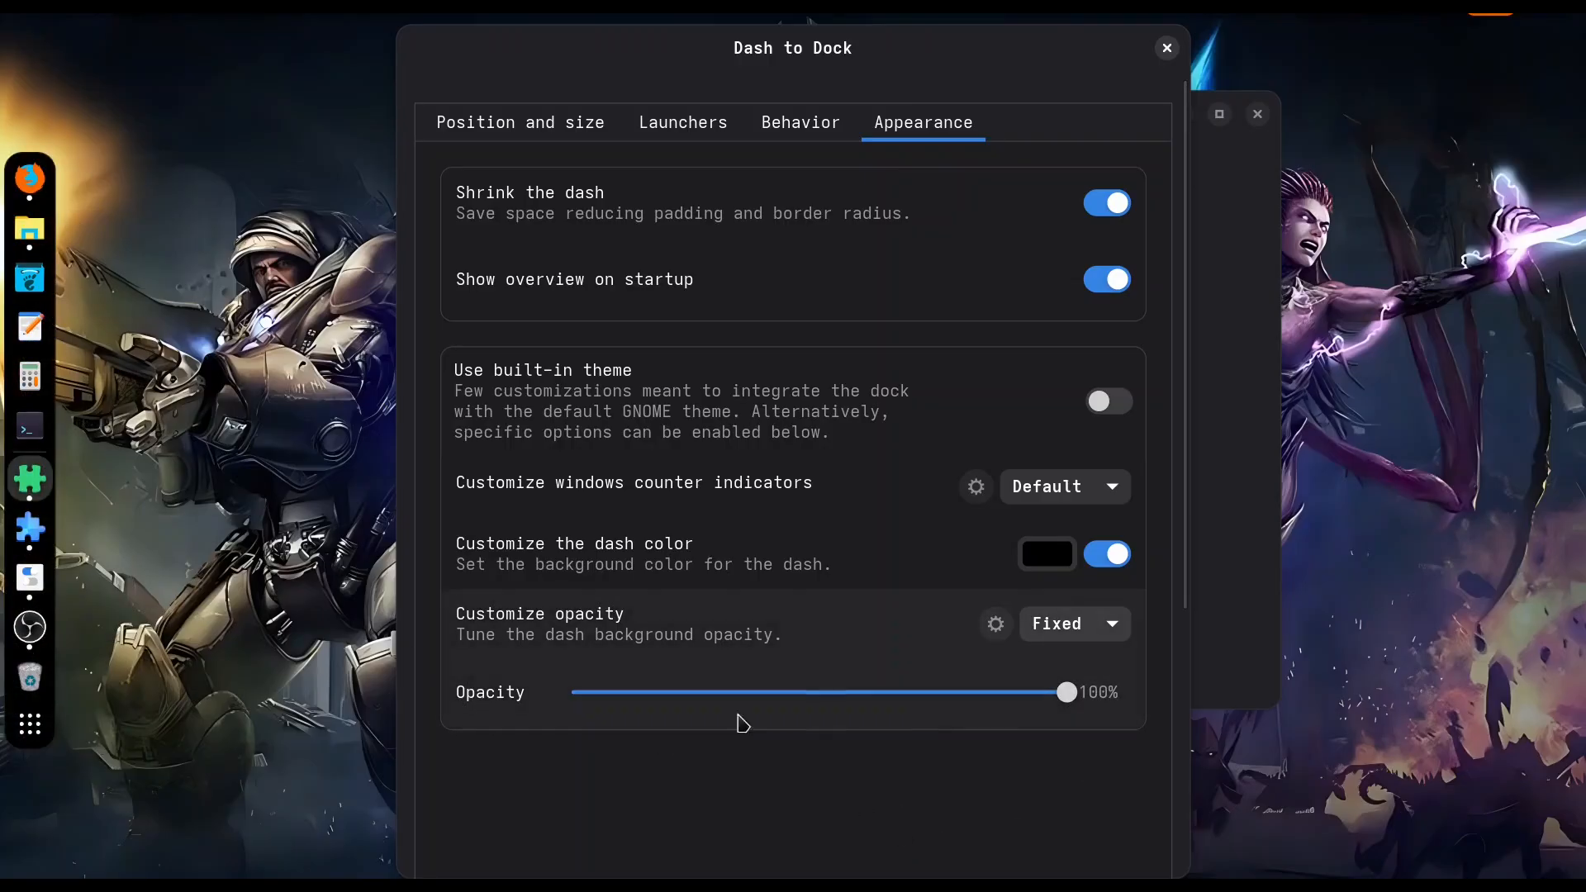
drag(1068, 696, 926, 701)
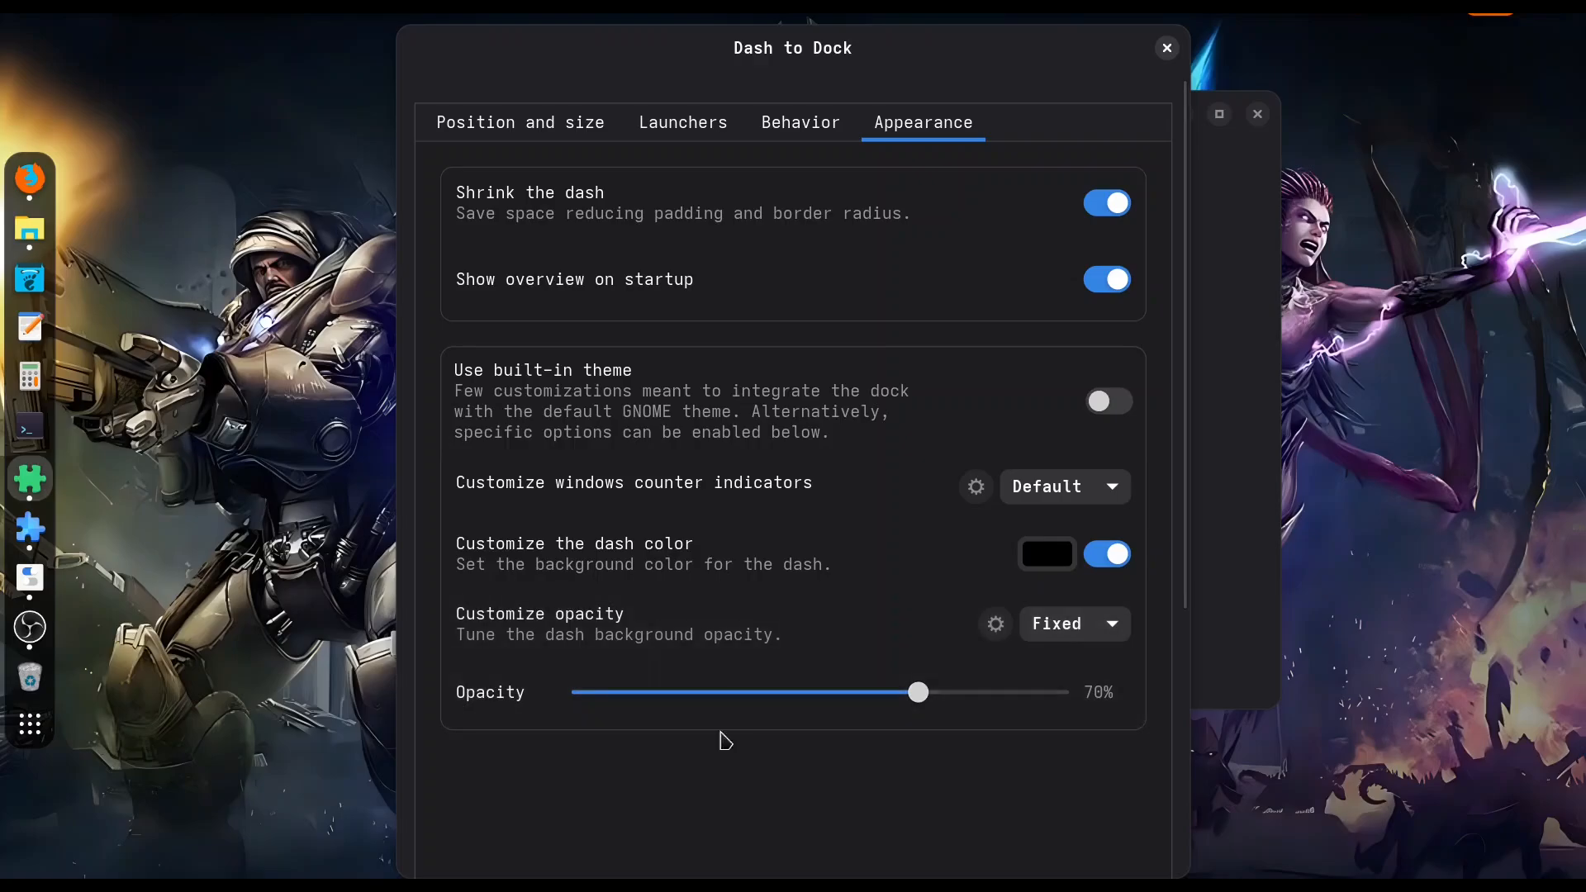
click(1167, 48)
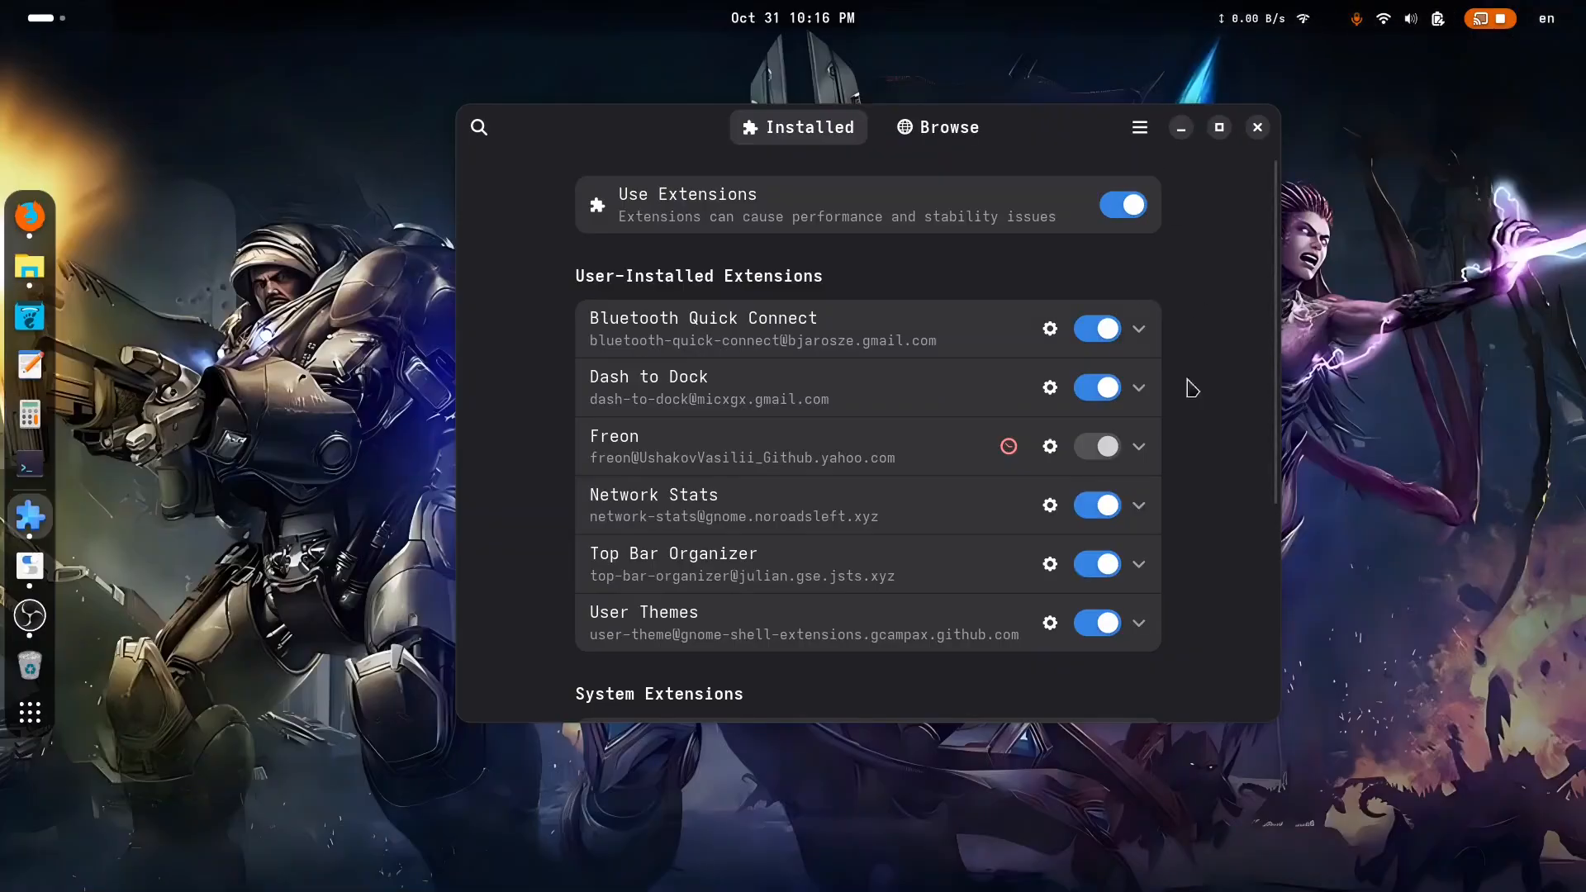
Step: Shift the Extension Manager window slightly, view its extension search page, and return to the installed extensions
drag(1047, 128, 1023, 152)
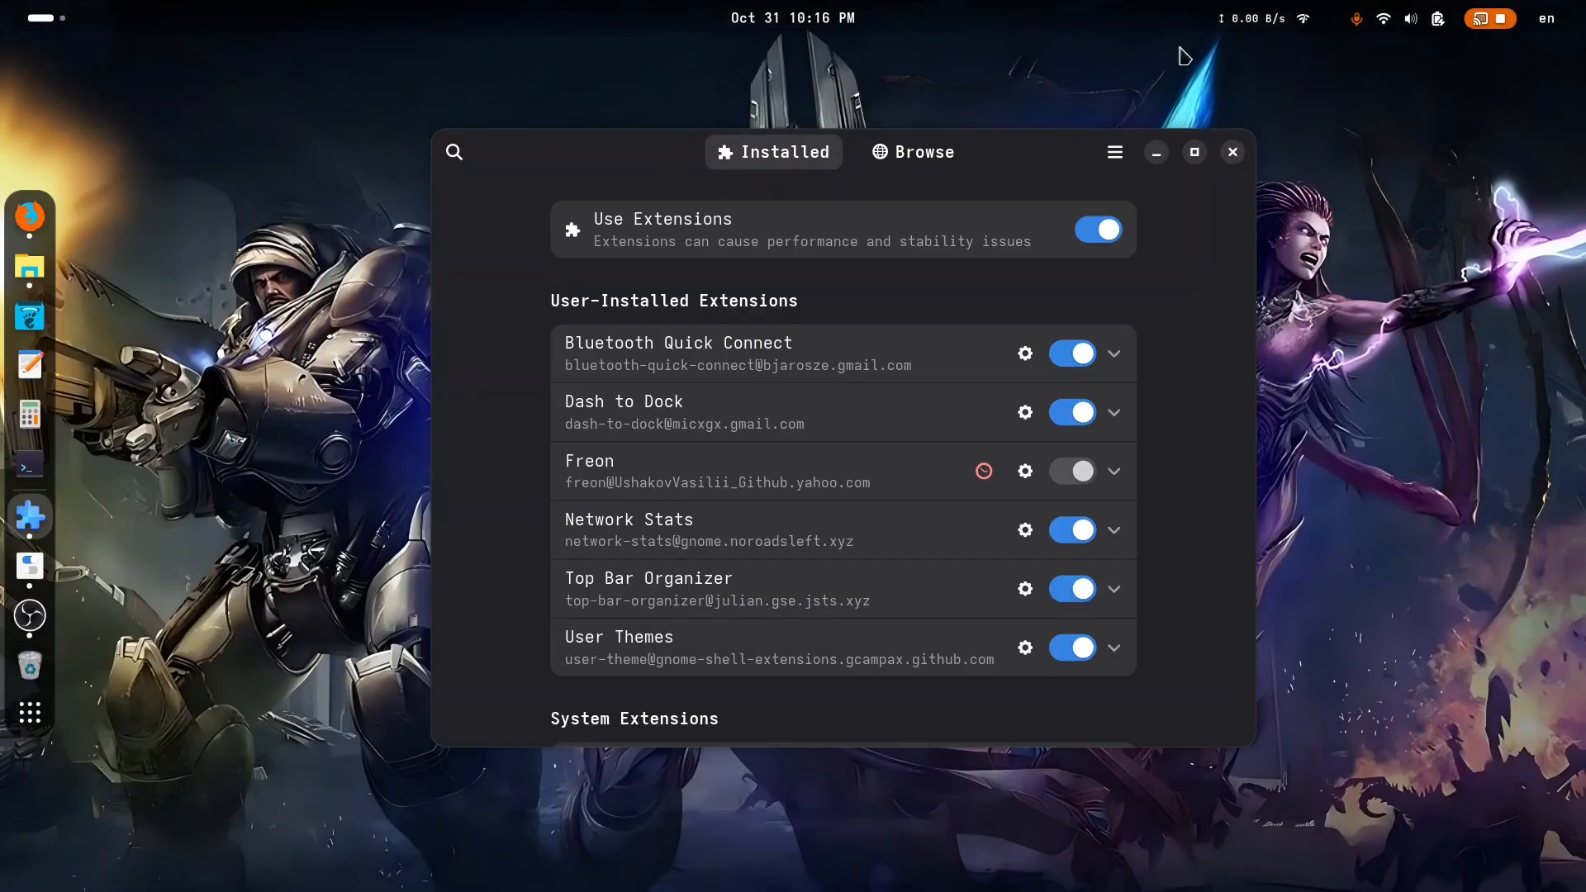
click(924, 152)
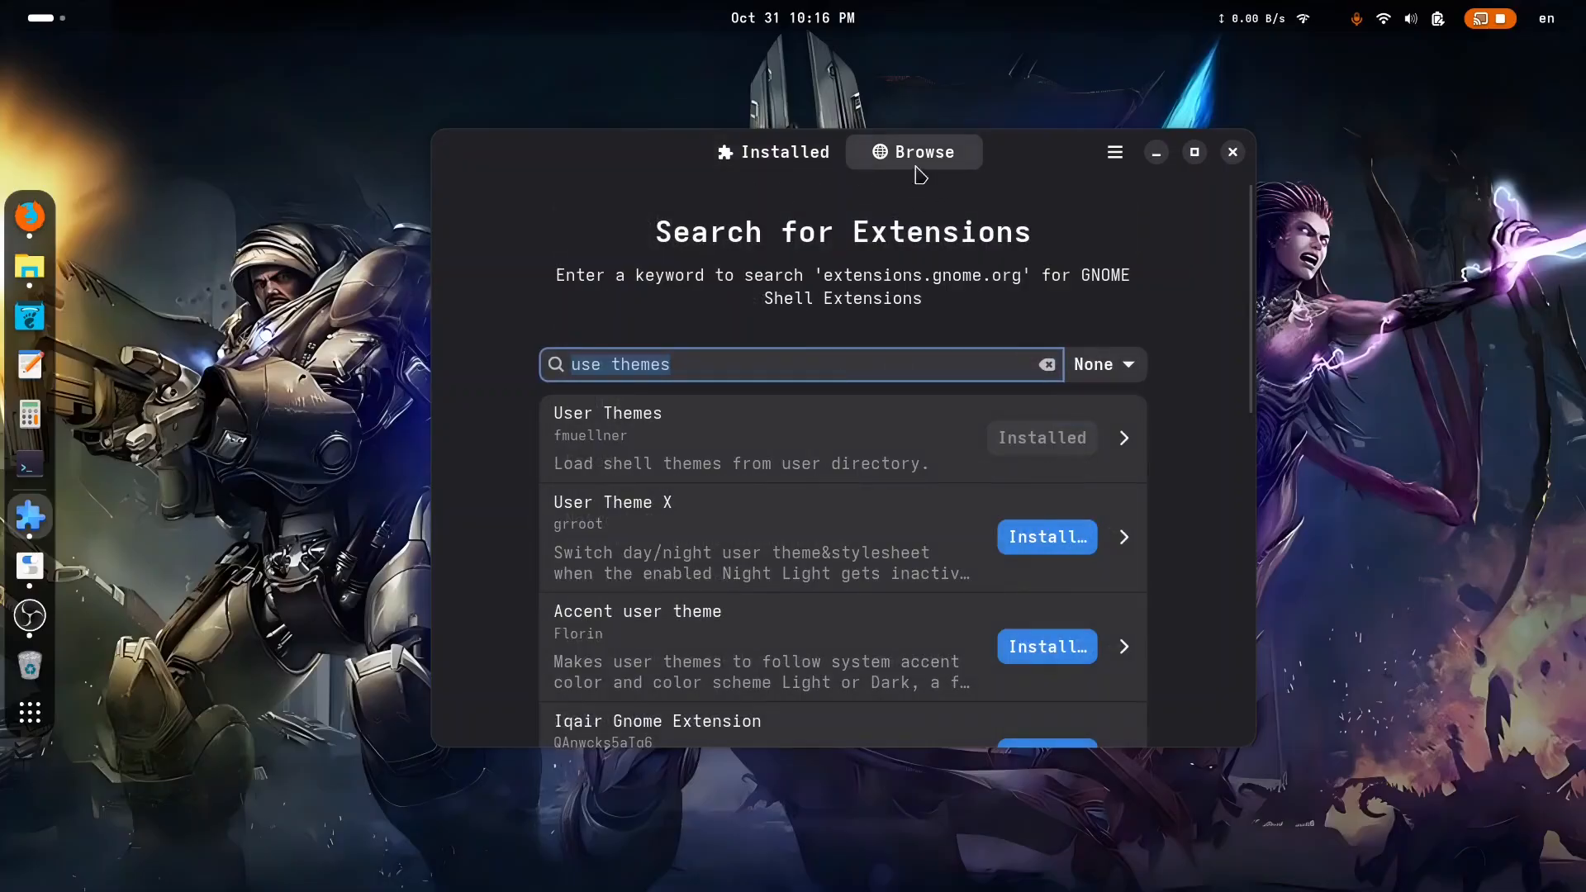
click(780, 153)
Step: Switch to Firefox and search Google for "gnome extensions" in a new tab
click(30, 216)
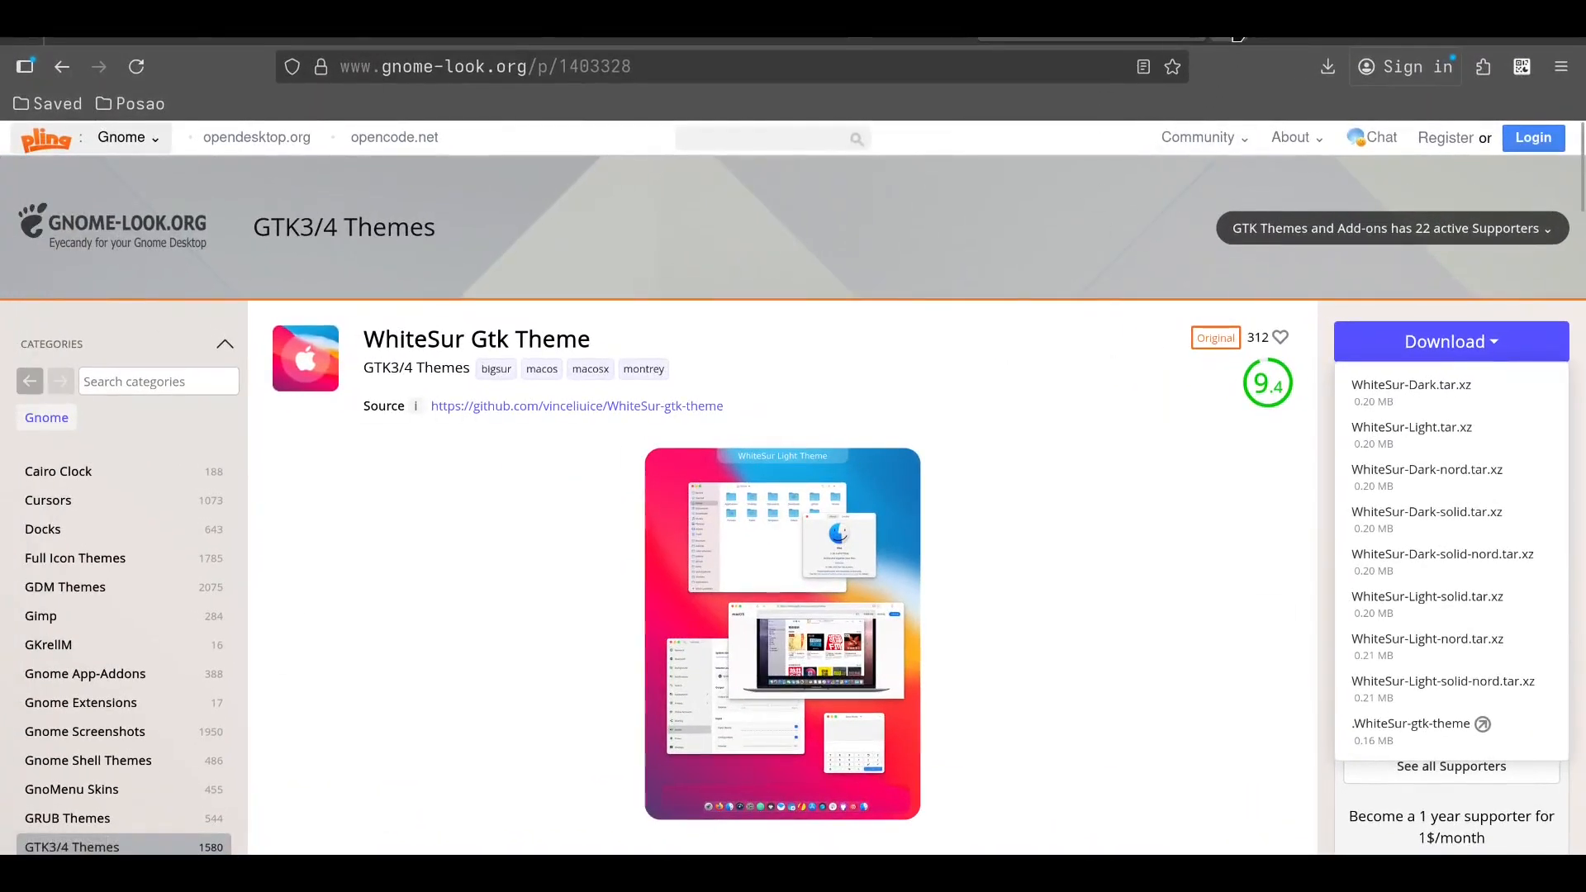
click(1237, 37)
click(672, 70)
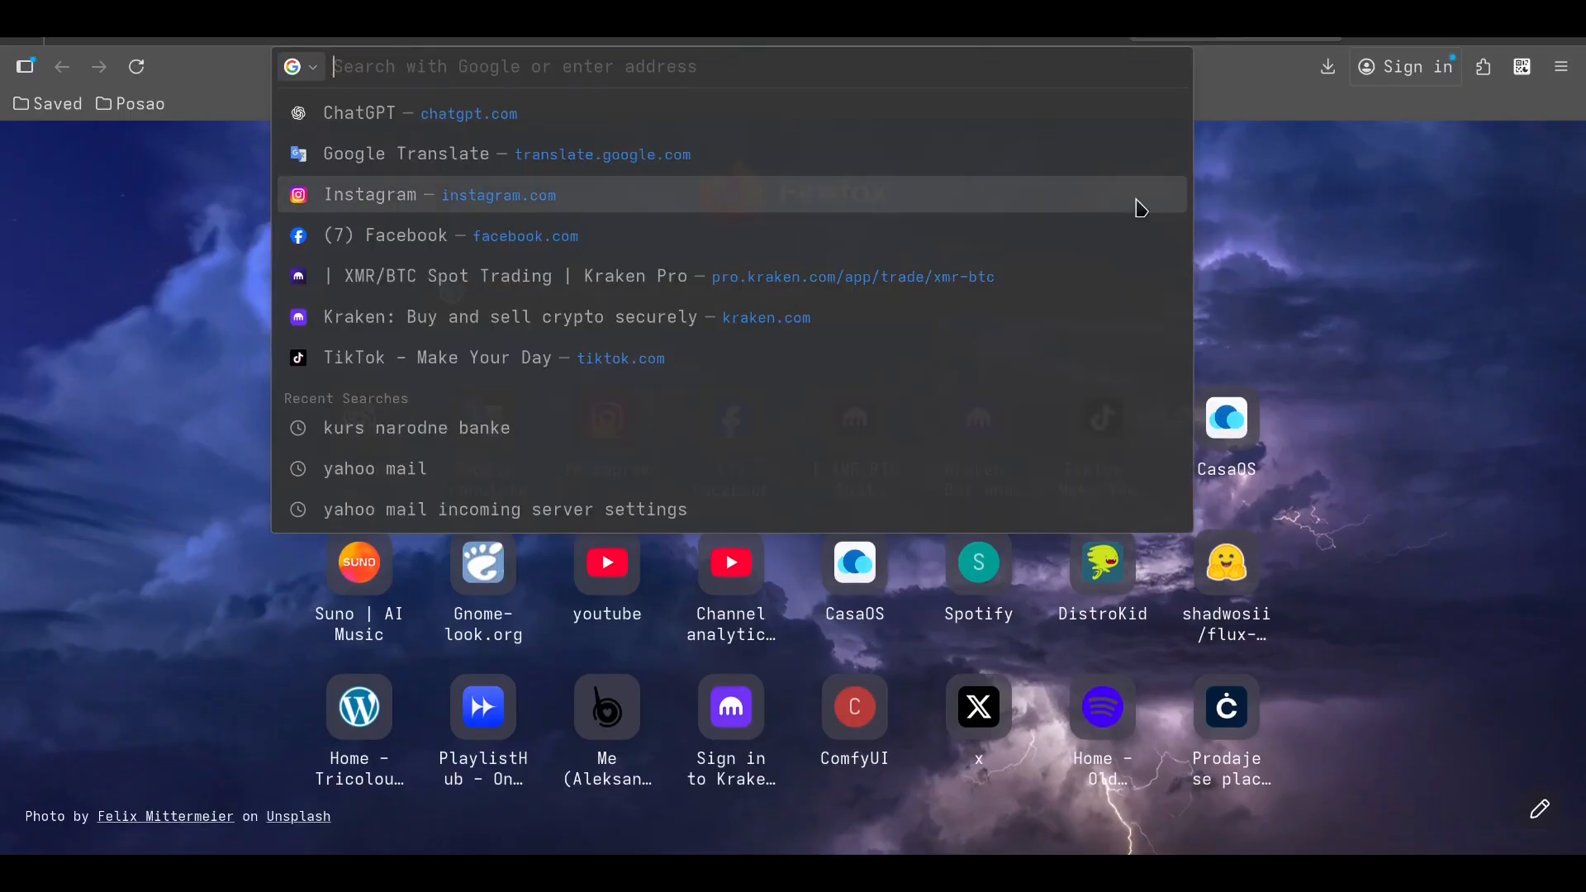
text(gn)
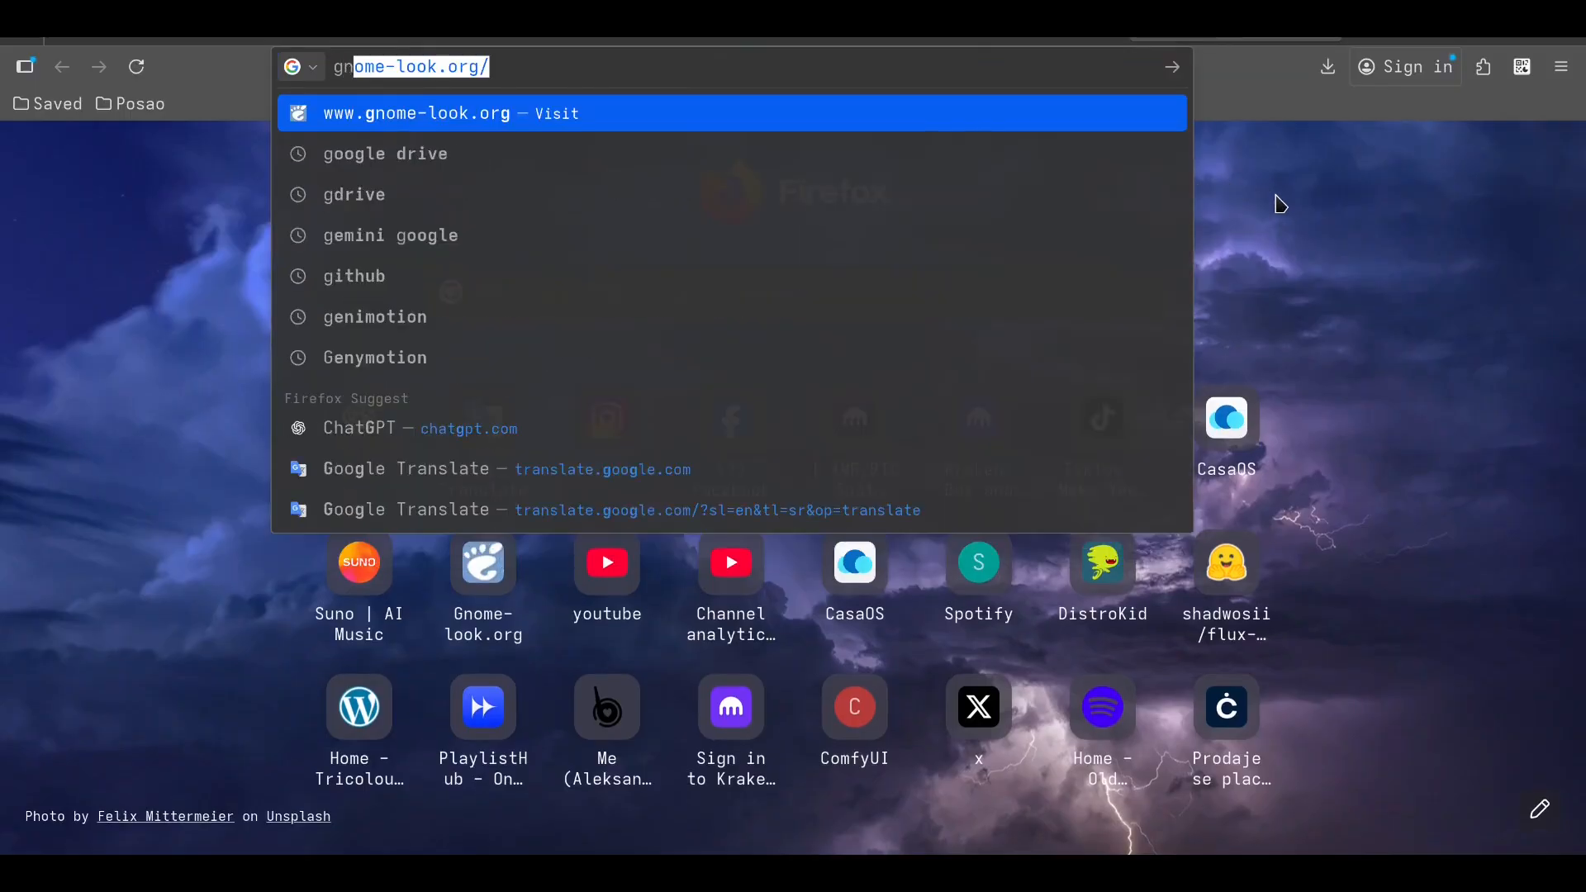
text(ome e)
key(BackSpace)
key(BackSpace)
key(BackSpace)
key(BackSpace)
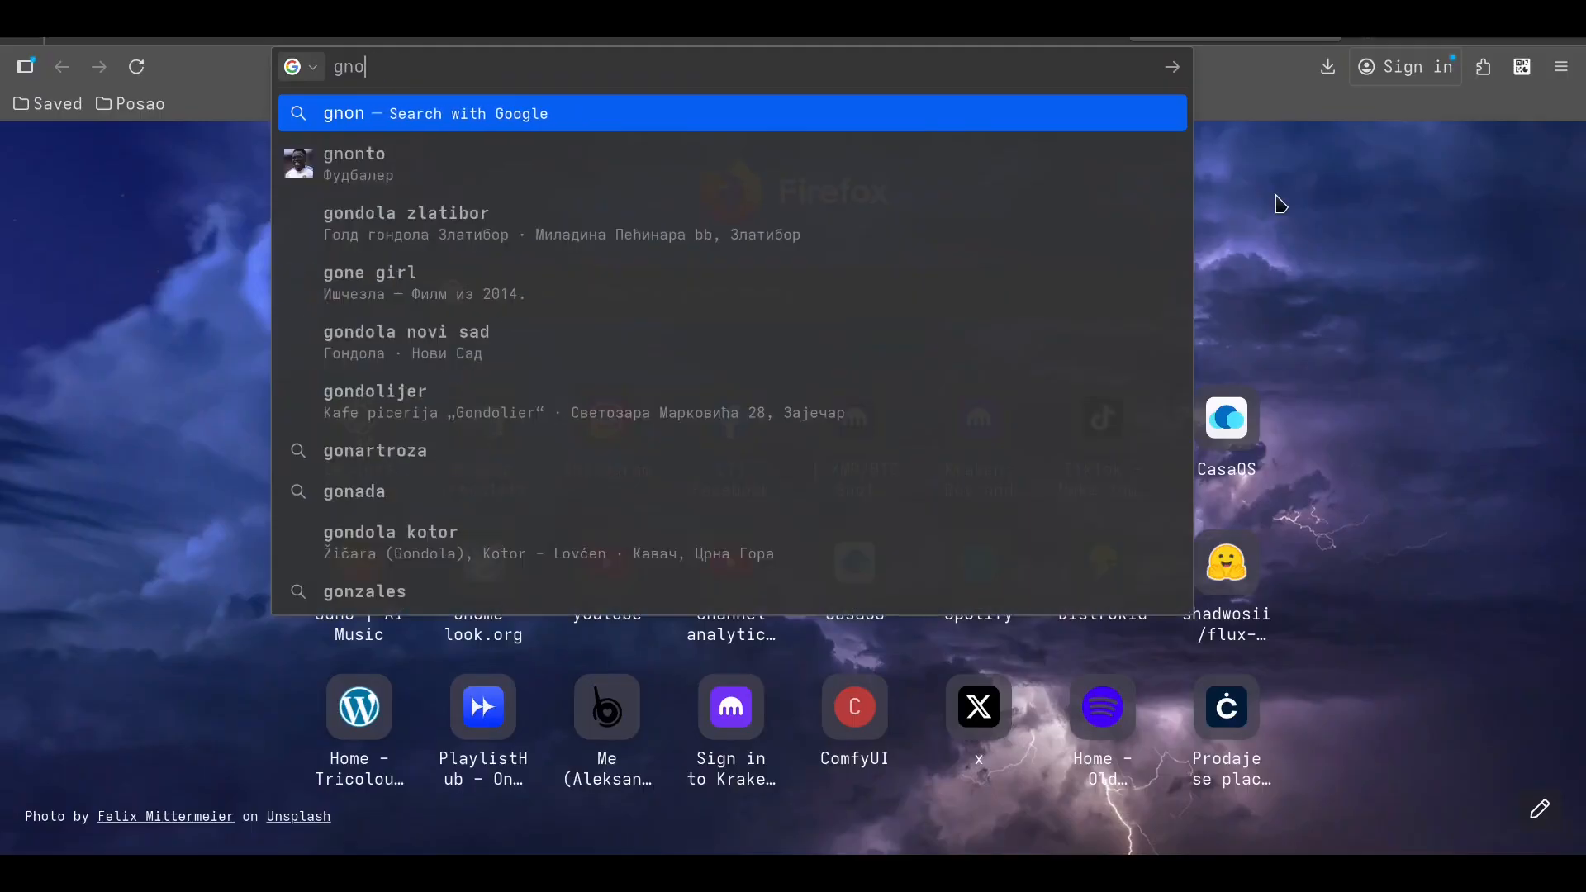
text(me extens)
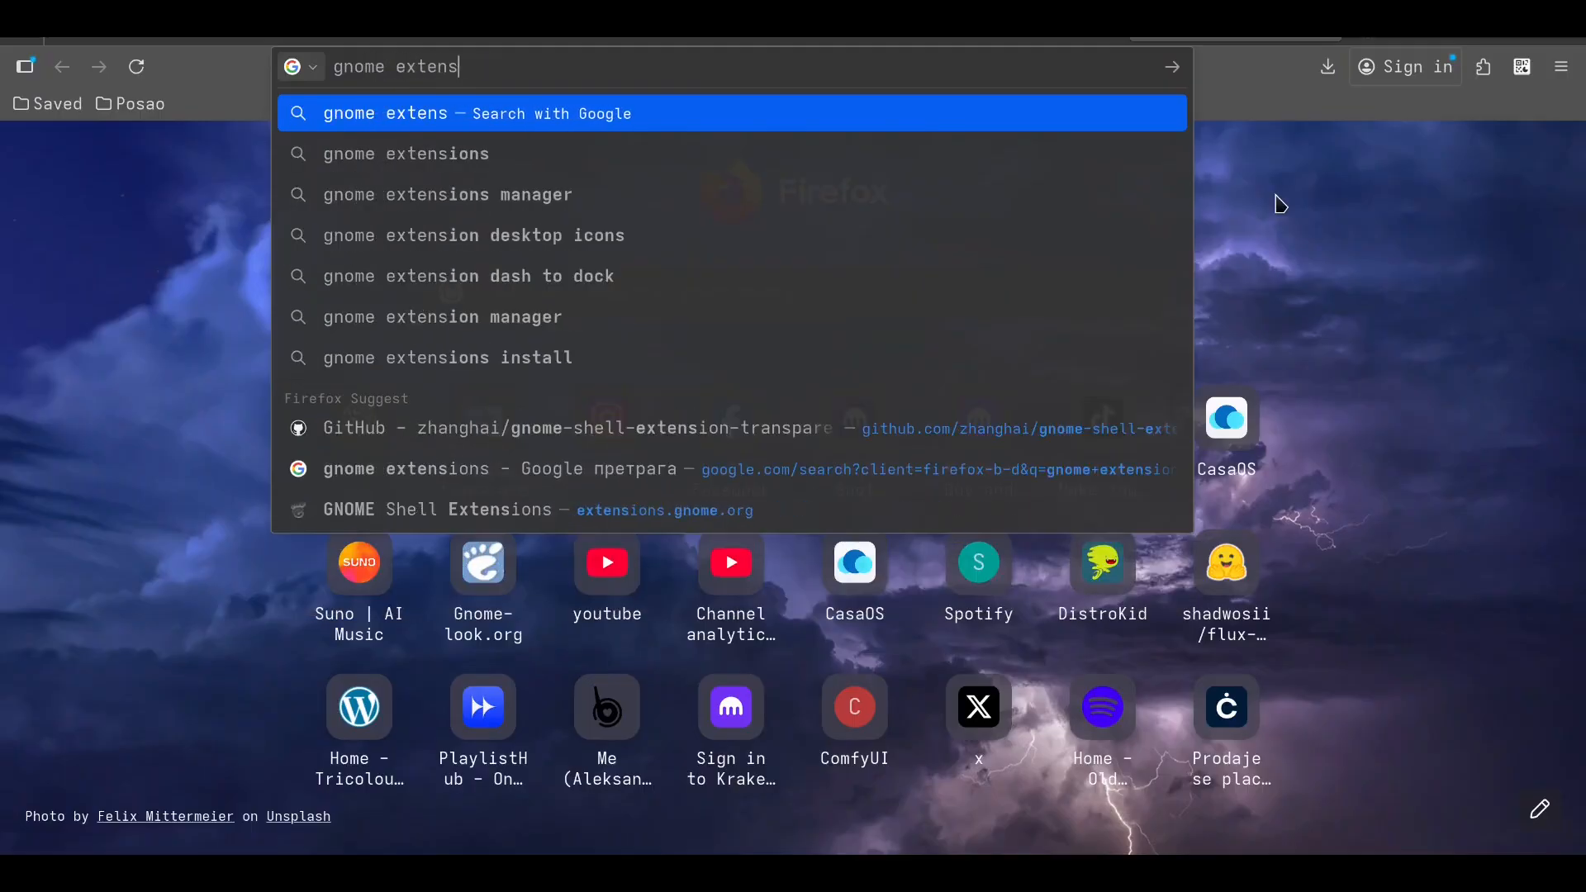
key(Down)
key(Return)
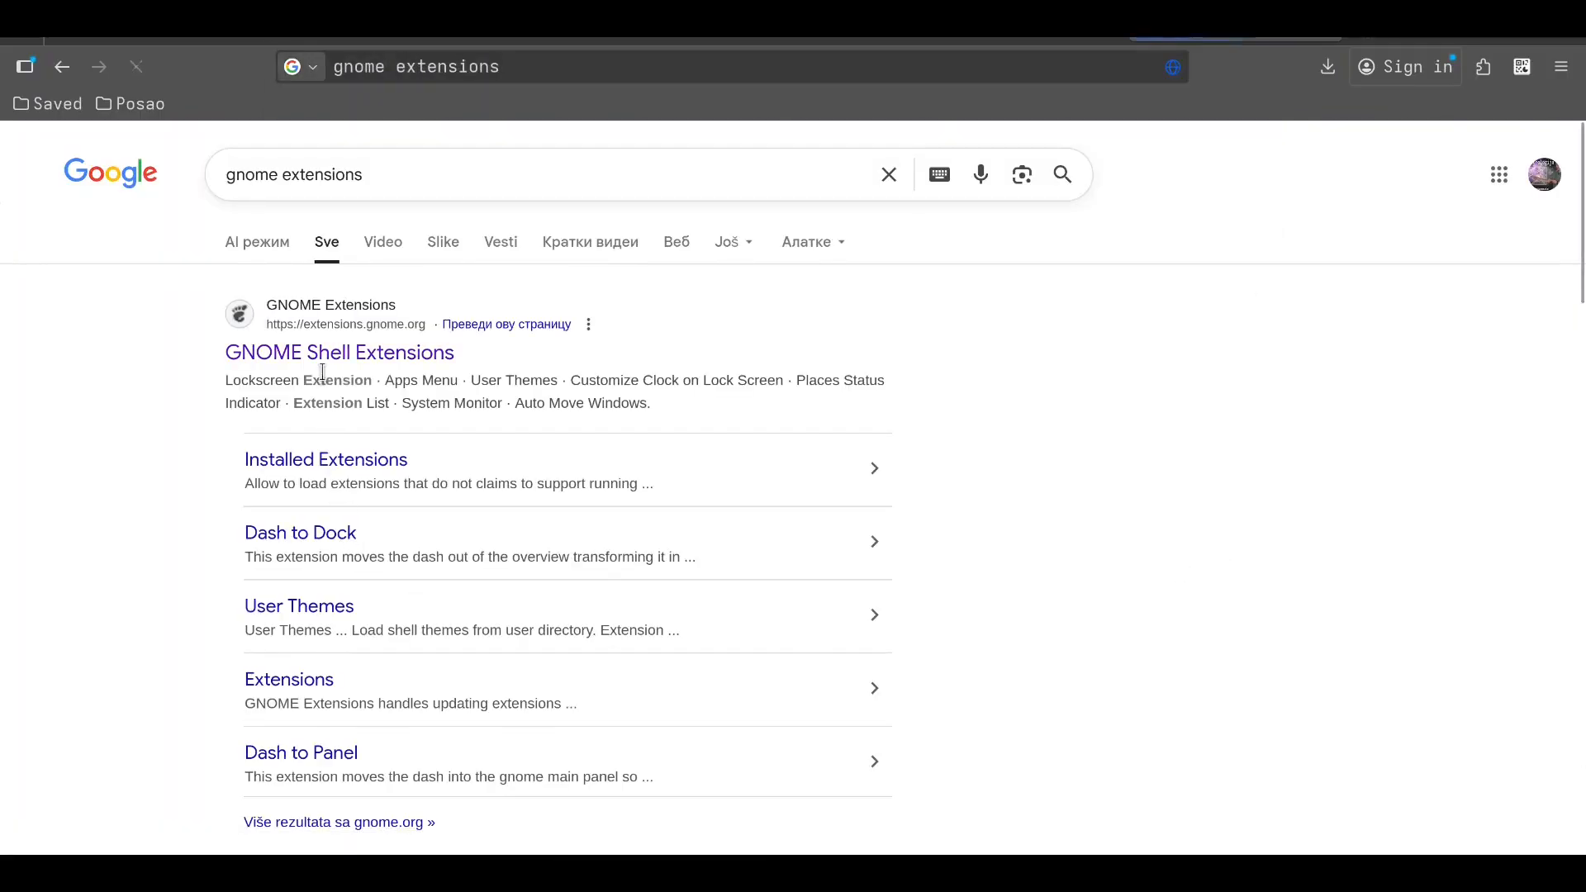
Step: Open the GNOME Shell Extensions website and look through the first page of listed extensions
click(321, 357)
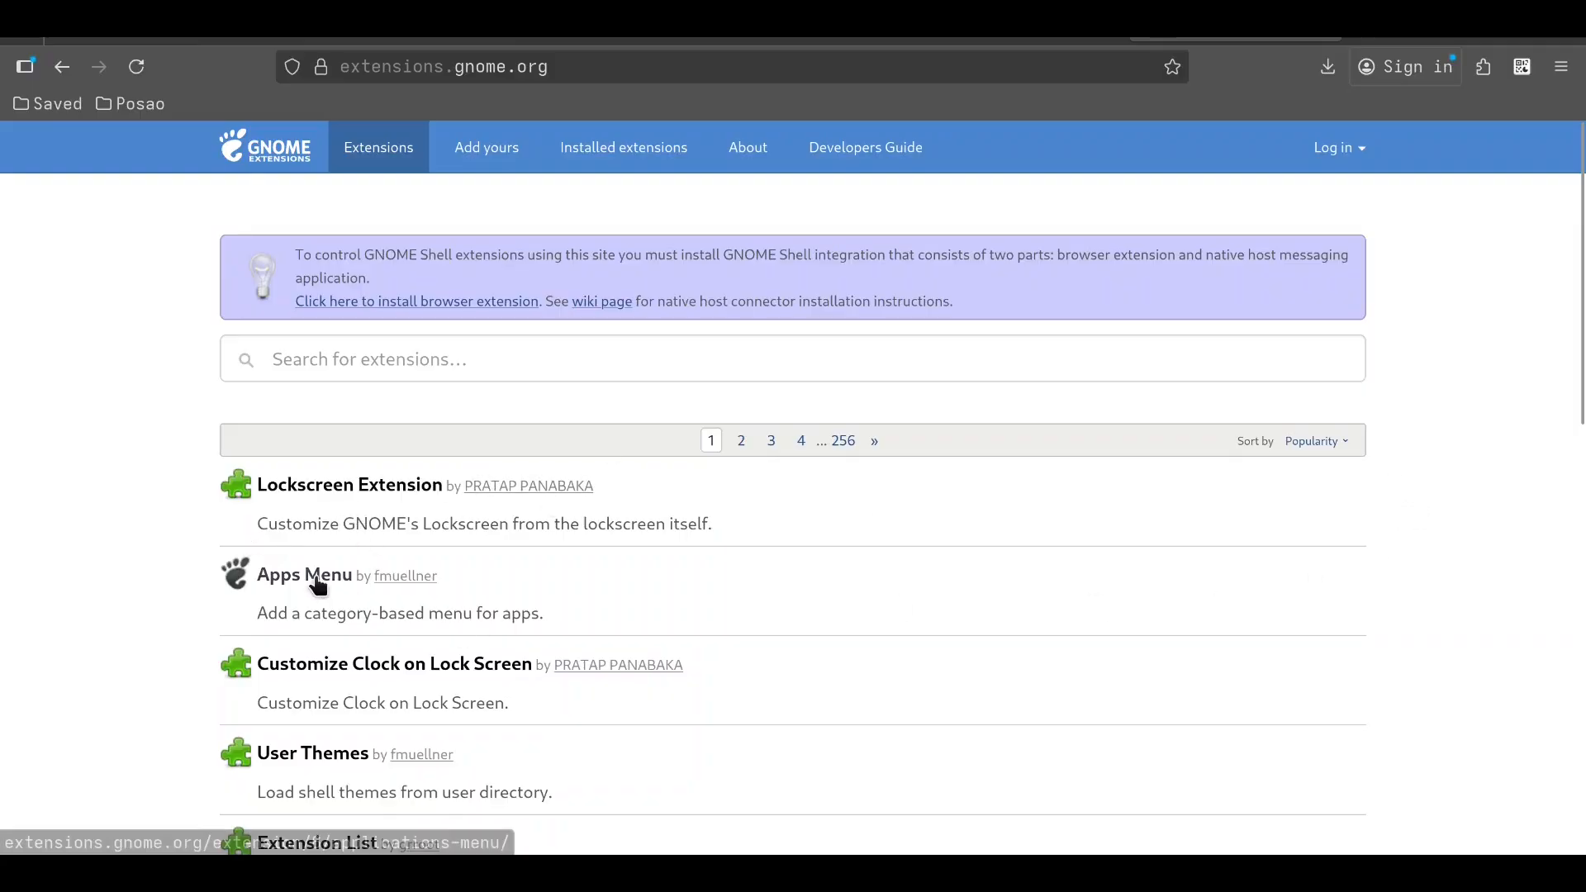
scroll(859, 550, down, 2)
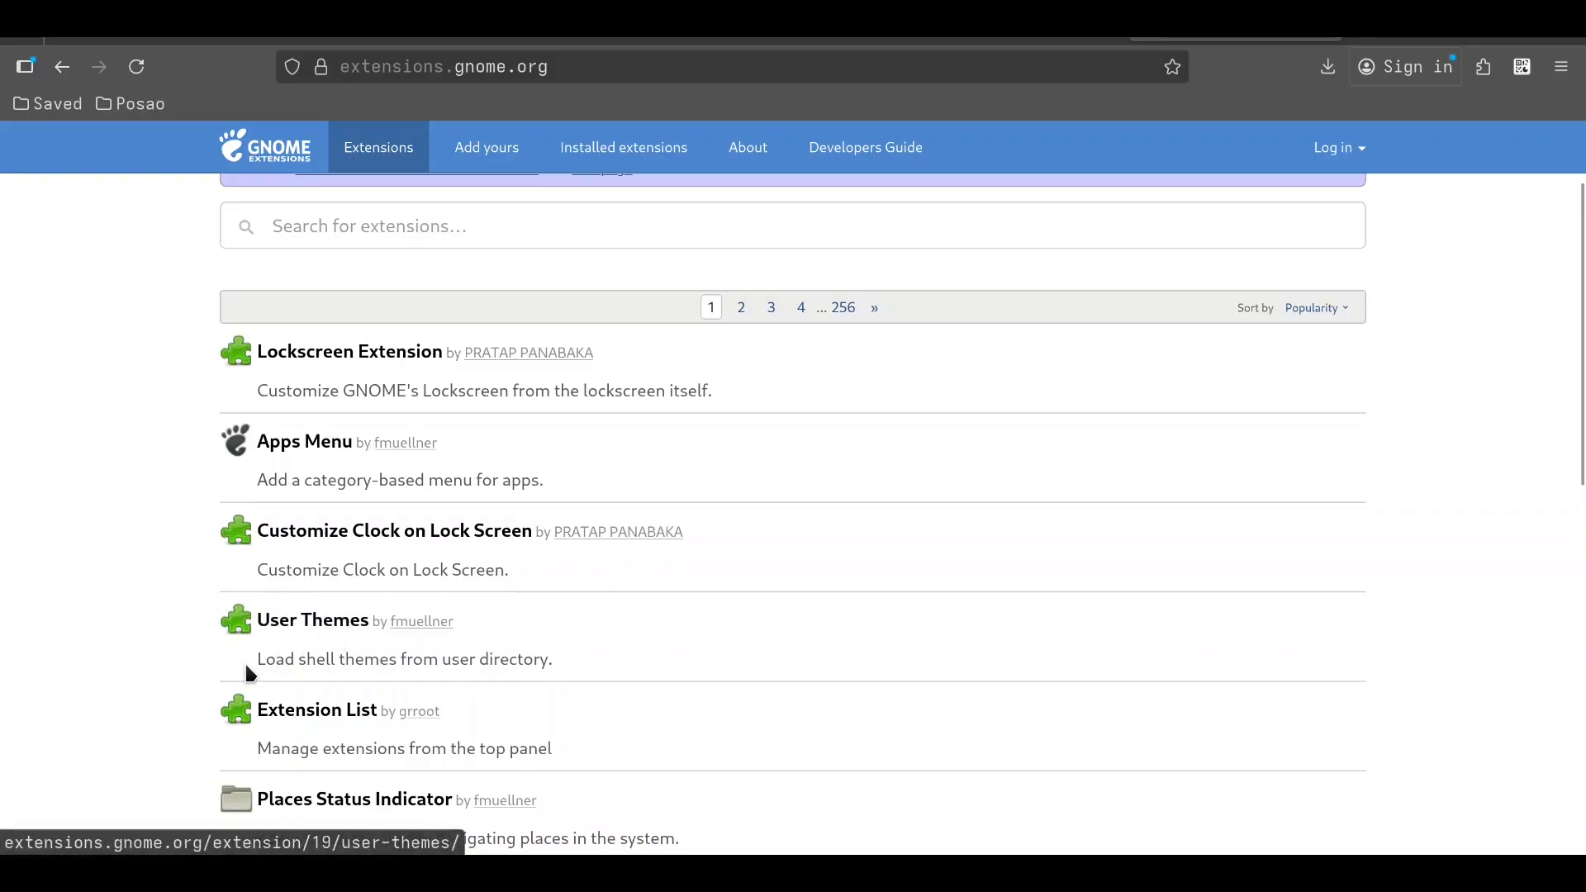
scroll(301, 705, down, 3)
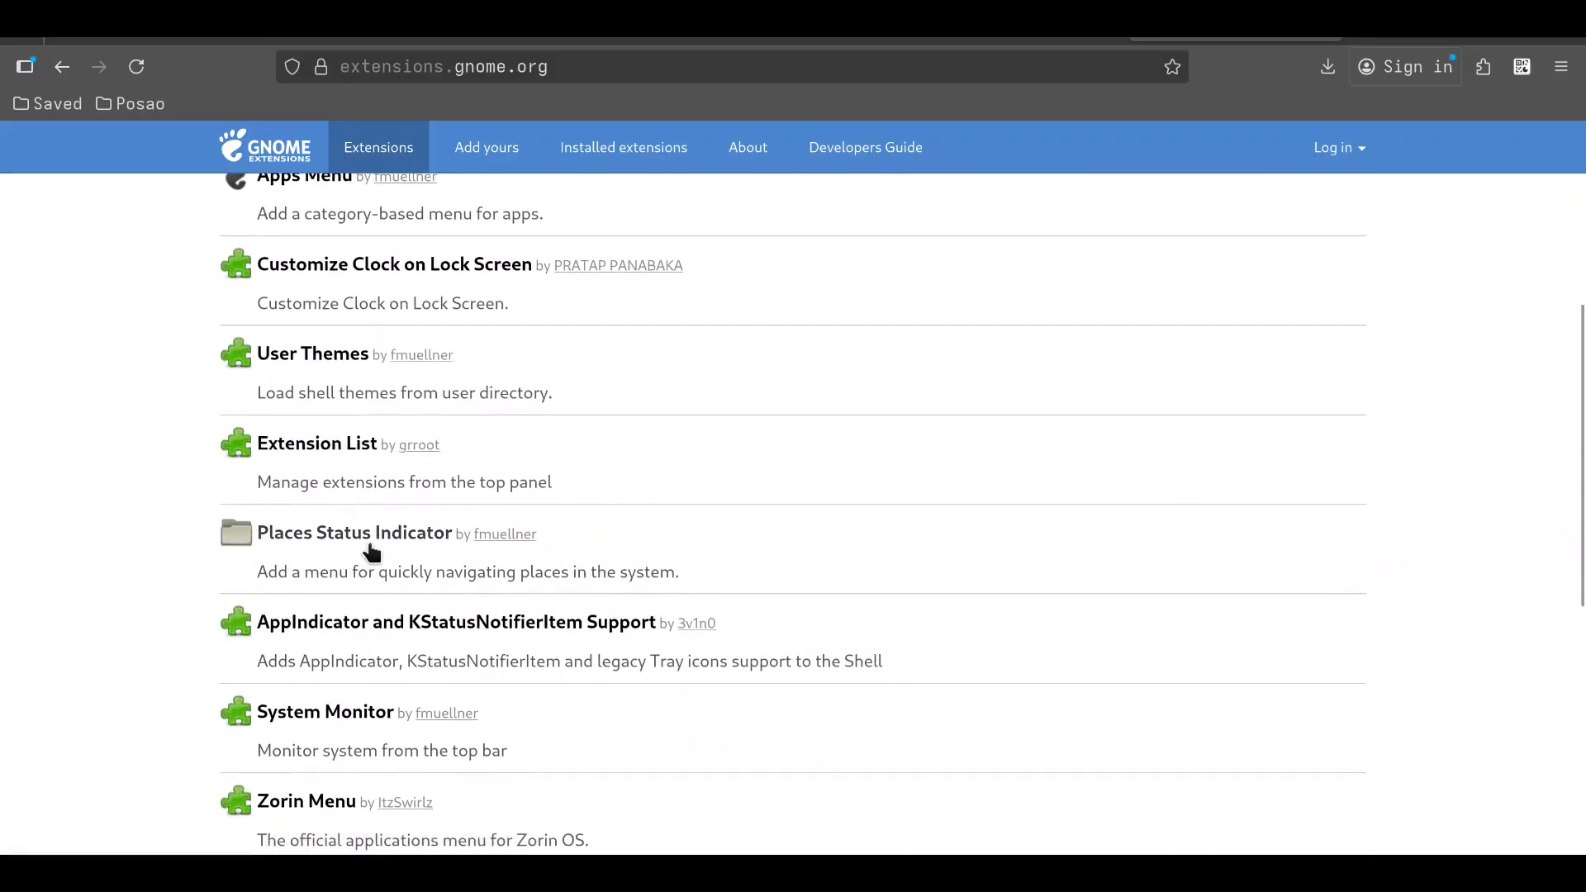
scroll(475, 601, down, 2)
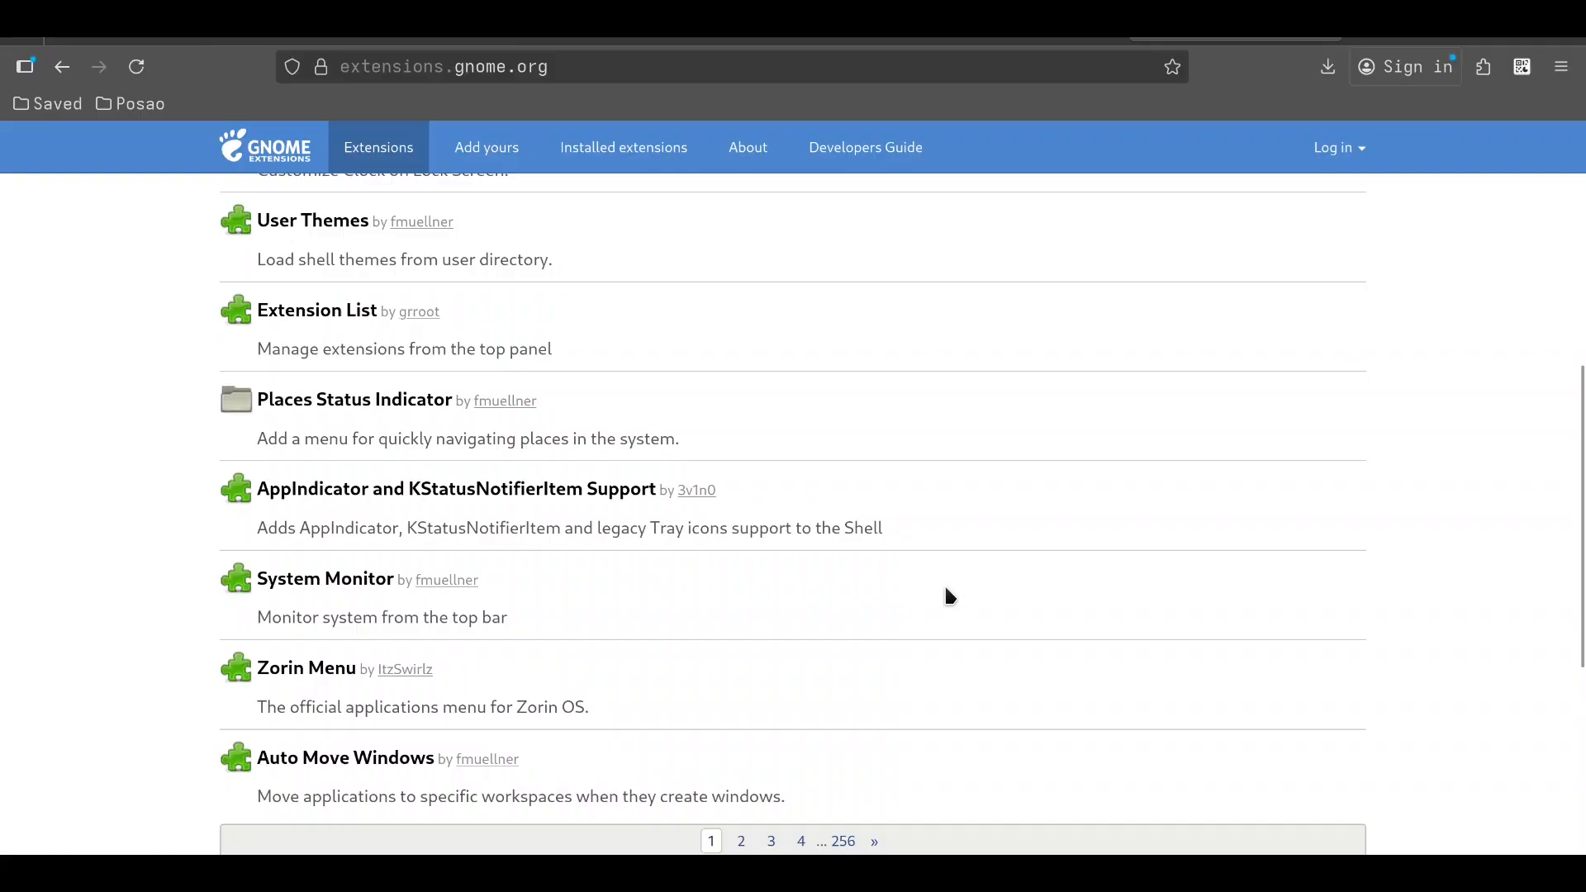
Step: Open the GNOME Settings and bring up System Details from the About page to check the GNOME version
click(1406, 17)
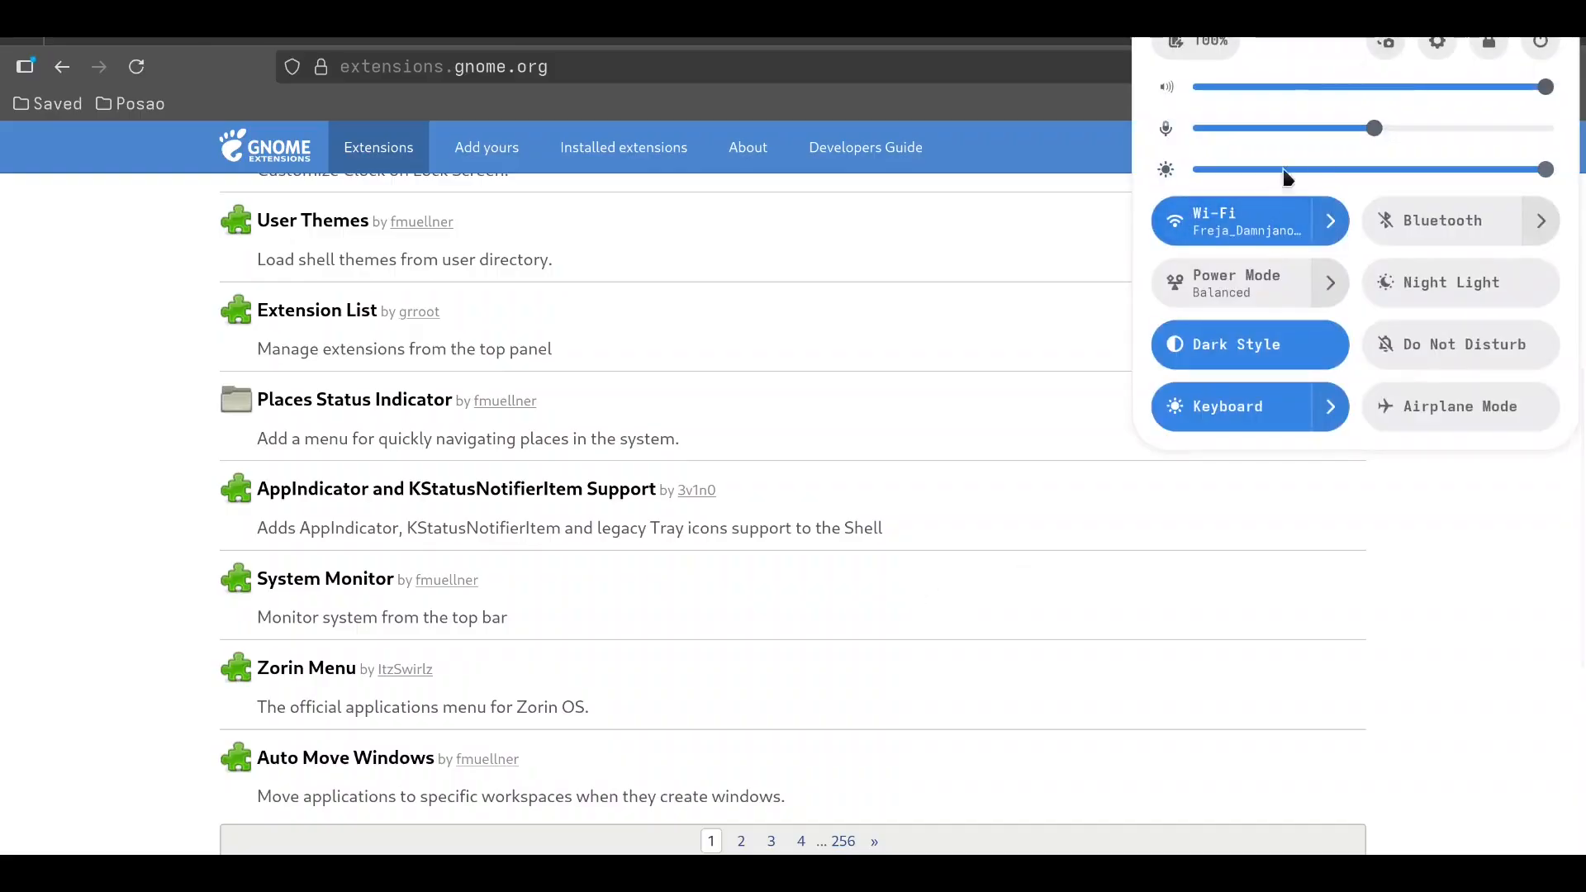
click(1437, 47)
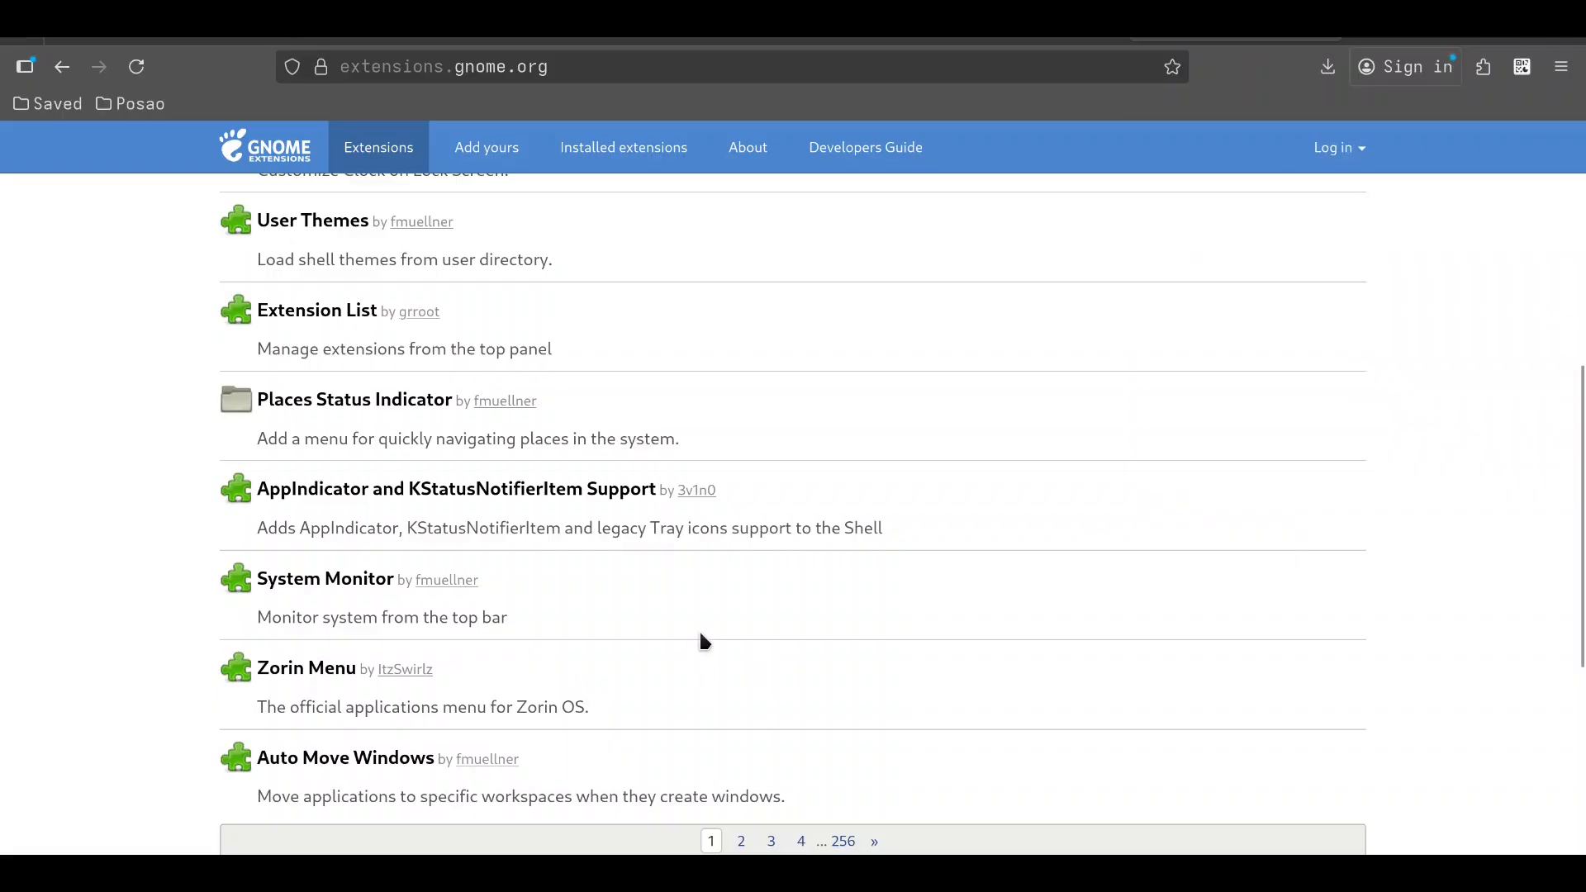
scroll(413, 420, down, 5)
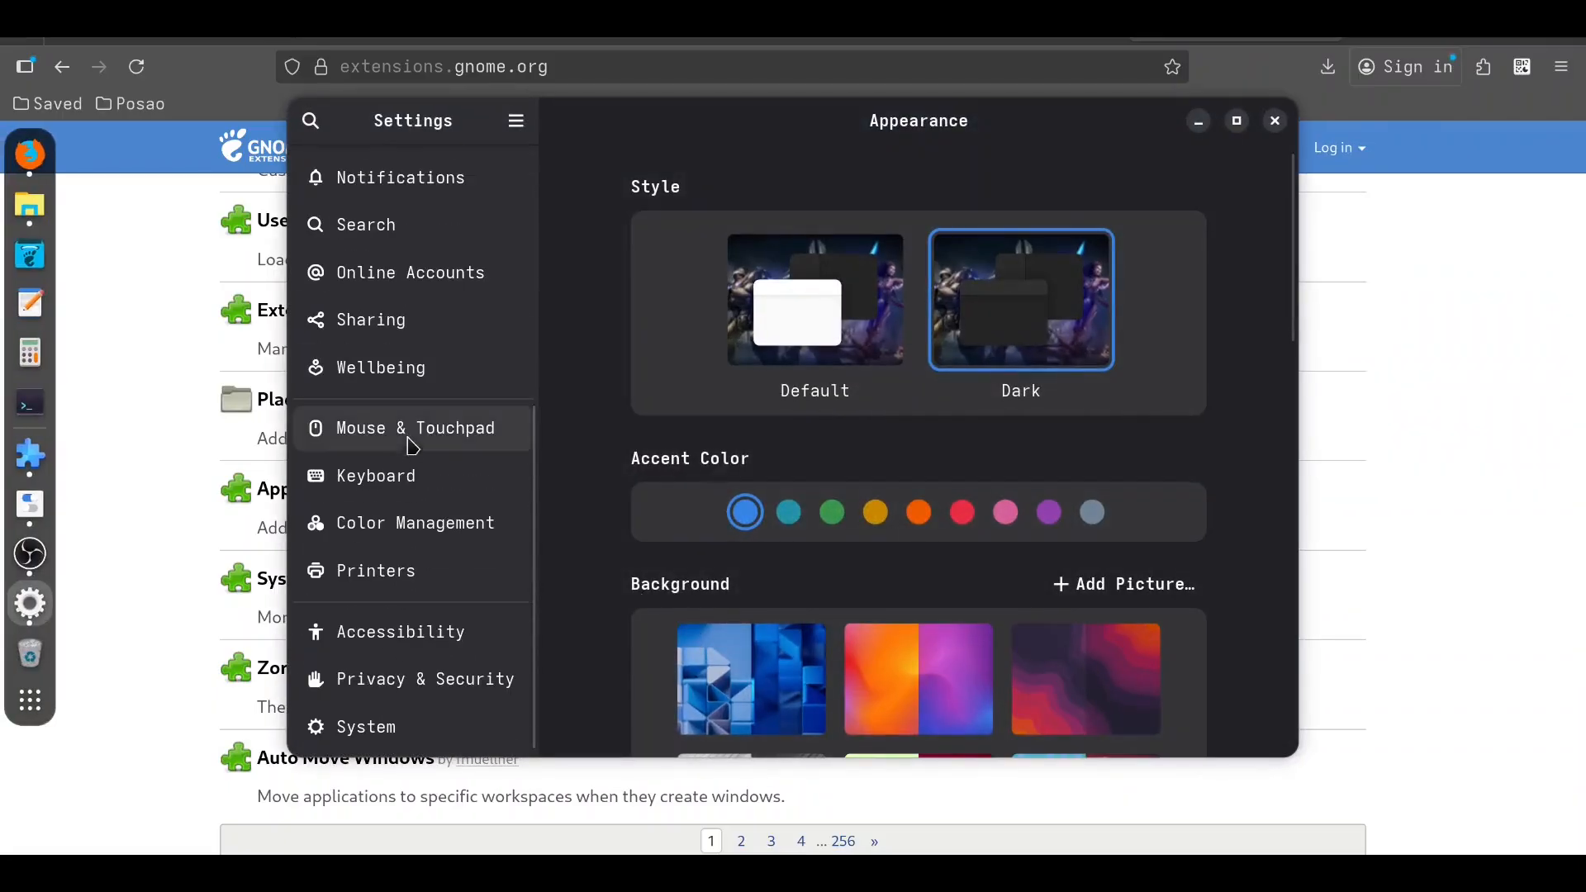
click(387, 731)
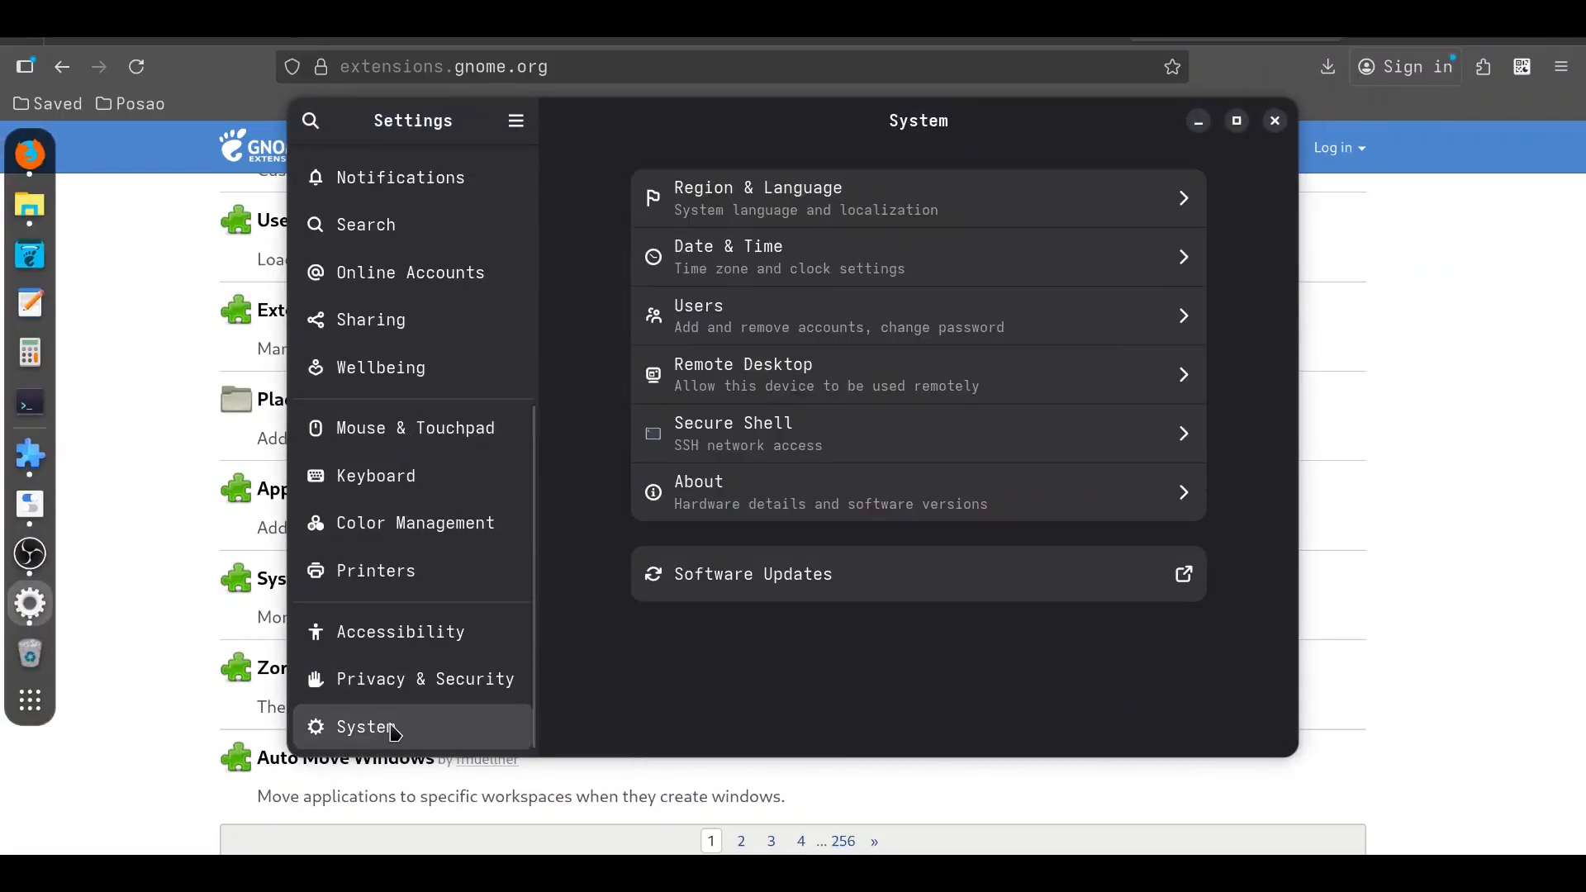
click(882, 504)
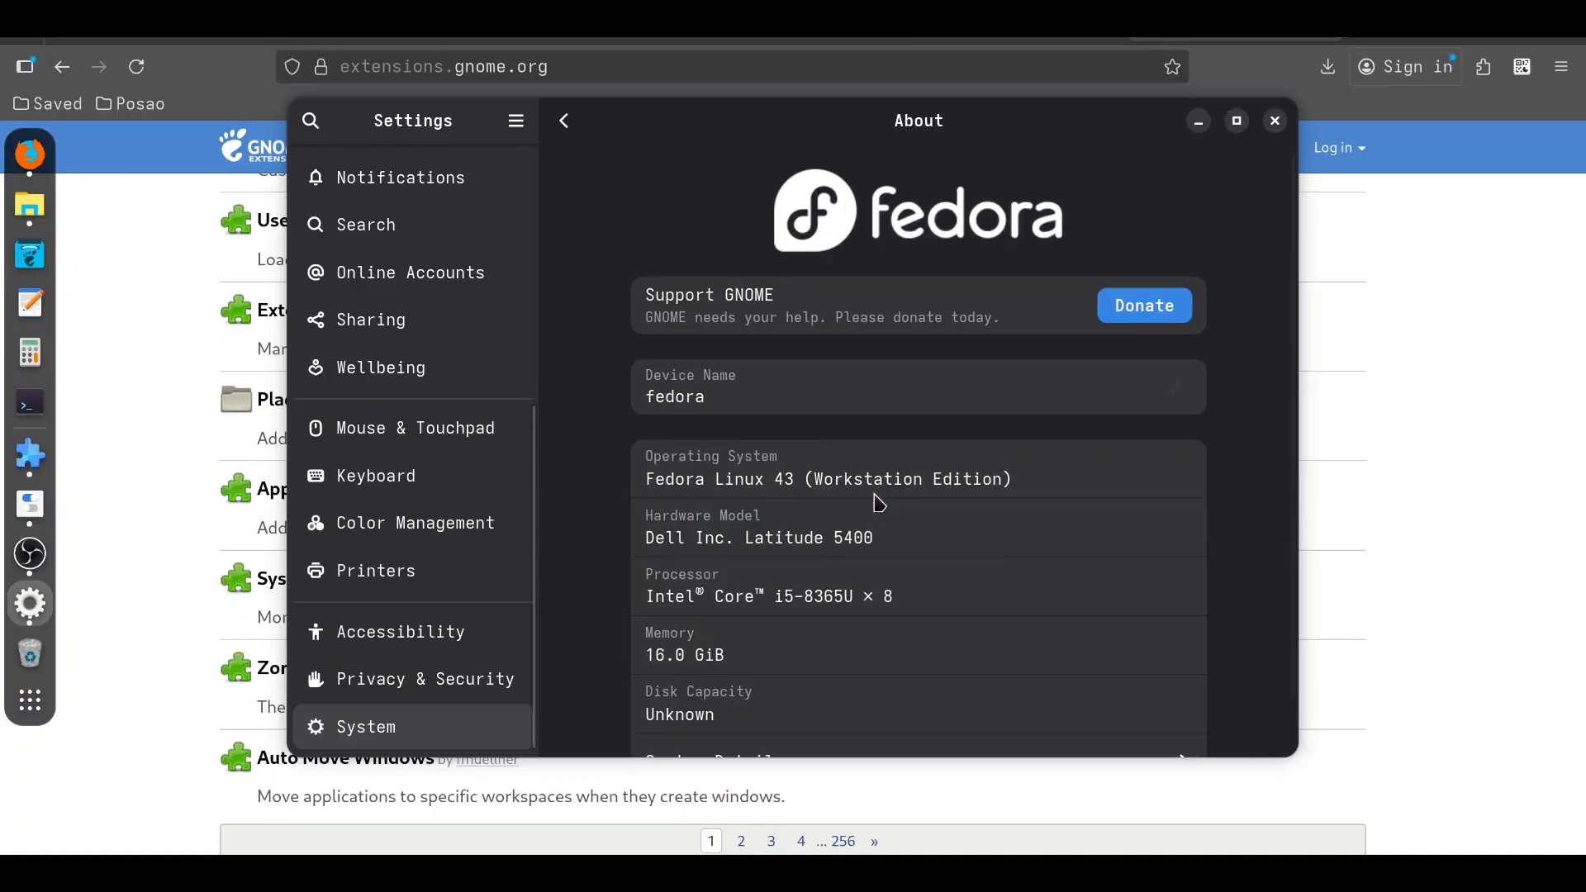
scroll(800, 583, down, 1)
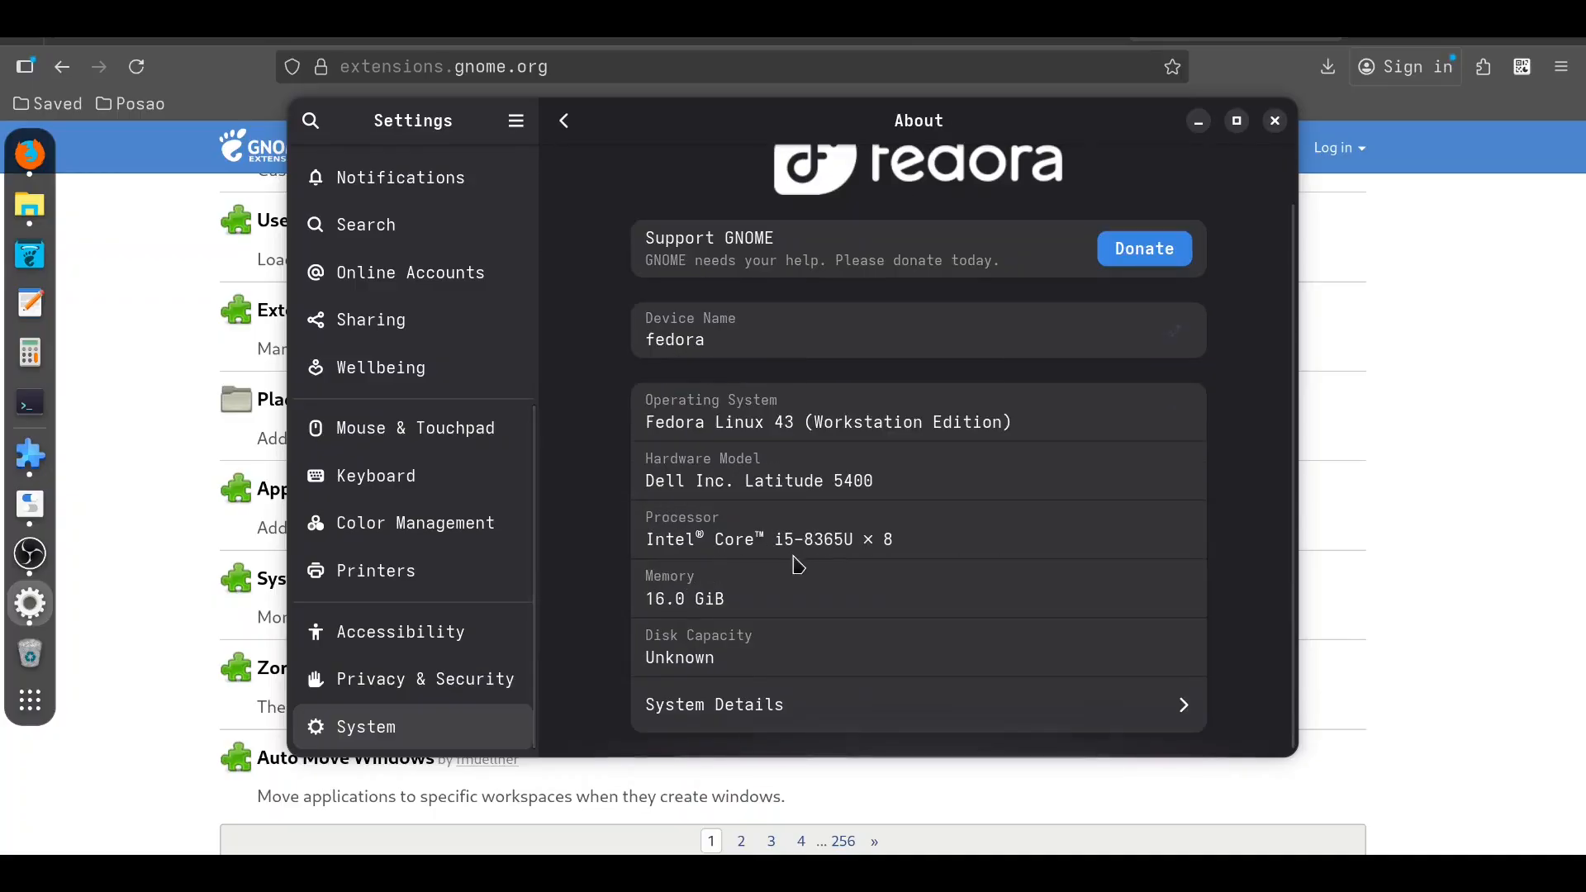
click(999, 712)
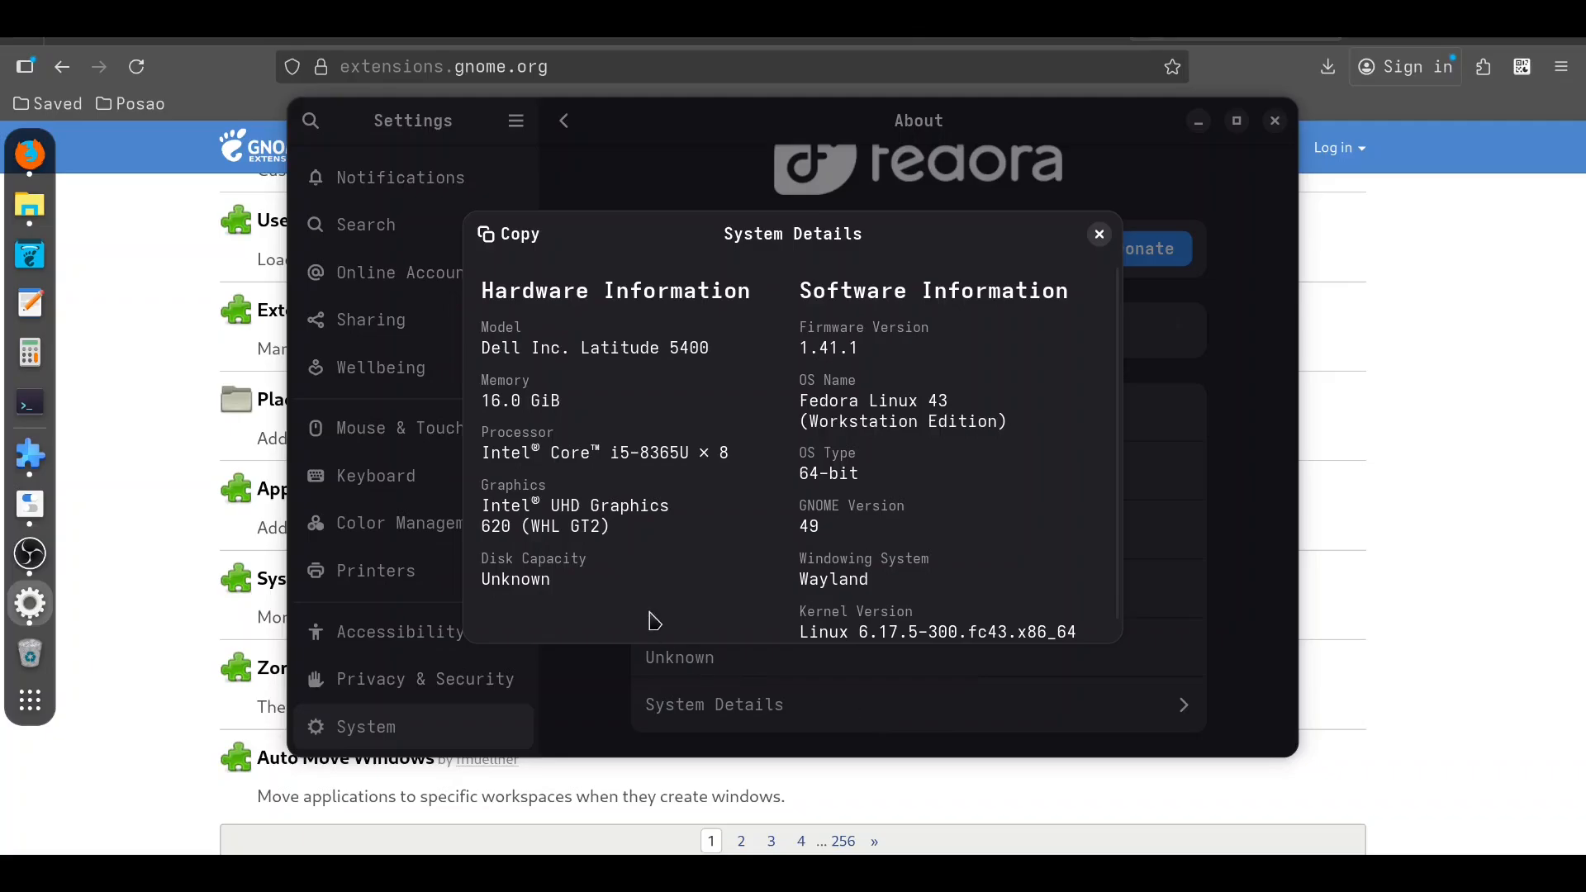